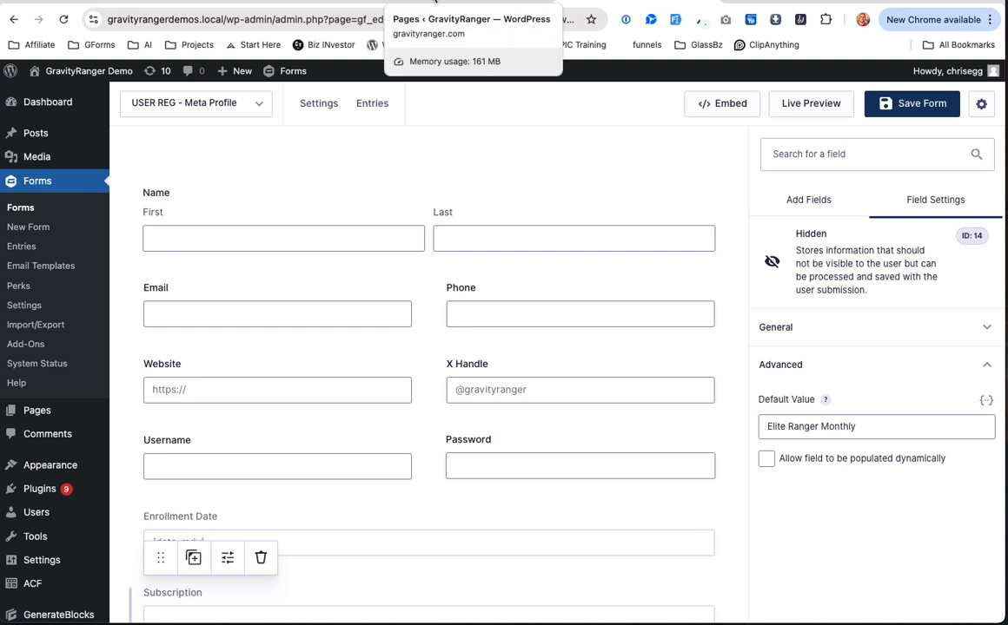
Step: Leave the form editor for the browser tab listing the site's Pages
click(435, 2)
scroll(408, 180, down, 5)
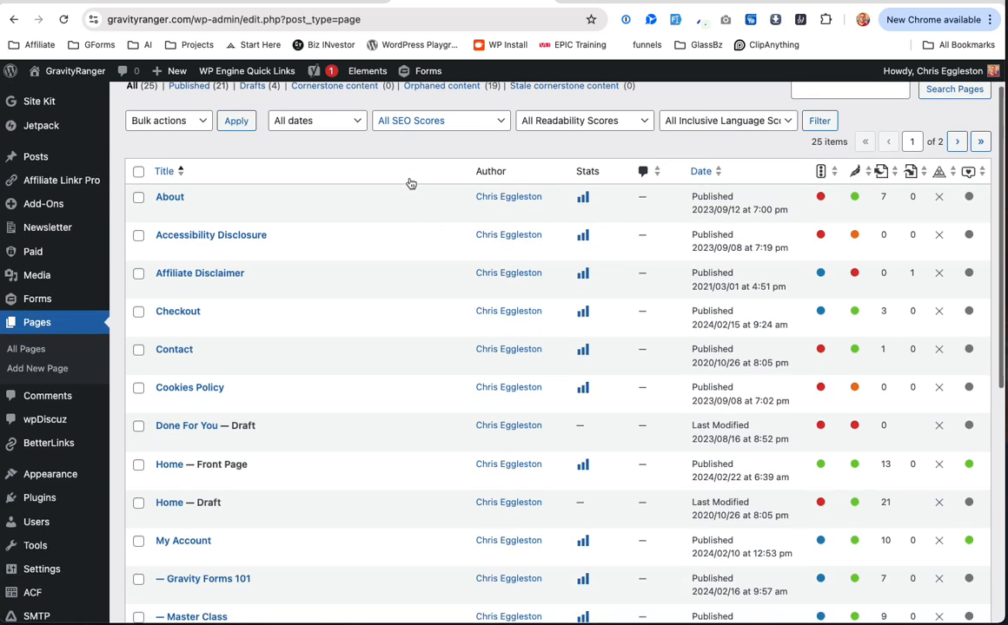
scroll(410, 183, down, 1)
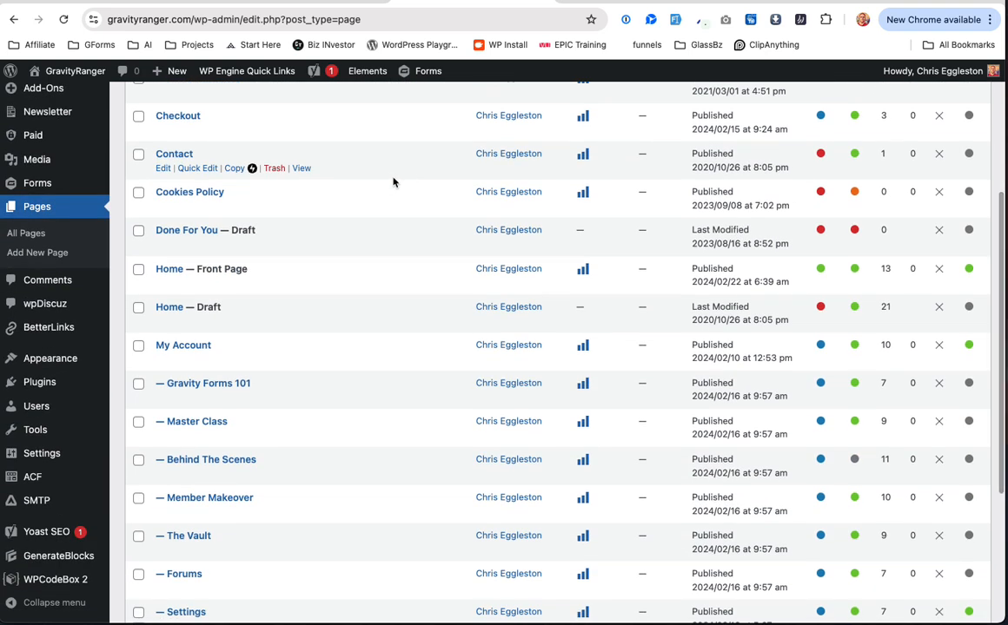
scroll(54, 463, up, 3)
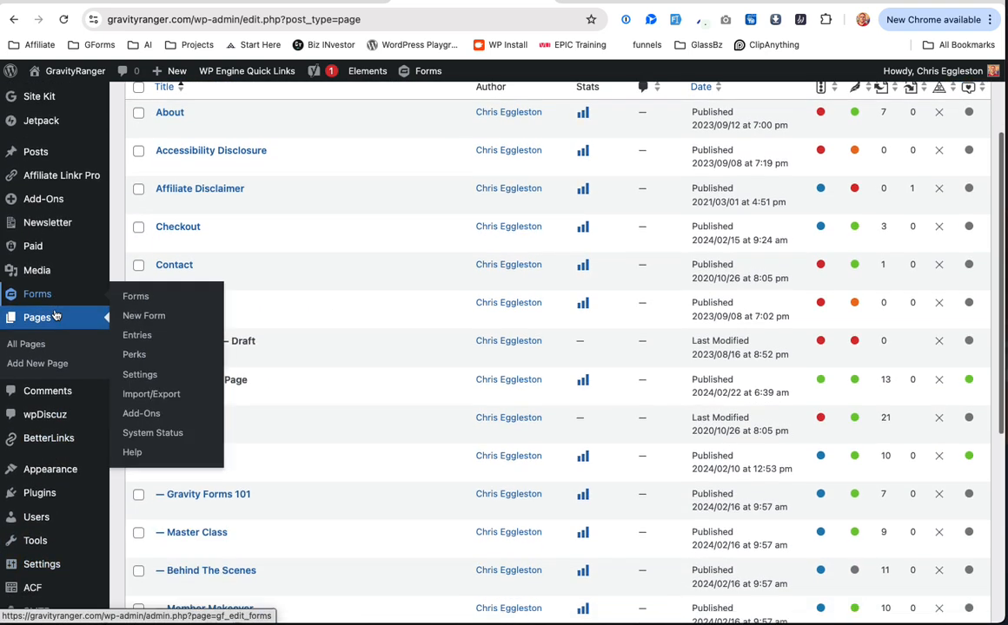
scroll(54, 316, down, 1)
mouse_move(34, 464)
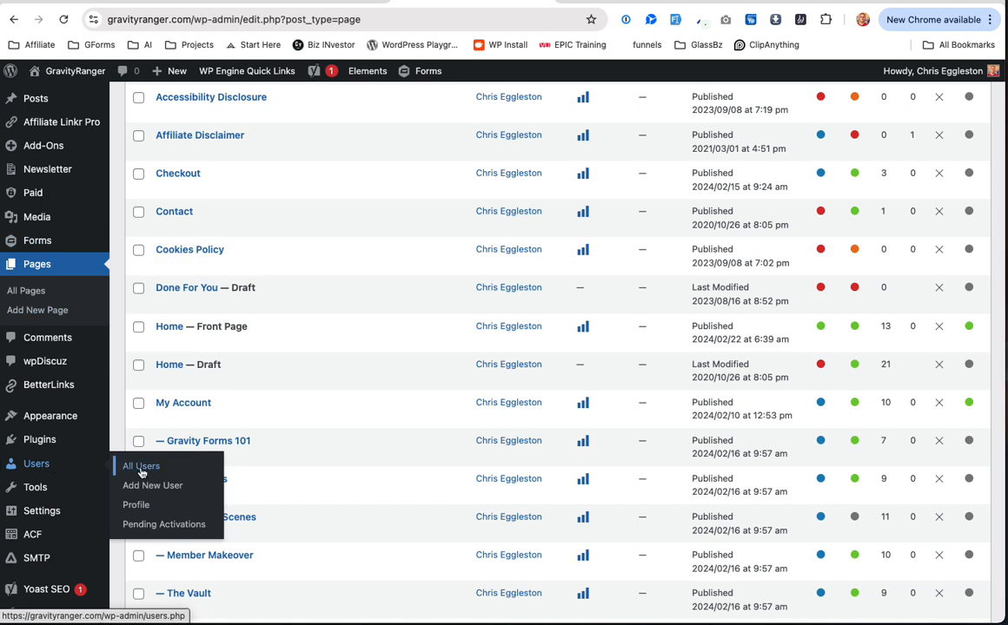
Step: Open Users > Profile and find Membership Level Elite Monthly and Start Date 01/01/2024
click(136, 507)
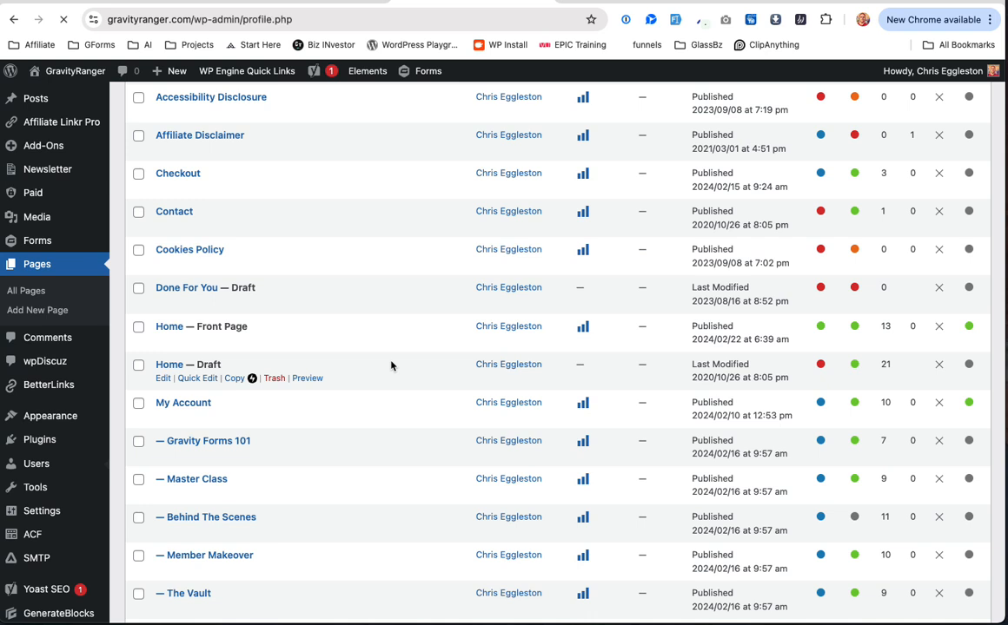
scroll(391, 365, down, 3)
scroll(391, 366, down, 10)
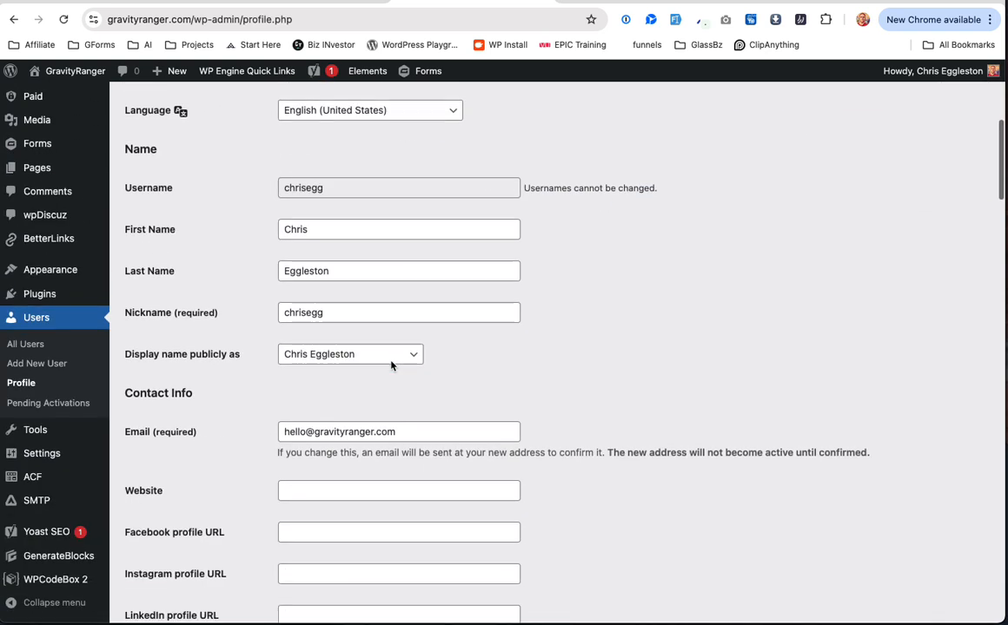
scroll(391, 366, down, 10)
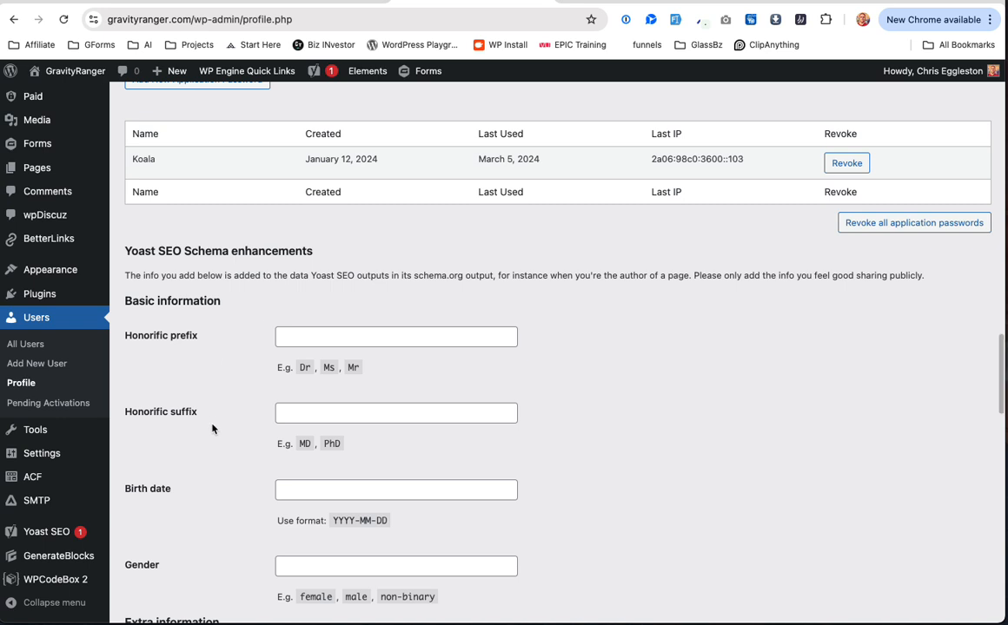
scroll(212, 424, down, 10)
scroll(212, 424, down, 10)
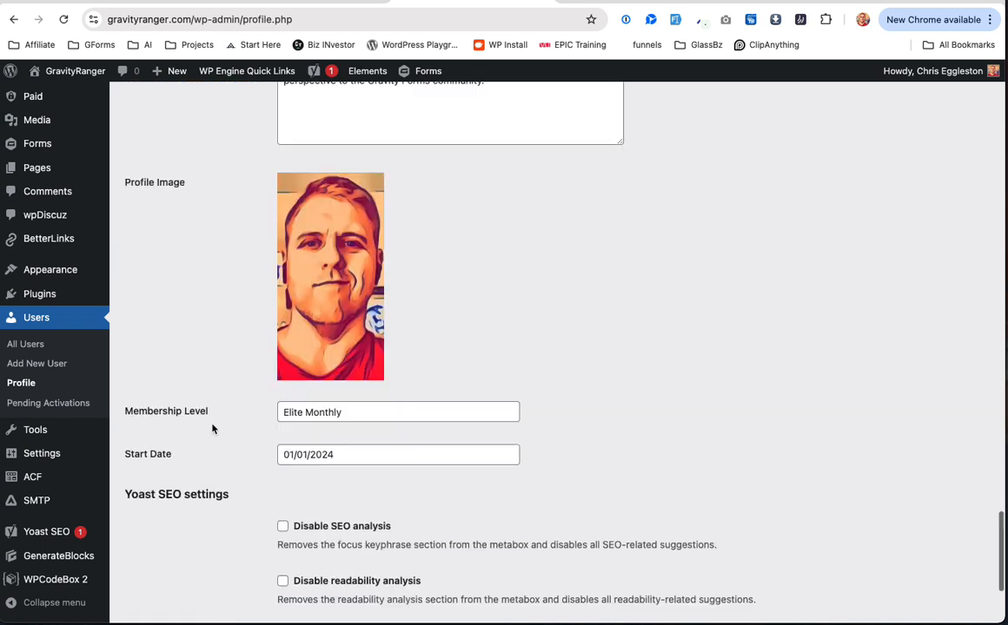
scroll(212, 428, up, 2)
scroll(164, 343, up, 8)
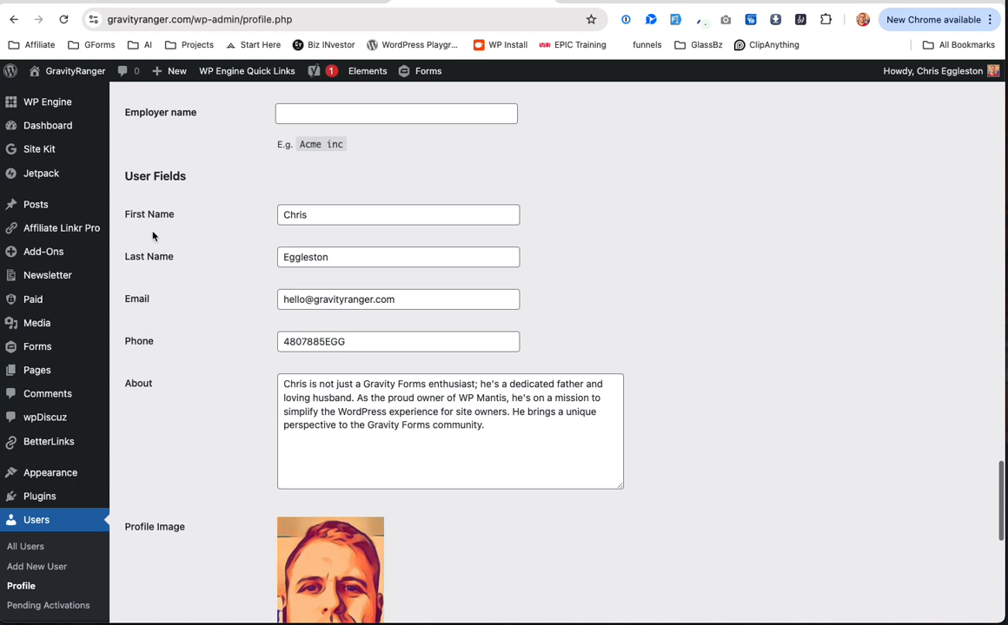
scroll(153, 234, up, 2)
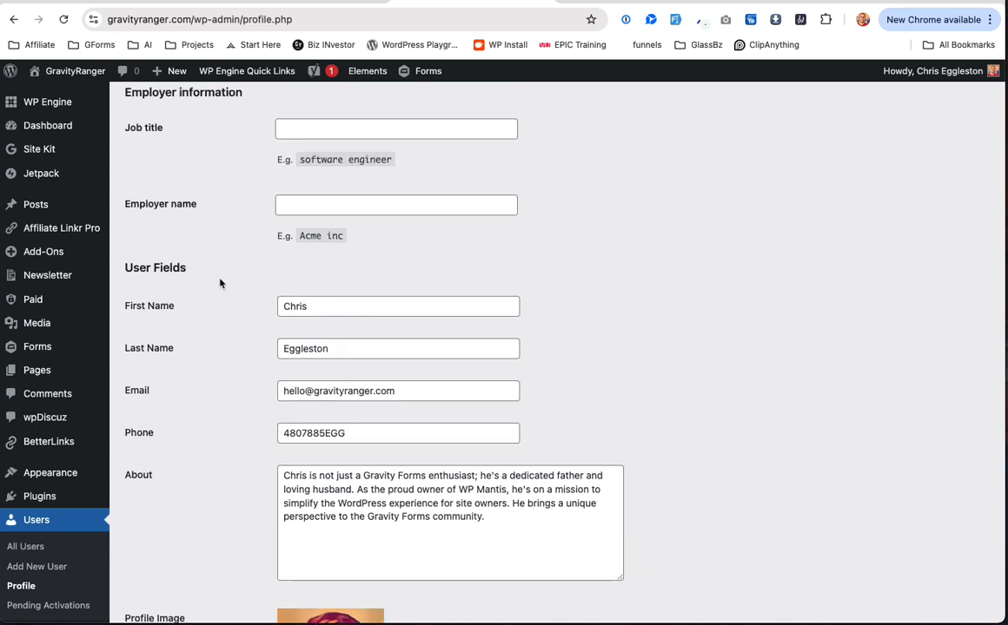
scroll(218, 282, down, 1)
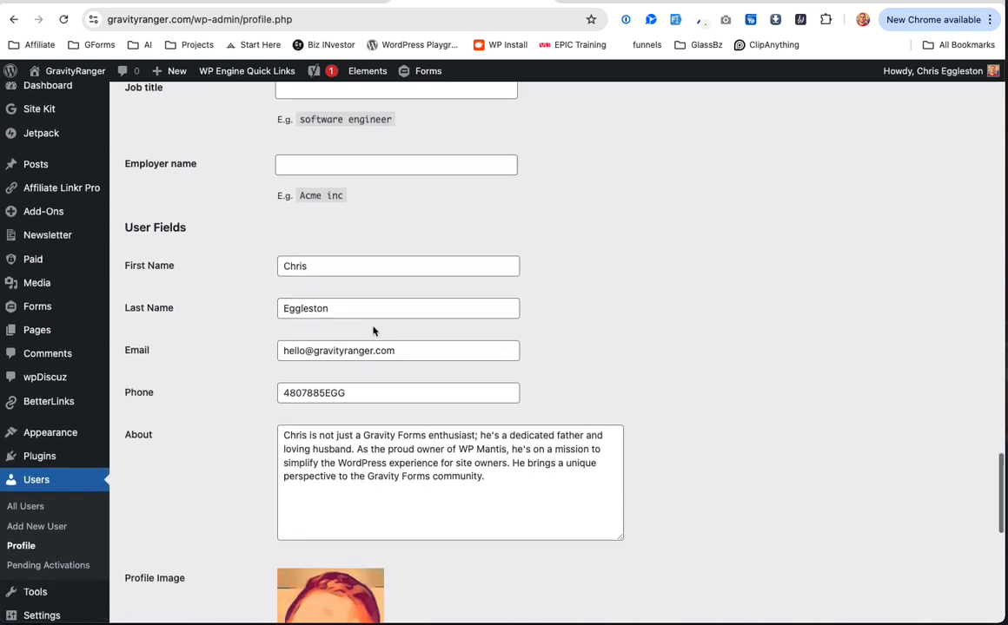
scroll(337, 295, down, 6)
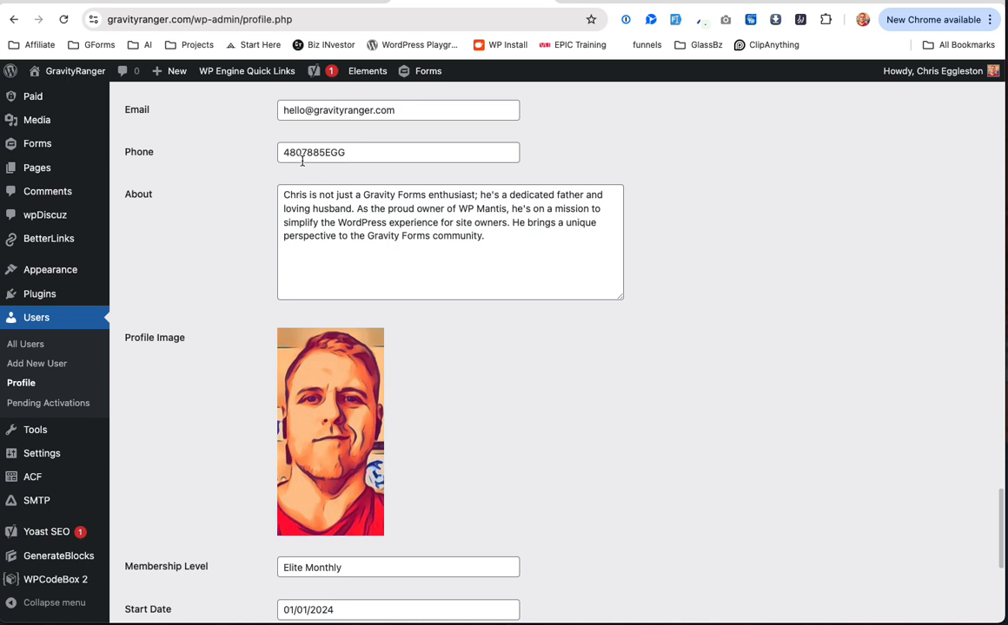
scroll(295, 165, down, 2)
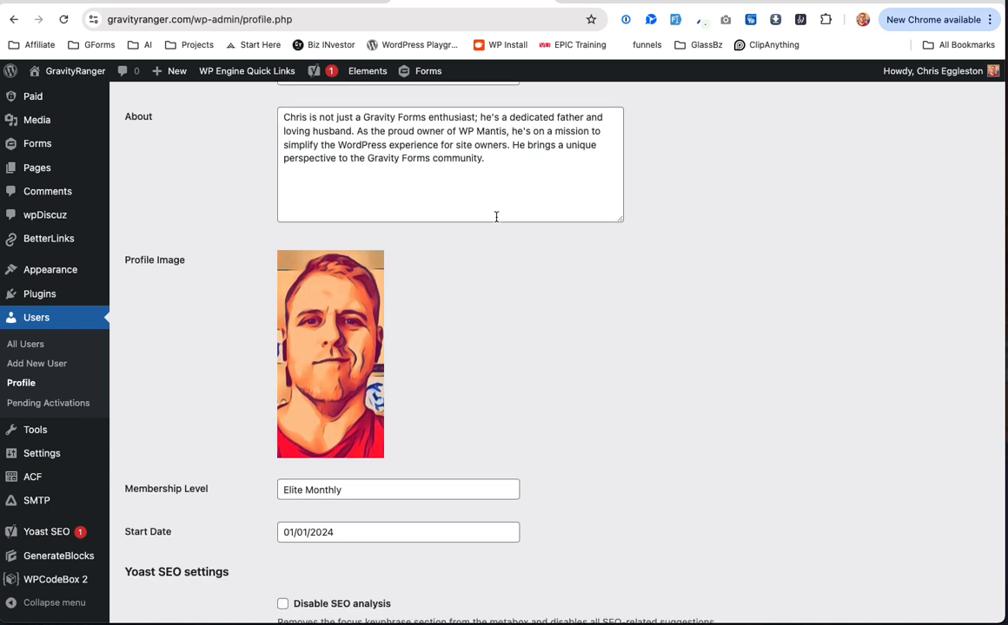
scroll(301, 333, down, 1)
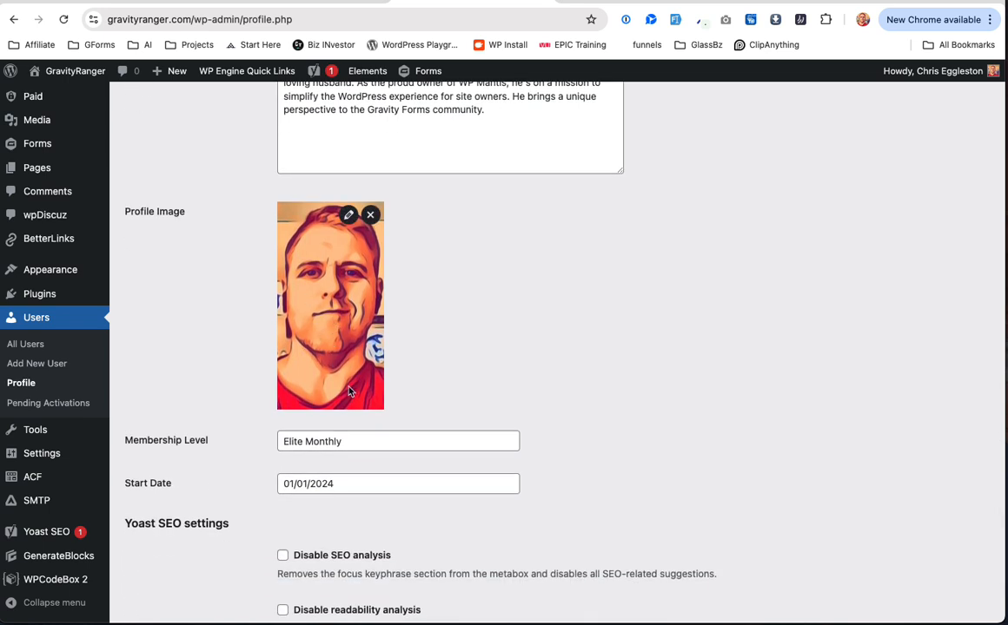
scroll(317, 339, down, 1)
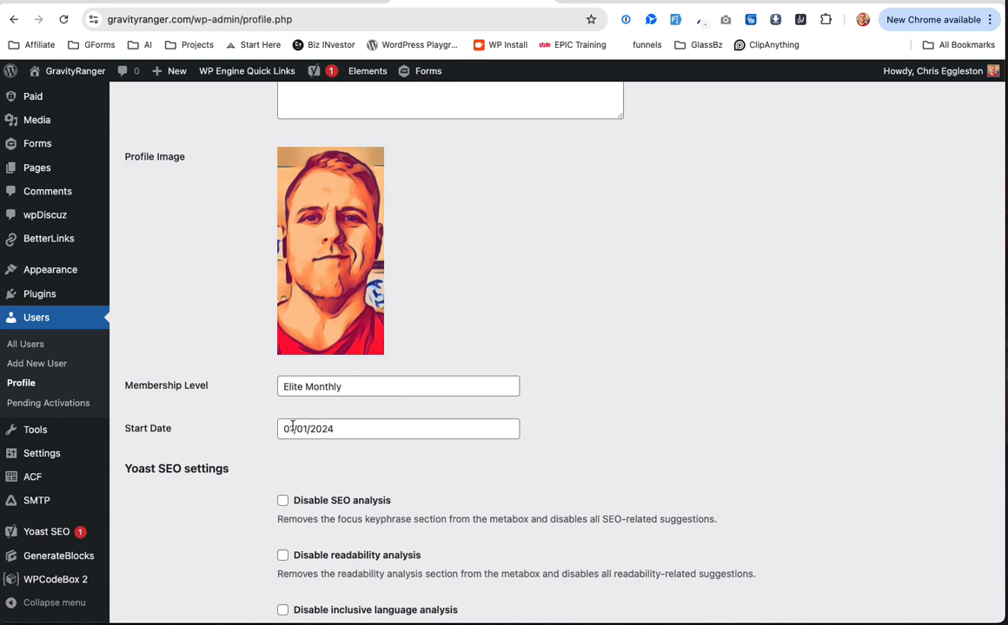
scroll(358, 427, down, 3)
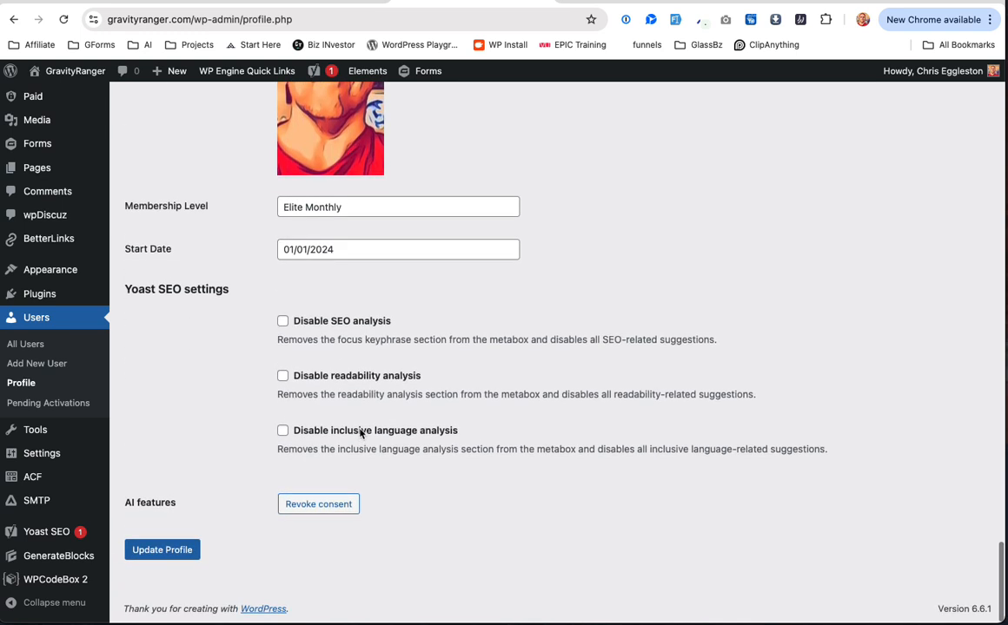
scroll(361, 431, up, 9)
scroll(362, 430, up, 3)
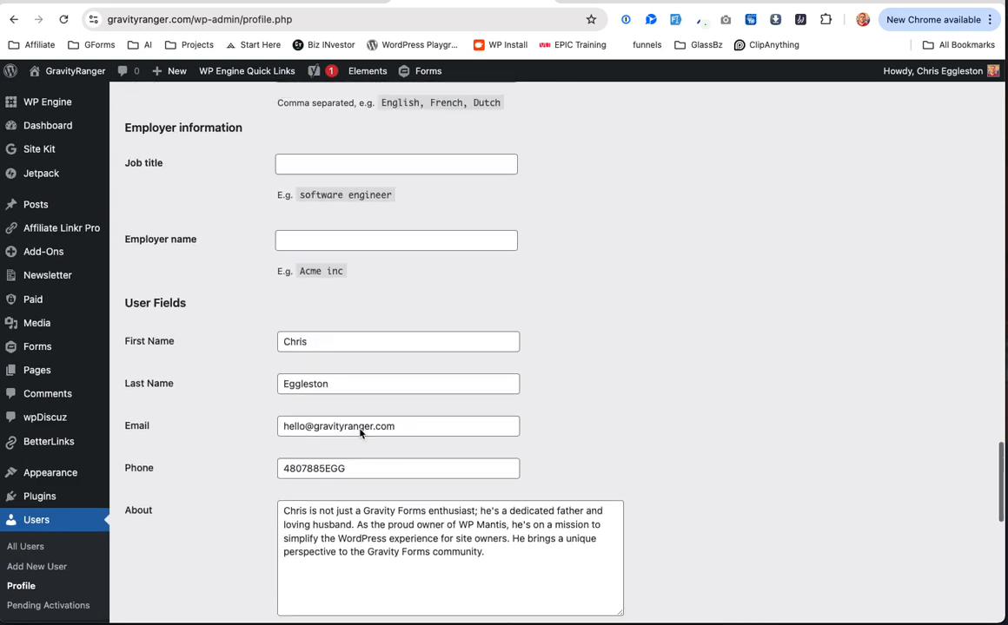
scroll(360, 429, down, 3)
scroll(360, 429, down, 7)
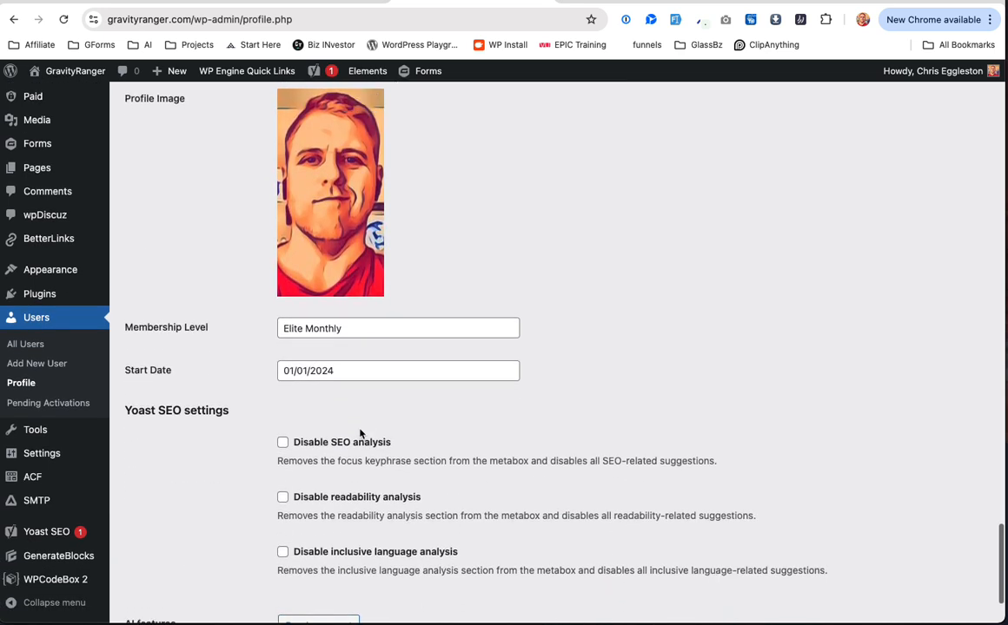
scroll(414, 330, down, 2)
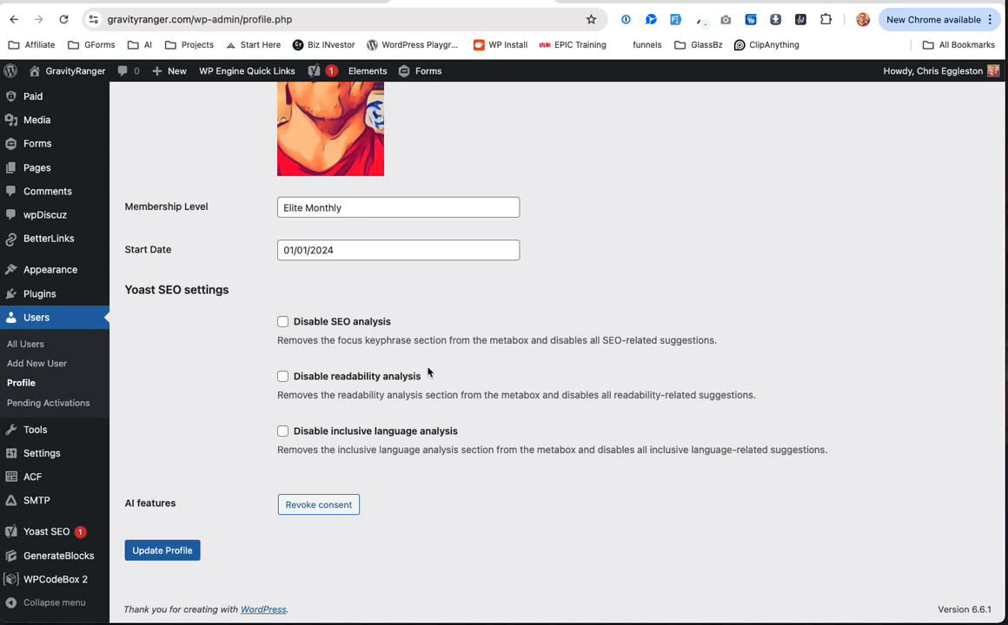
scroll(427, 371, up, 10)
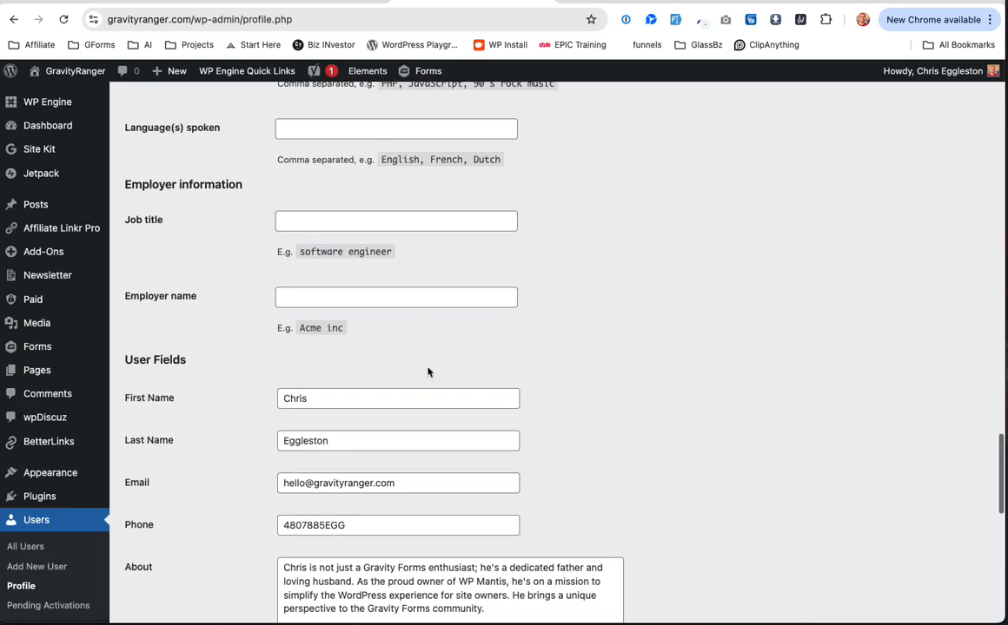
scroll(428, 372, up, 6)
scroll(427, 372, down, 12)
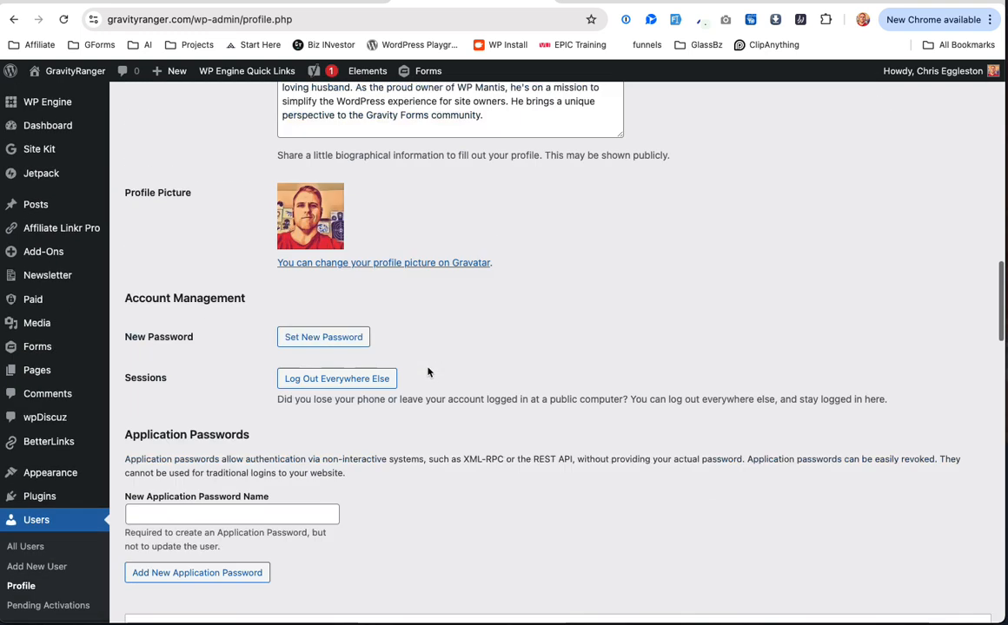
scroll(428, 372, up, 15)
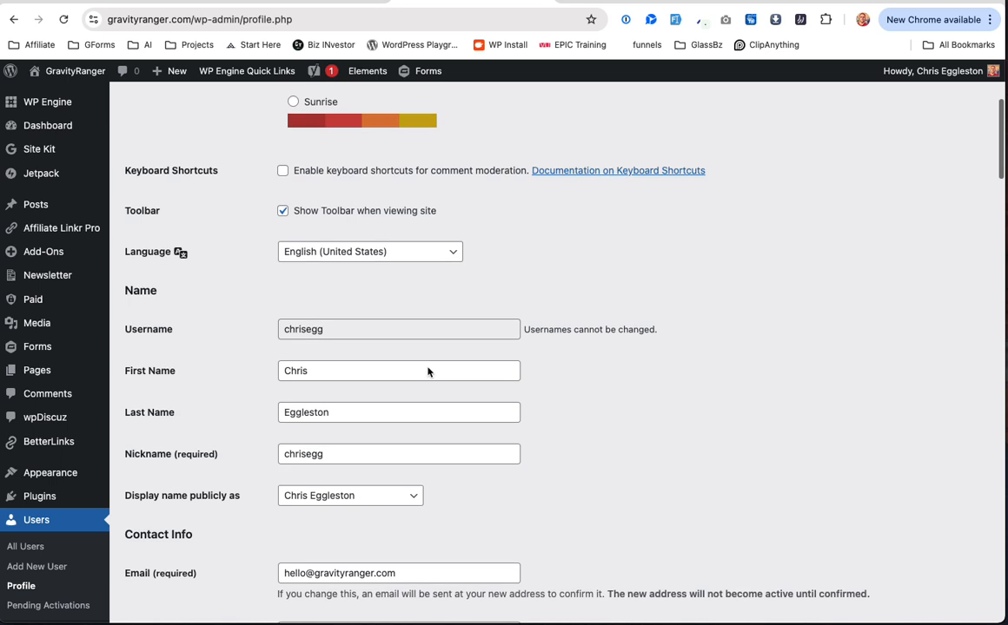
scroll(428, 372, down, 9)
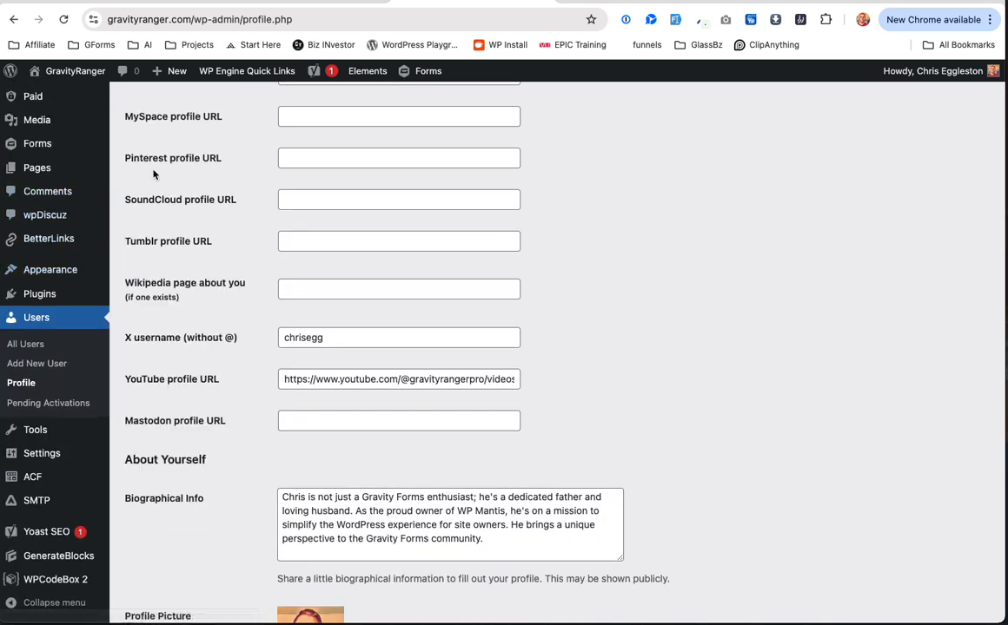
Step: From the Pages list, open the My Account page in a new tab and view it
click(54, 171)
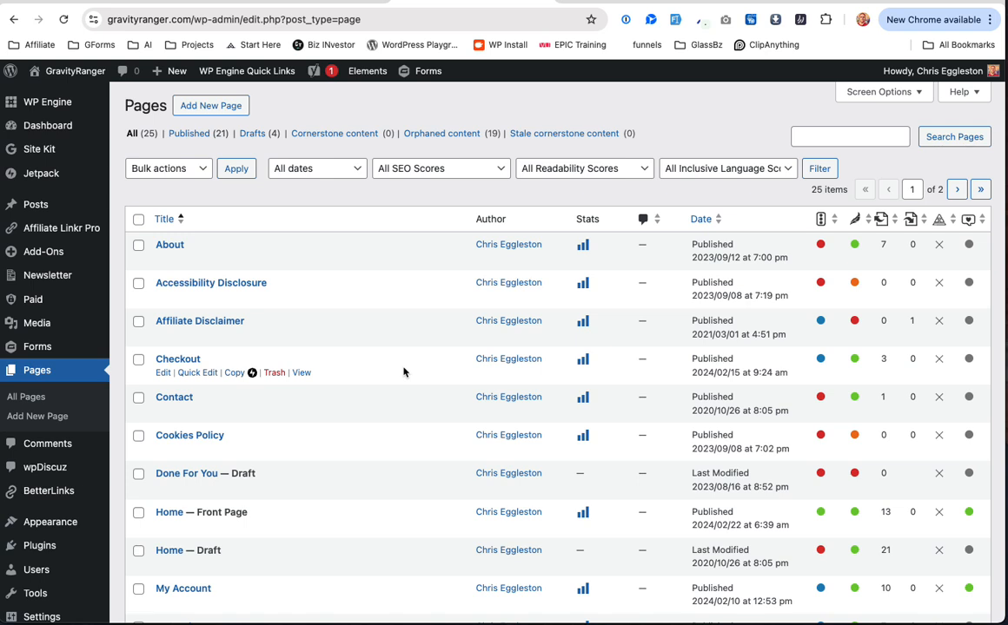
scroll(404, 372, down, 5)
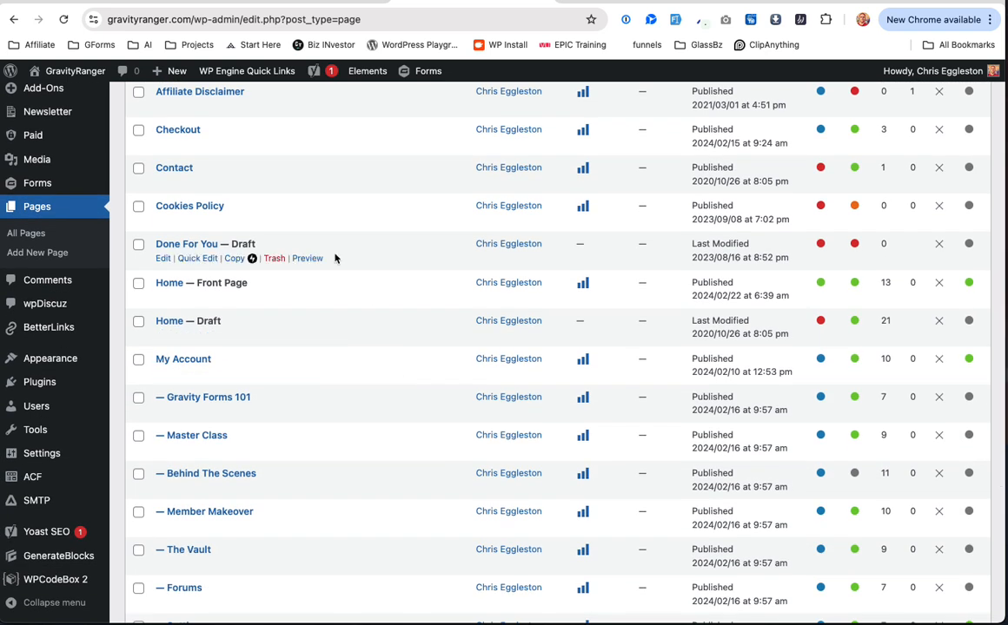
scroll(335, 258, down, 5)
scroll(261, 223, up, 2)
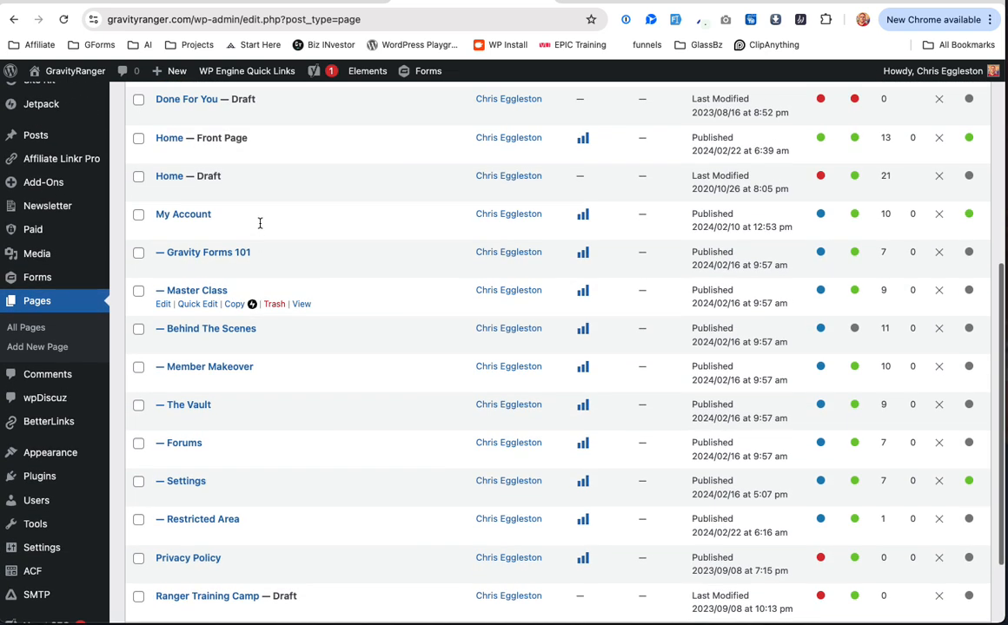
right_click(301, 228)
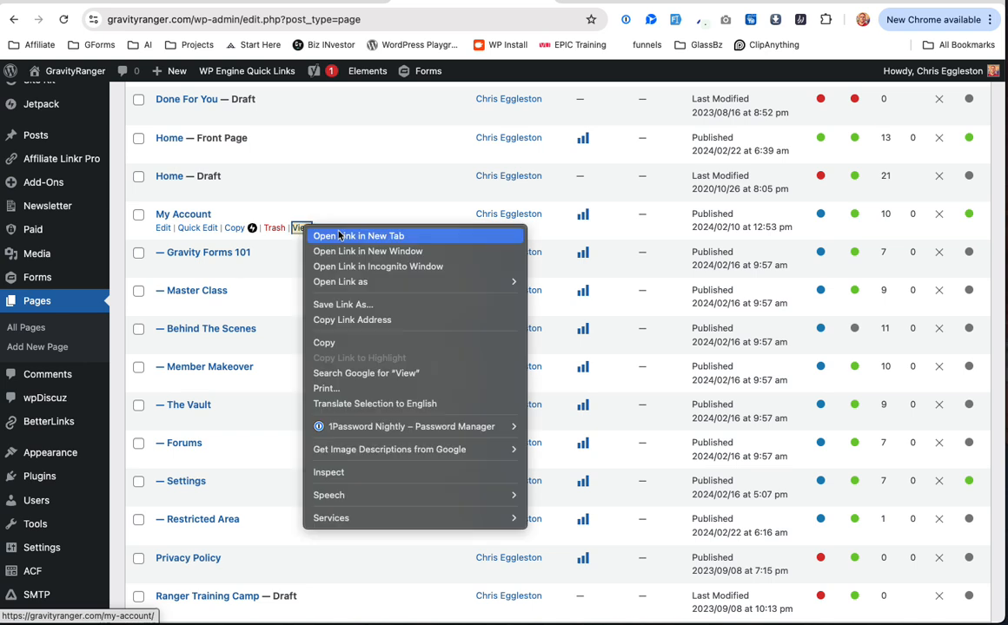
click(346, 233)
click(538, 4)
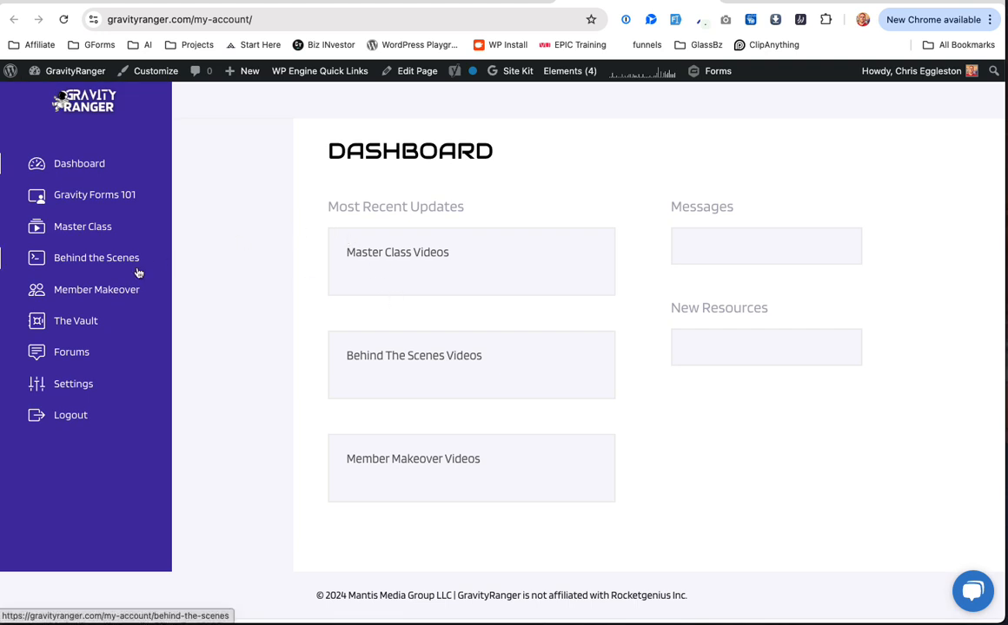
click(87, 385)
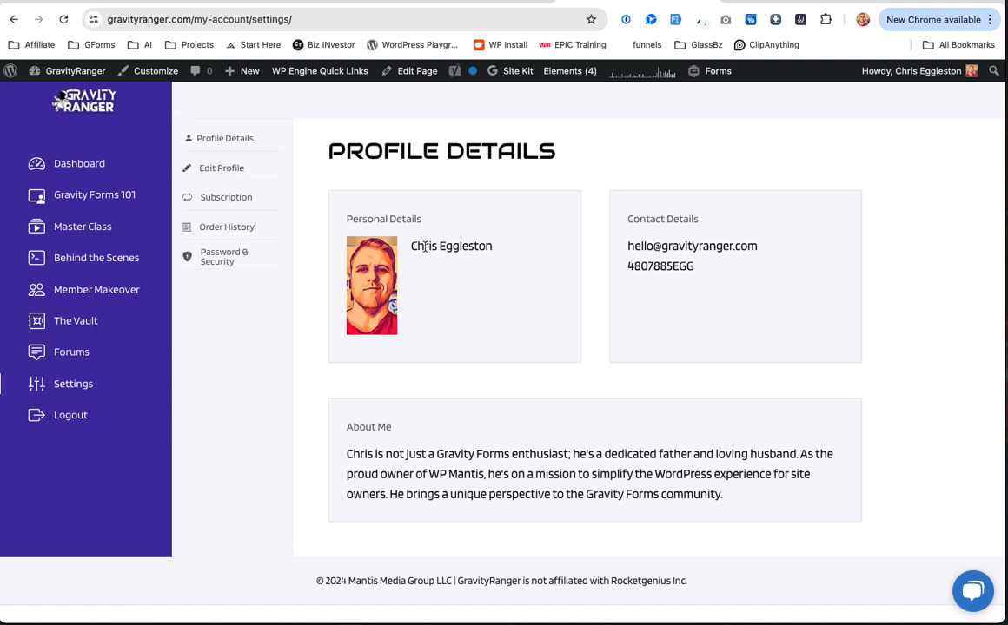
drag(414, 246, 512, 250)
drag(653, 247, 697, 276)
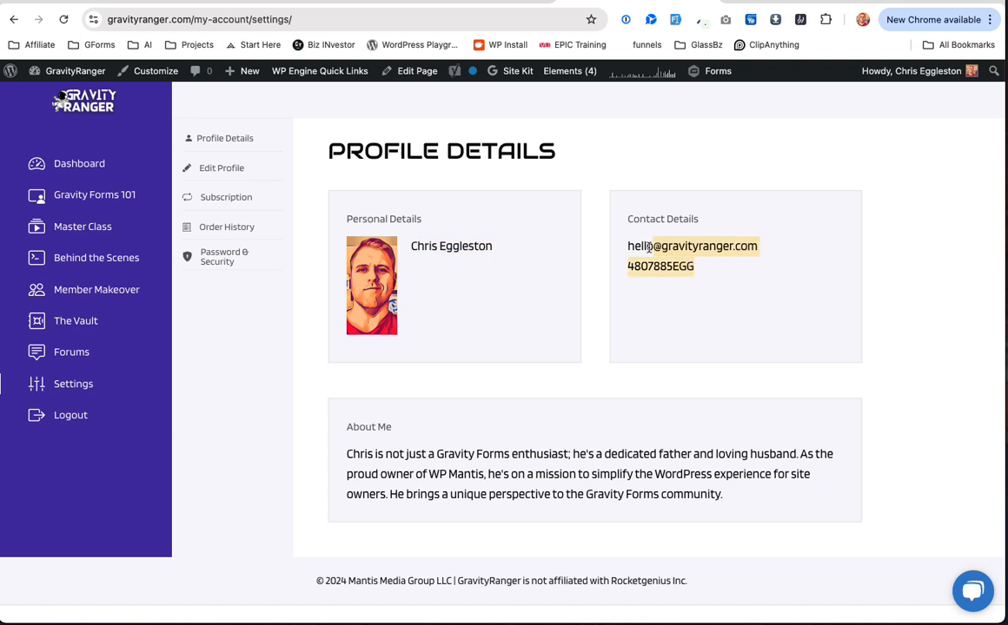
drag(372, 474, 711, 474)
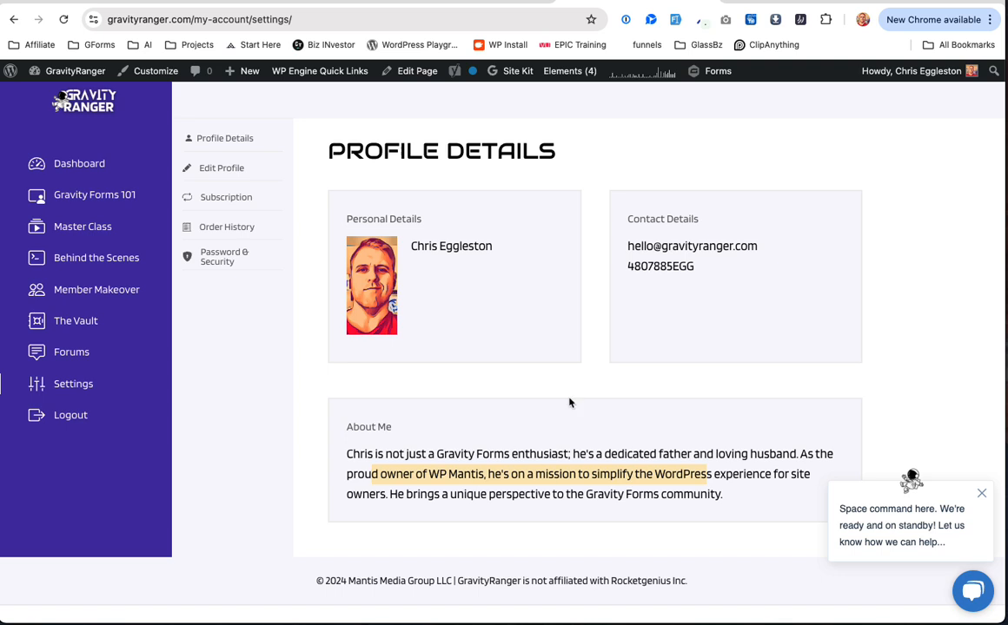
click(528, 466)
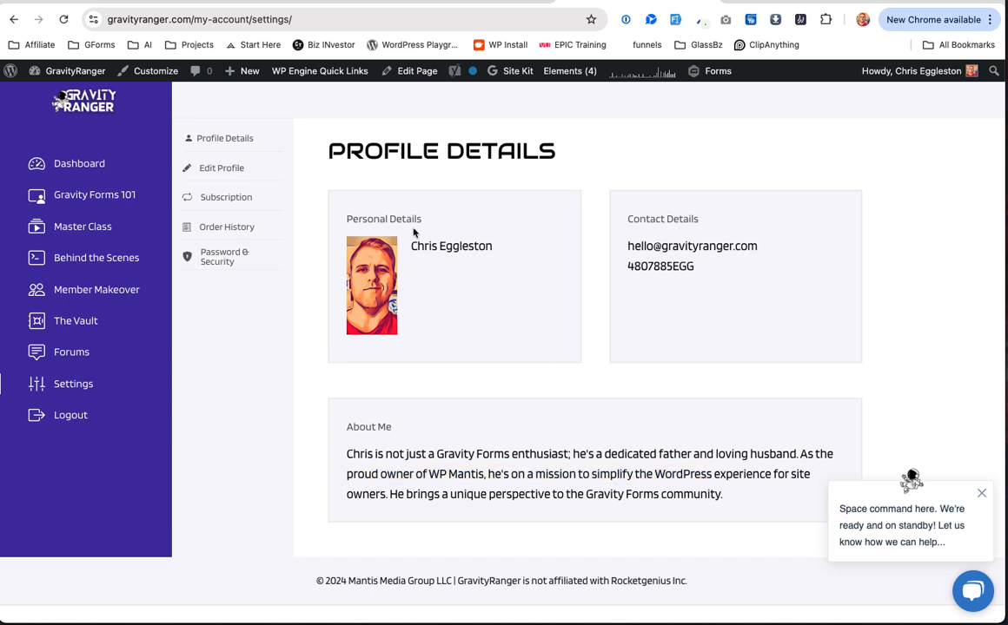
click(240, 174)
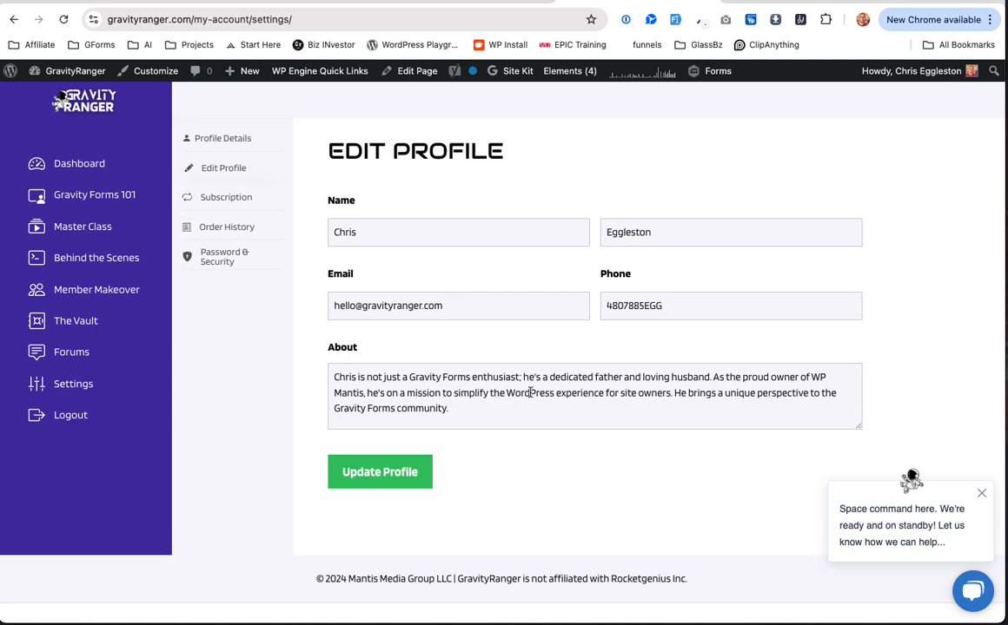
click(367, 229)
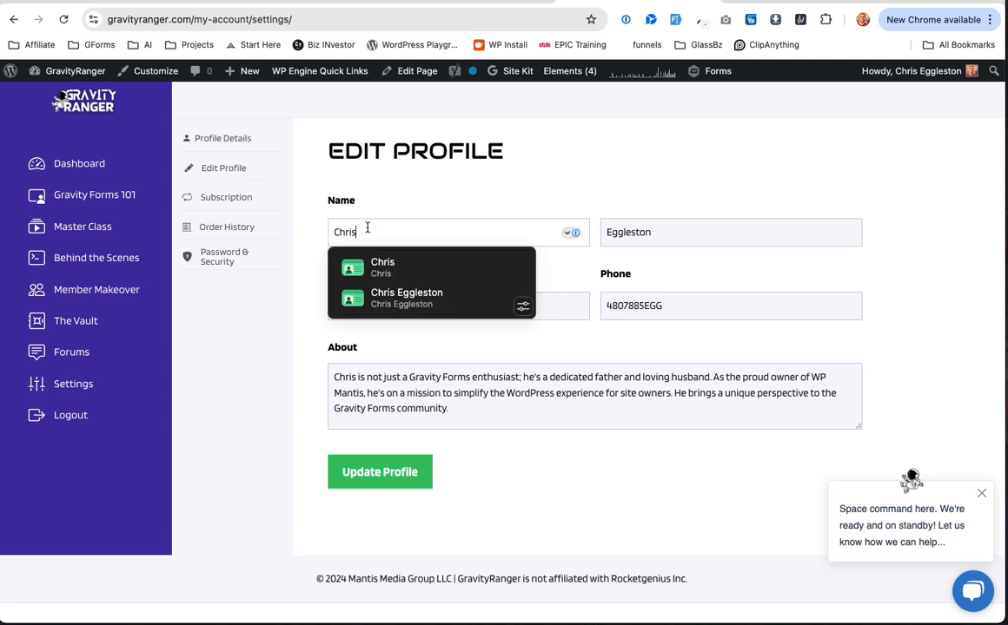
click(638, 393)
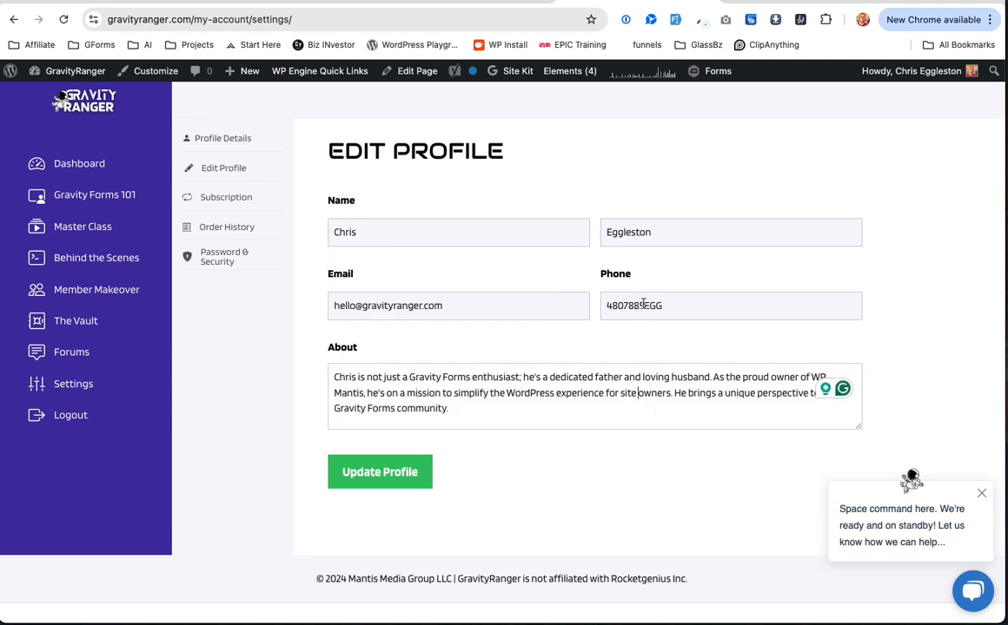
click(457, 411)
click(224, 138)
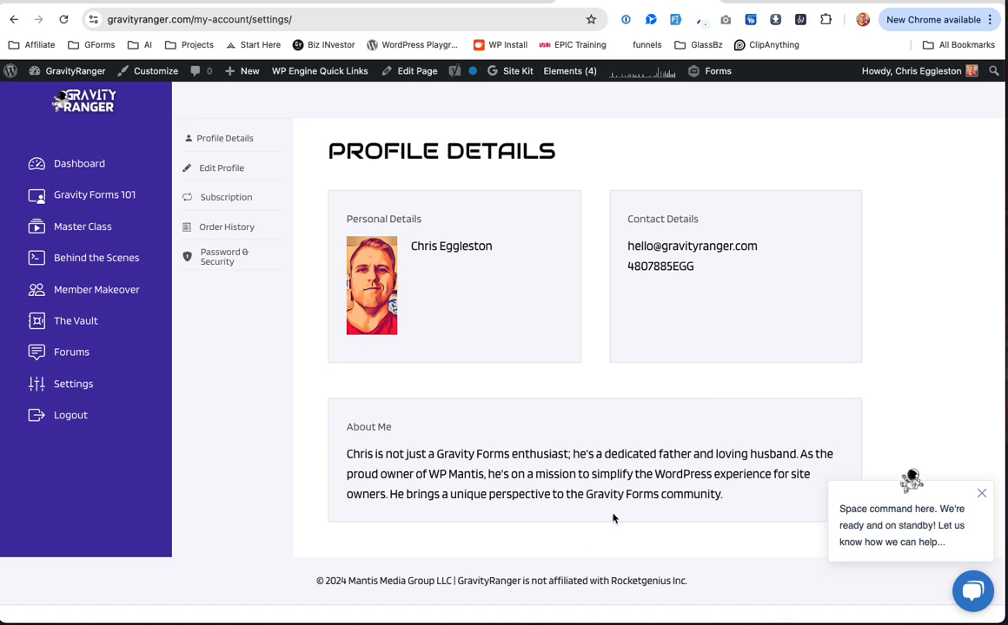
Step: View the empty Subscriptions account section, then return to the admin Pages list
scroll(613, 517, down, 1)
scroll(613, 518, up, 1)
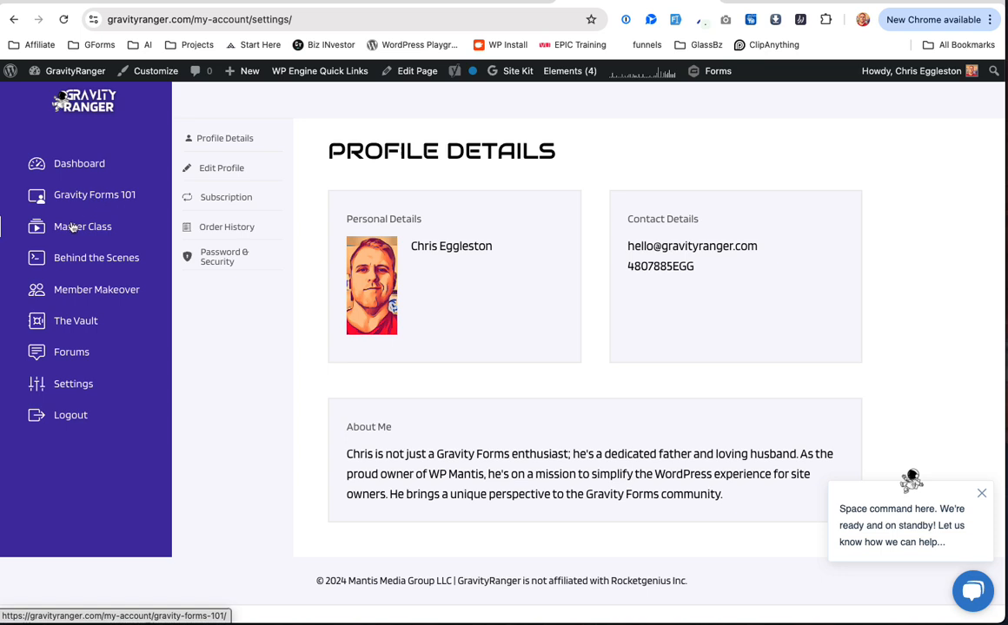
click(224, 200)
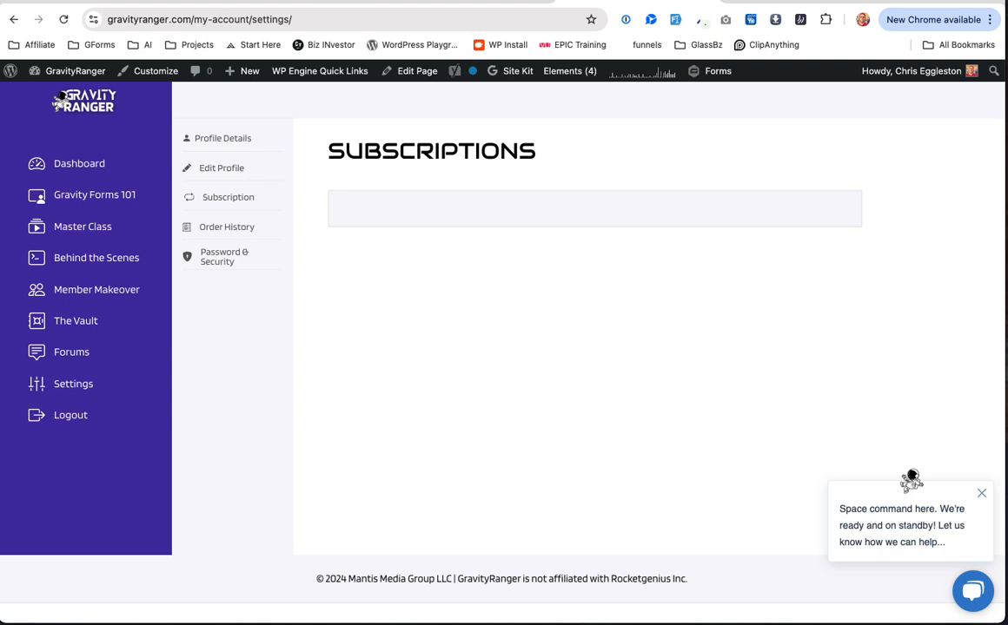
click(489, 1)
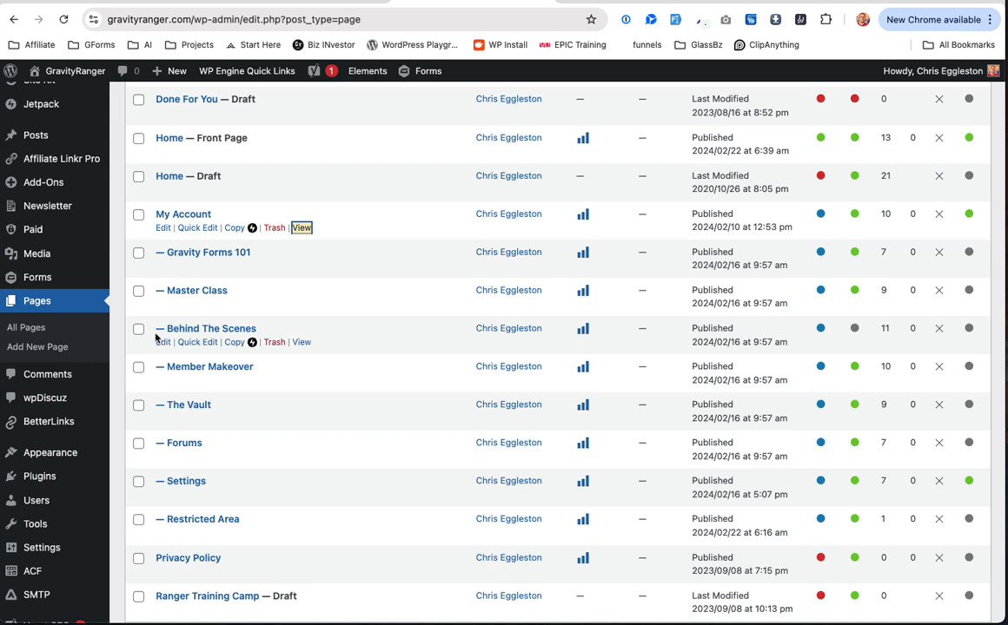
Step: Edit the administrator user and check Membership Level Elite Monthly and its Start Date
click(42, 500)
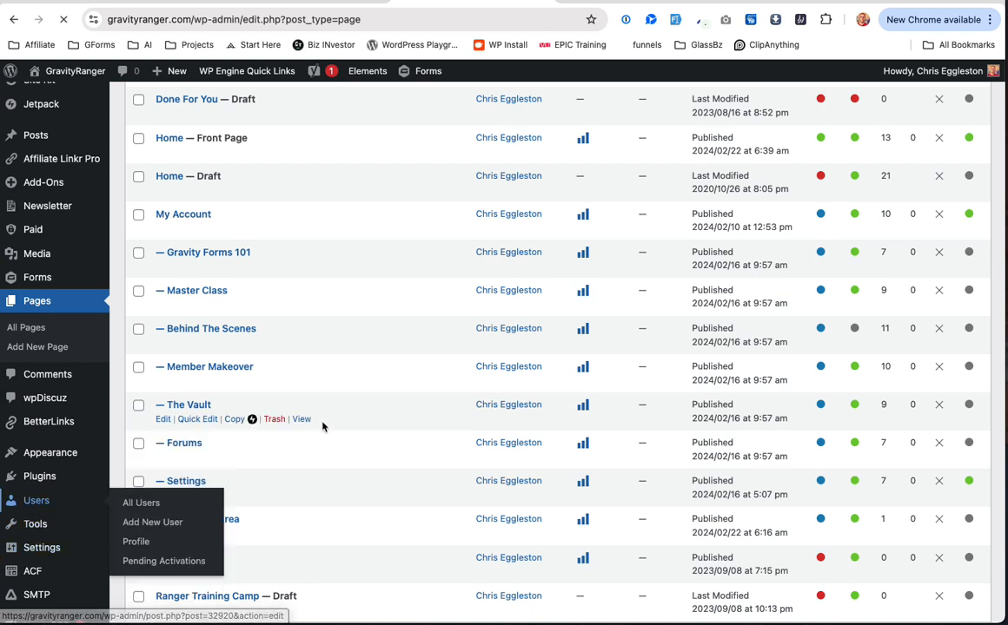
scroll(321, 424, down, 2)
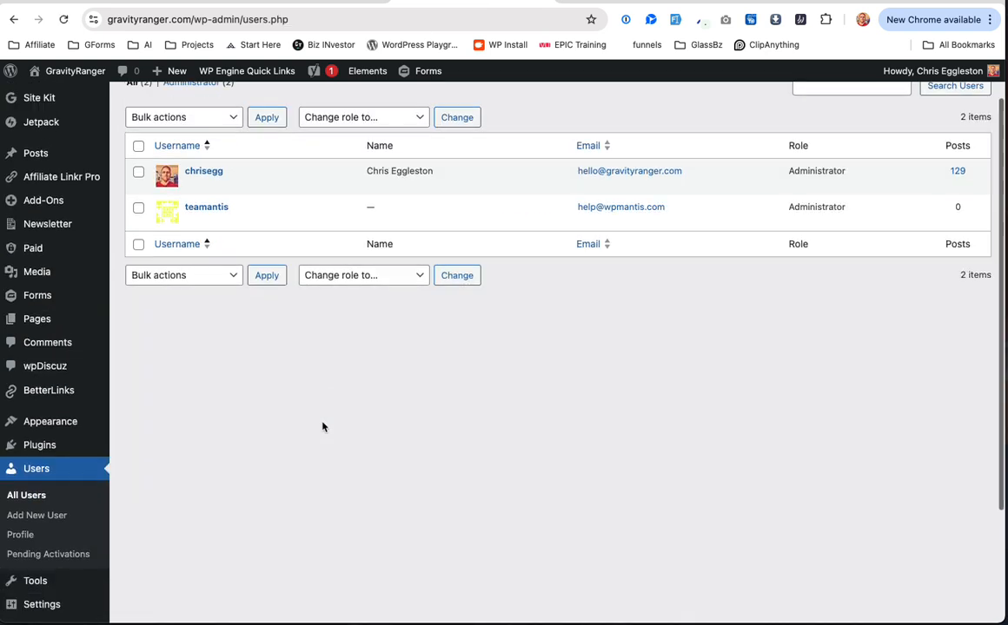
click(192, 170)
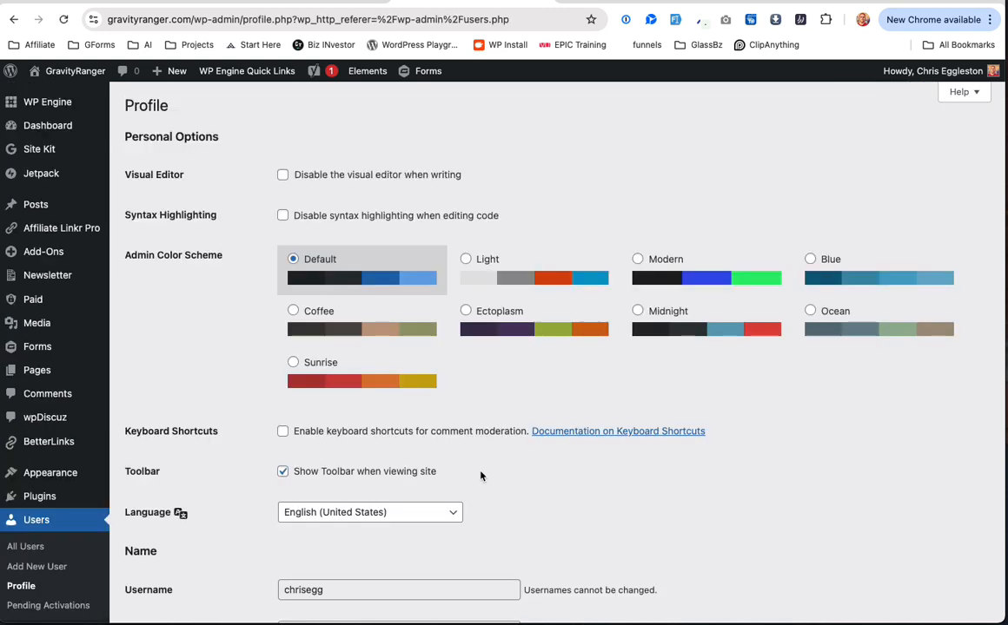
scroll(481, 476, down, 20)
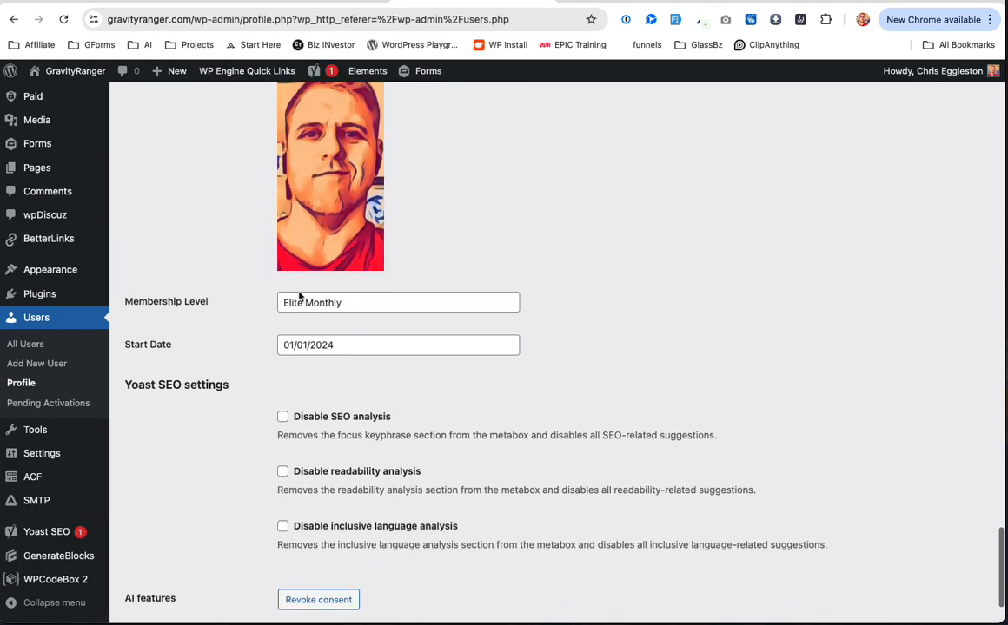
drag(280, 304, 354, 305)
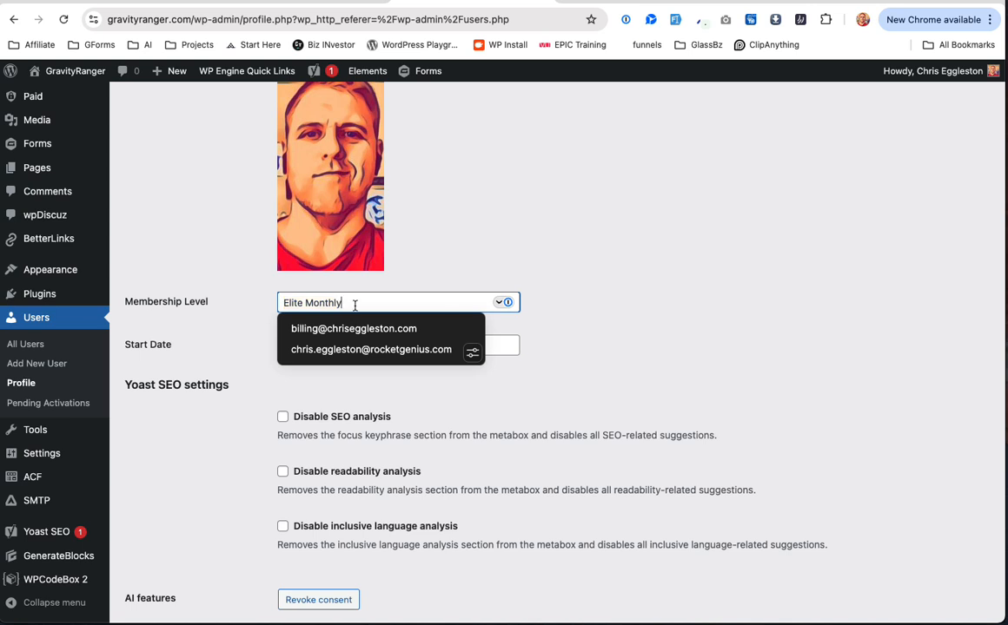
click(217, 320)
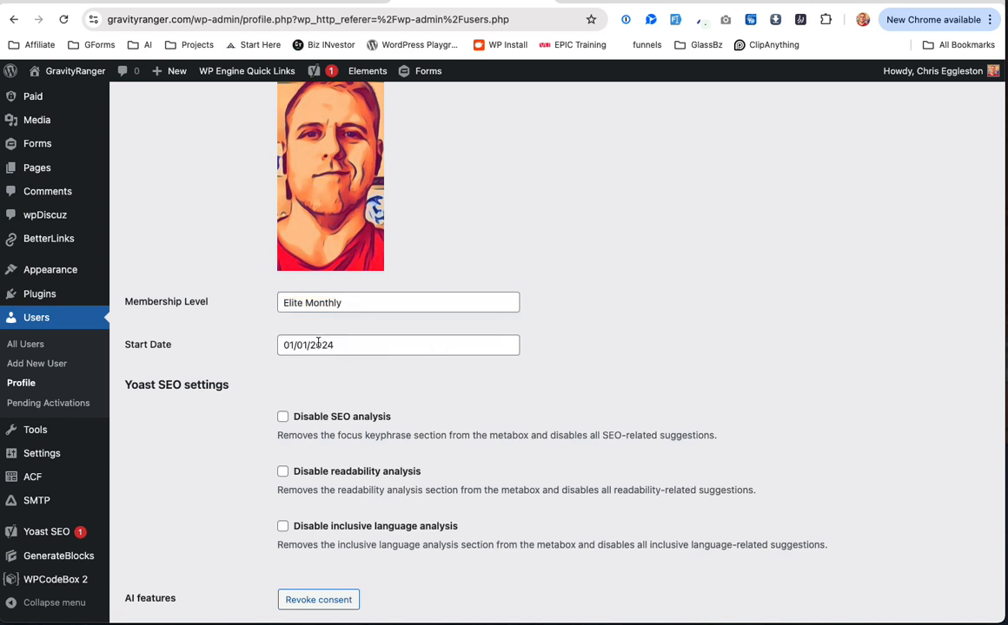
scroll(315, 345, down, 1)
scroll(292, 296, up, 4)
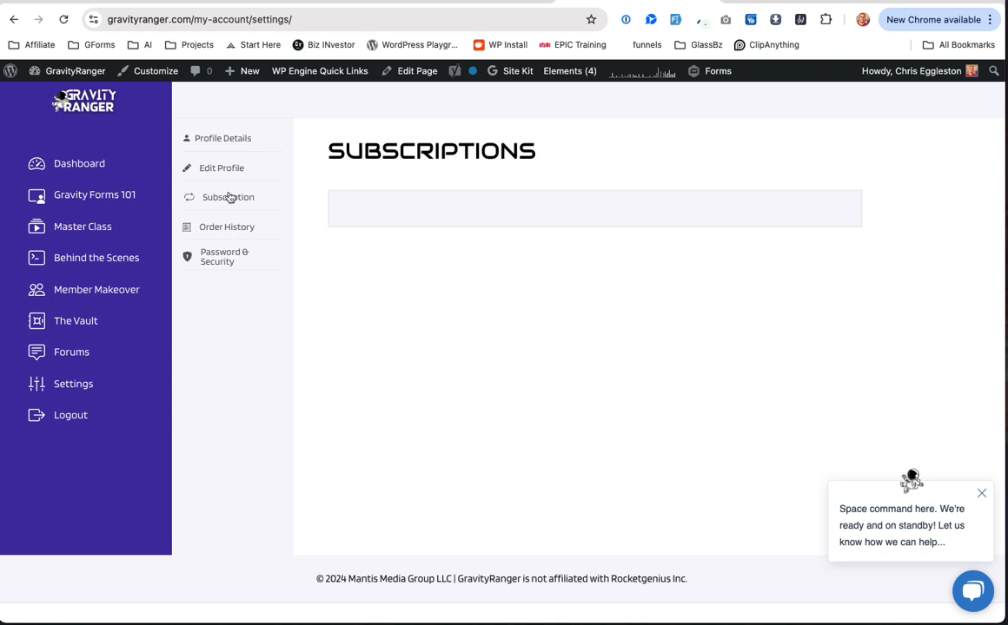
Step: Visit the Order History and Password & Security sections, then return to Profile Details
click(228, 228)
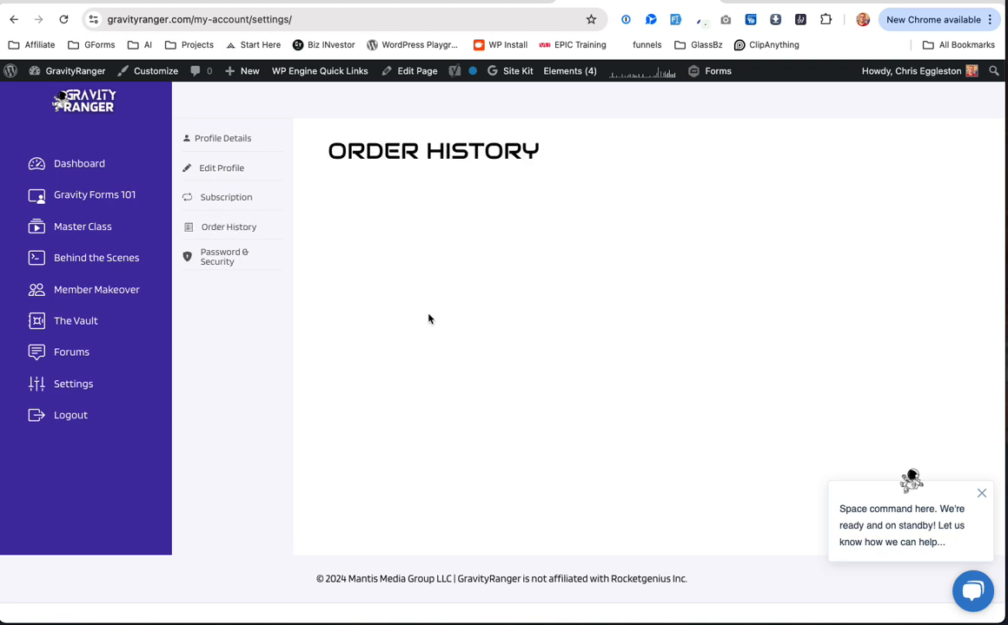
click(211, 257)
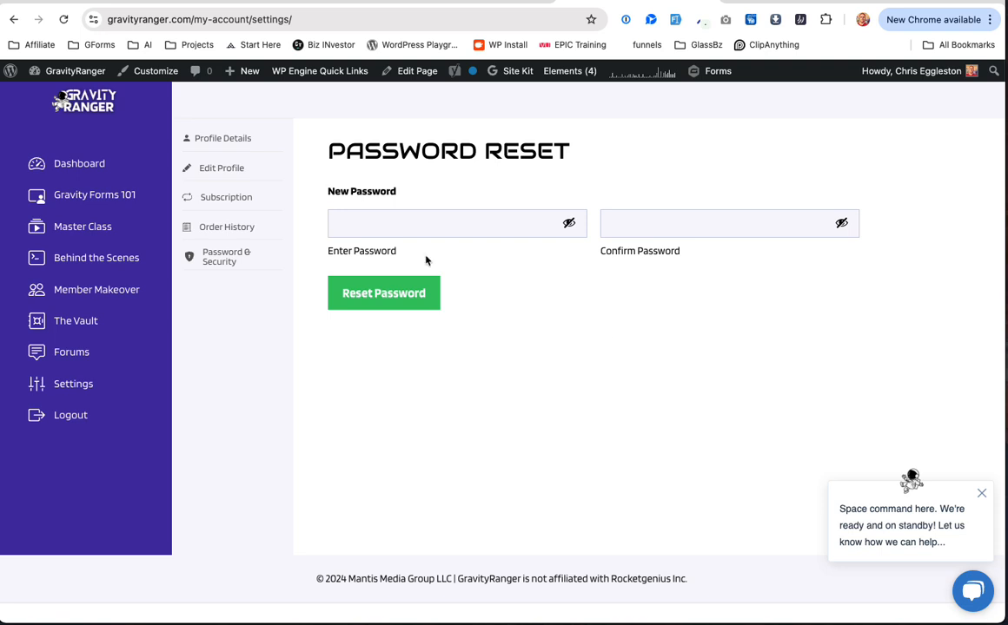
click(232, 140)
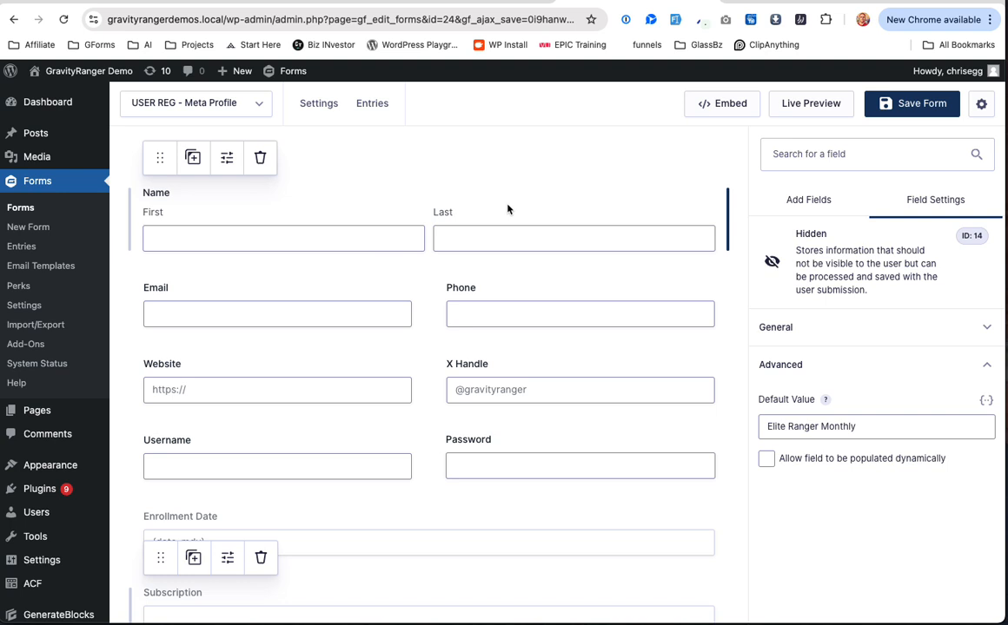
Step: Relabel the X Handle field to 'Username'
scroll(446, 270, down, 2)
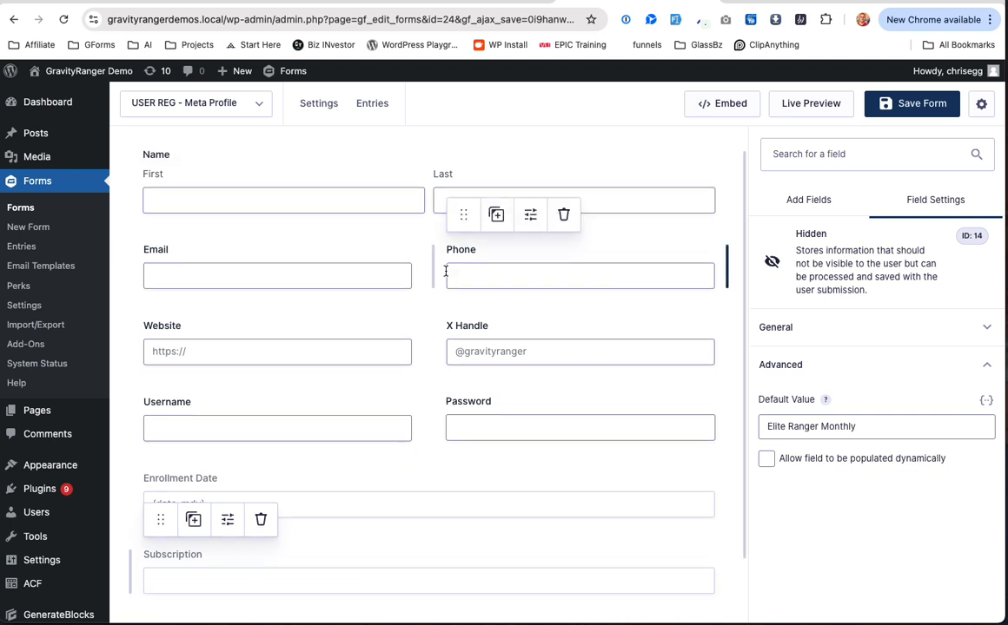
scroll(446, 214, up, 2)
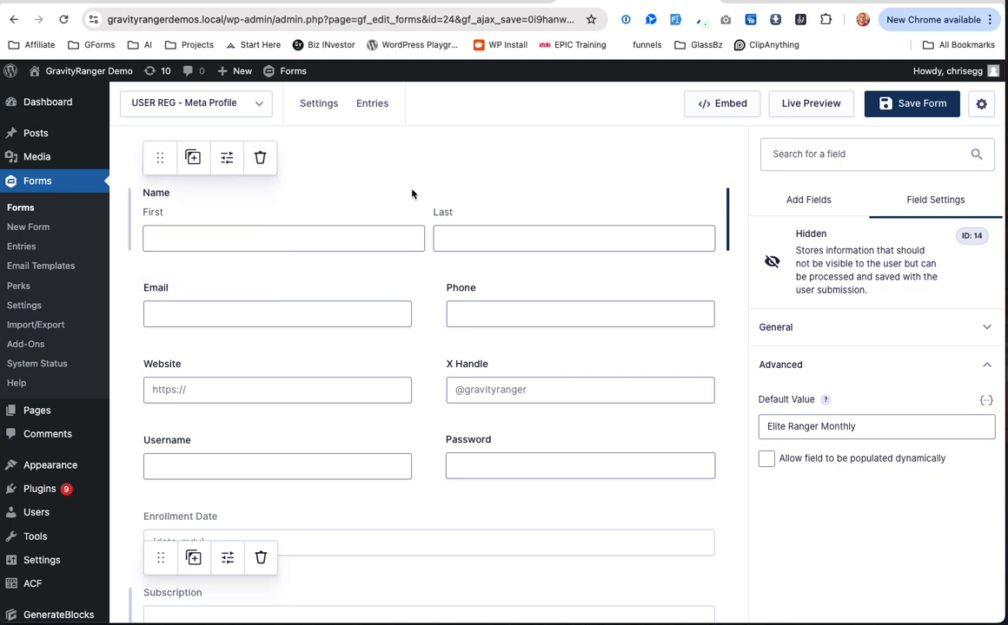
click(528, 360)
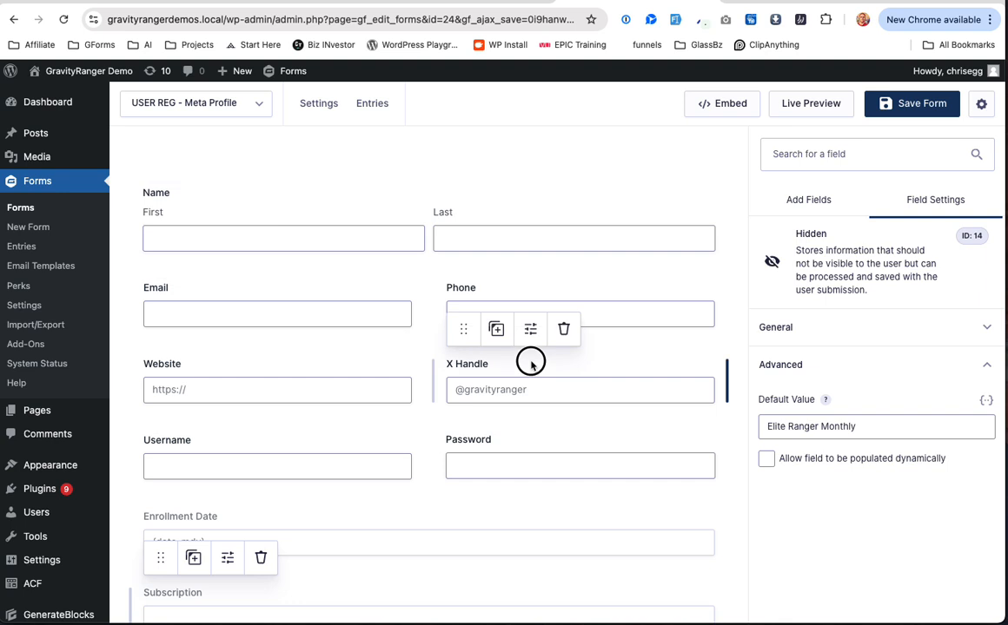
click(794, 299)
double_click(793, 363)
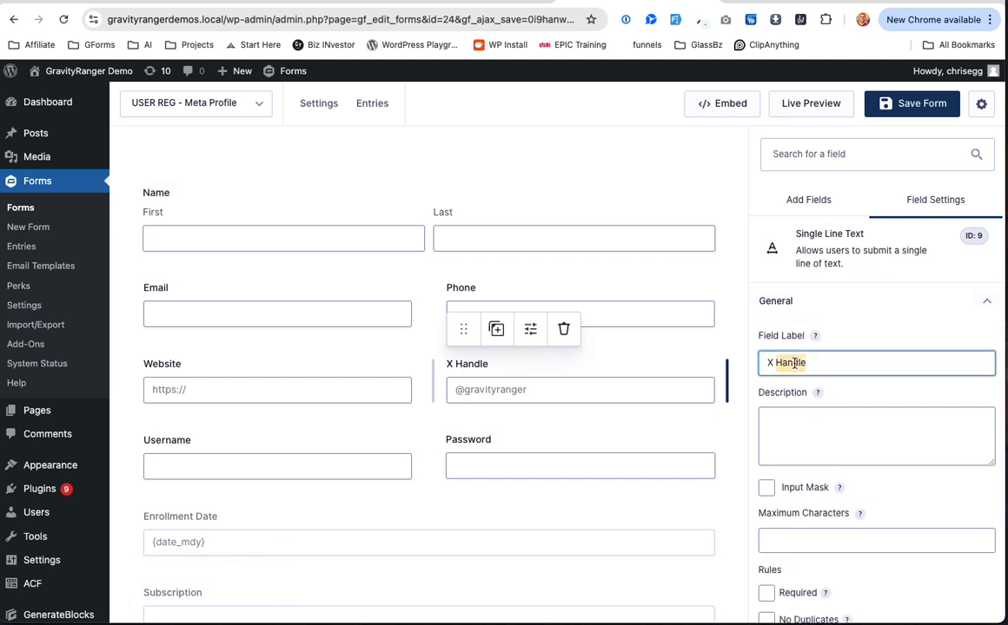
text(Username)
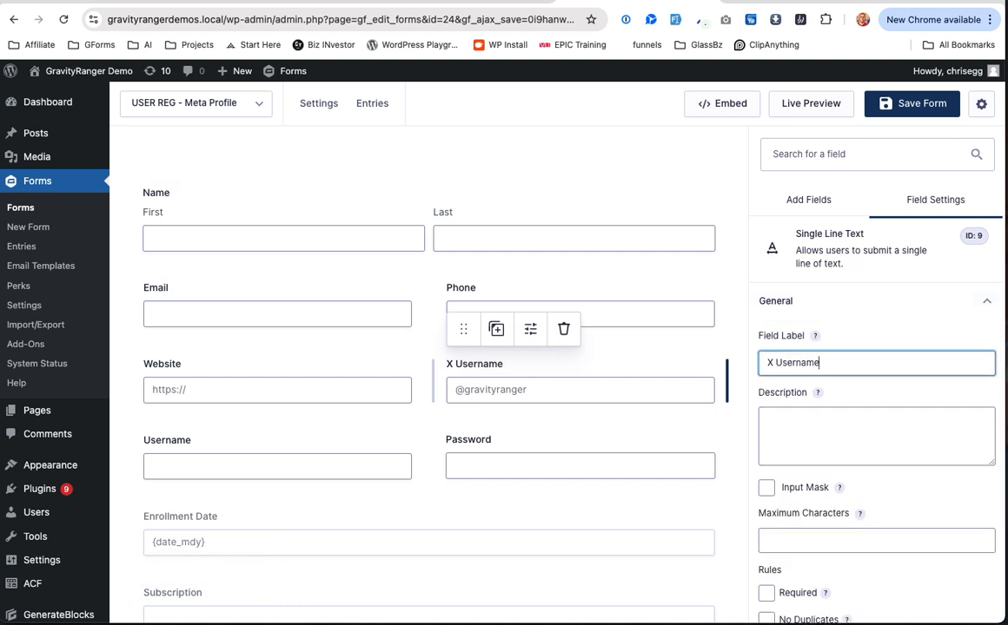
Step: Review the Password and Username fields, then show the hidden Enrollment Date field's settings
click(682, 433)
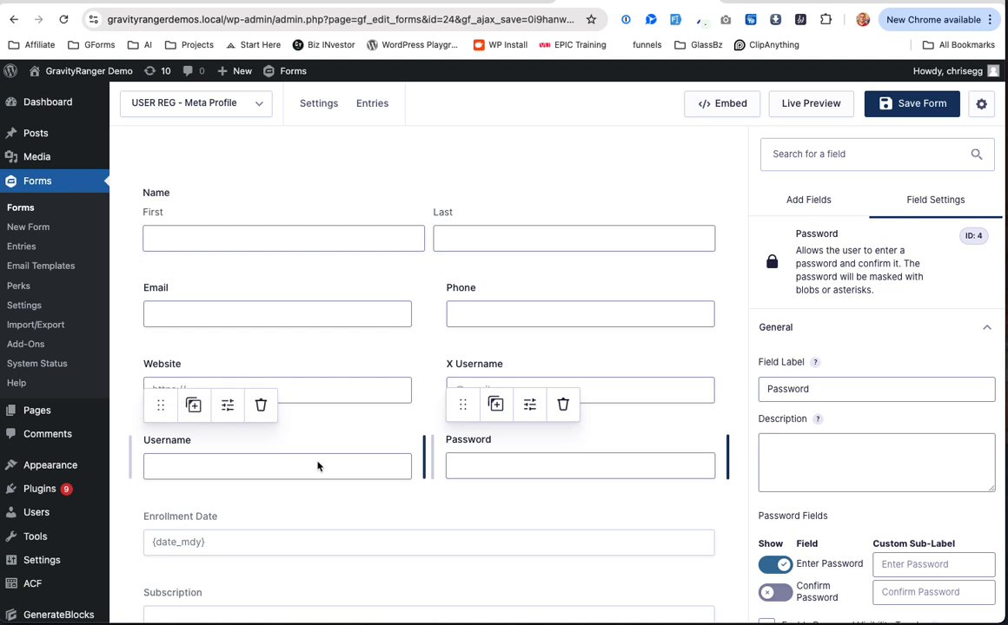
scroll(317, 466, down, 1)
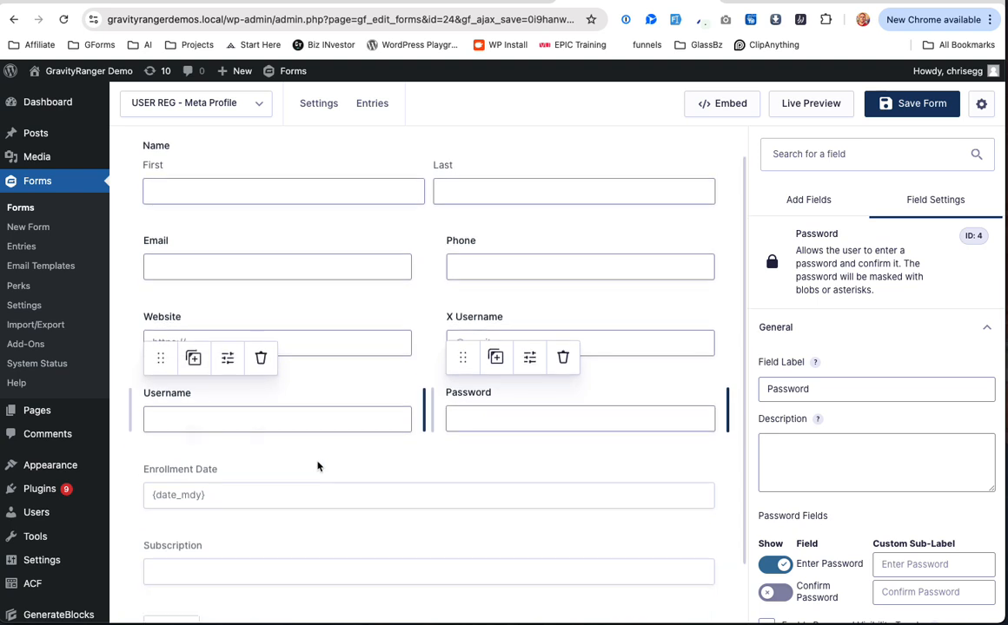
click(314, 408)
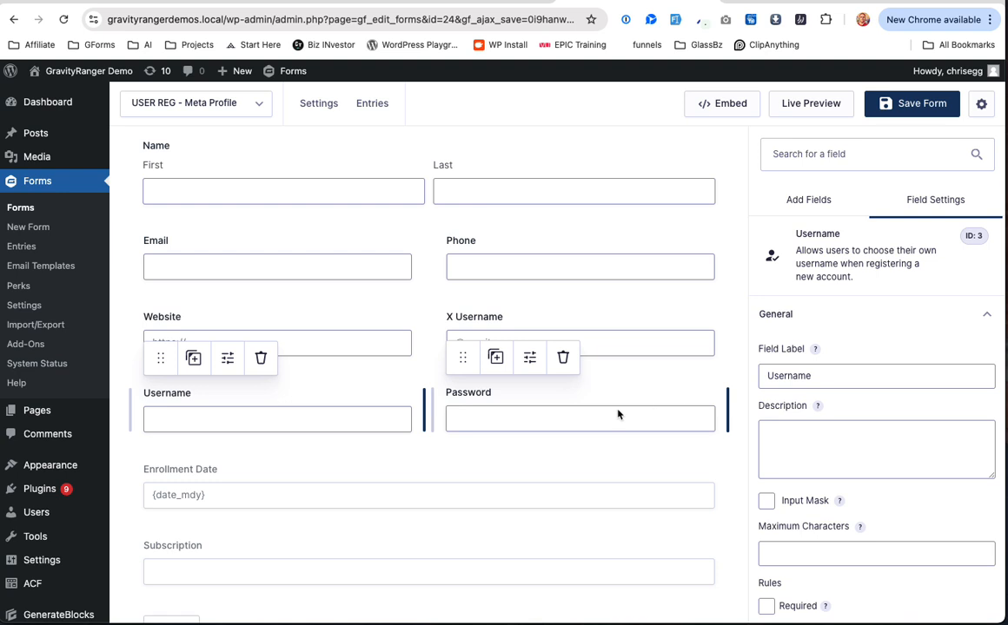
click(584, 428)
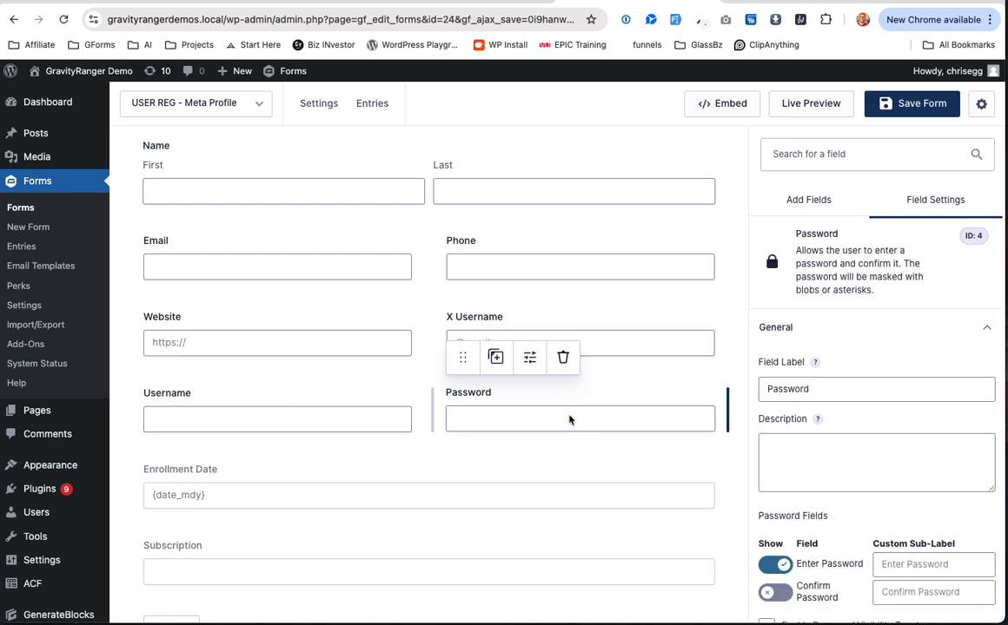
scroll(562, 409, down, 1)
click(292, 438)
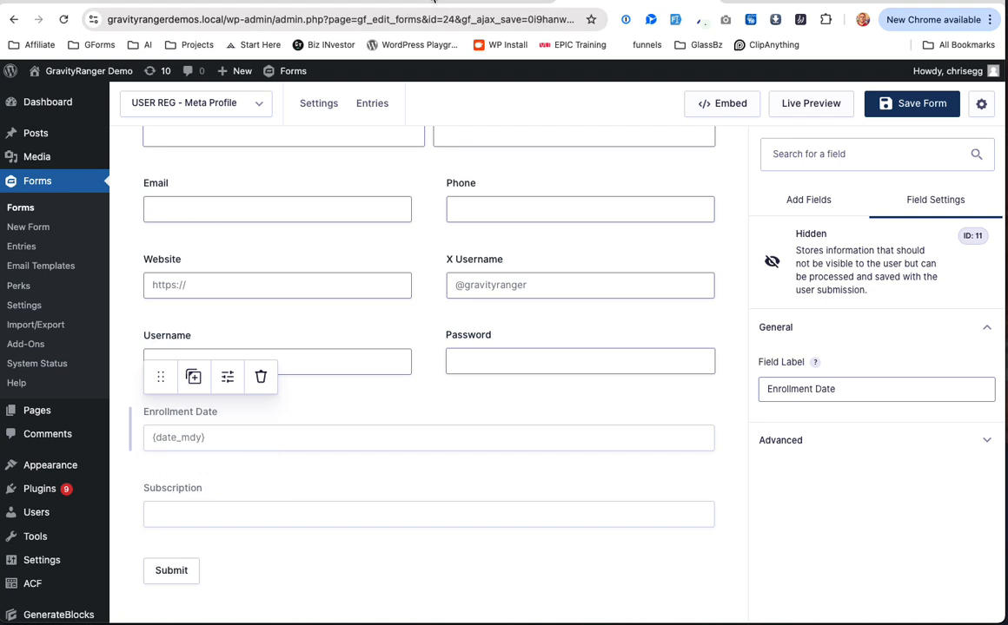
click(432, 1)
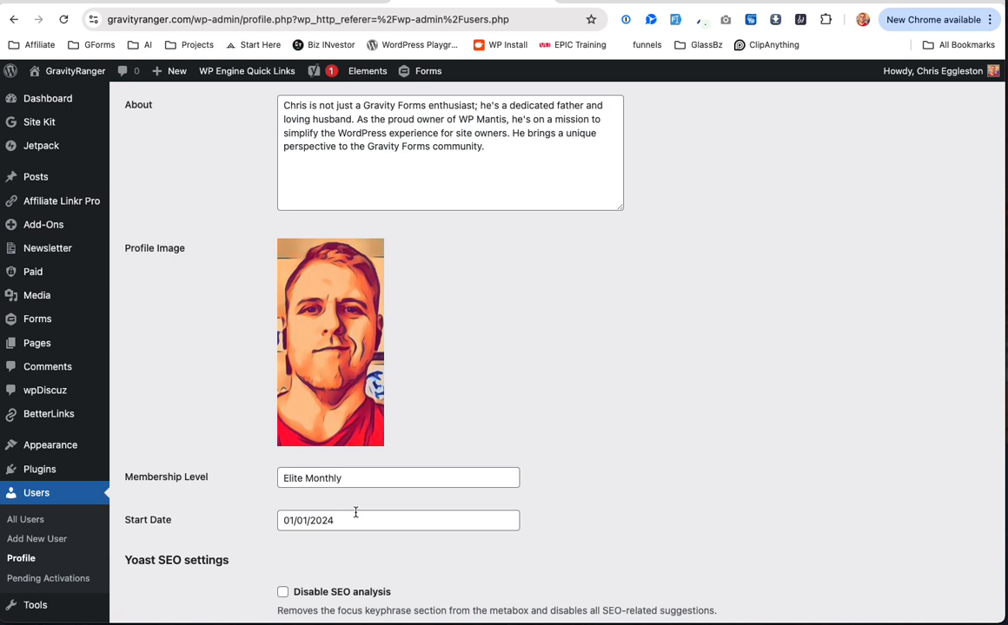
click(618, 2)
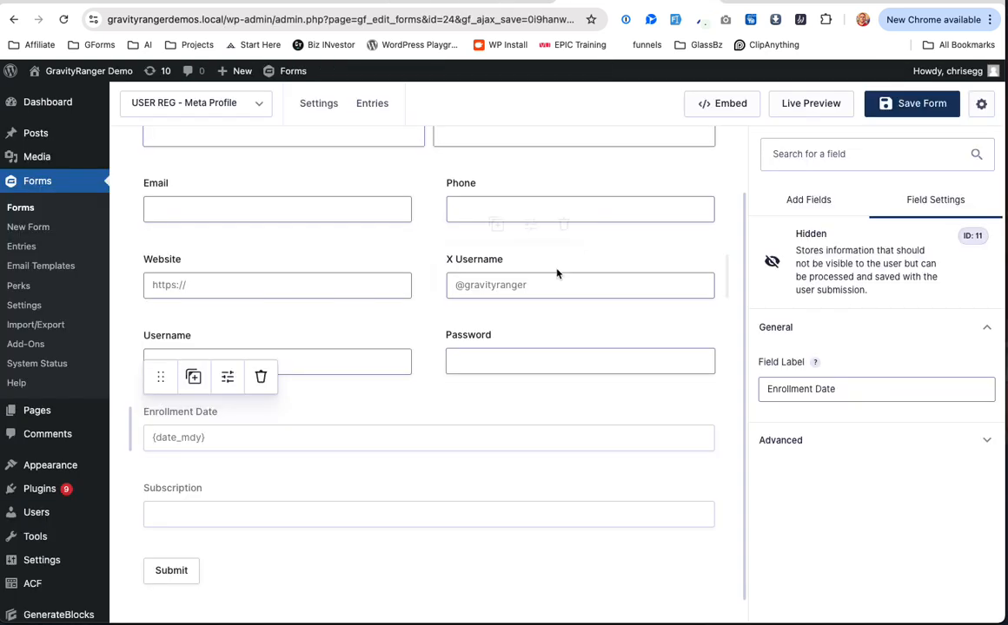
click(432, 2)
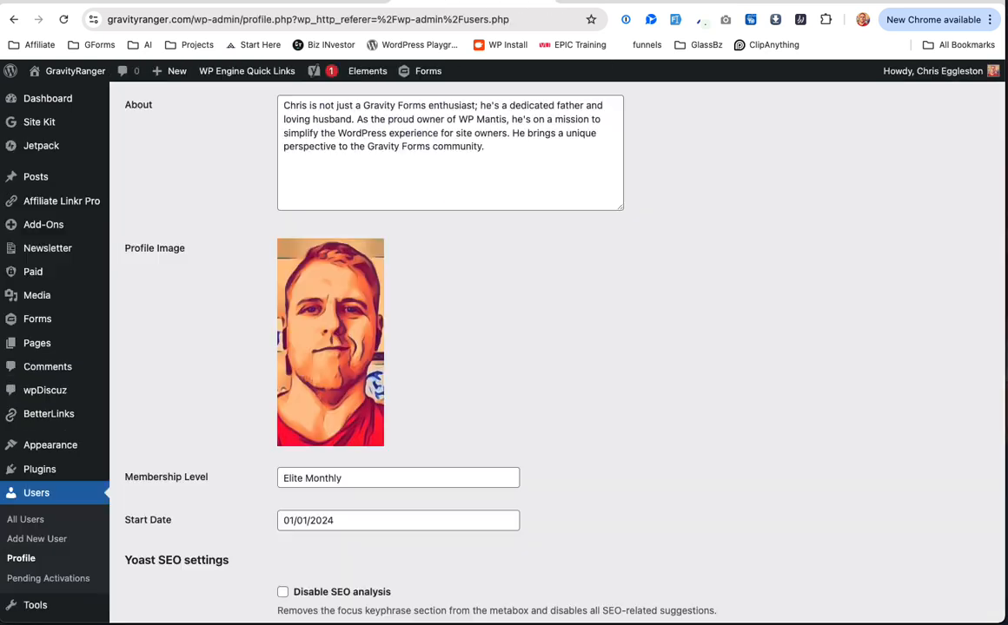
mouse_move(295, 356)
click(326, 5)
click(430, 3)
click(569, 3)
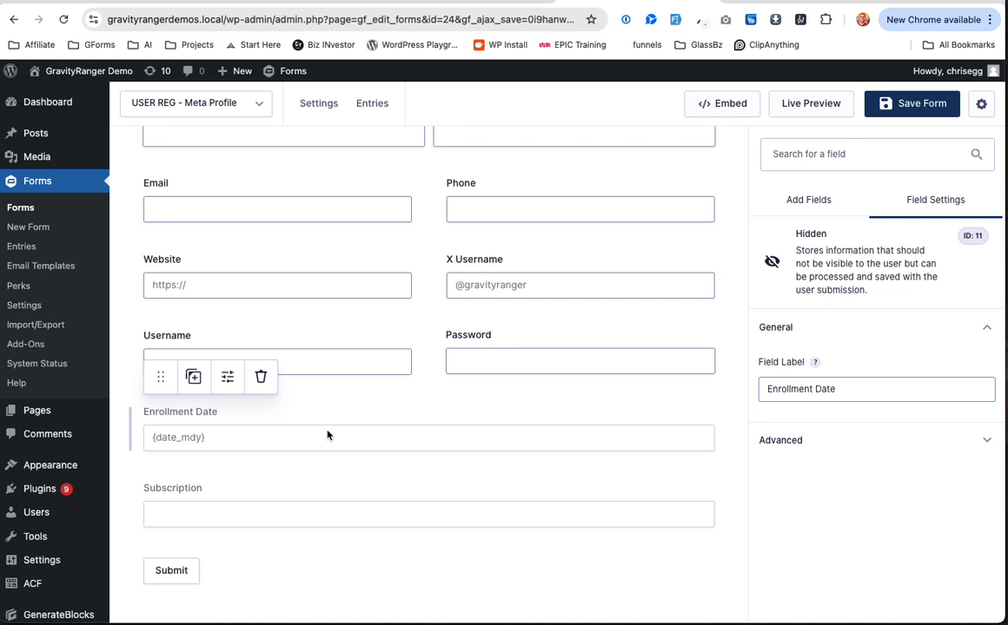
Step: Verify the Subscription field's default 'Elite Ranger Monthly' against the profile and save the form
click(261, 518)
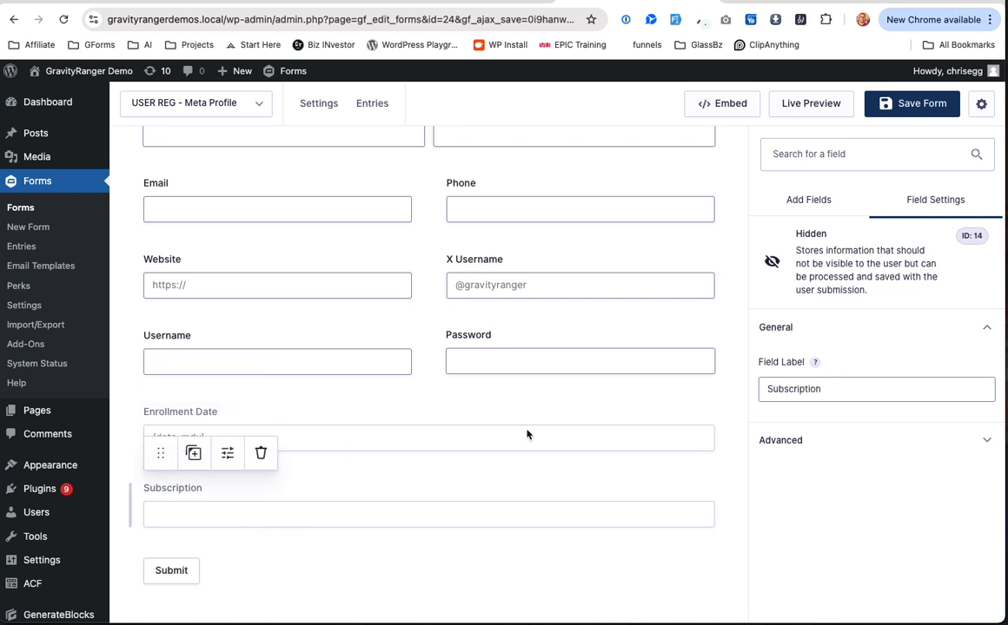
click(801, 440)
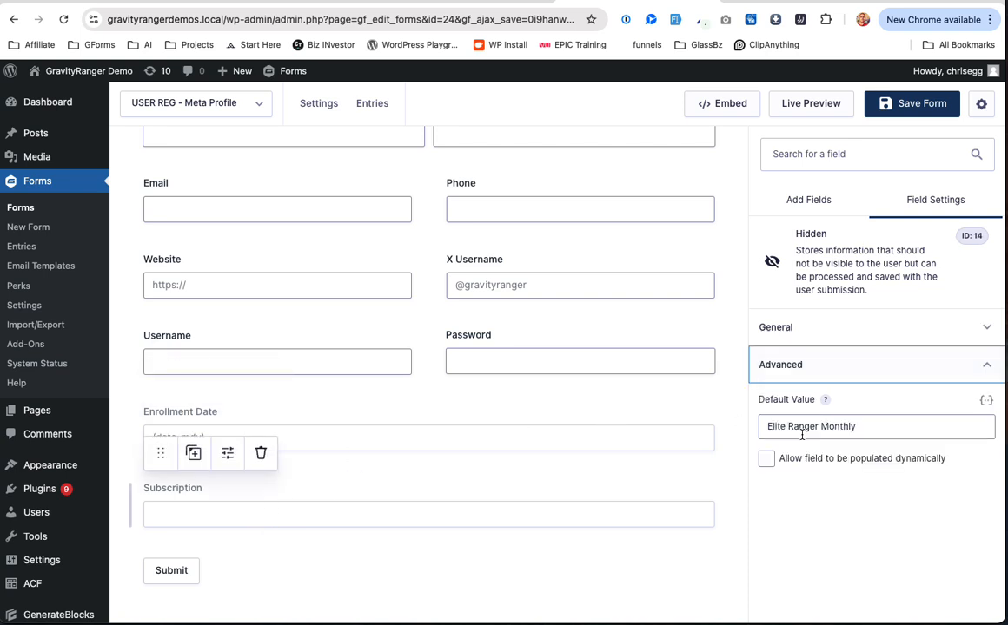
click(421, 2)
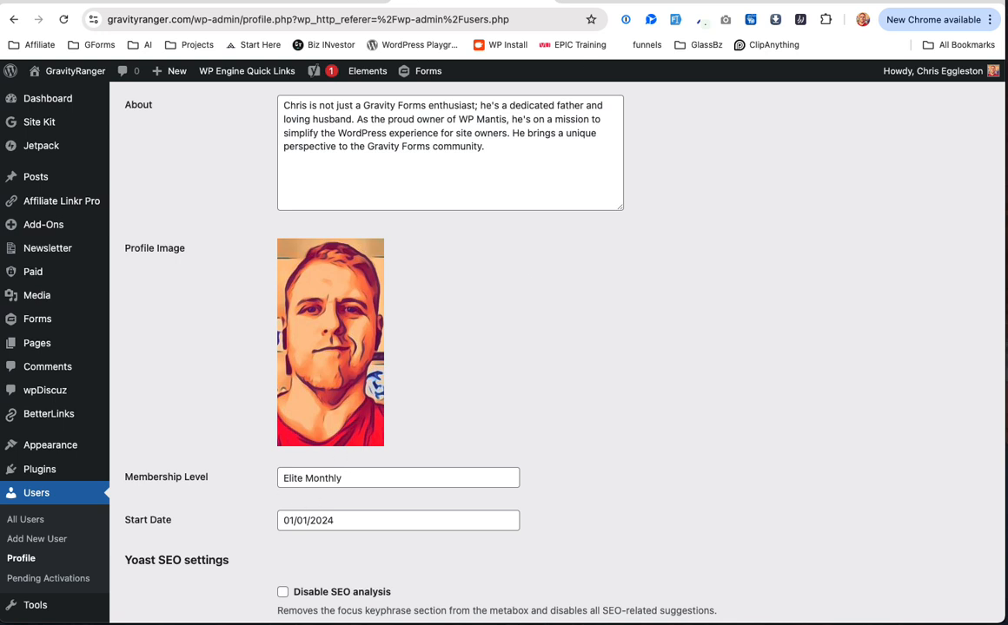
click(600, 2)
click(853, 424)
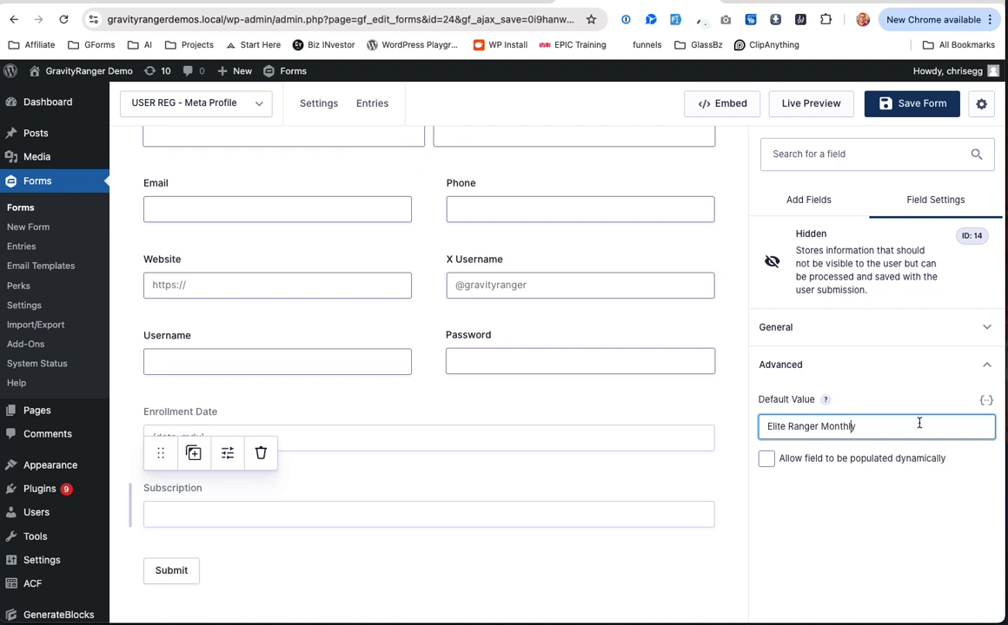
drag(877, 430, 757, 434)
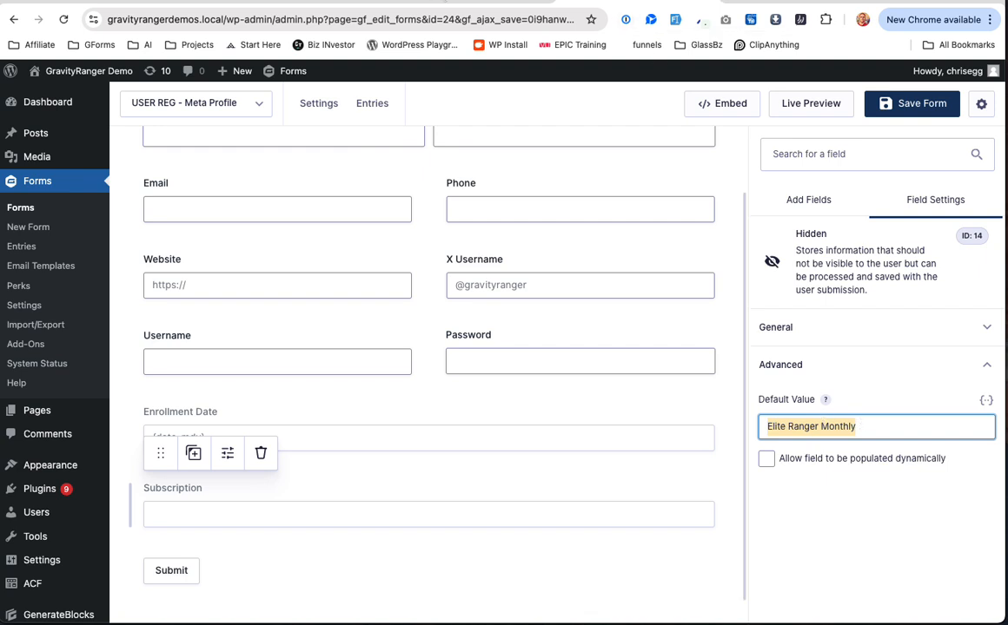
click(902, 422)
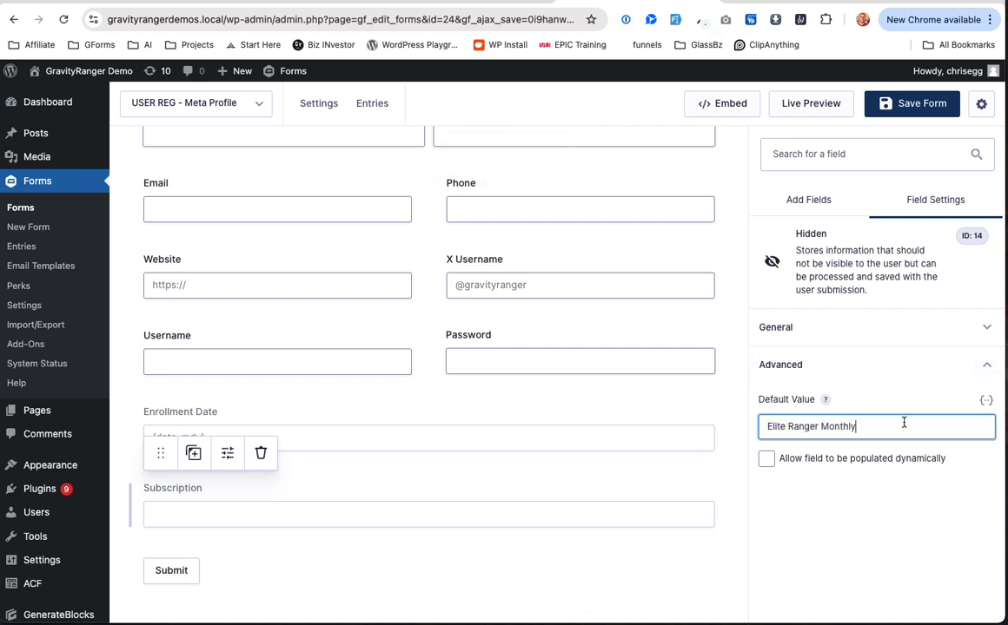
click(908, 111)
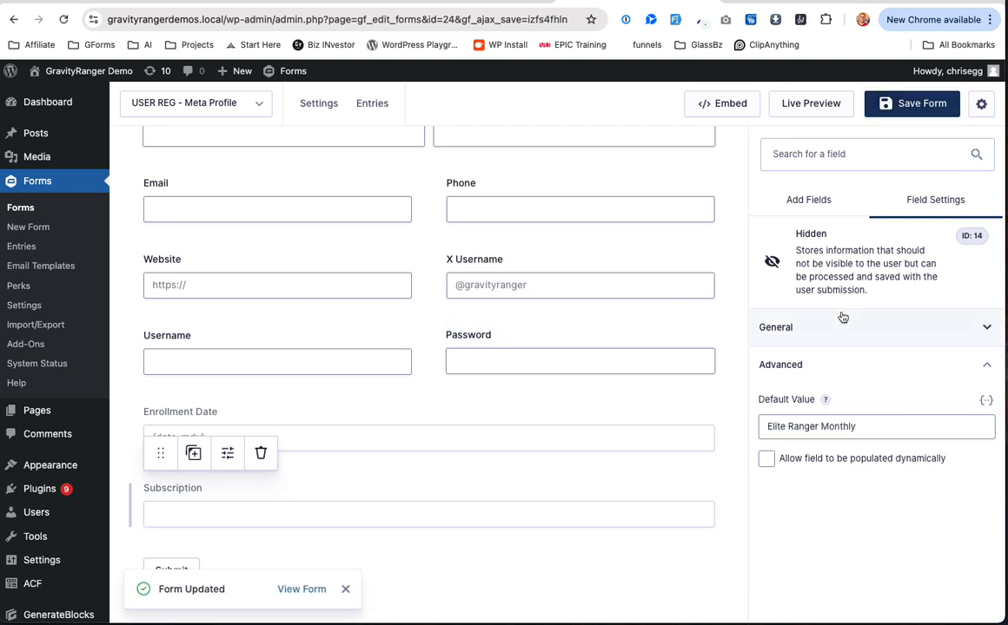
Step: Add a User Registration feed for the form set to Create User
mouse_move(314, 106)
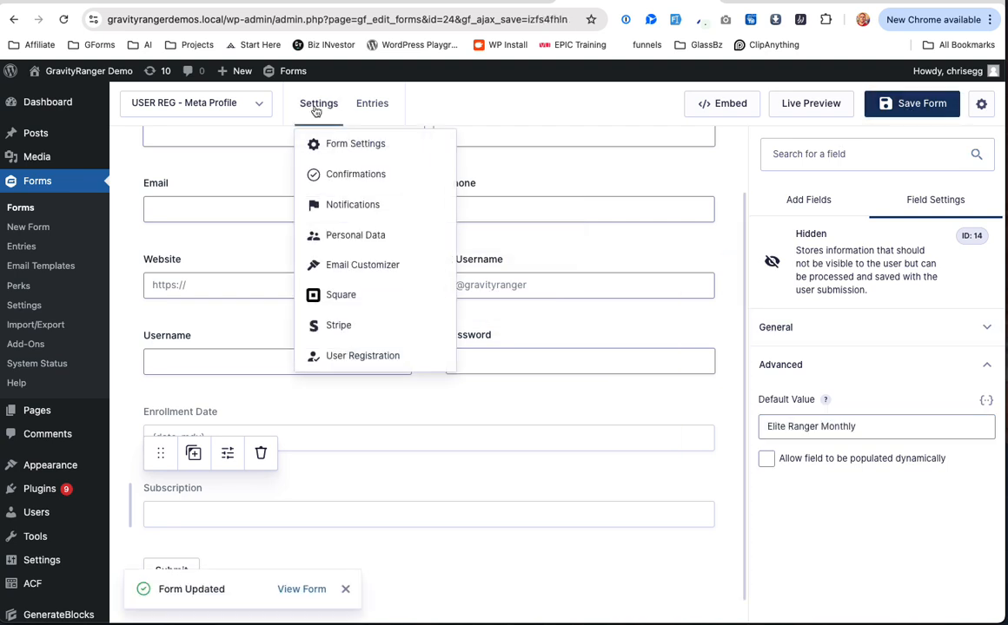
click(407, 360)
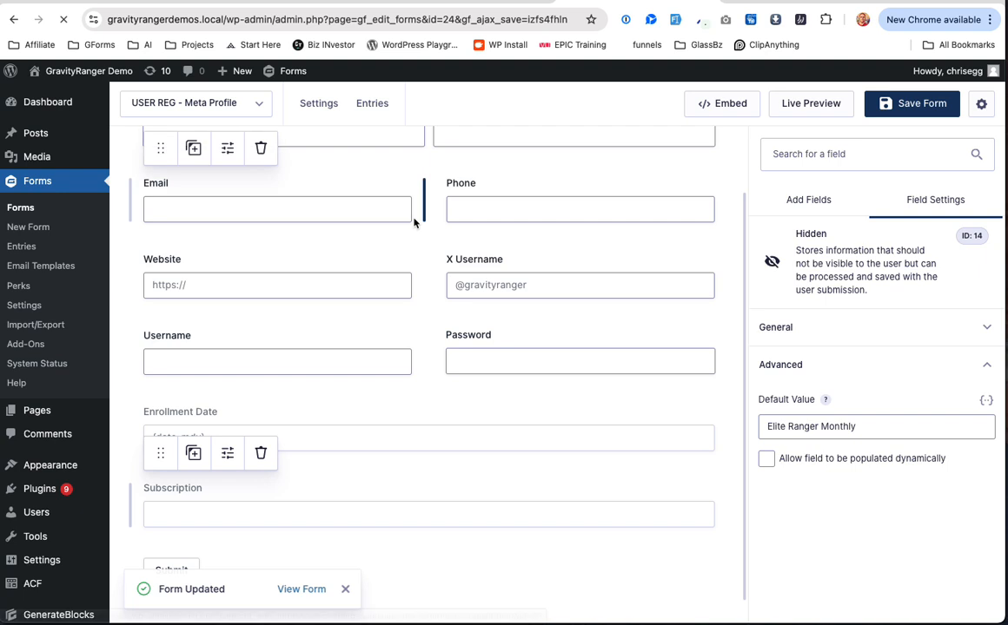
mouse_move(314, 108)
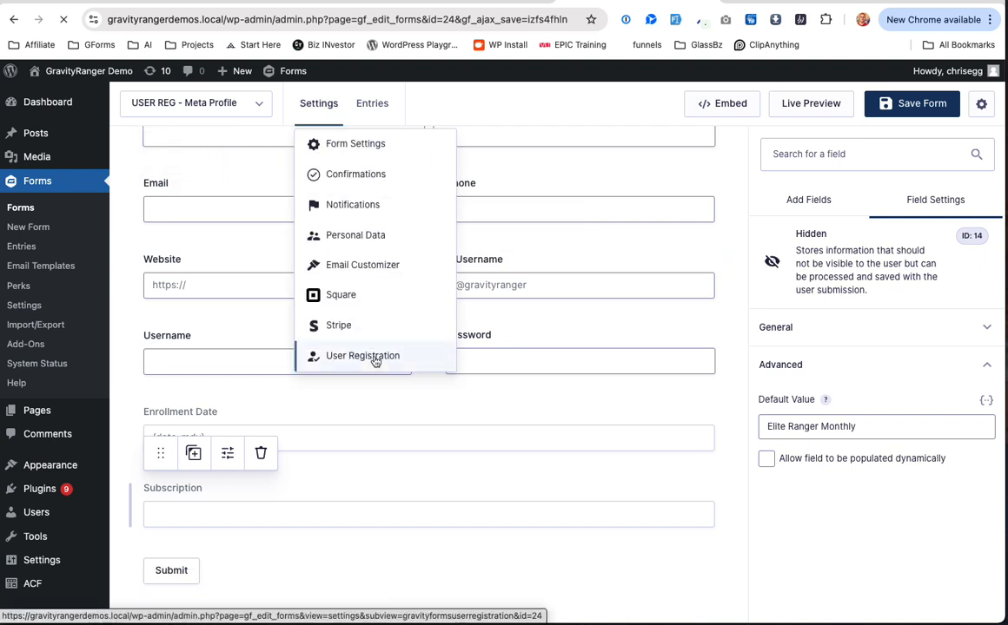
click(375, 358)
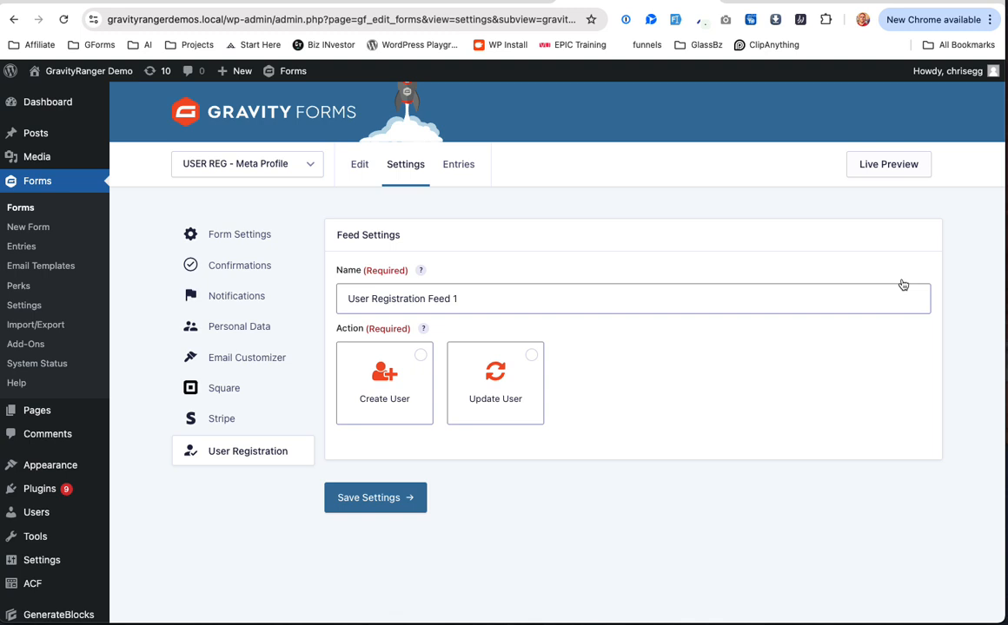
click(395, 396)
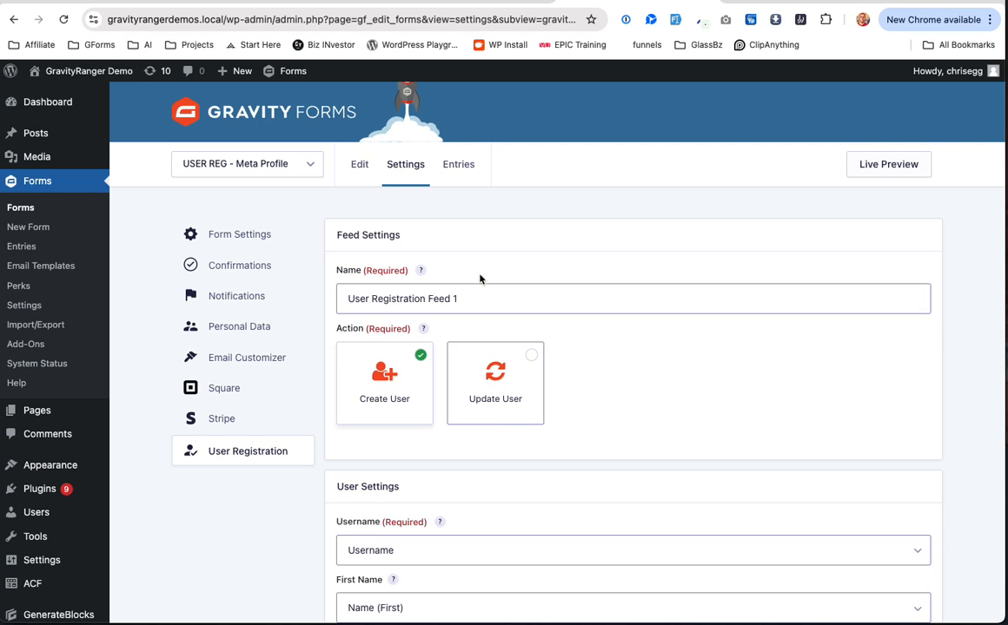
Step: Map Nickname to Name (First) and set Display Name to {first name}
scroll(499, 378, down, 5)
scroll(477, 347, down, 1)
scroll(404, 418, down, 1)
click(397, 436)
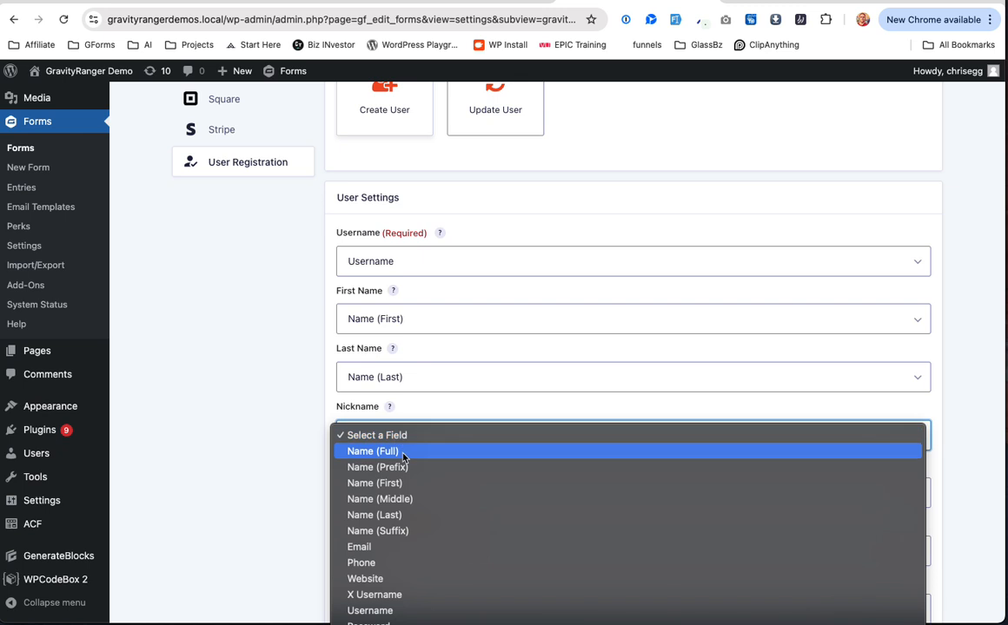
click(480, 348)
scroll(481, 348, down, 3)
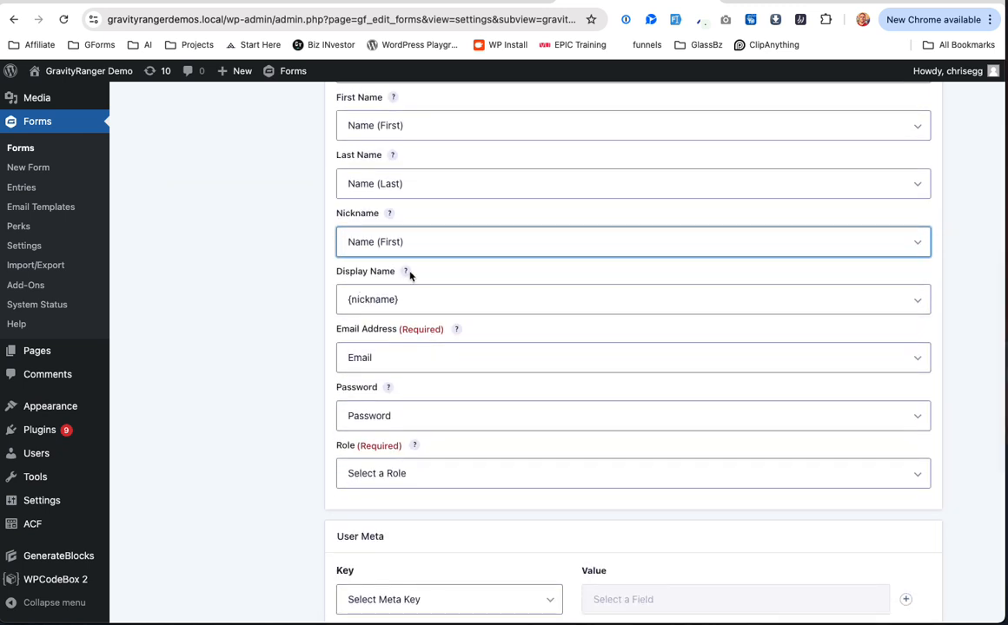
click(426, 300)
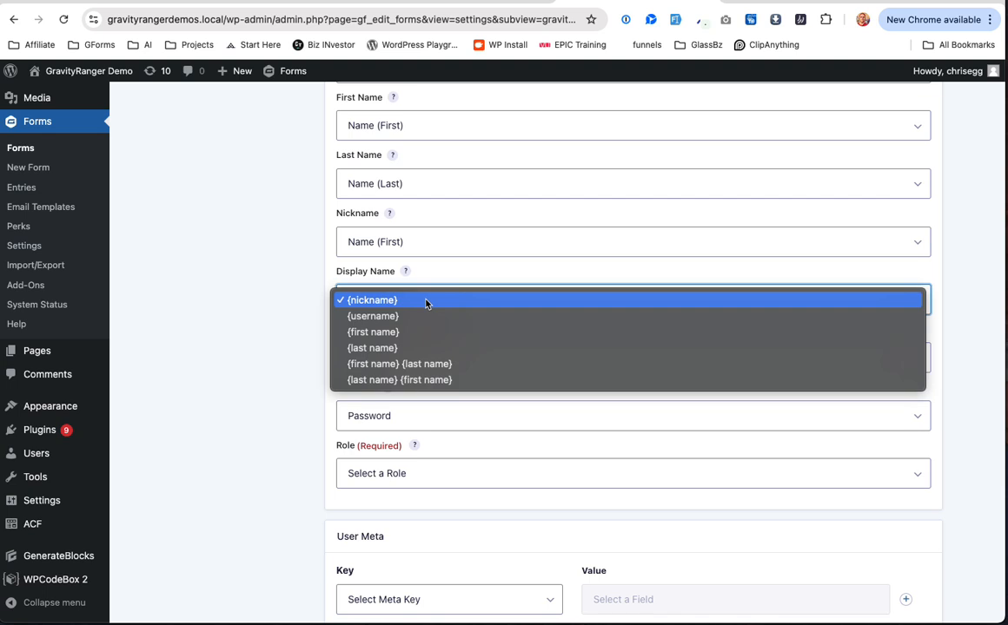
click(451, 364)
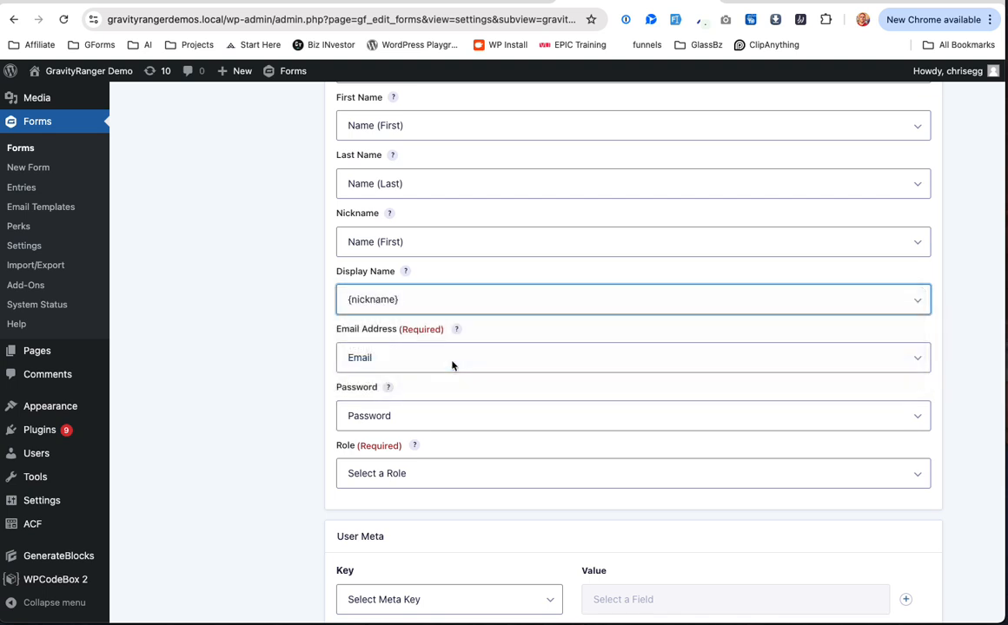
click(420, 302)
click(420, 300)
click(412, 296)
click(397, 271)
Step: Look over the user role choices without changing the role
mouse_move(973, 72)
scroll(376, 359, down, 1)
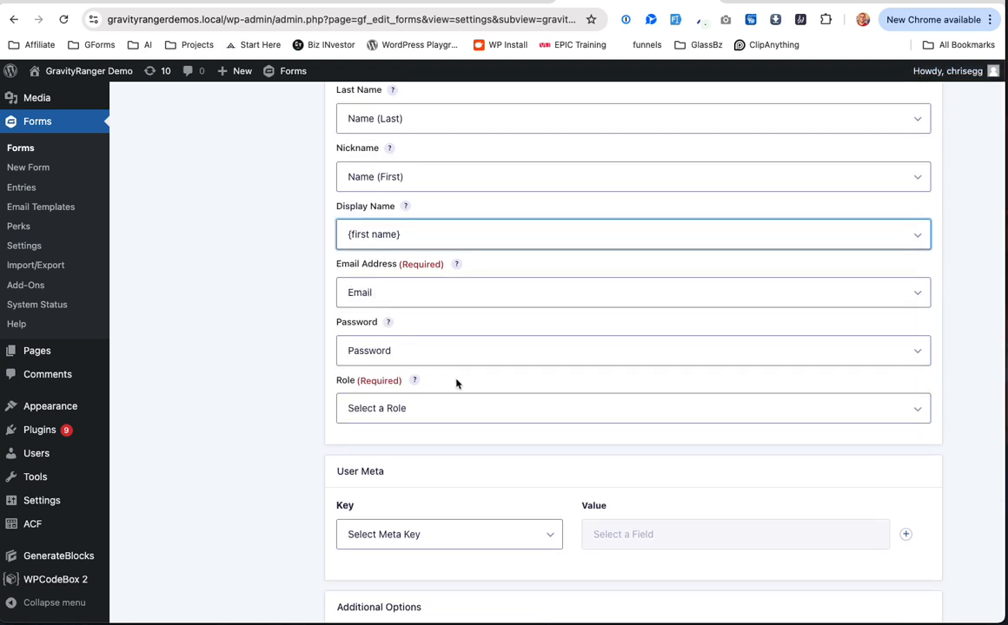
click(462, 409)
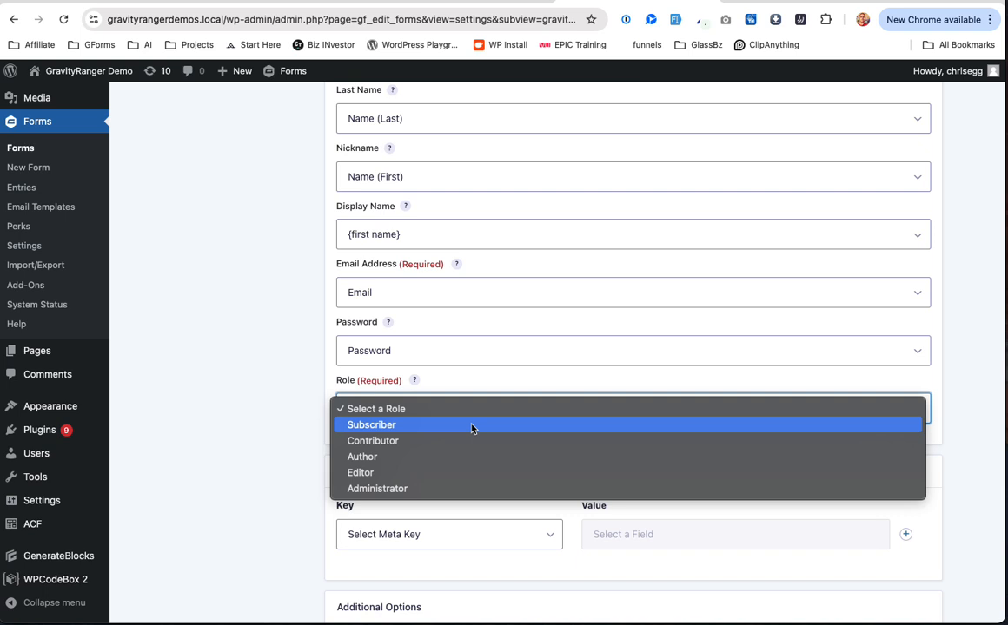
click(370, 203)
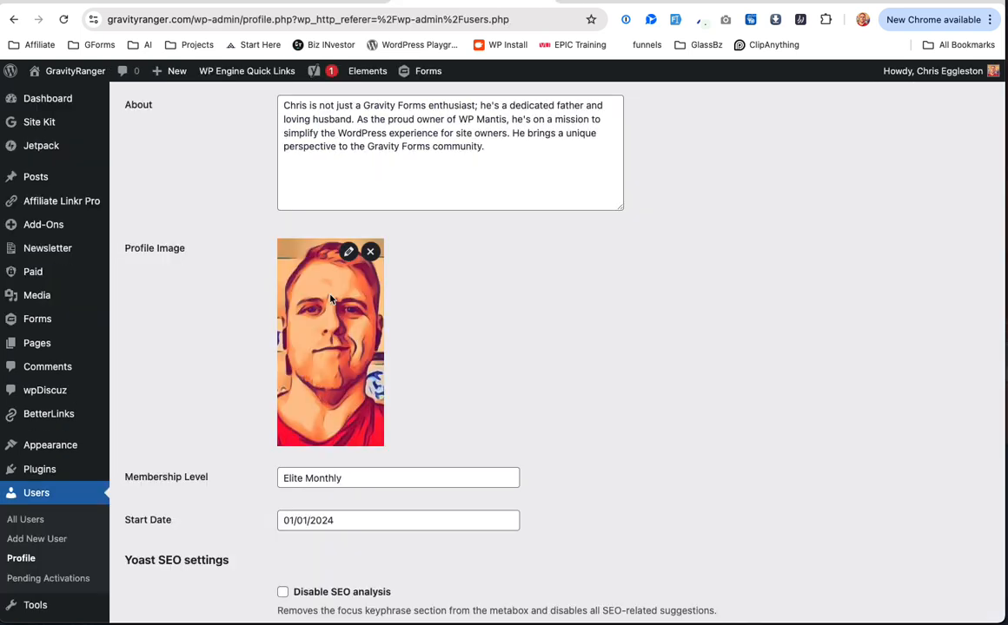
scroll(329, 295, up, 15)
scroll(331, 300, down, 2)
scroll(330, 300, down, 8)
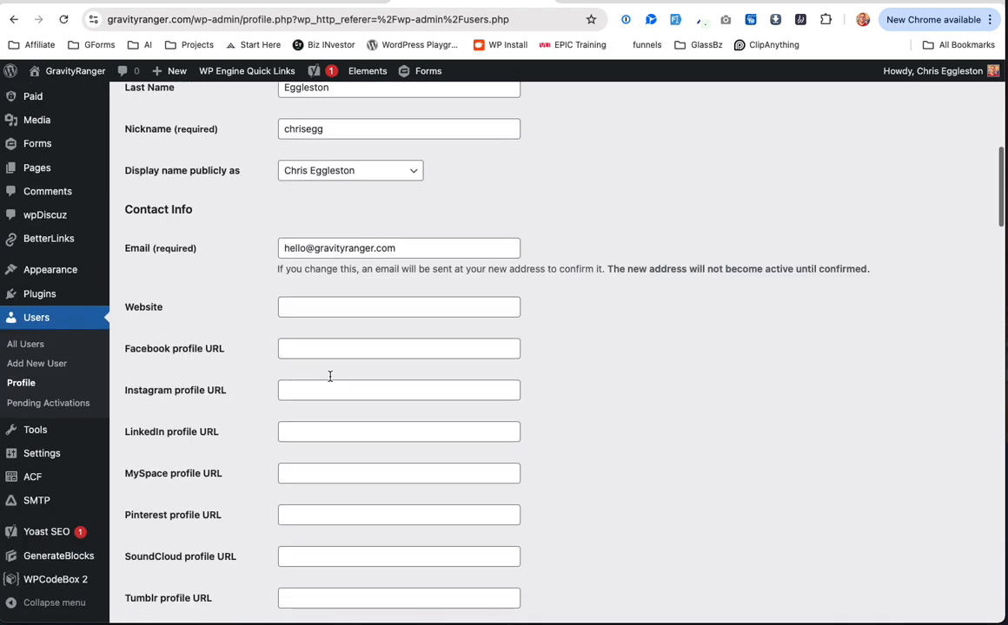
scroll(330, 378, down, 10)
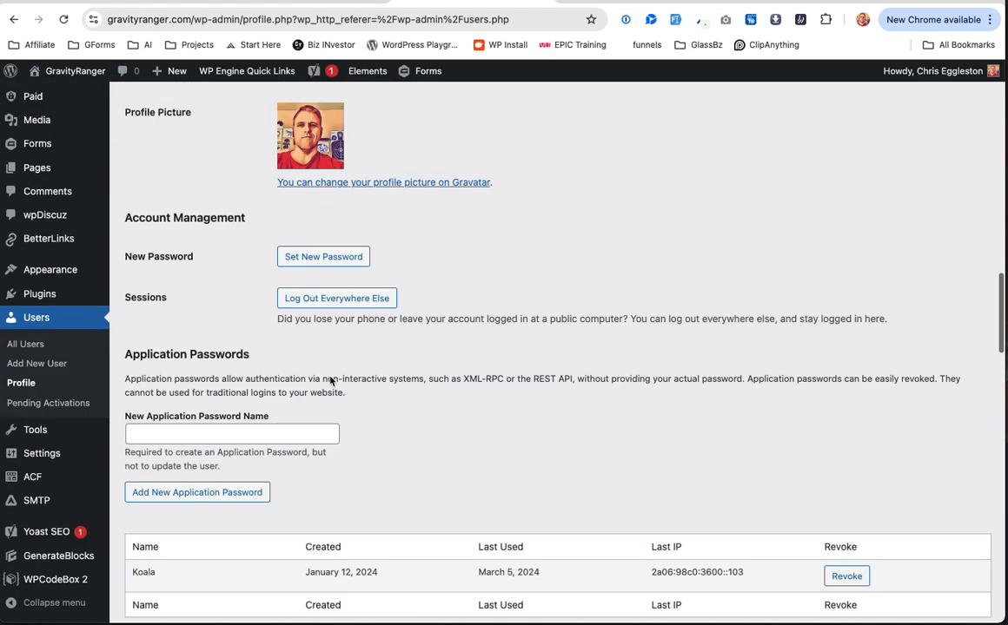
scroll(330, 381, down, 15)
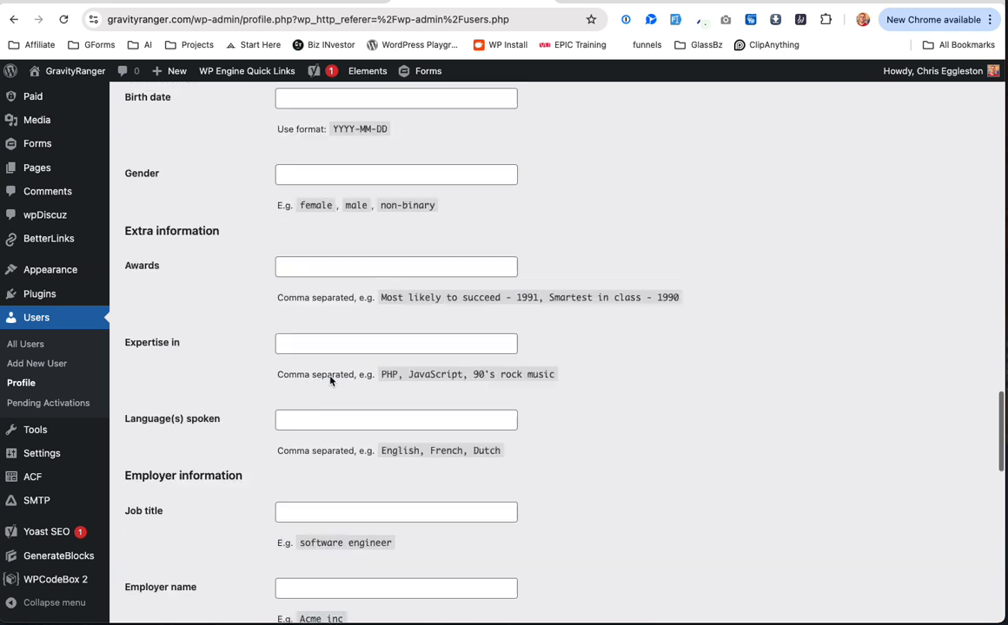
scroll(330, 376, up, 20)
scroll(330, 380, down, 4)
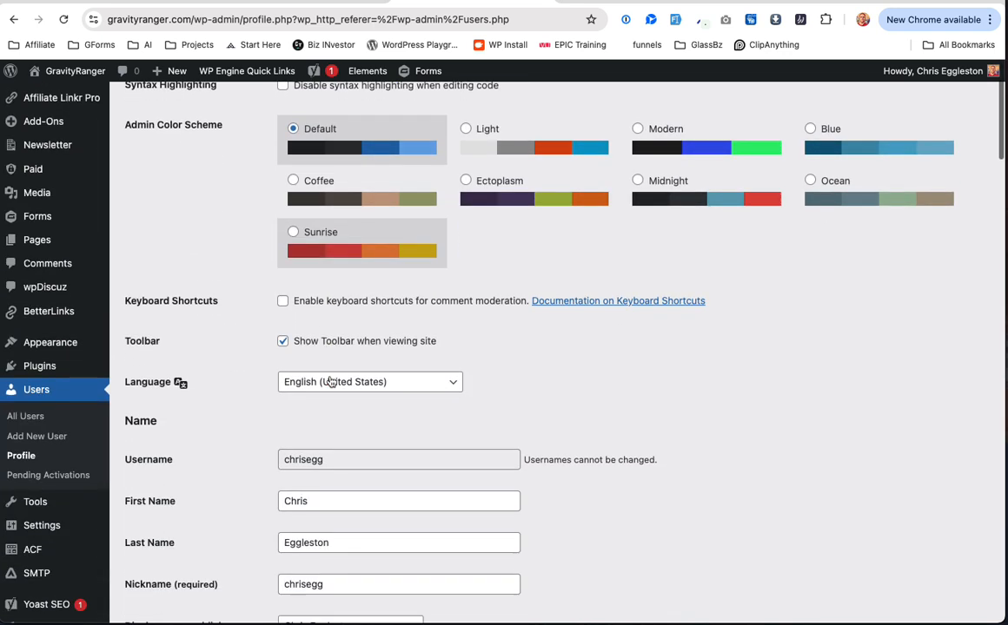
scroll(330, 380, down, 1)
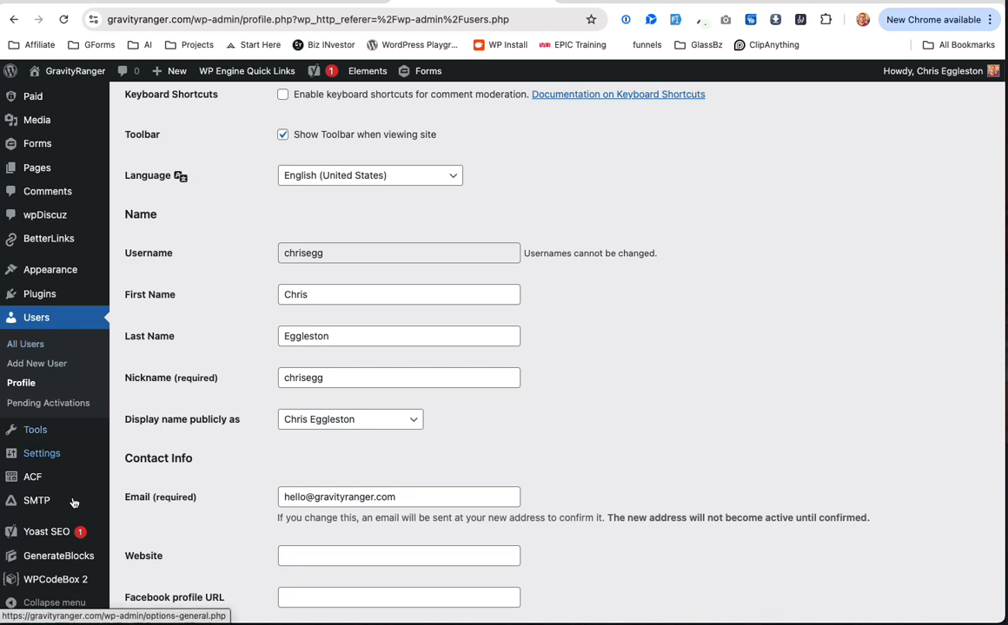
mouse_move(73, 505)
scroll(73, 506, down, 1)
Step: Load the ACF User Profile Blocks snippet in WPCodeBox 2
click(84, 578)
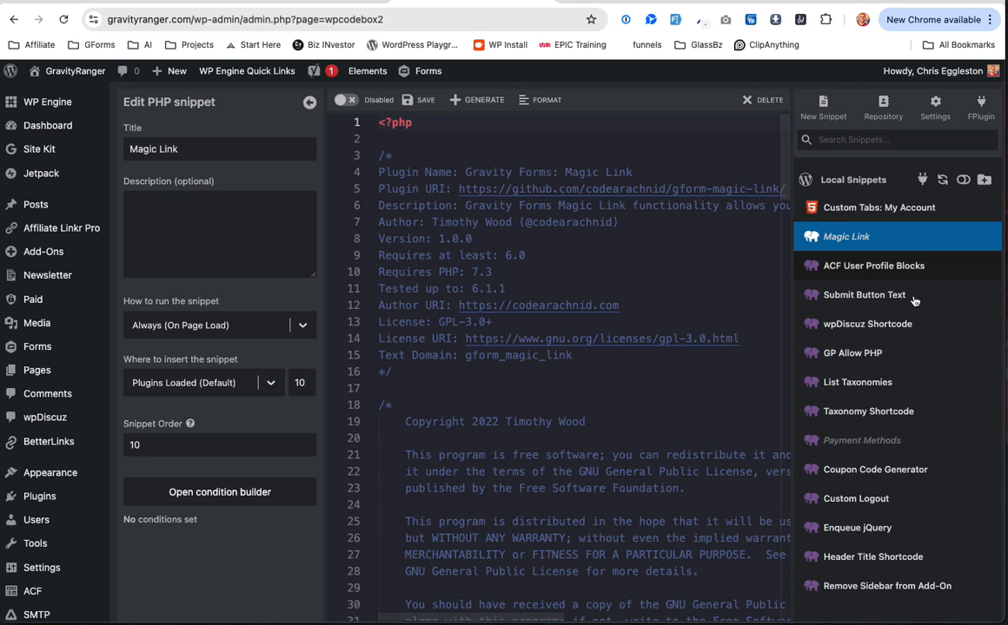
scroll(923, 320, down, 1)
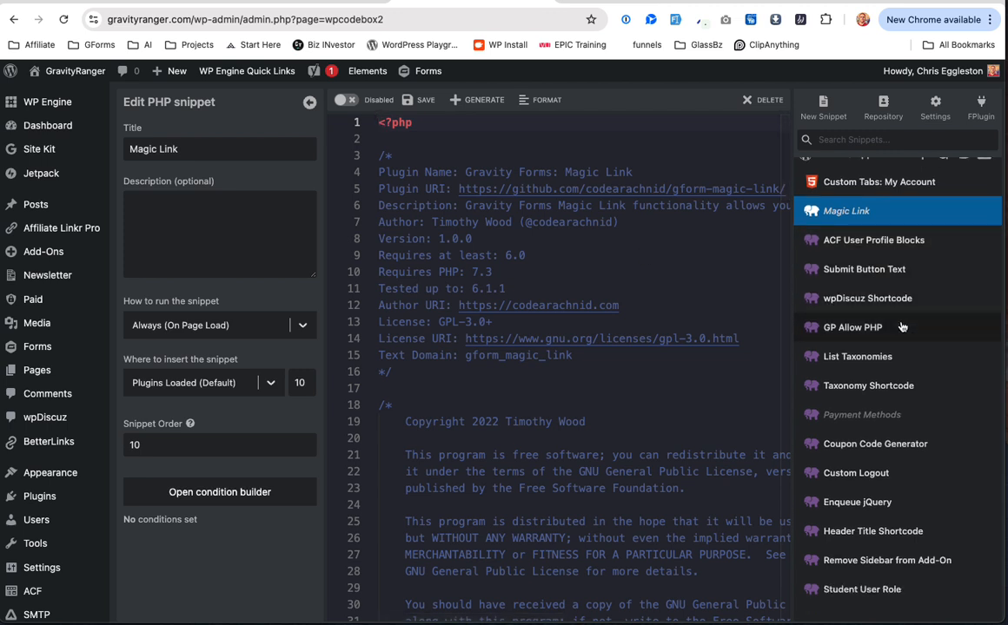
scroll(892, 252, down, 1)
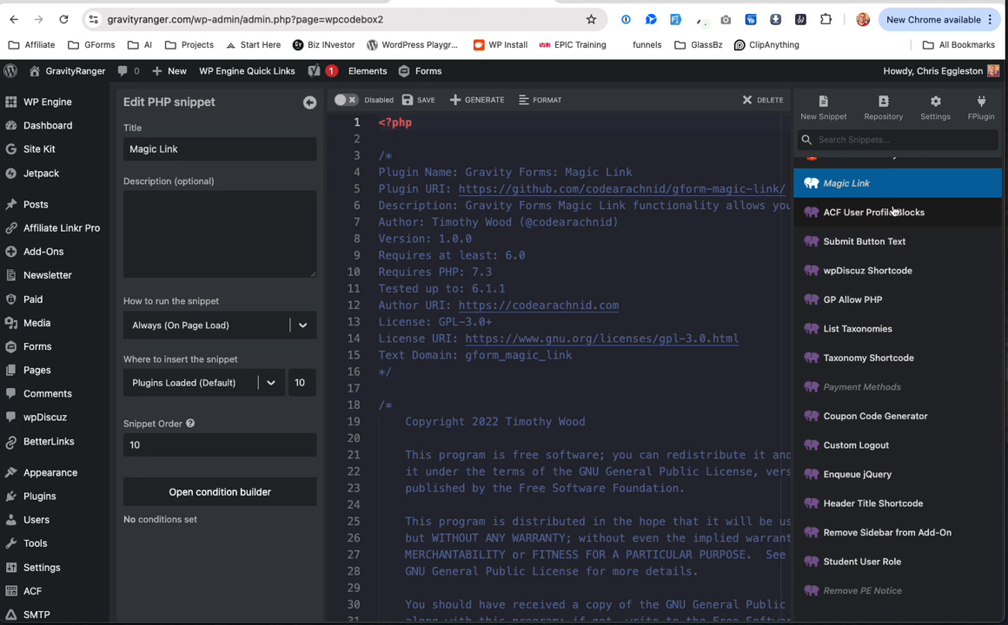
click(892, 212)
Step: Scroll through the snippet's code to review its user field block definitions
scroll(865, 345, down, 1)
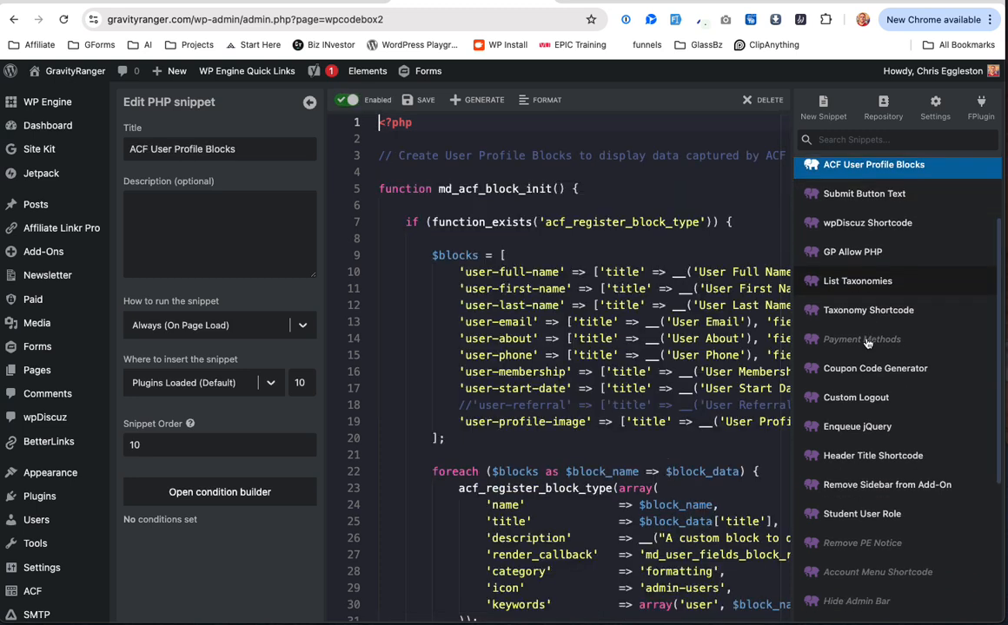
scroll(866, 343, down, 1)
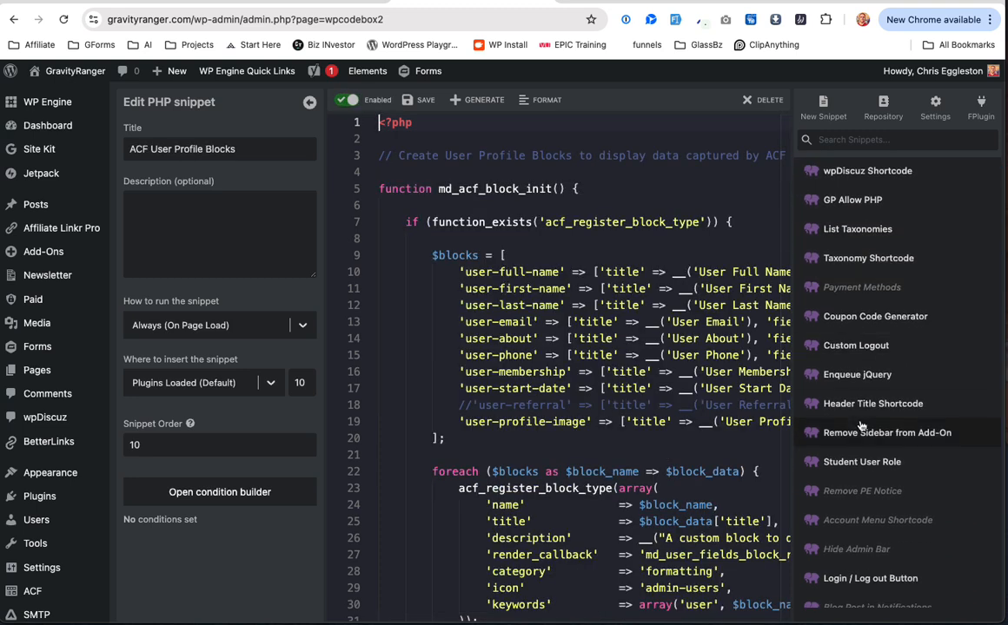
scroll(860, 425, down, 3)
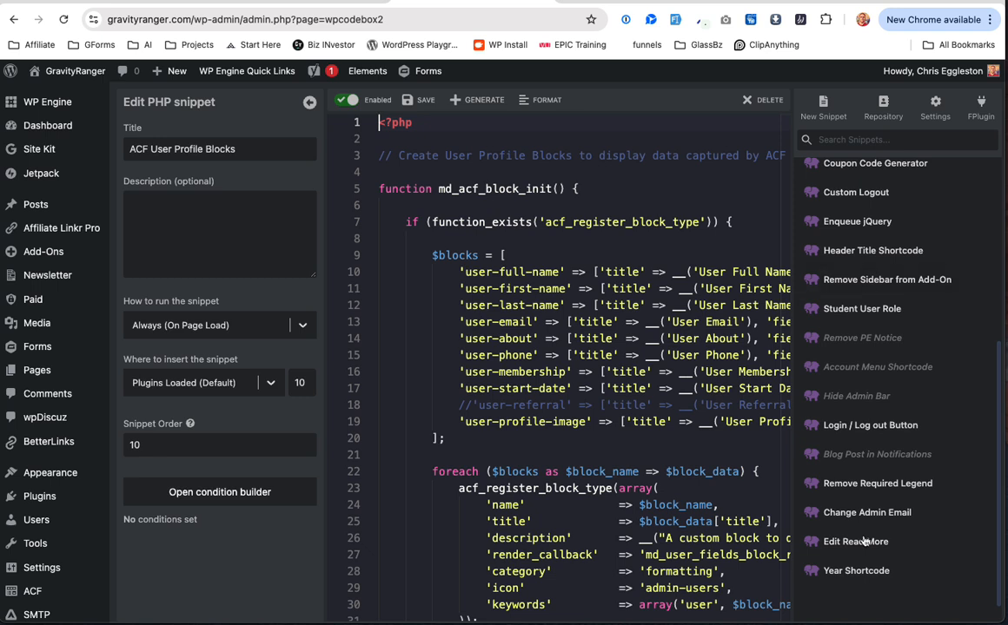
scroll(879, 298, up, 1)
scroll(880, 299, up, 3)
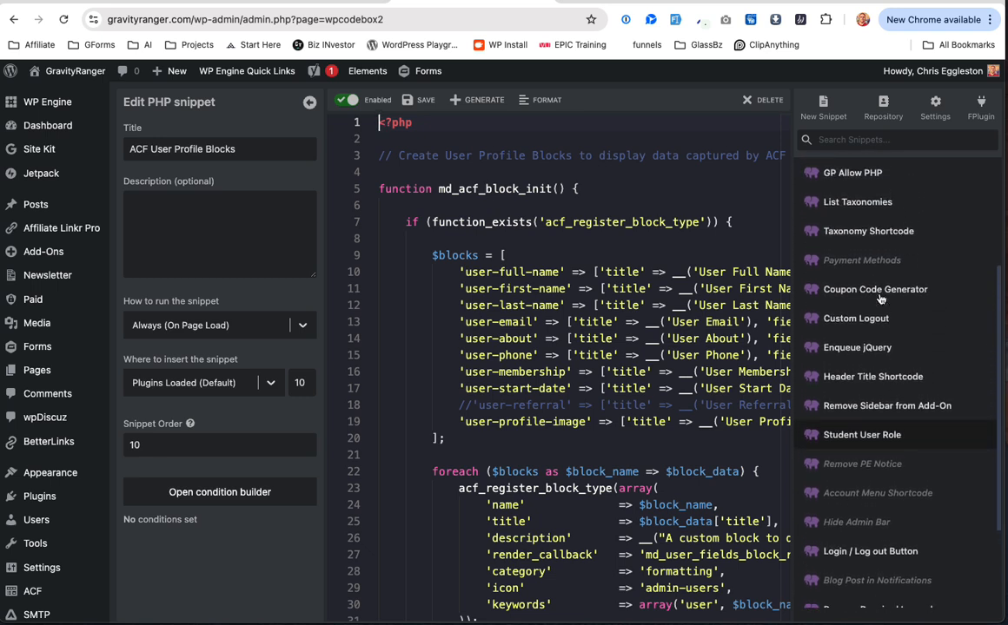
scroll(880, 299, up, 3)
scroll(860, 365, down, 7)
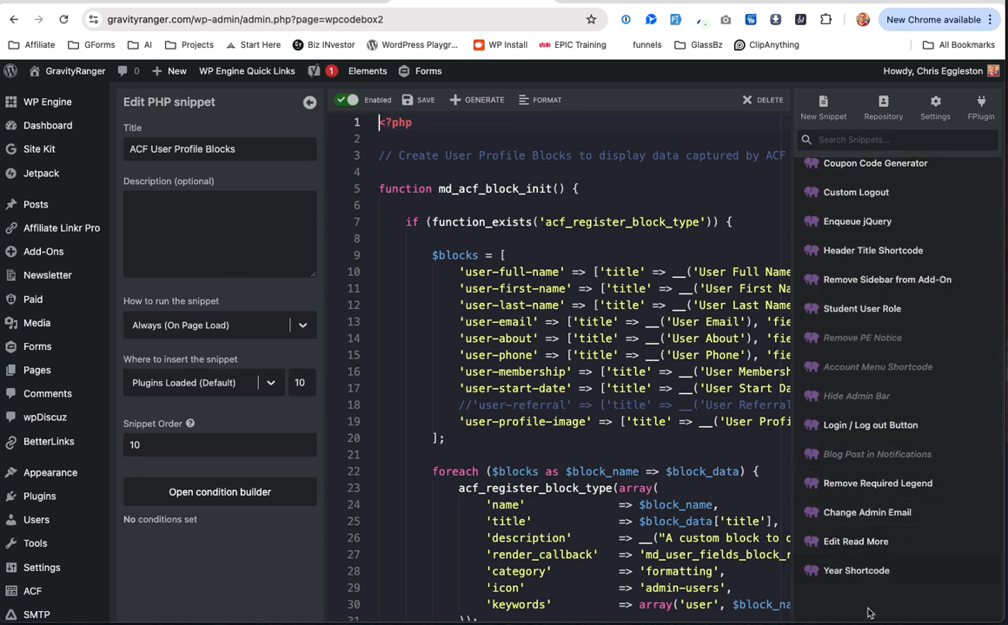
scroll(673, 516, down, 5)
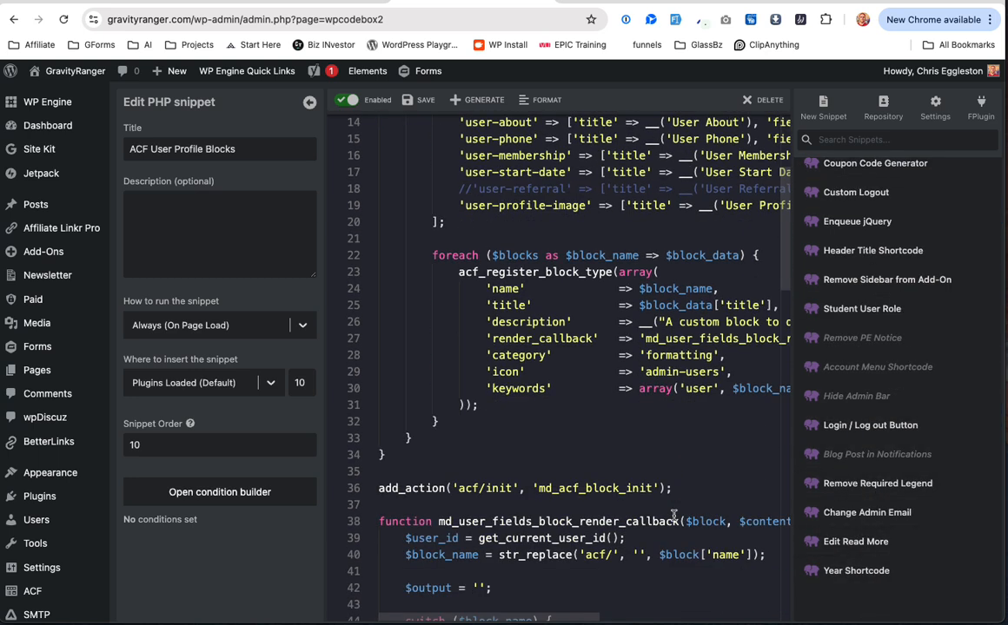
scroll(673, 516, down, 4)
scroll(616, 421, up, 9)
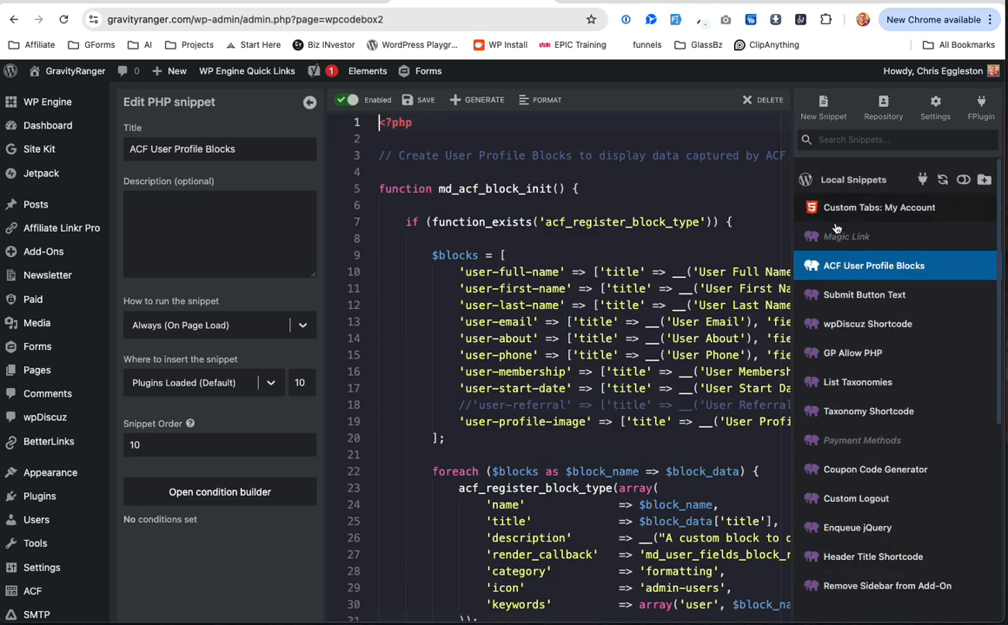
scroll(519, 336, right, 5)
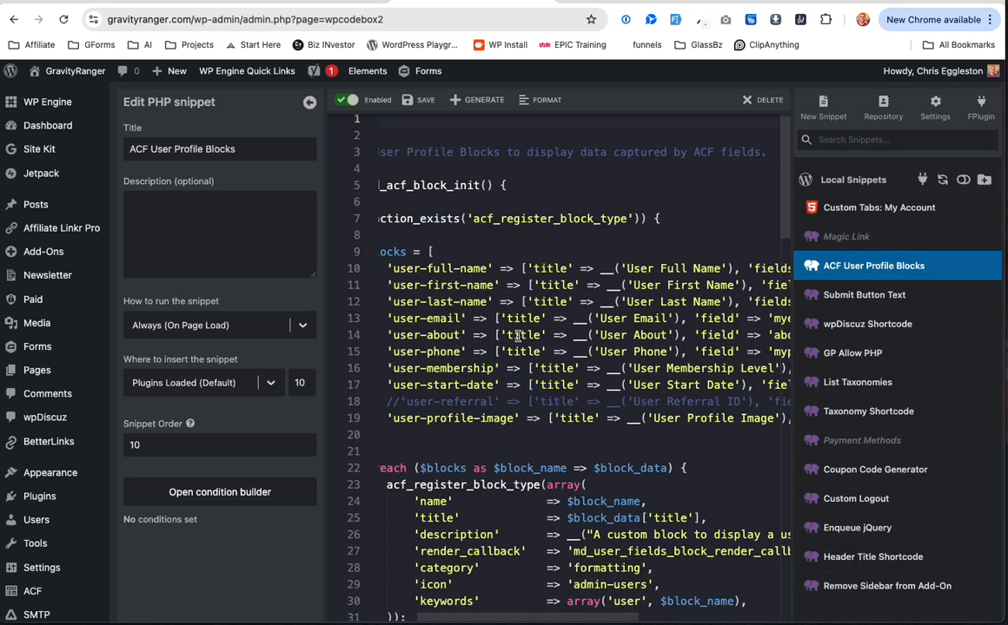
scroll(477, 327, left, 5)
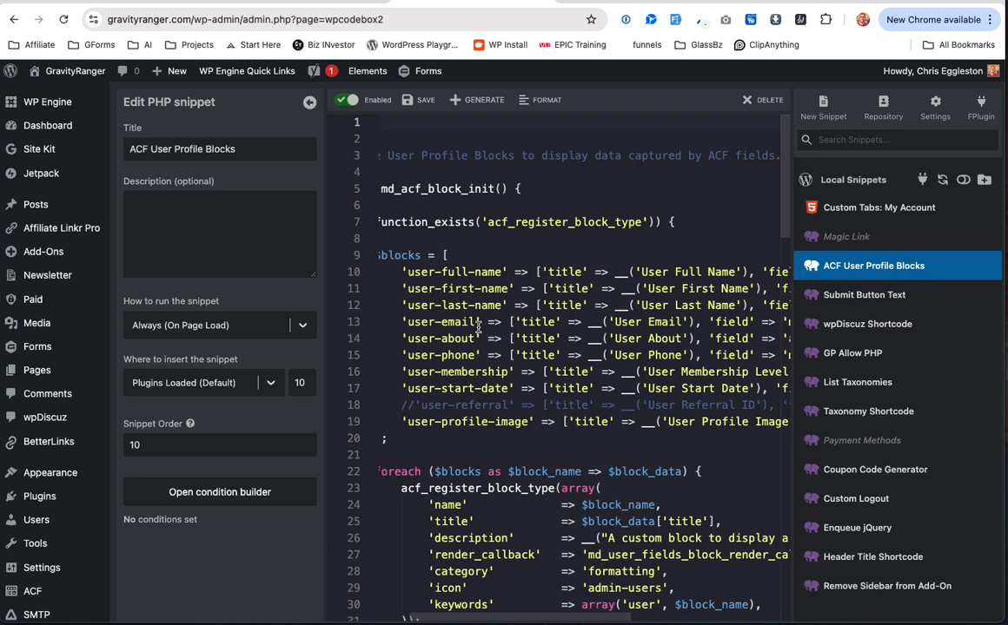
scroll(656, 272, right, 6)
scroll(519, 305, left, 5)
scroll(539, 337, down, 8)
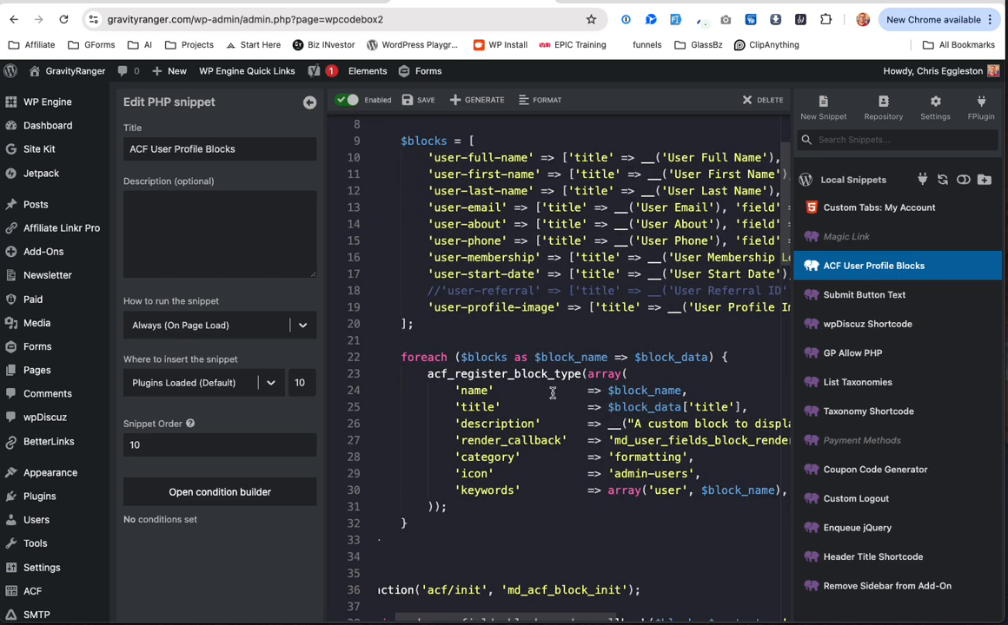
scroll(597, 421, down, 1)
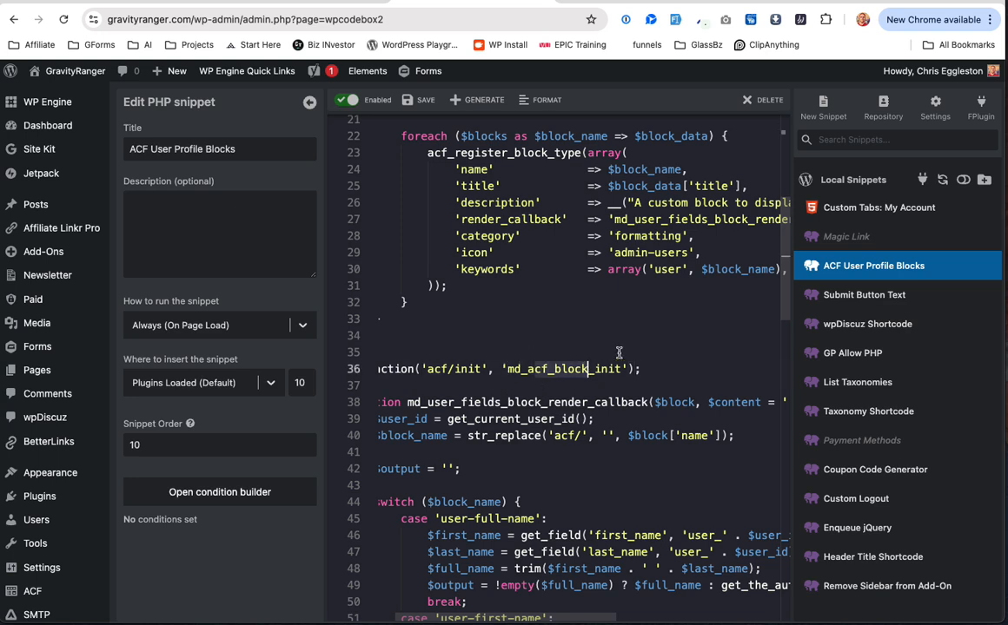
scroll(573, 310, up, 8)
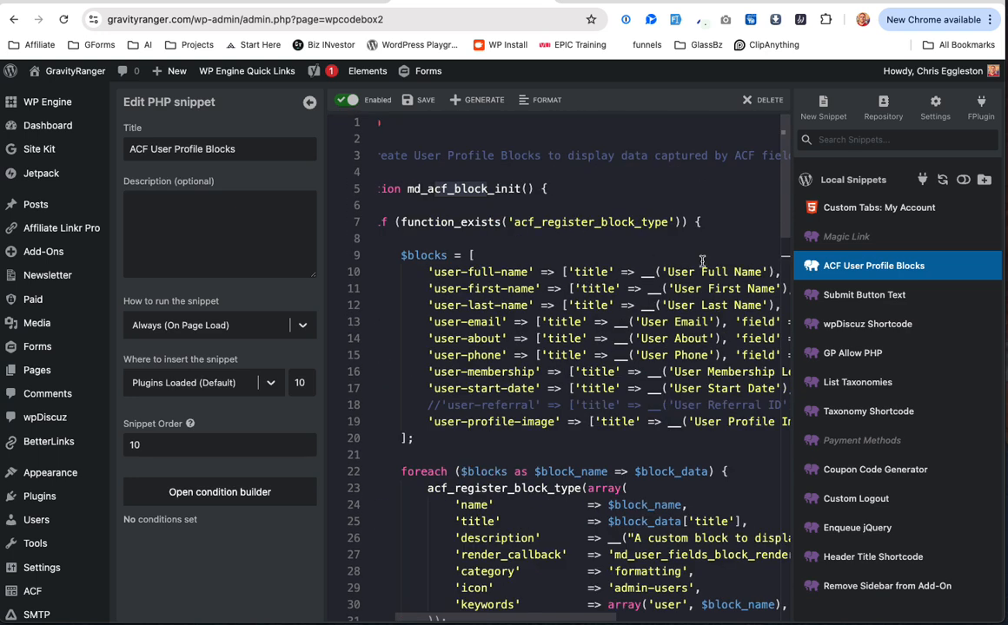
scroll(701, 261, right, 2)
scroll(651, 324, right, 6)
scroll(573, 260, left, 8)
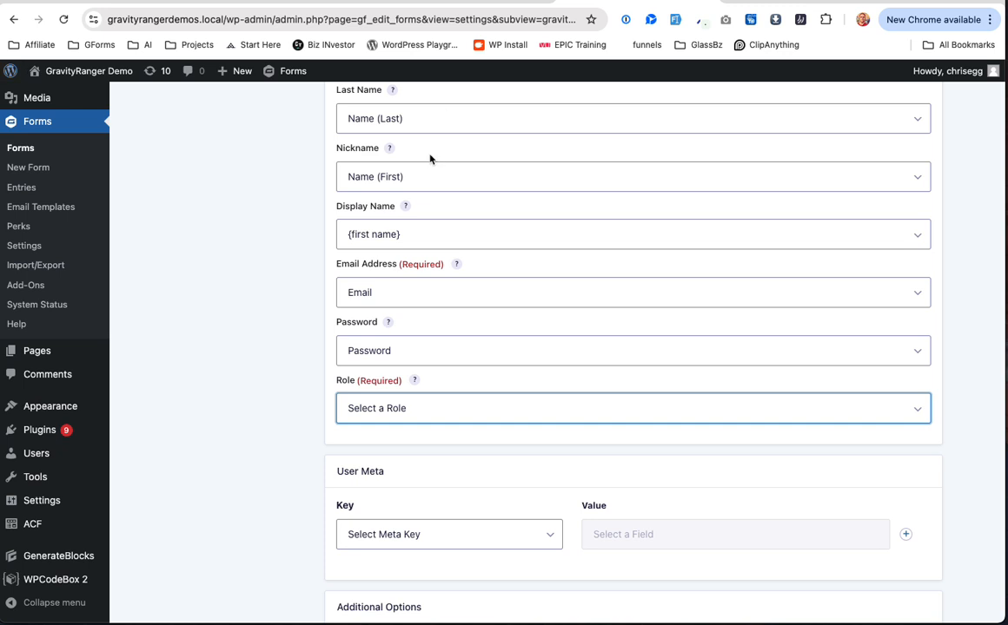
Step: Set the User Registration feed's Role dropdown to Subscriber
scroll(391, 263, down, 2)
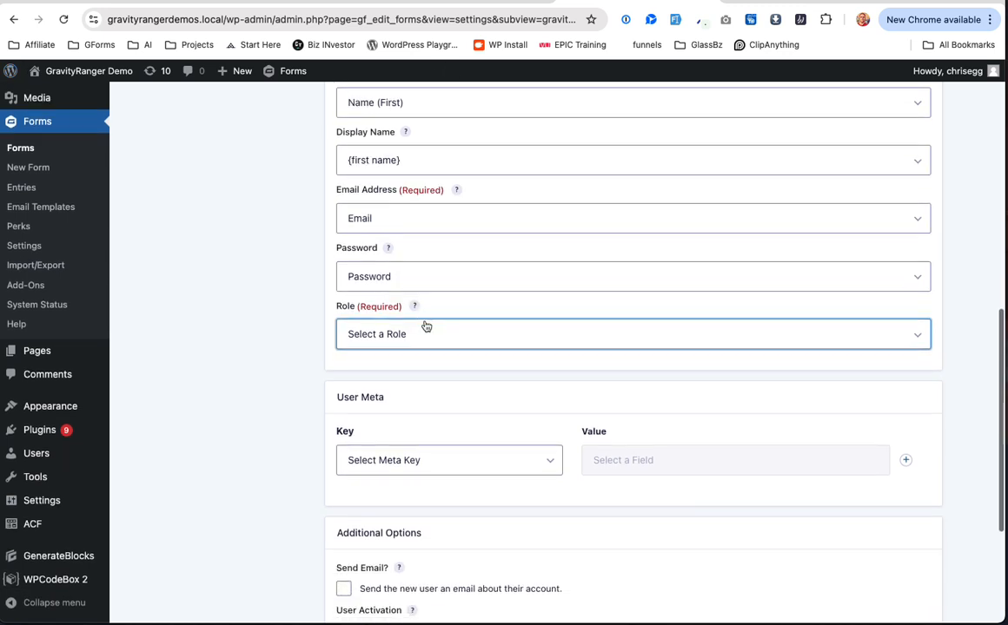
click(427, 329)
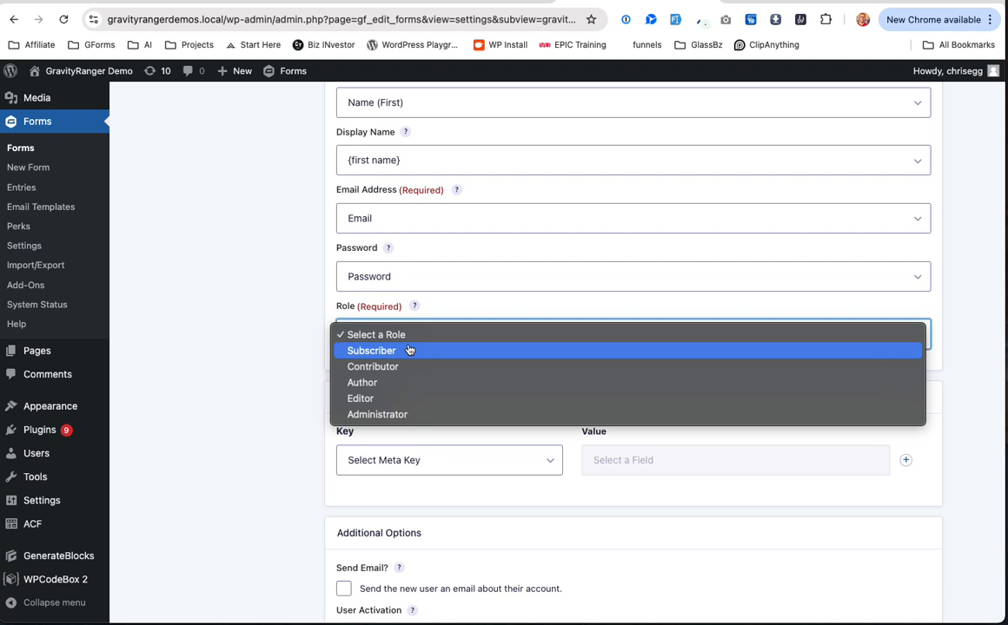
click(409, 350)
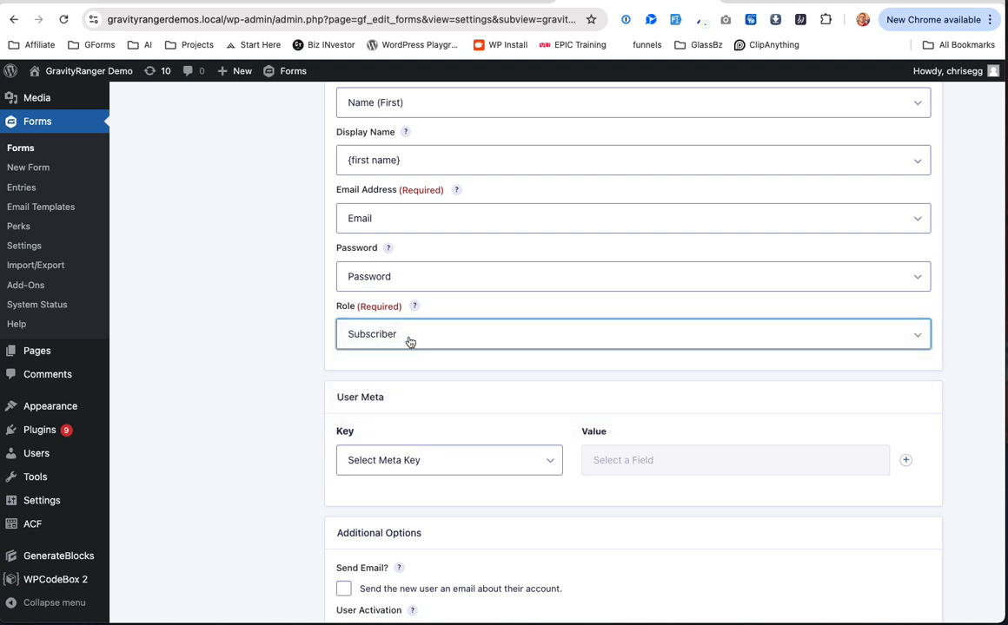
click(410, 342)
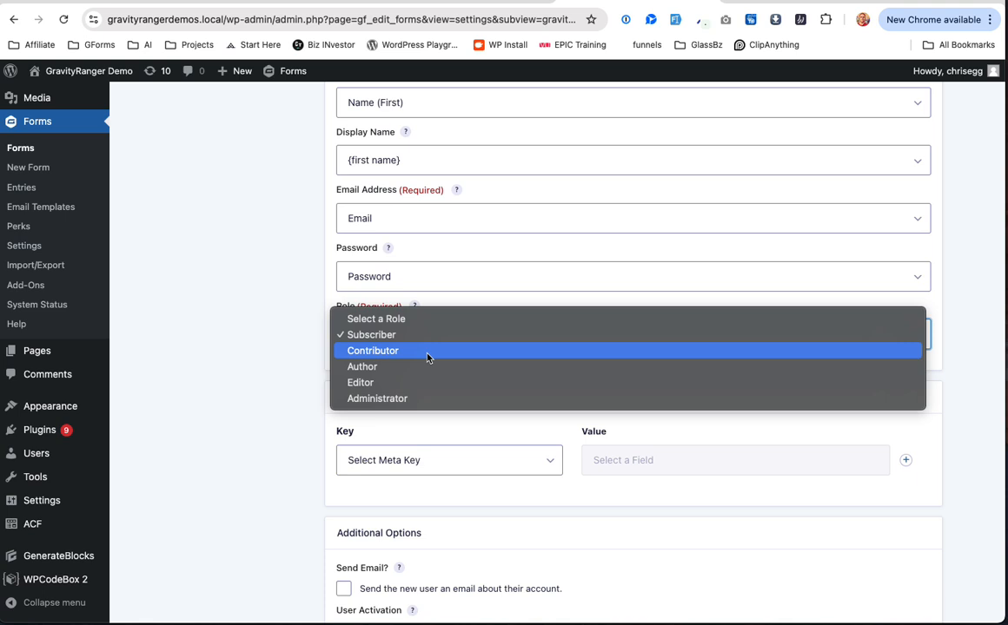
key(Escape)
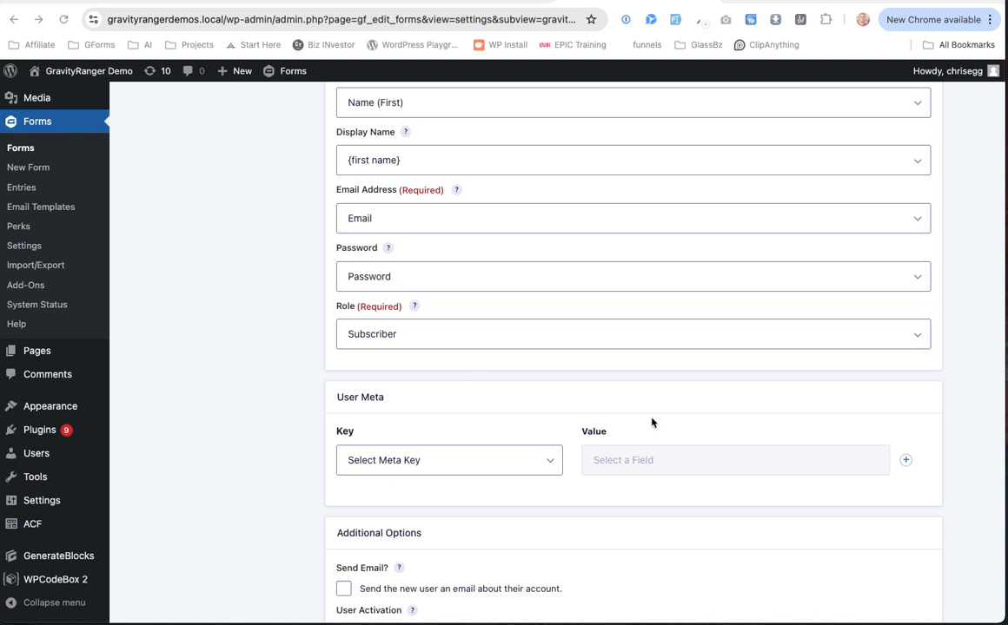
click(559, 338)
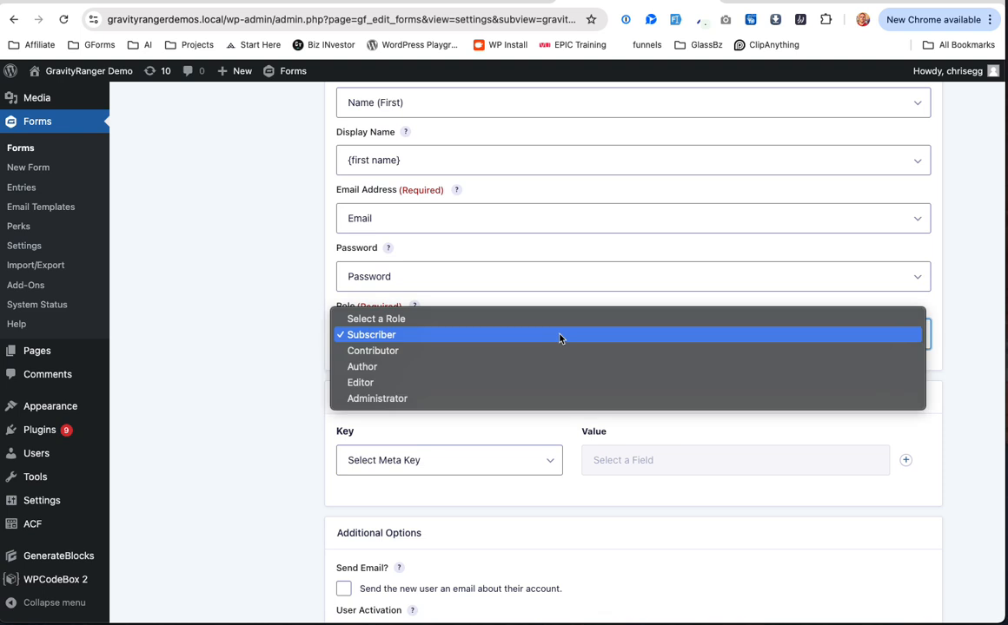
click(476, 334)
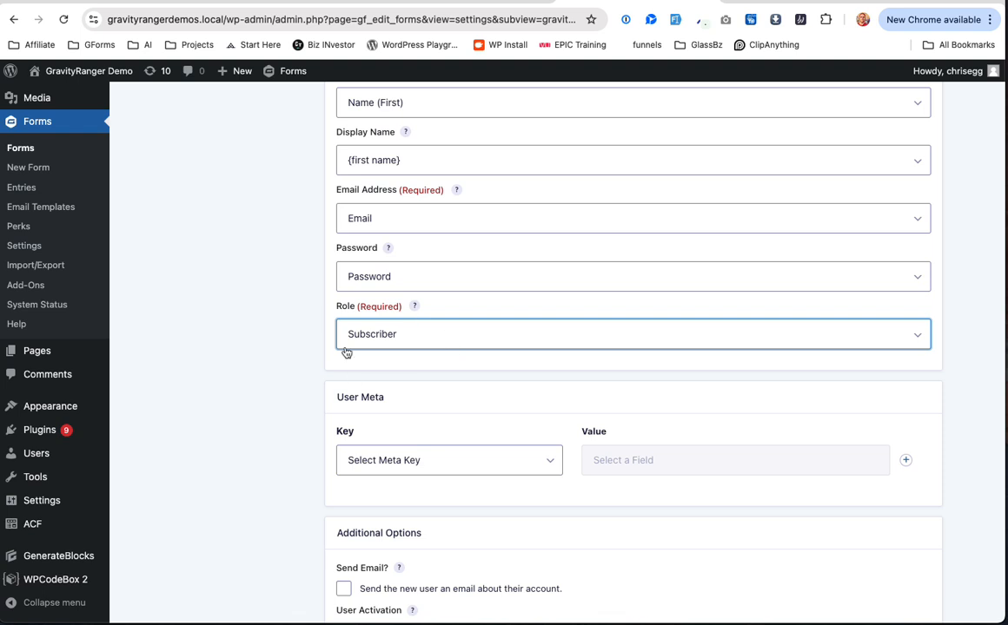
scroll(457, 369, down, 1)
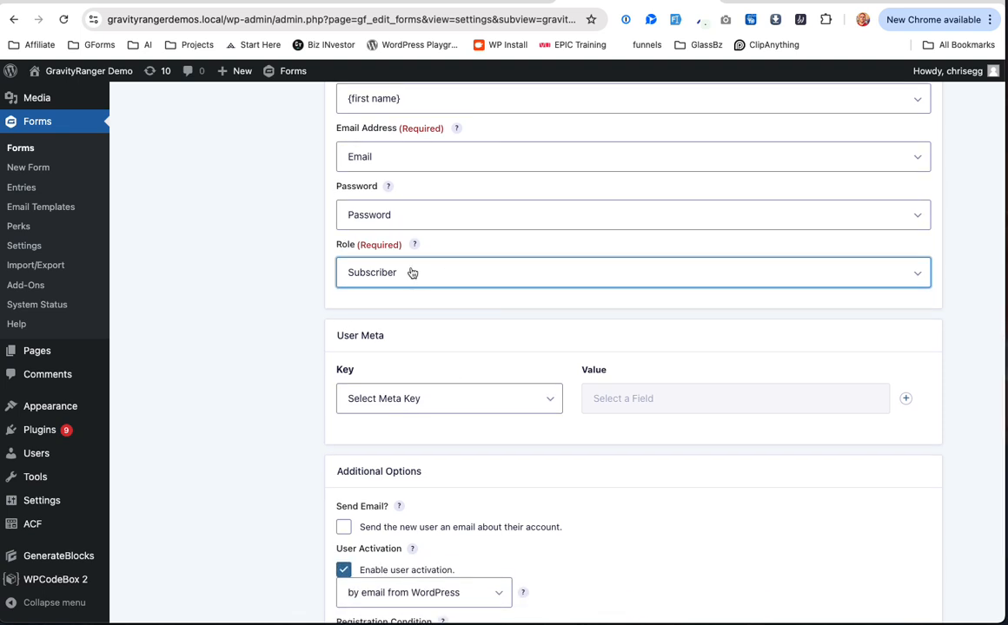
Step: Turn off user activation and enable sending new users an account email
scroll(412, 273, down, 3)
click(345, 411)
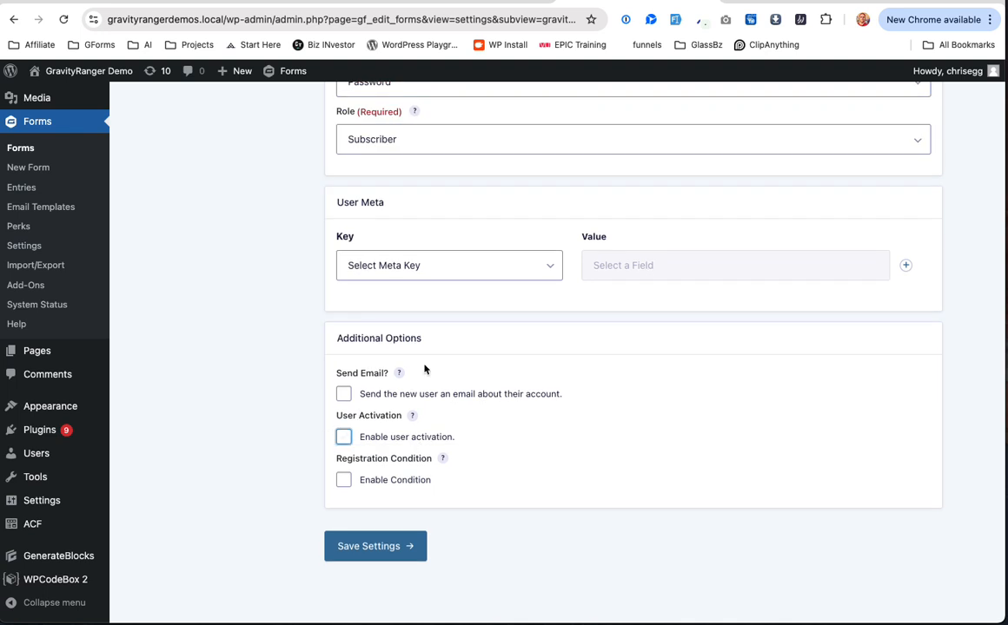
click(344, 394)
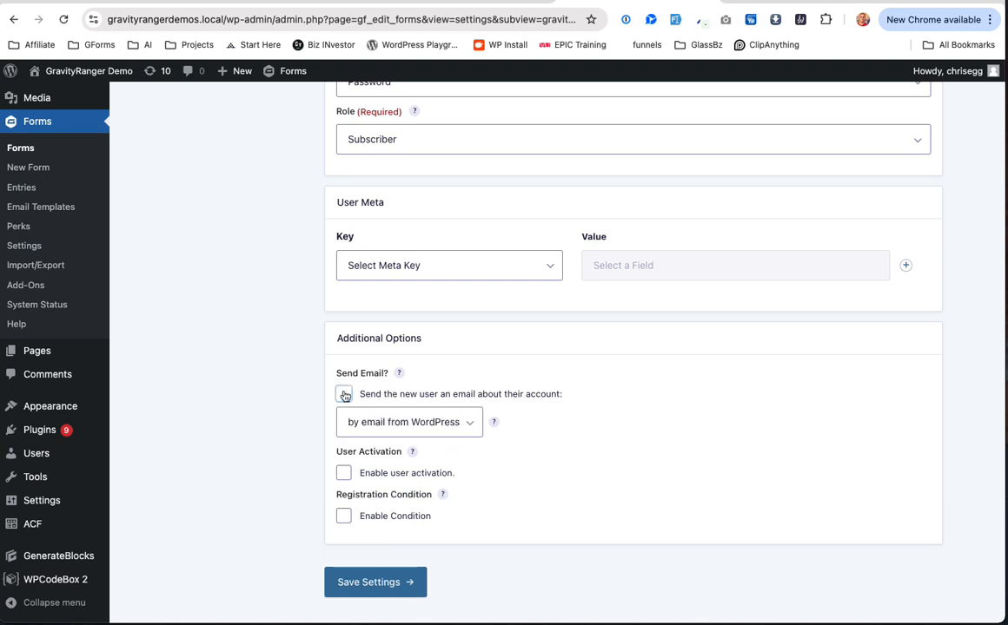
scroll(534, 483, down, 1)
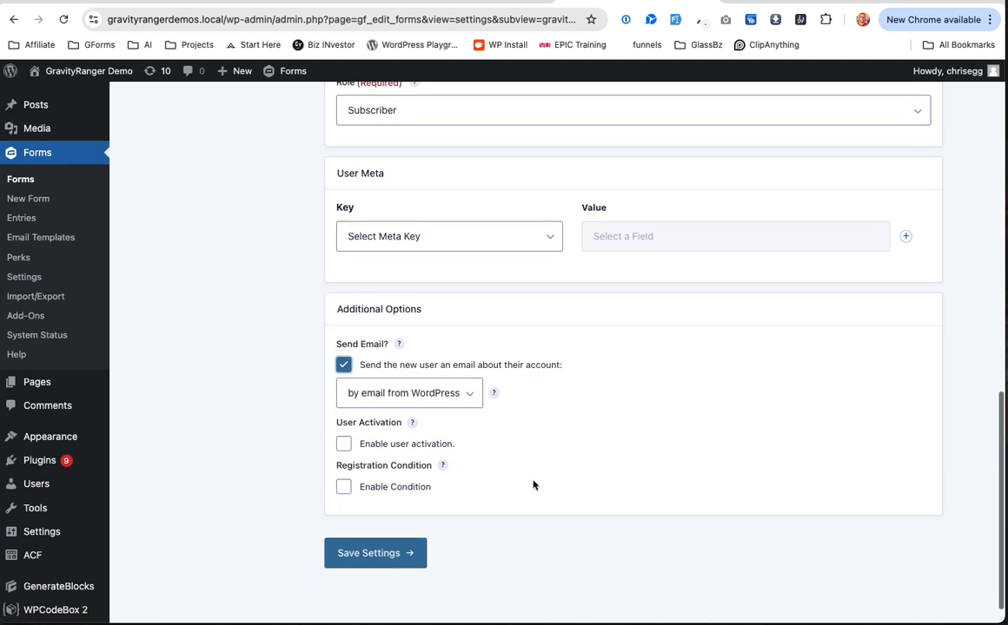
Step: Choose 'by email from WordPress' as the email method and save the feed settings
click(357, 392)
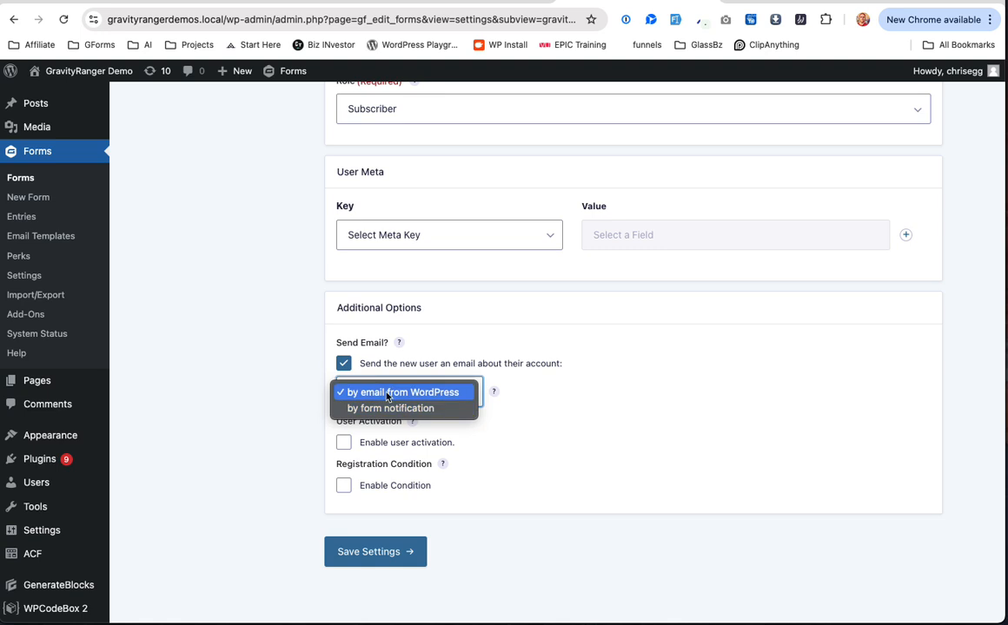
click(416, 395)
click(416, 394)
click(418, 411)
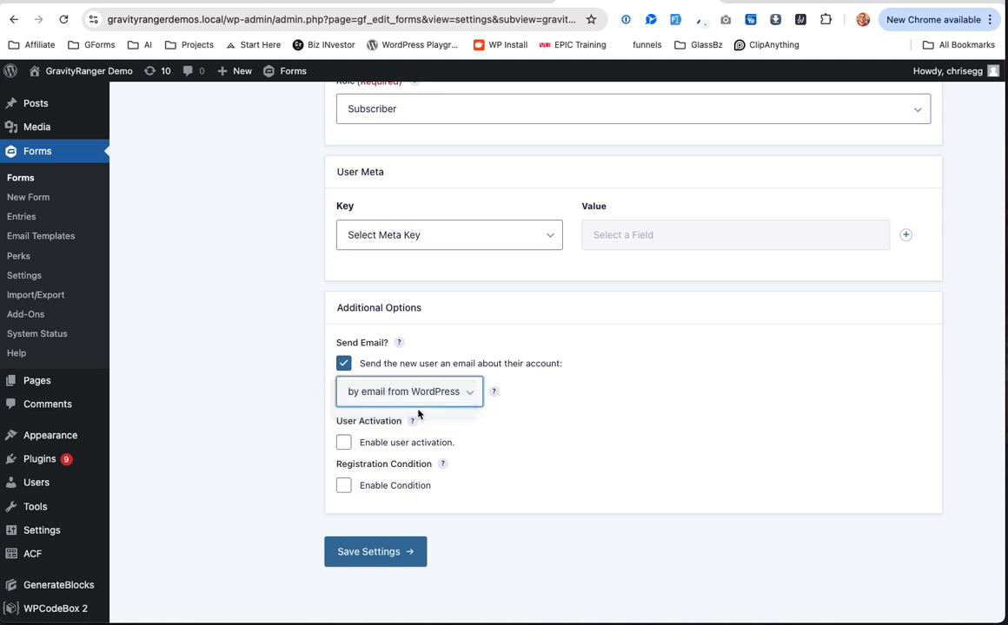
mouse_move(495, 394)
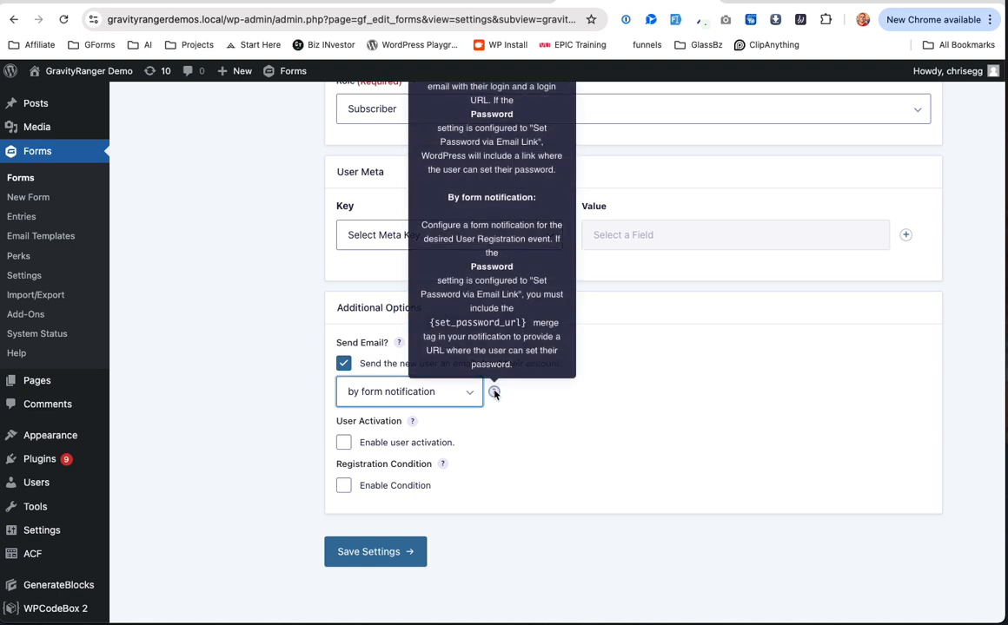
scroll(460, 230, up, 2)
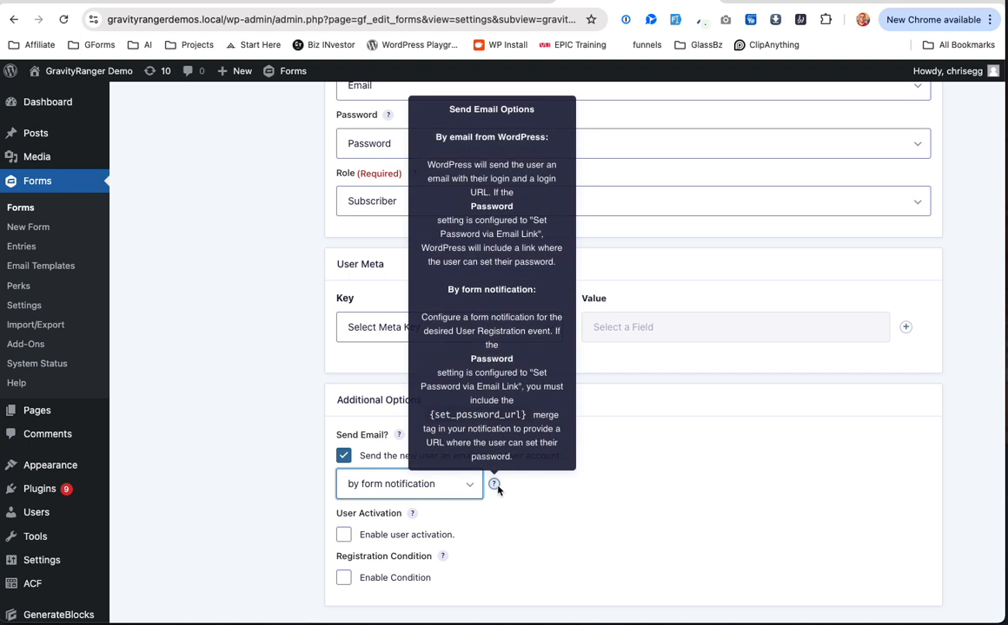
click(396, 481)
click(400, 468)
scroll(595, 552, down, 1)
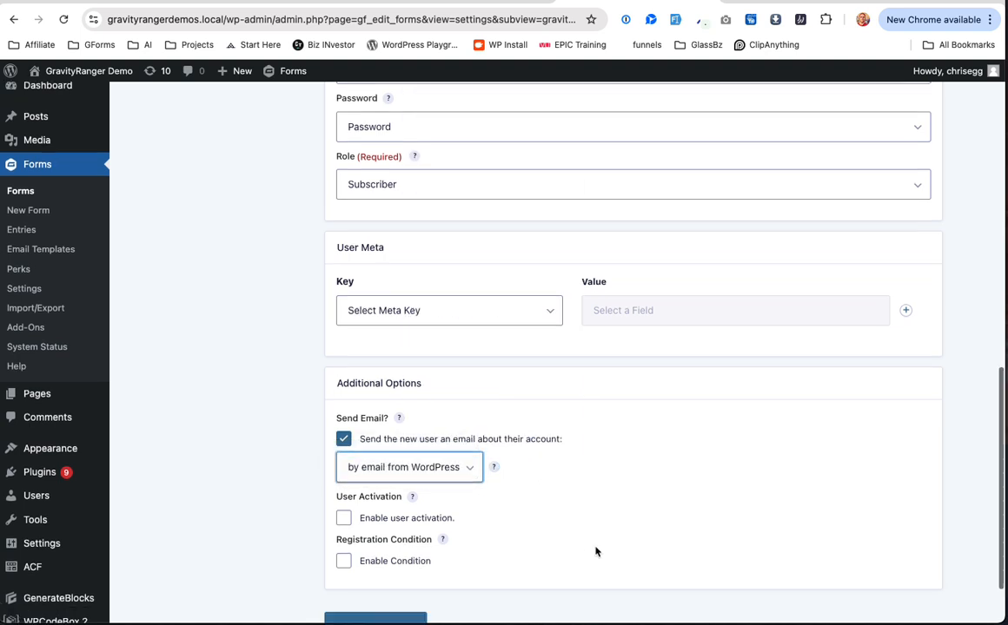
scroll(595, 552, down, 2)
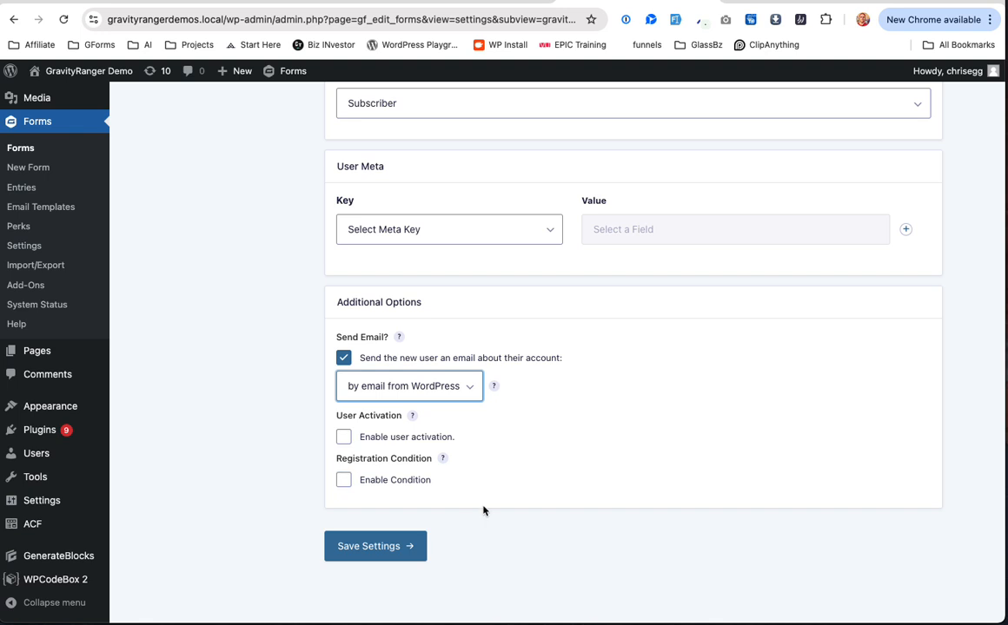
scroll(484, 511, up, 1)
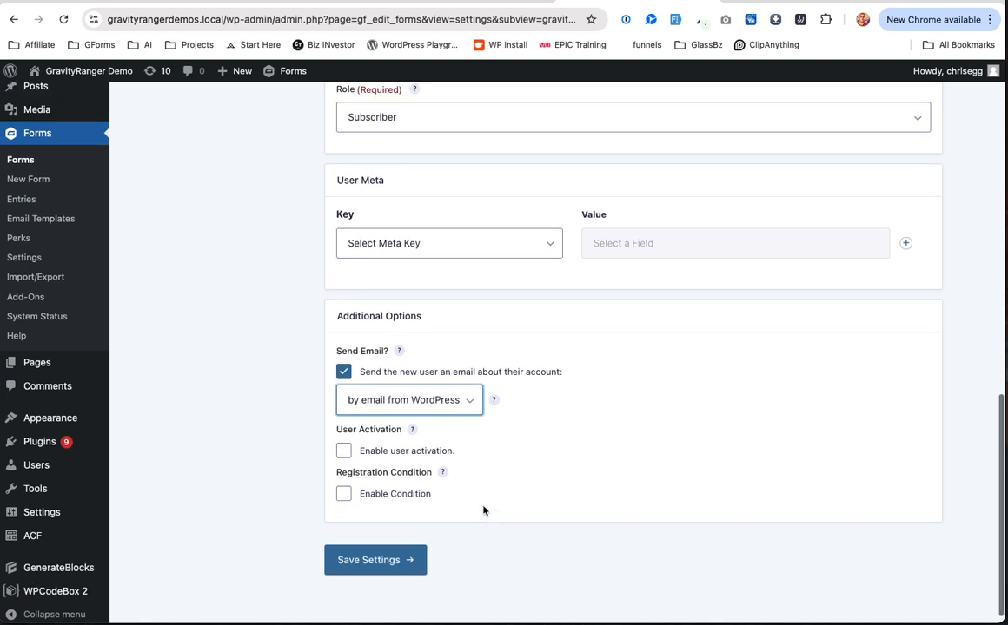
click(369, 560)
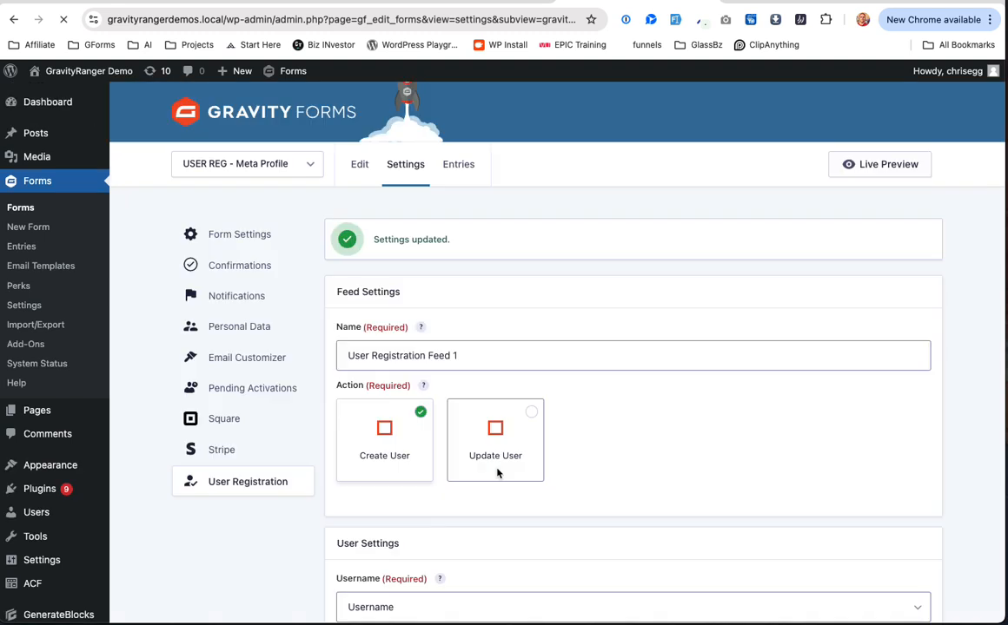
Step: Look through the Select Meta Key list and close it without choosing a key
scroll(497, 473, down, 15)
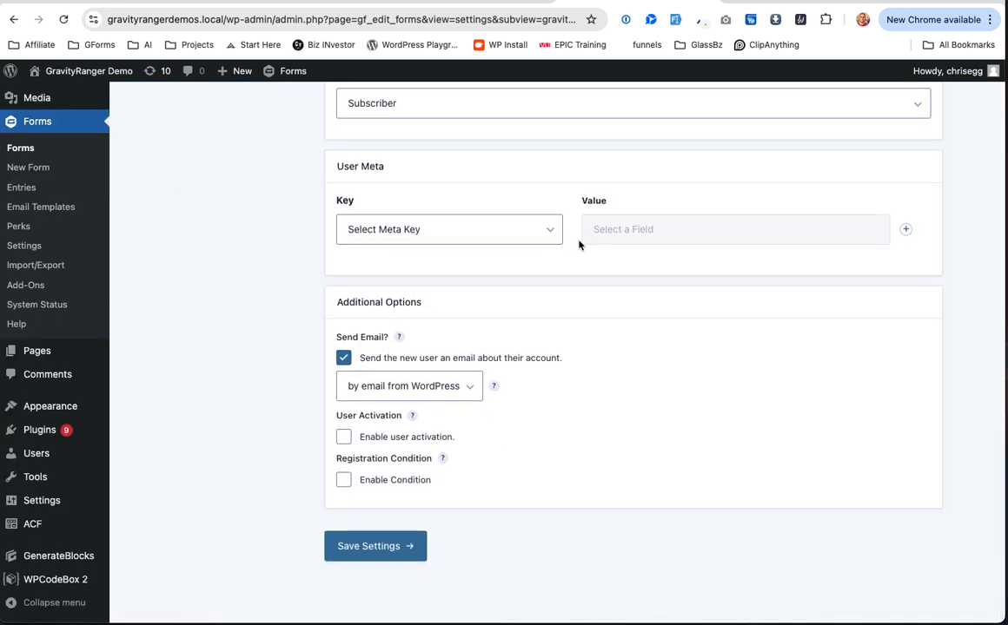
click(515, 232)
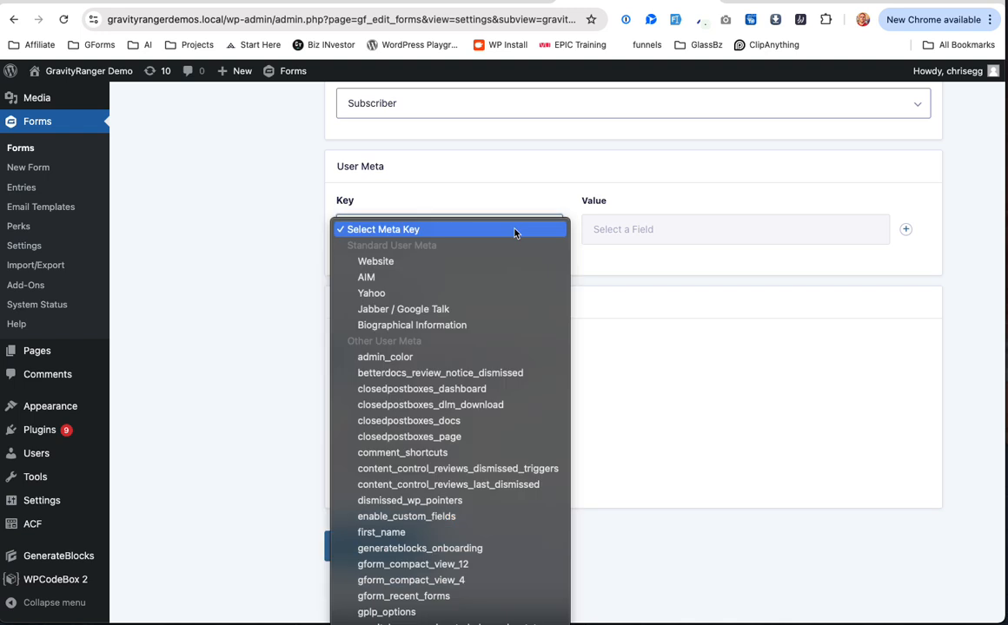
scroll(481, 518, down, 10)
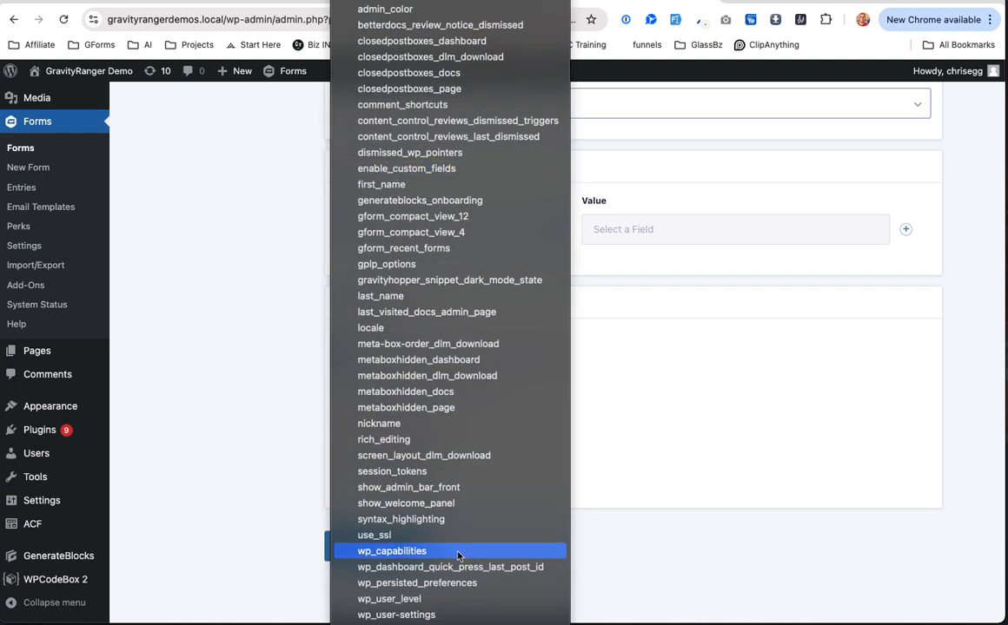
scroll(458, 556, up, 2)
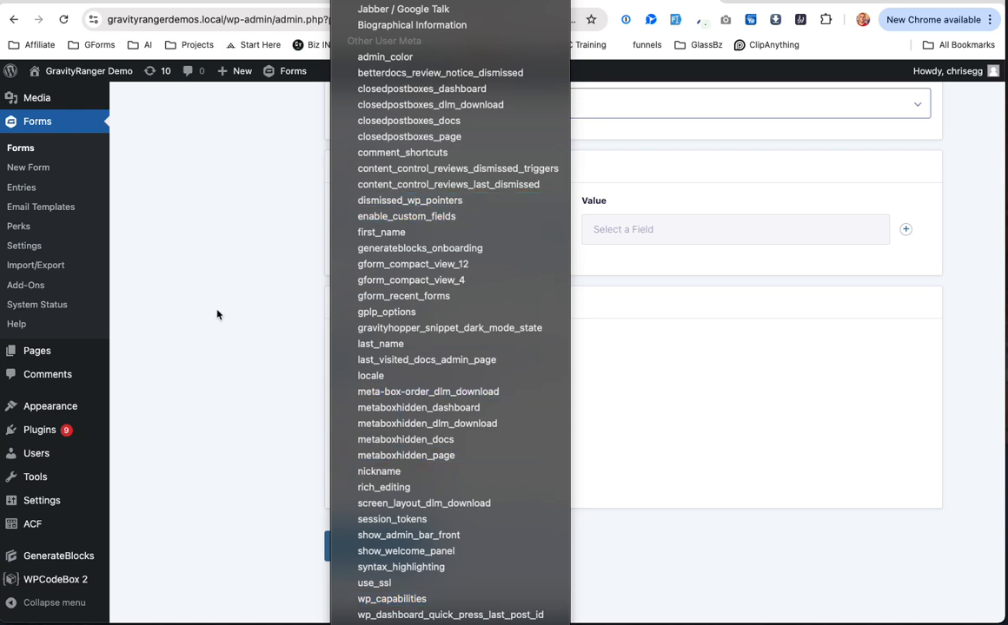
click(196, 280)
Step: Check the empty ACF Field Groups list, then view the User Profile Blocks snippet in WPCodeBox 2
scroll(419, 288, up, 2)
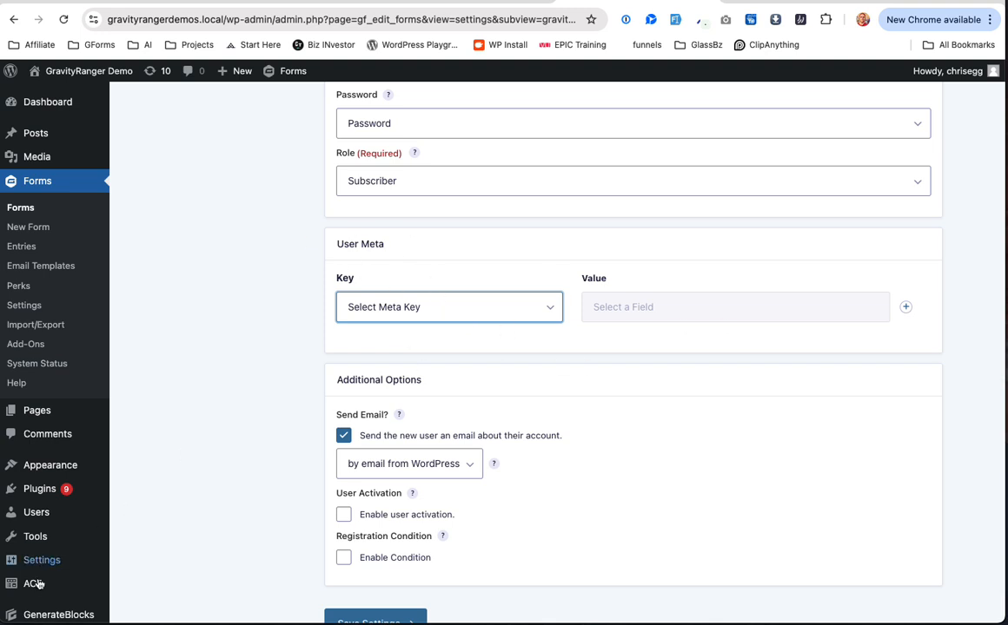
mouse_move(19, 585)
click(170, 486)
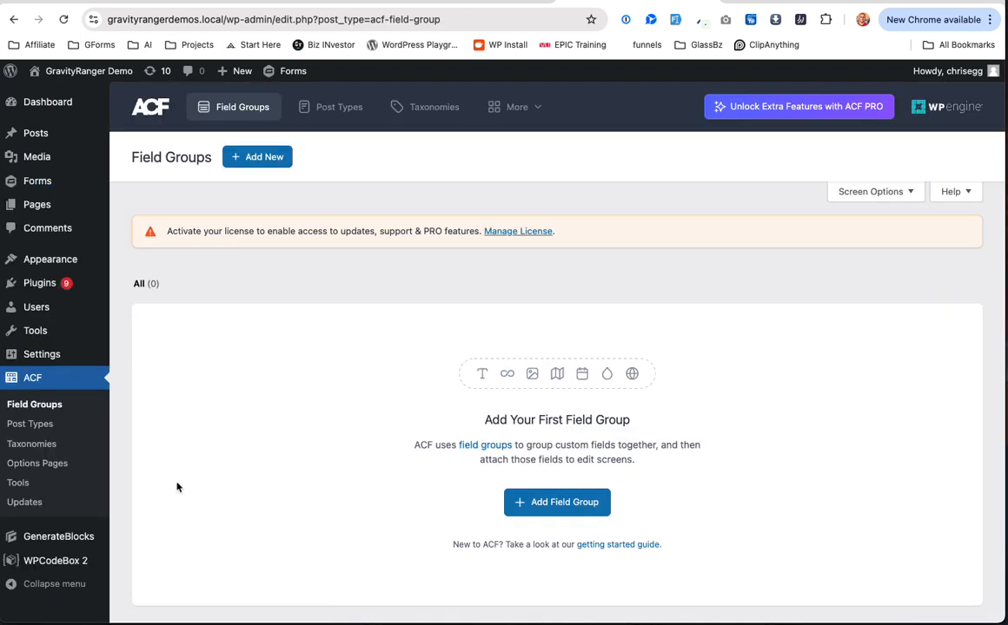
click(429, 3)
Step: Return to the Profile page and review User Fields through Membership Level Elite Monthly and Start Date 01/01/2024
click(14, 20)
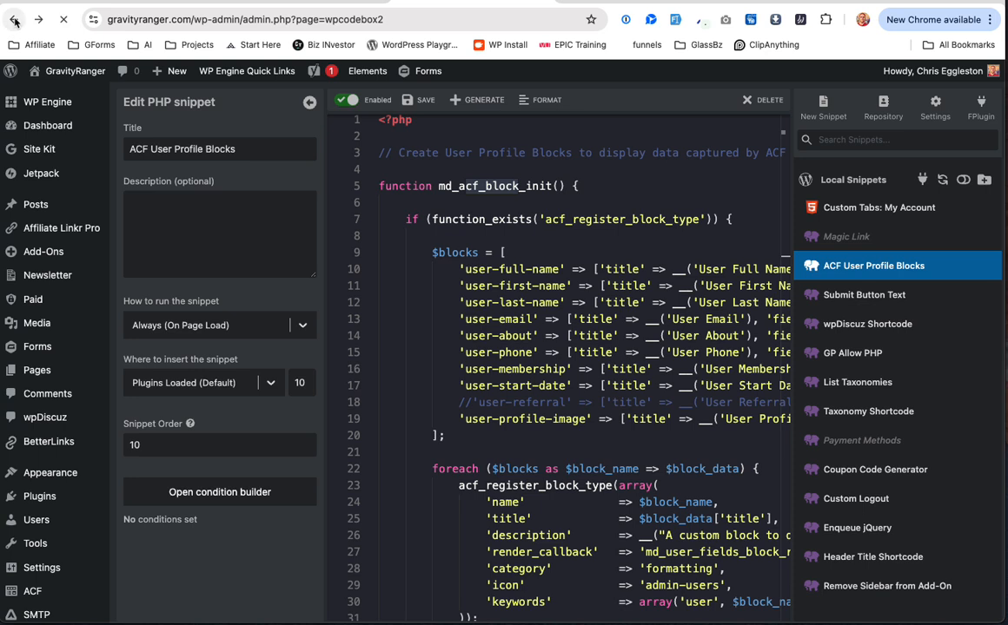
scroll(341, 304, down, 20)
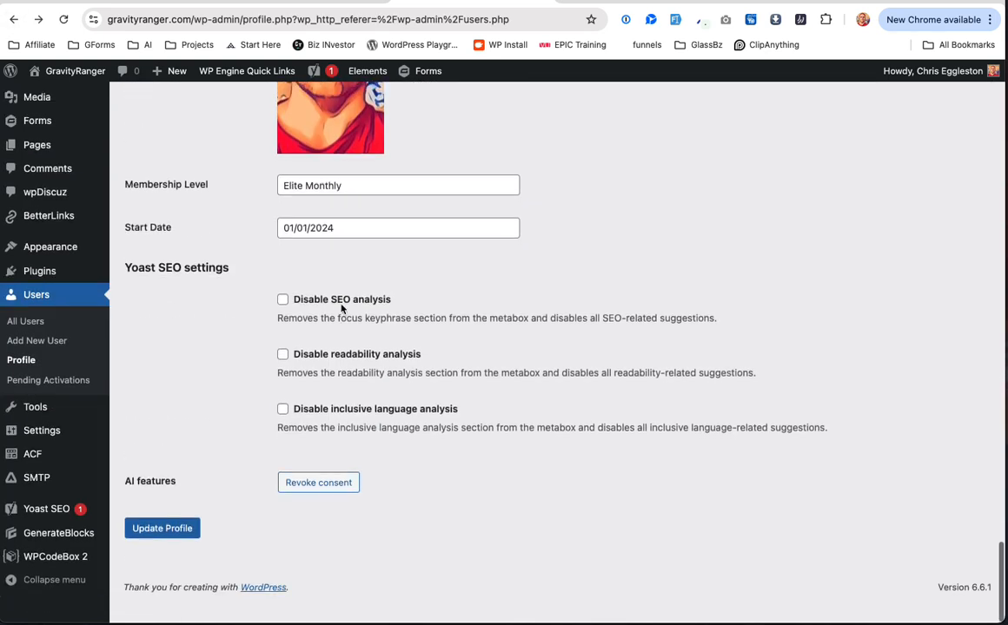
scroll(167, 279, up, 10)
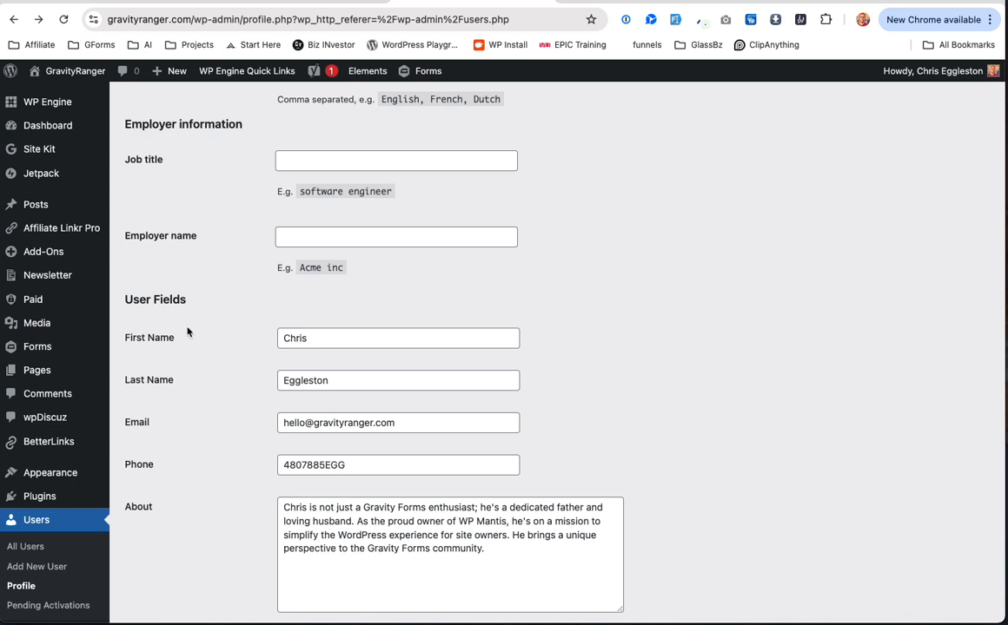
scroll(232, 424, down, 10)
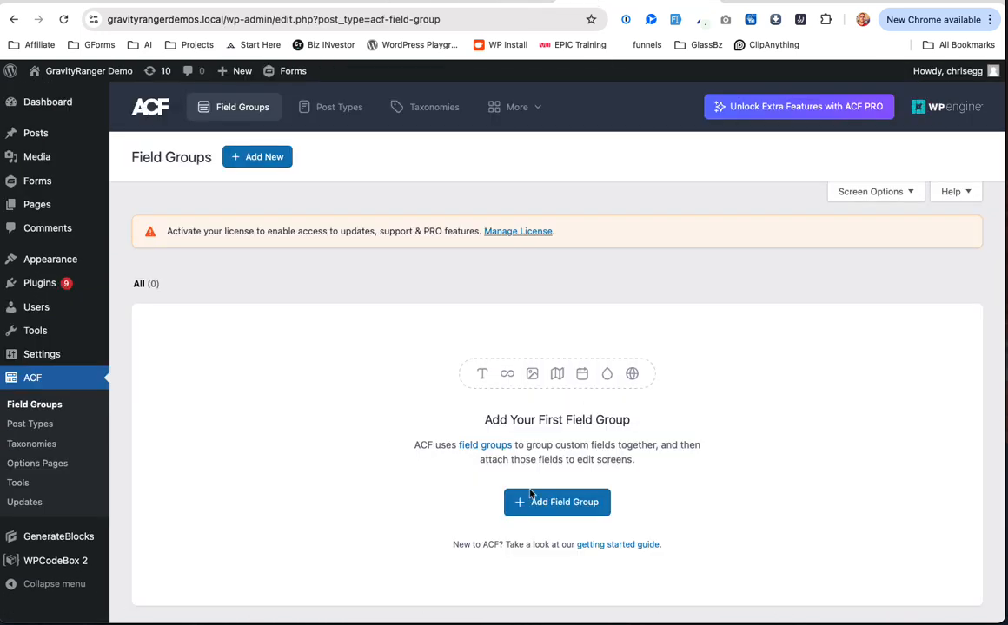
Step: Start a new ACF field group titled 'User Meta'
click(534, 499)
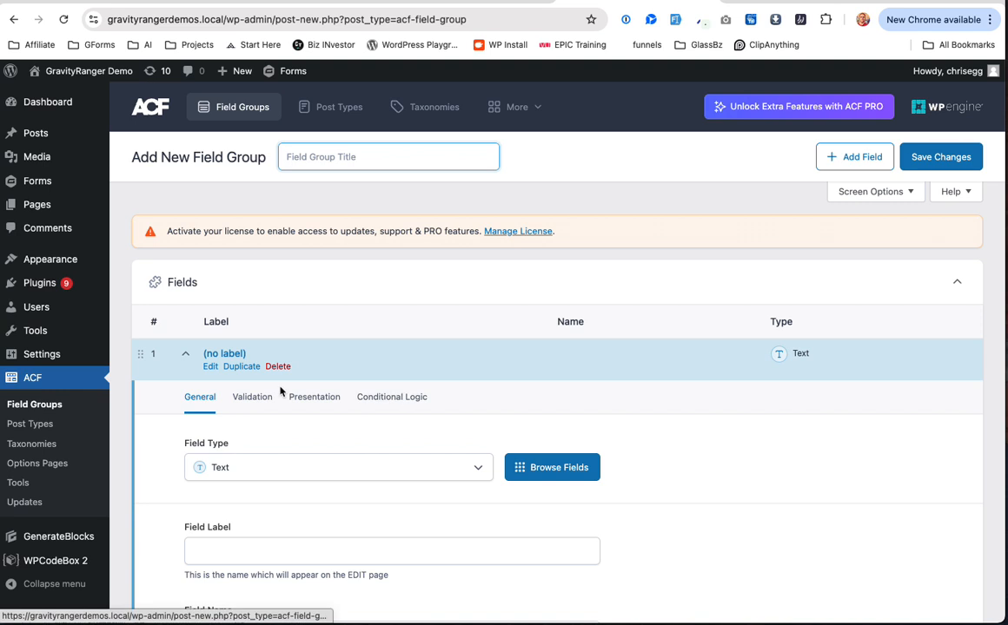
scroll(261, 312, down, 1)
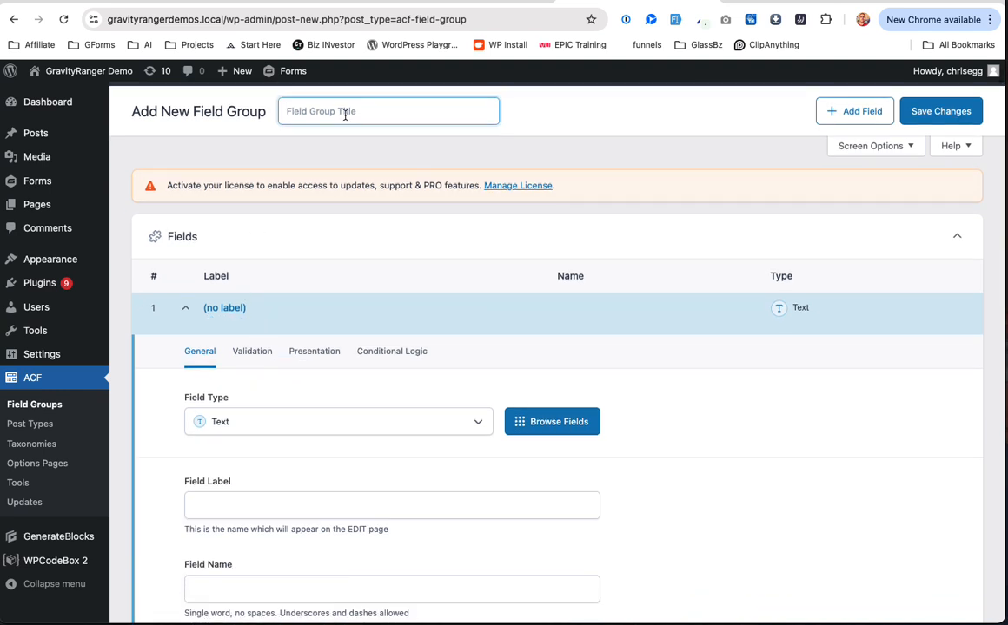
text(User Meta)
scroll(259, 406, down, 2)
Step: Keep the first field's type as Text and place the cursor in its Field Label
click(286, 341)
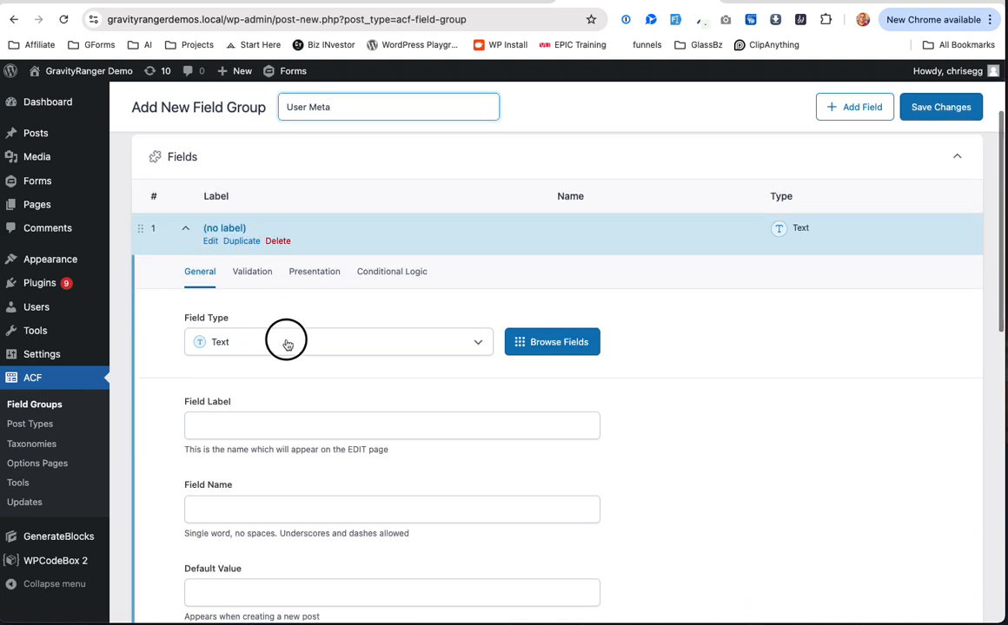
scroll(301, 423, down, 1)
scroll(300, 421, down, 3)
scroll(299, 410, up, 5)
click(297, 356)
click(298, 348)
scroll(326, 445, down, 1)
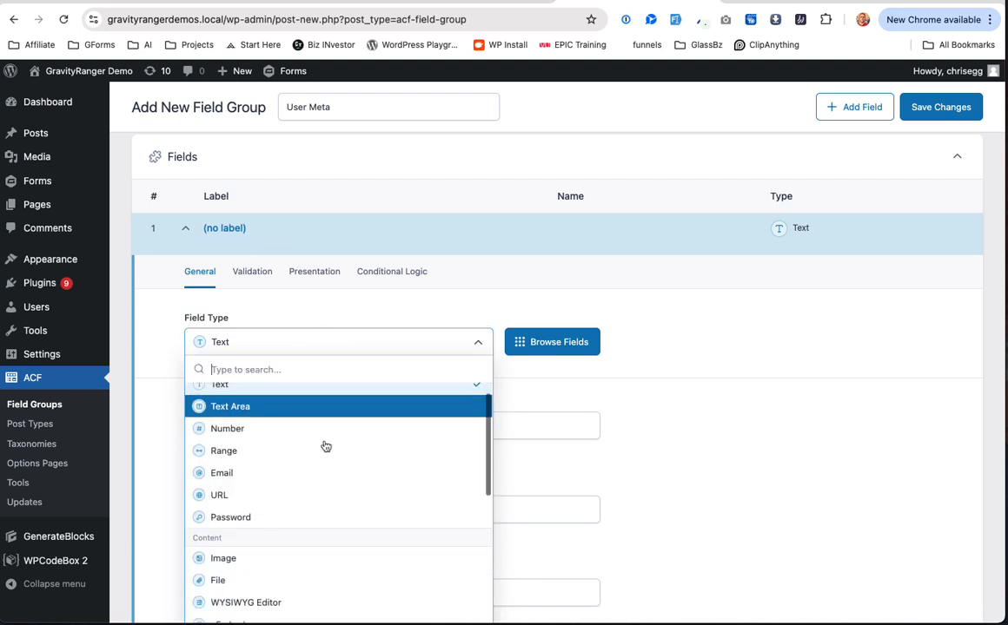
text(na)
double_click(265, 369)
key(BackSpace)
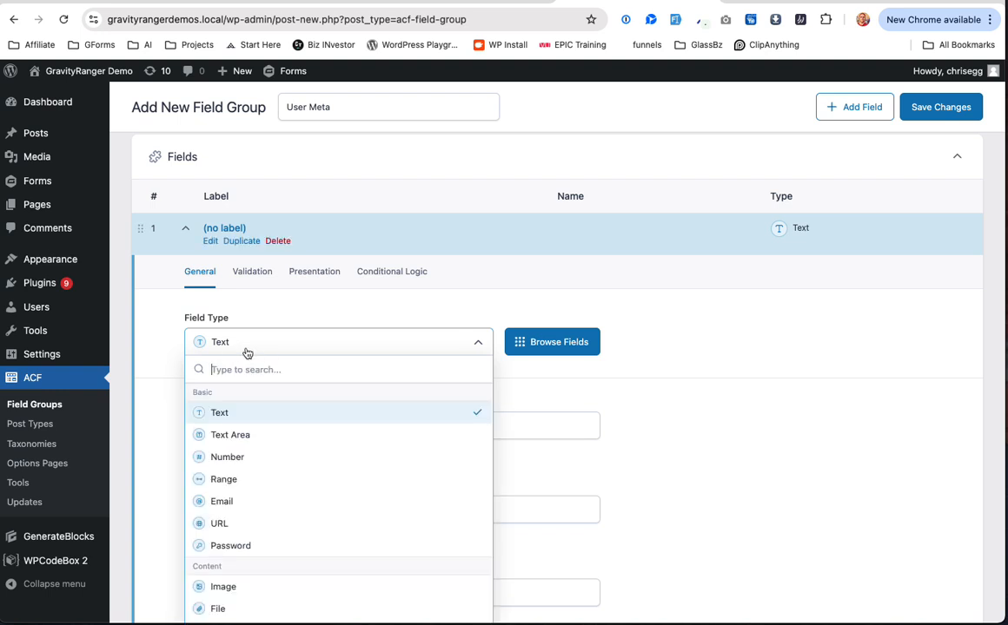
click(291, 412)
click(275, 430)
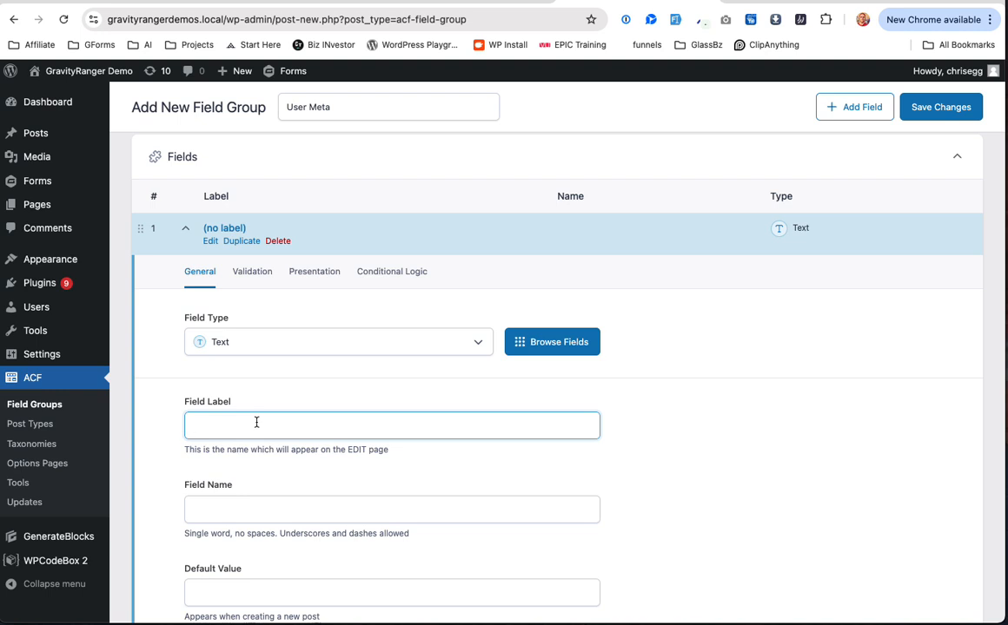
Step: Scroll the profile's User Fields, then return to the User Meta field group tab
click(453, 2)
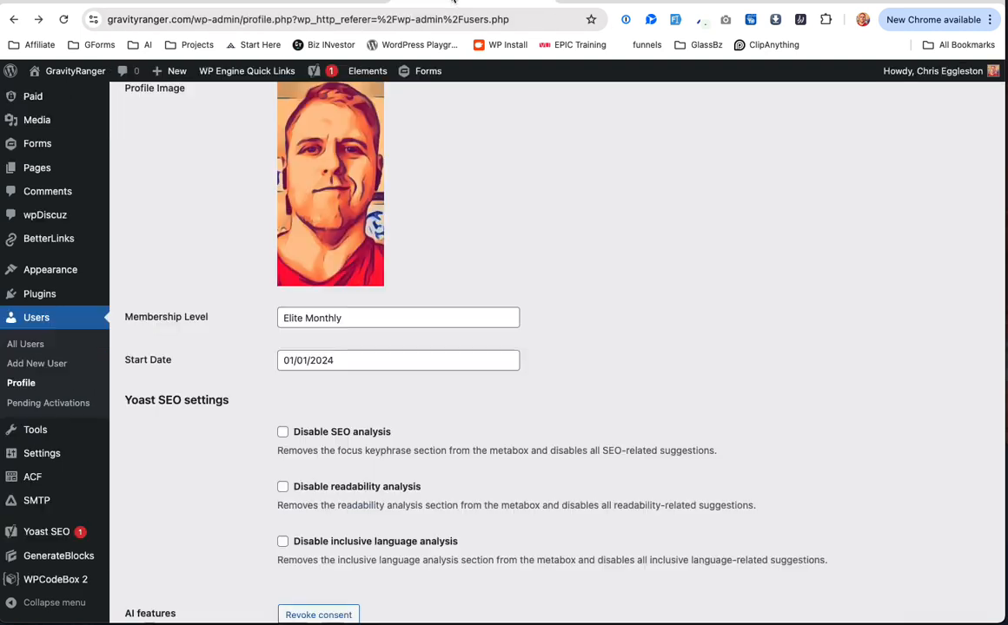
scroll(467, 263, down, 15)
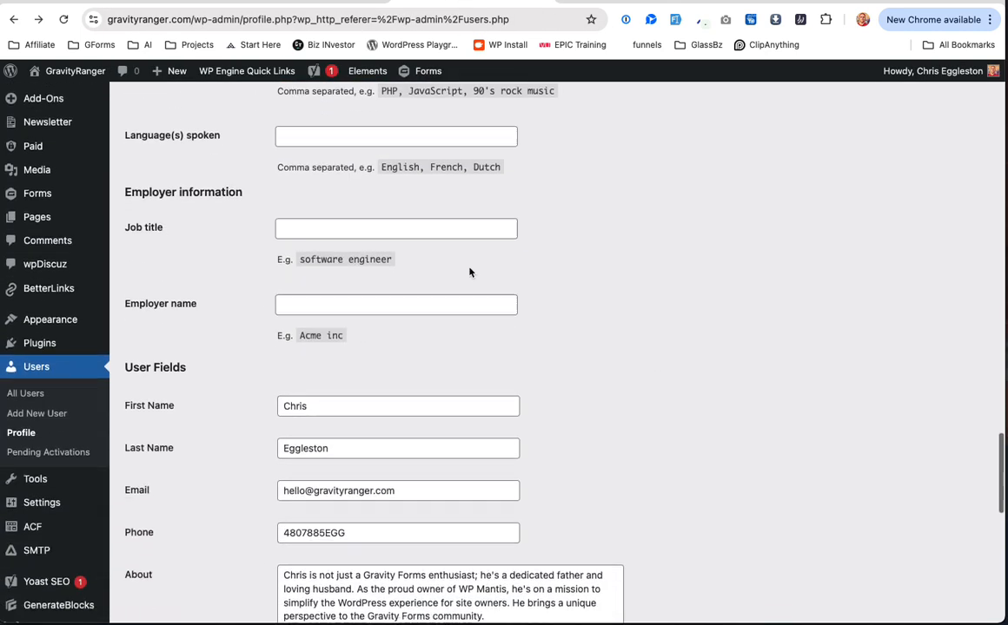
click(637, 3)
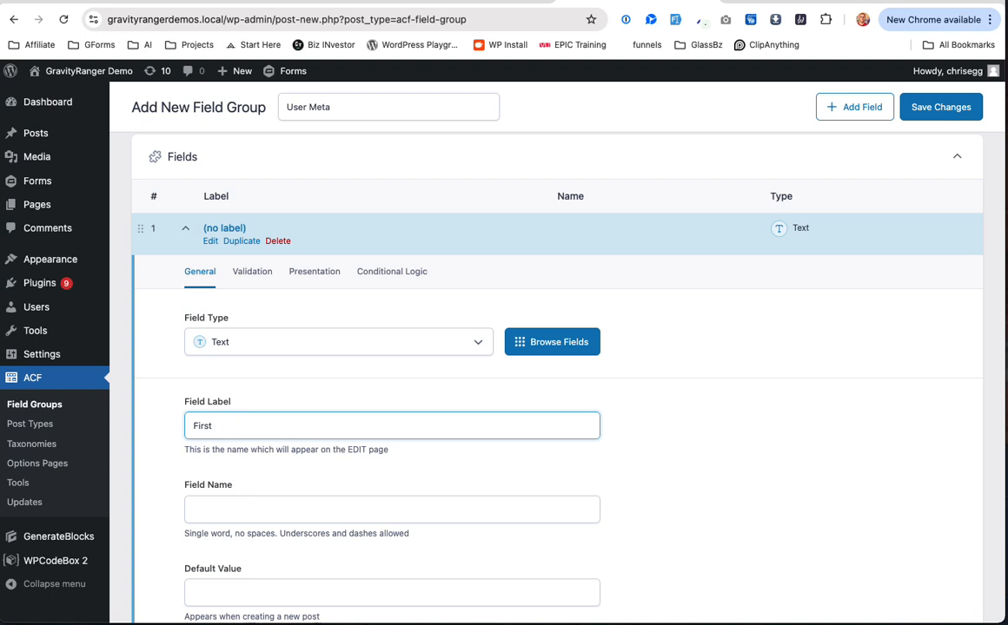
Step: Finish the First Name label so the name auto-fills first_name, then collapse the field
text(e)
key(Tab)
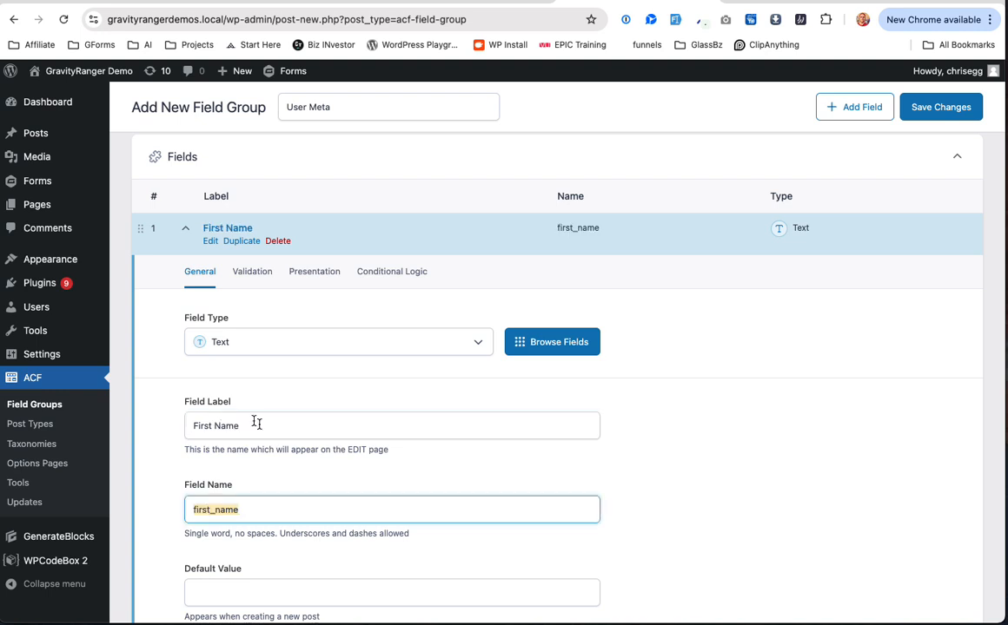
scroll(260, 452, down, 5)
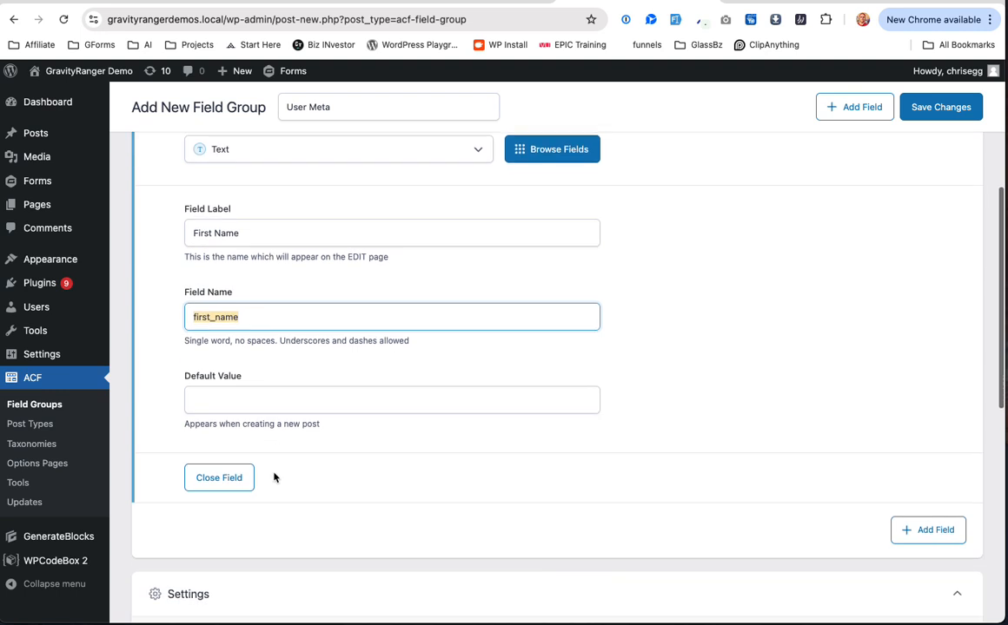
scroll(257, 477, down, 2)
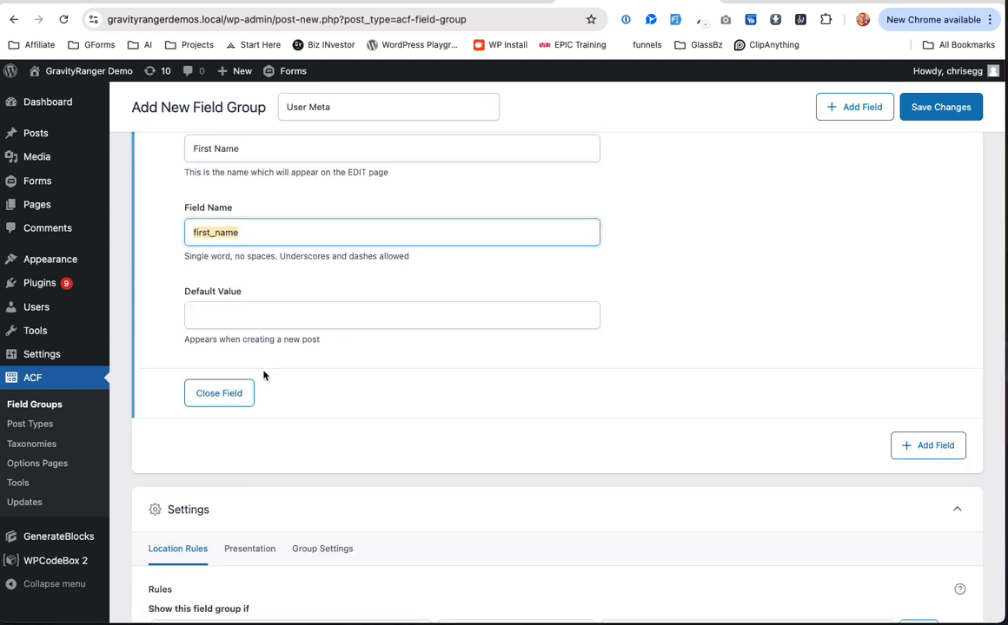
scroll(257, 417, up, 2)
click(237, 487)
scroll(356, 352, up, 6)
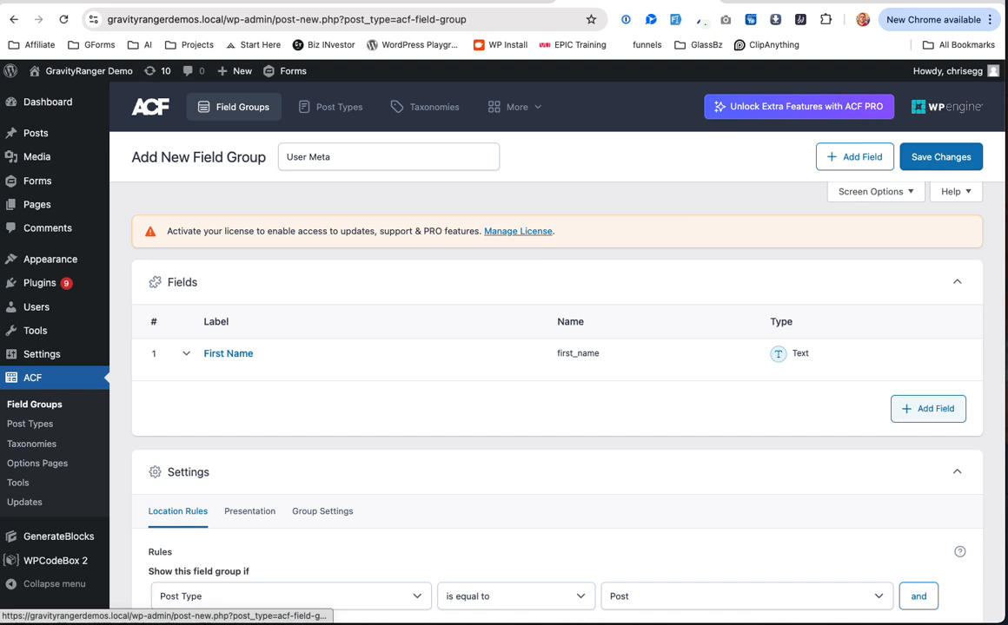
Step: Add a second Text field labelled 'Last Name' named last_name, review its tabs, and collapse it
click(928, 408)
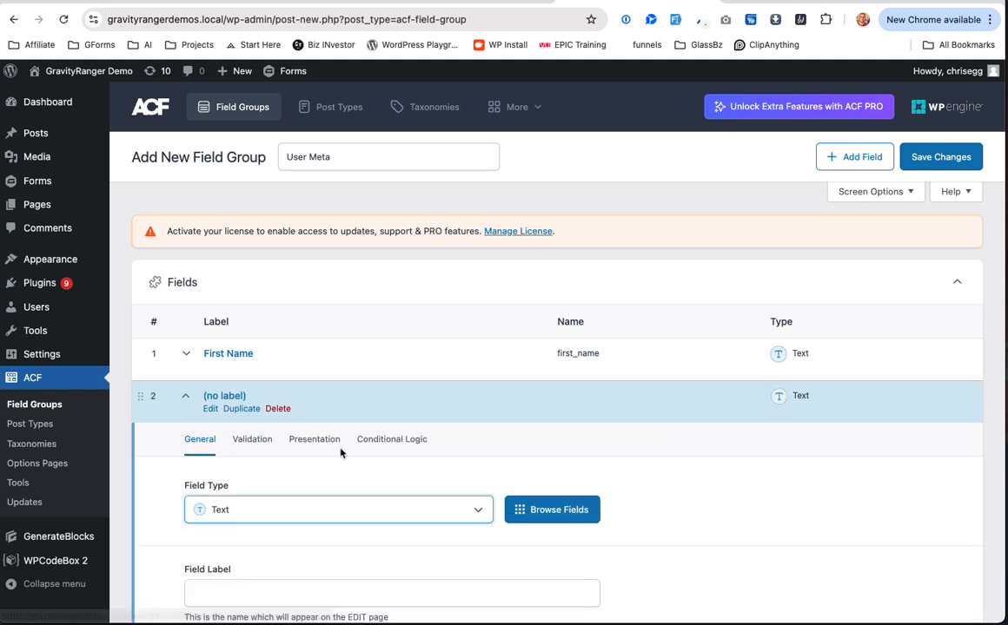
click(214, 566)
text(Last)
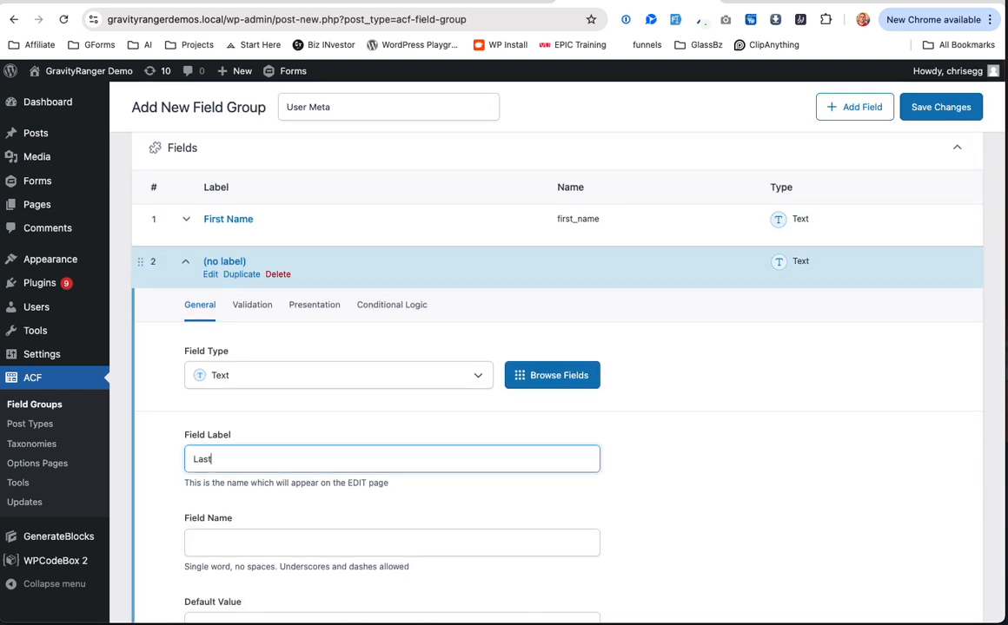
text( Name)
key(Tab)
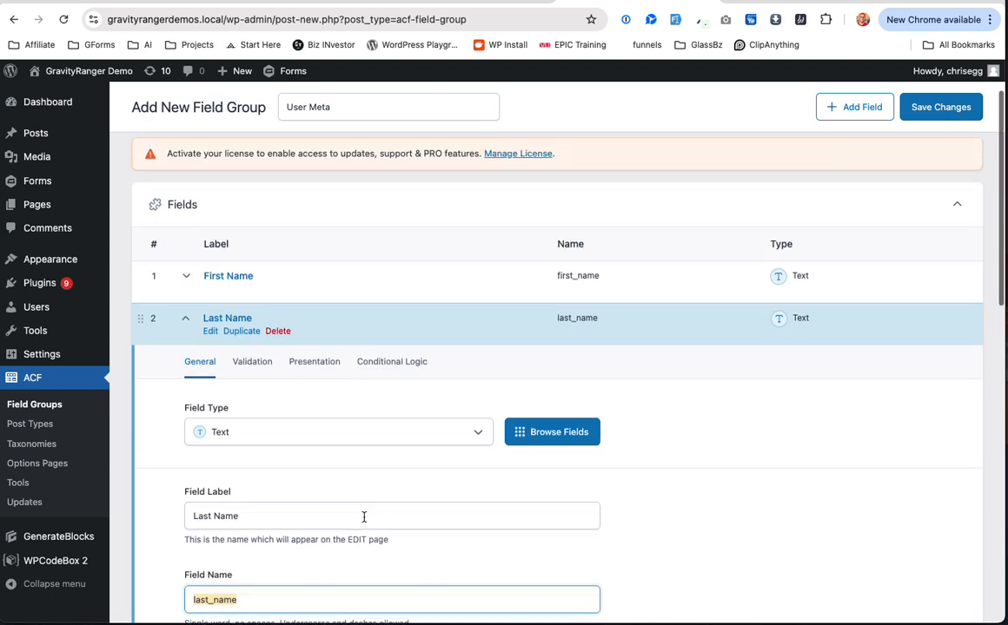
click(256, 373)
click(333, 380)
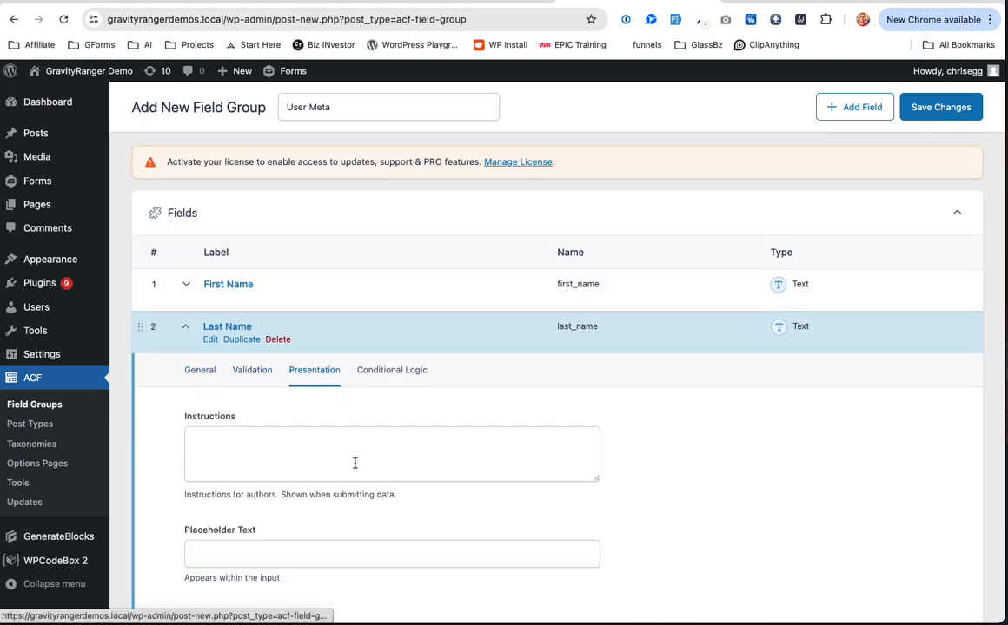
click(393, 357)
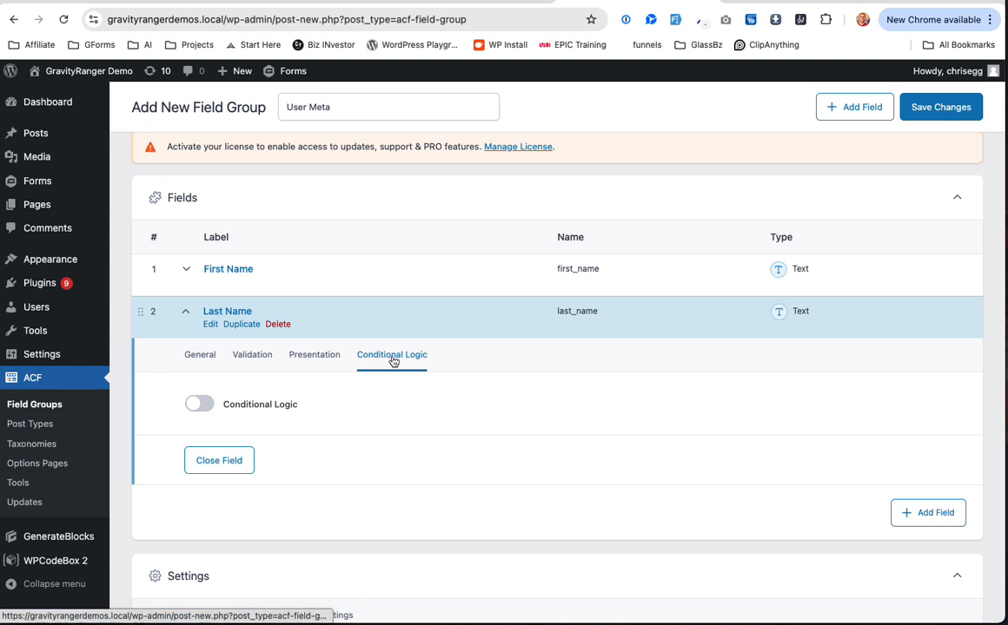
click(199, 356)
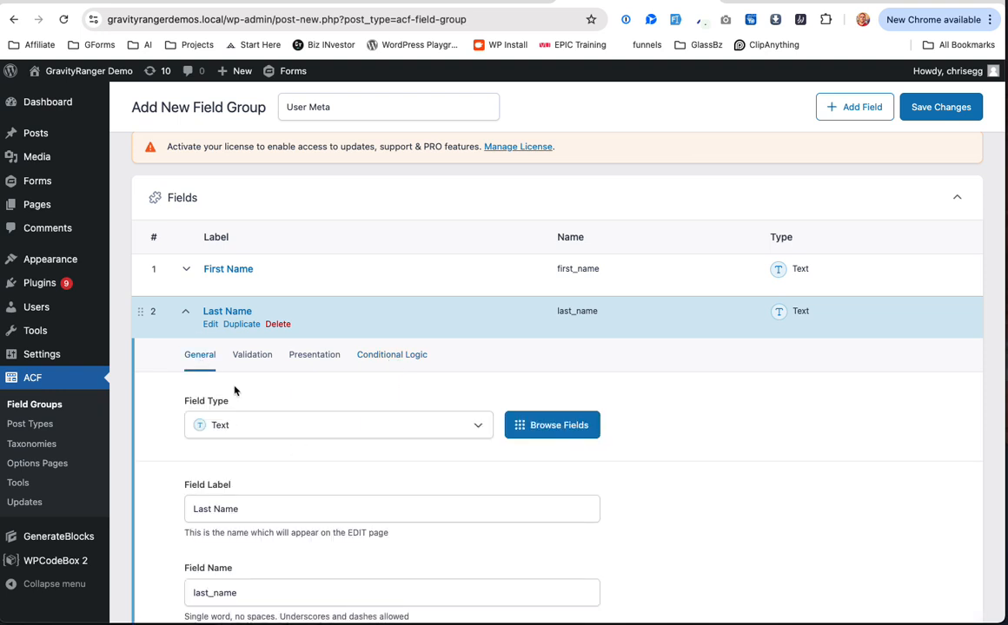
click(185, 312)
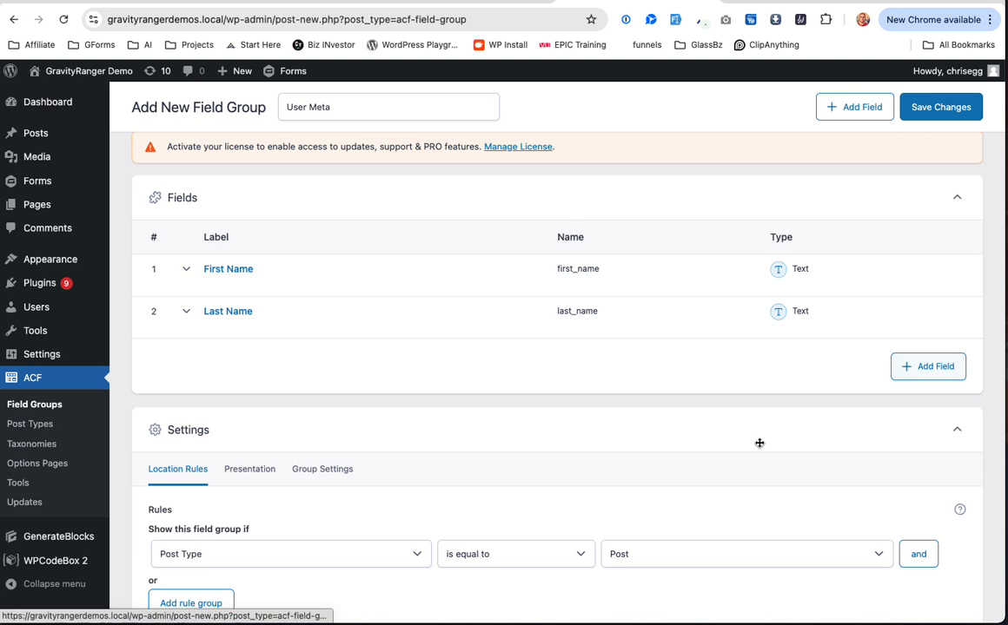
scroll(749, 454, down, 1)
Step: Add a third field of type Email labelled Email with field name user_email, then collapse it
click(928, 328)
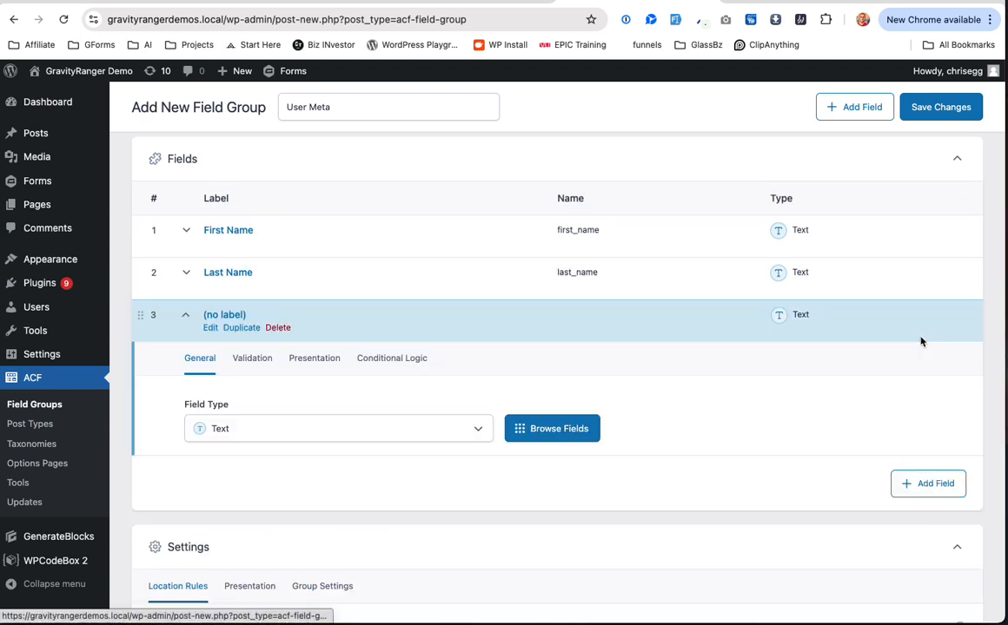
click(268, 426)
click(304, 201)
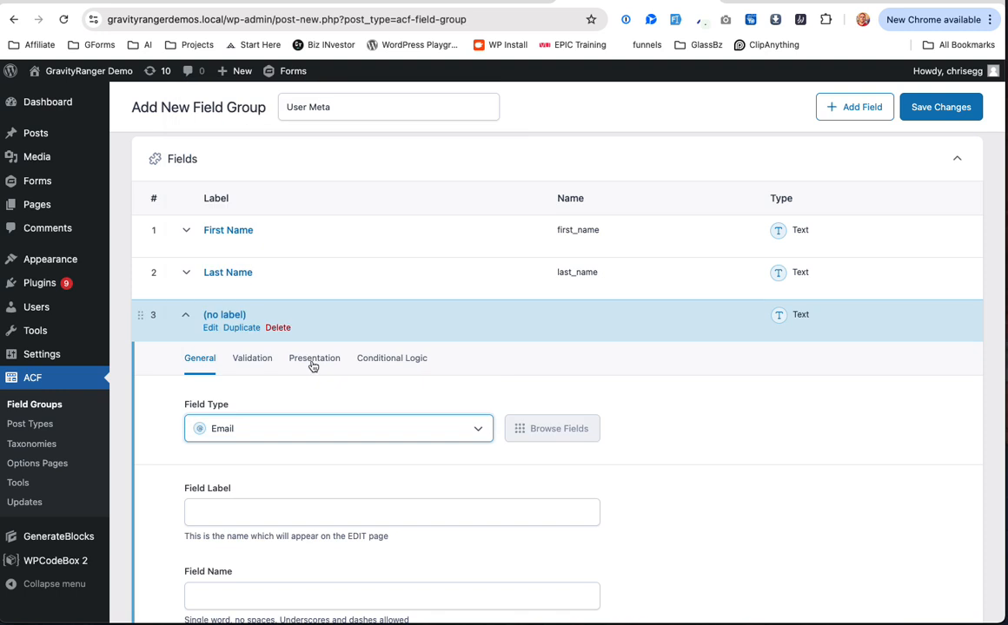
scroll(338, 399, down, 1)
click(344, 452)
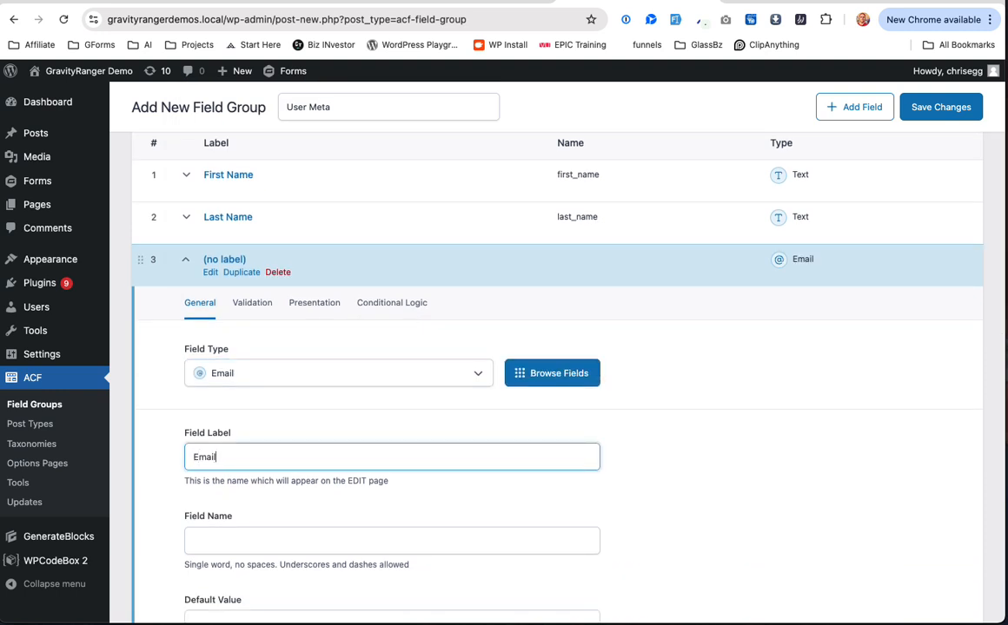
key(Tab)
scroll(343, 452, down, 2)
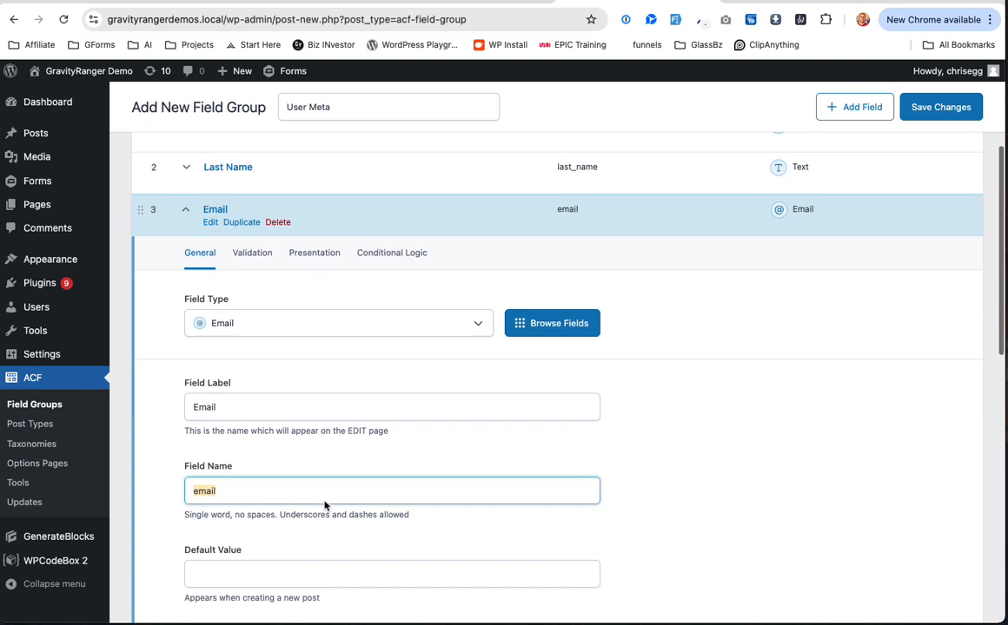
text(user_)
click(321, 461)
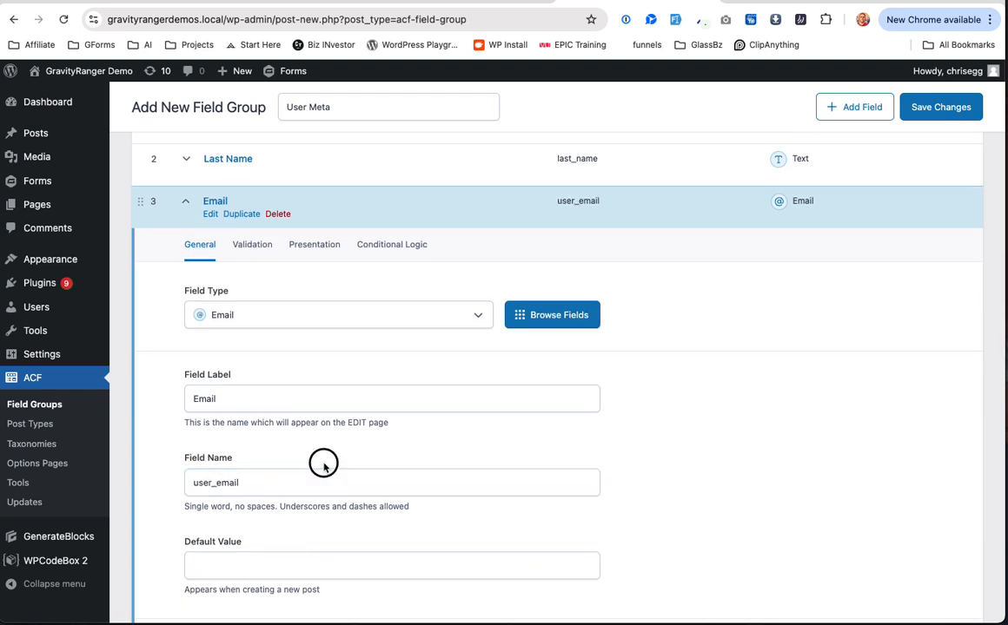
scroll(342, 444, down, 1)
click(233, 446)
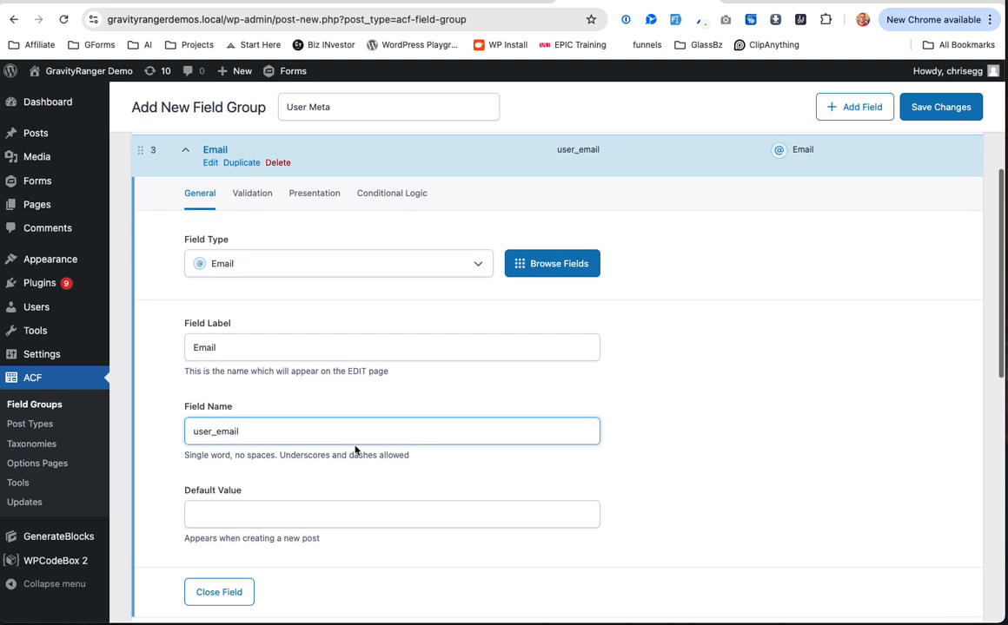
scroll(330, 408, up, 2)
click(185, 255)
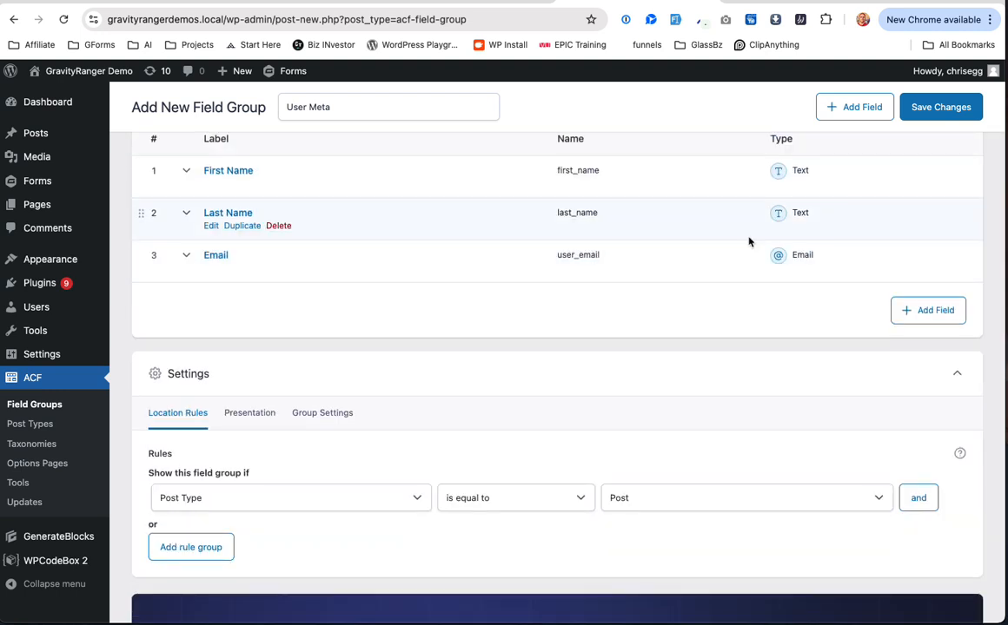
Step: Add a fourth URL field labelled 'Website' with field name user_website, then collapse it
click(923, 310)
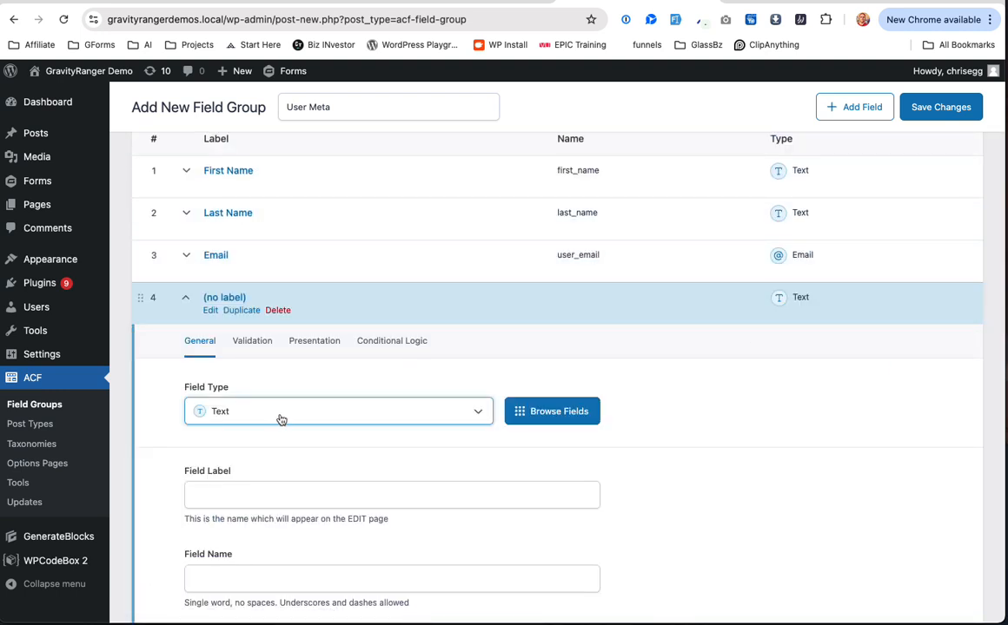
click(282, 420)
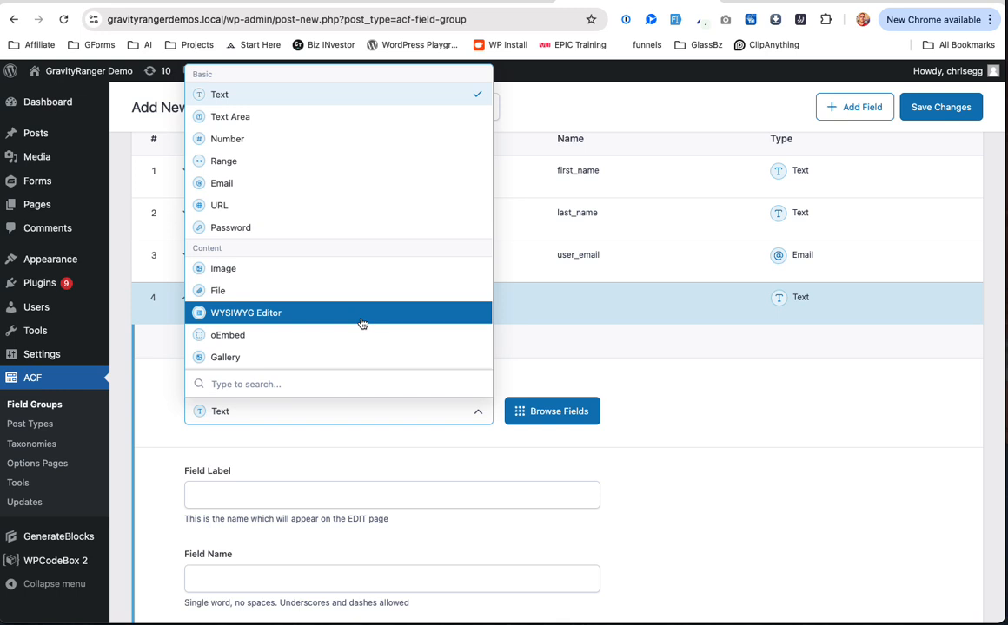
scroll(362, 323, down, 3)
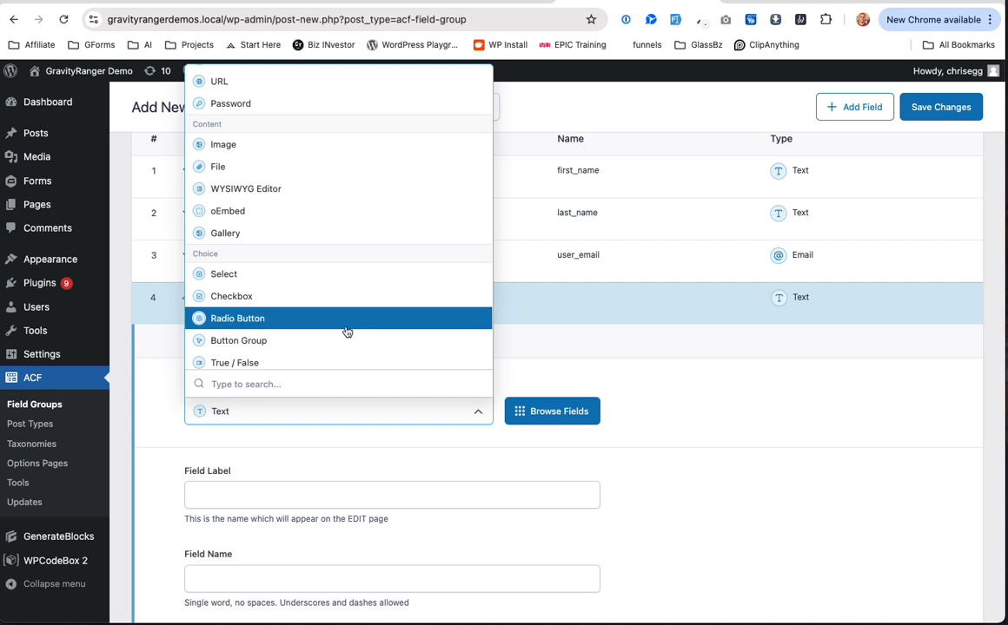
scroll(279, 293, up, 1)
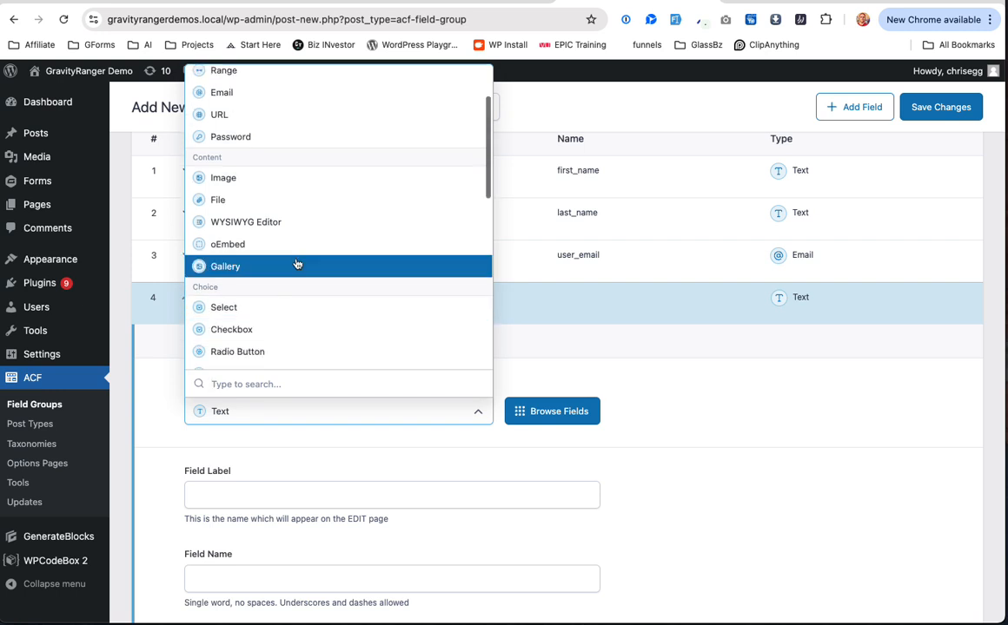
scroll(299, 245, up, 1)
scroll(299, 241, up, 3)
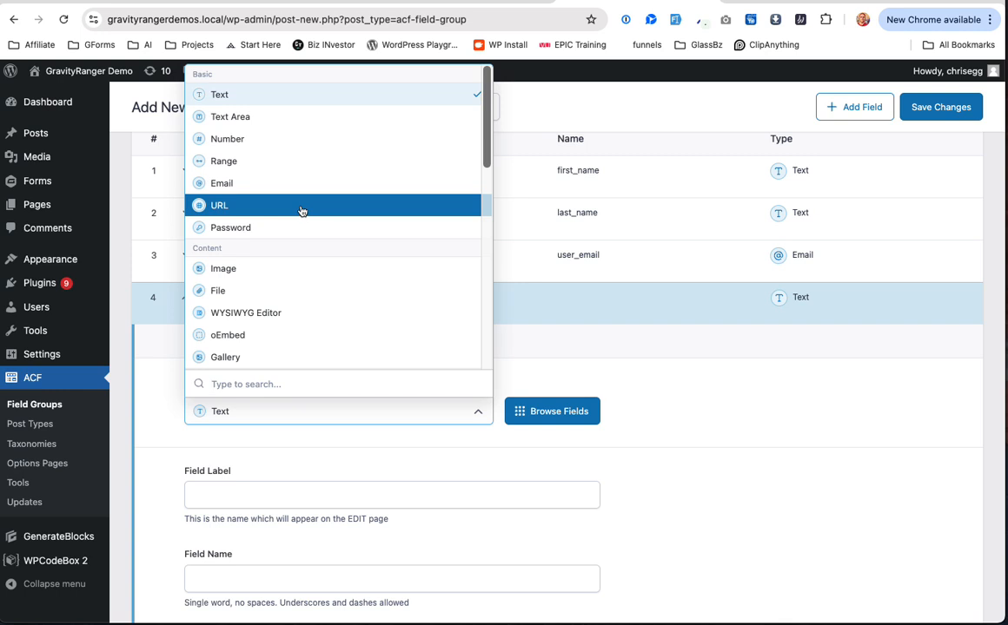
click(301, 211)
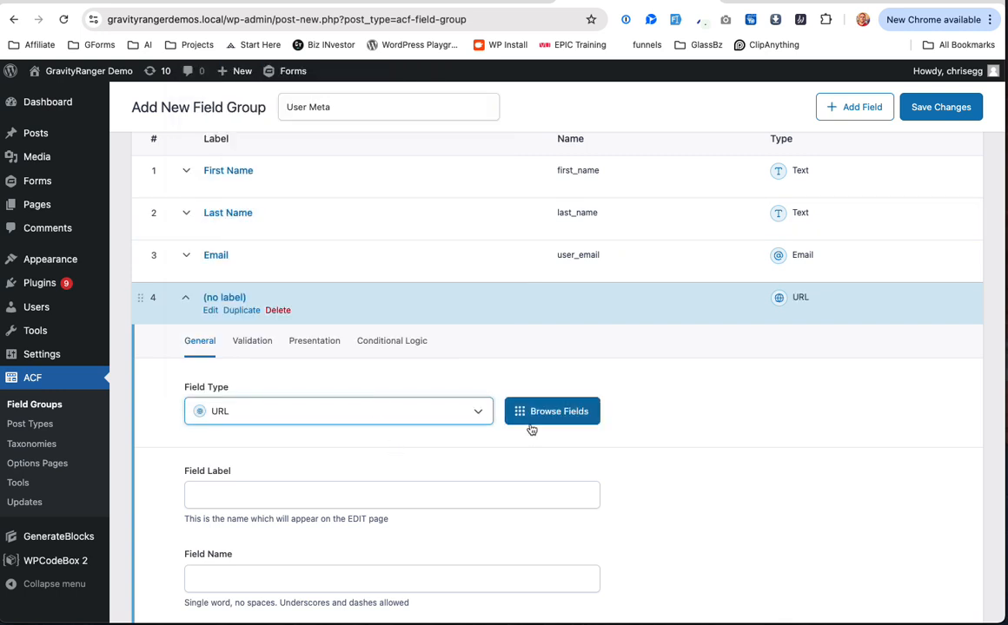
scroll(382, 452, down, 3)
click(365, 386)
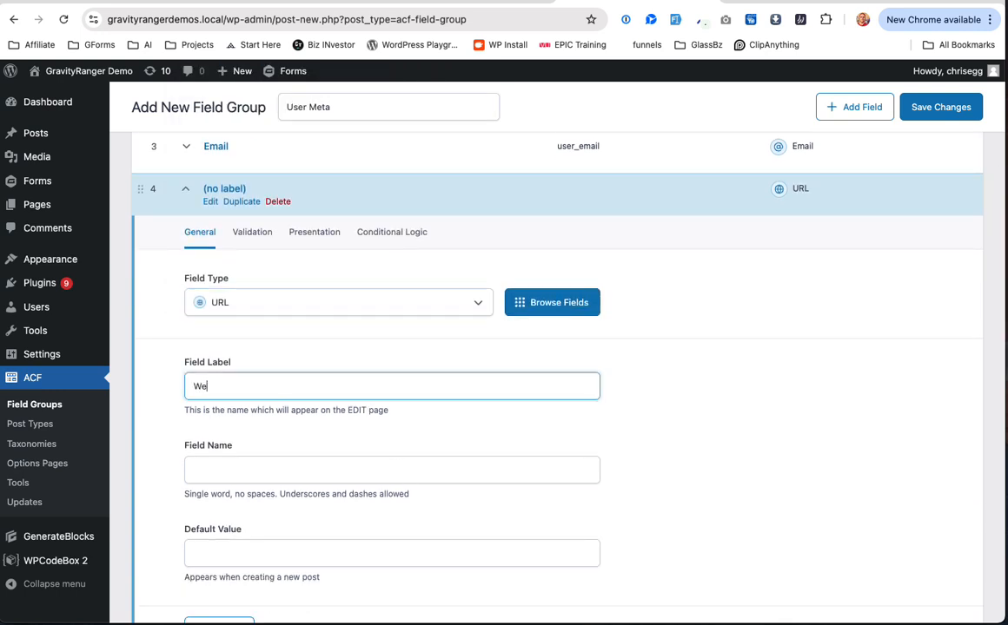
text(Website)
key(Tab)
click(192, 469)
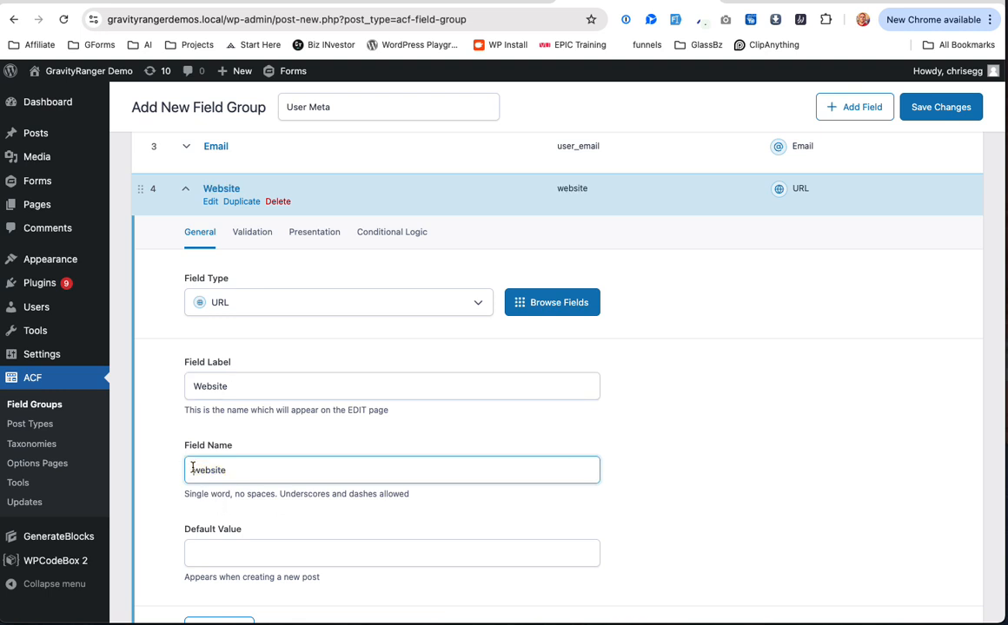
text(user_)
scroll(428, 427, down, 2)
scroll(427, 427, up, 4)
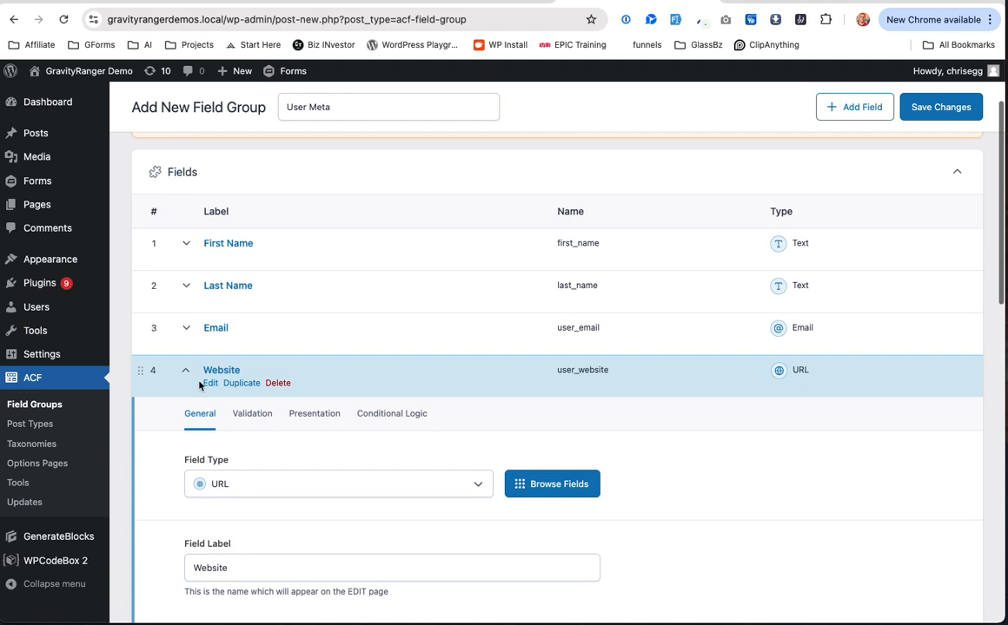
click(199, 385)
Step: Add a fifth field and keep its type as Text
click(903, 424)
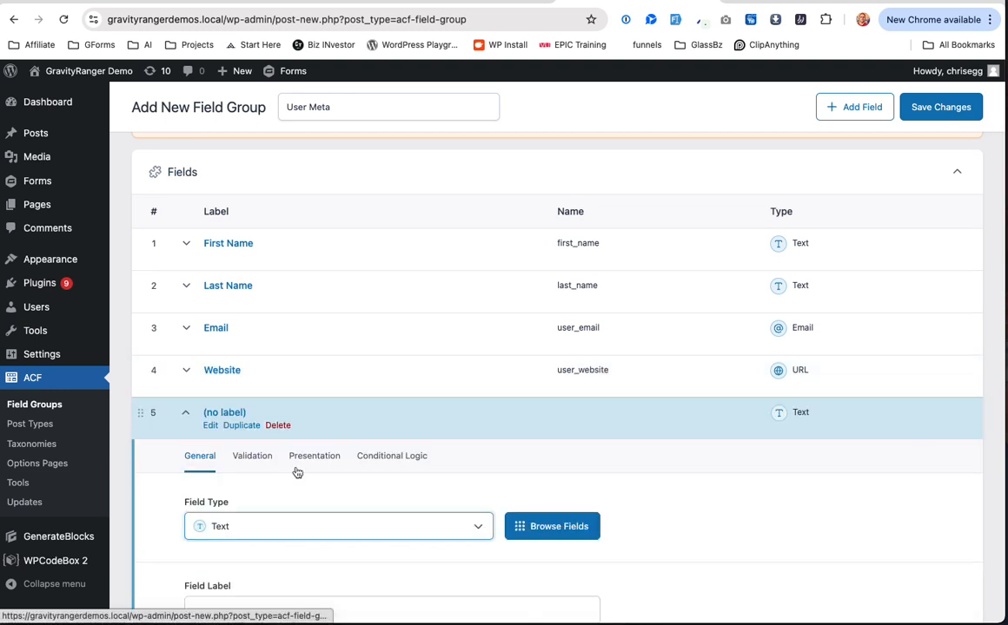
click(242, 531)
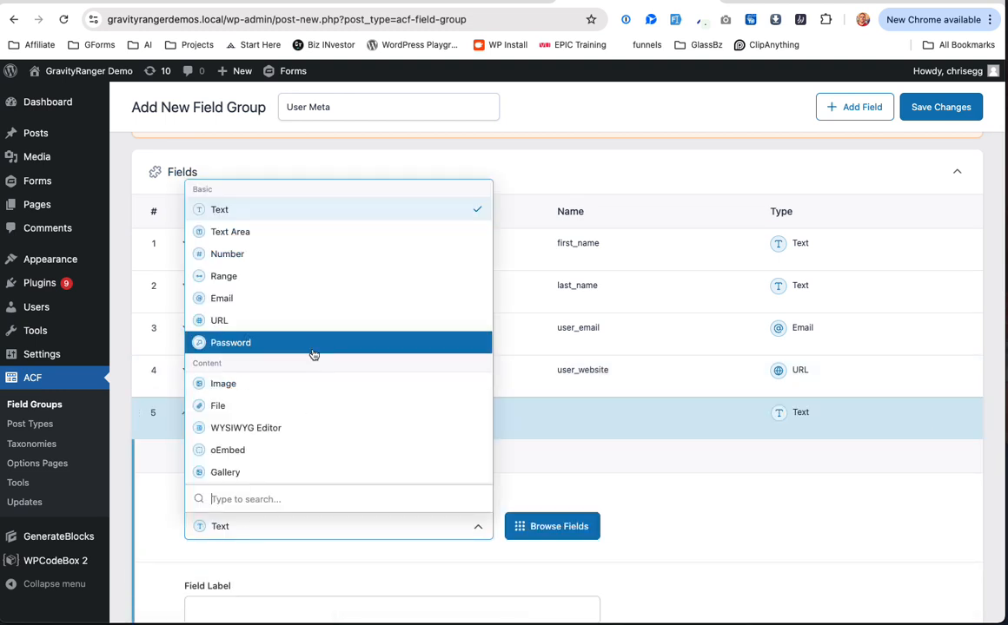
text(p)
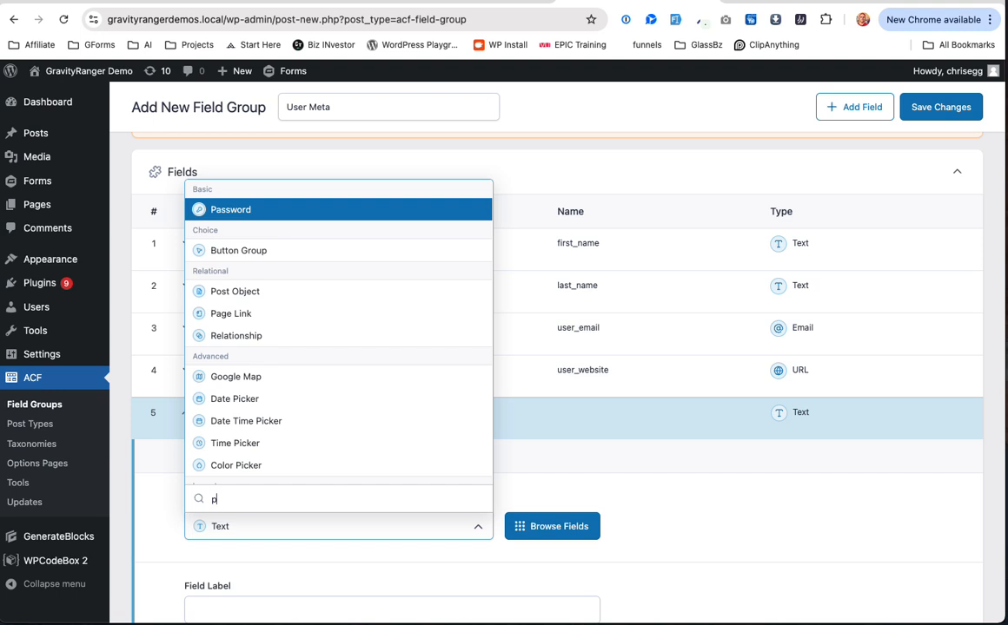
text(h)
key(BackSpace)
key(BackSpace)
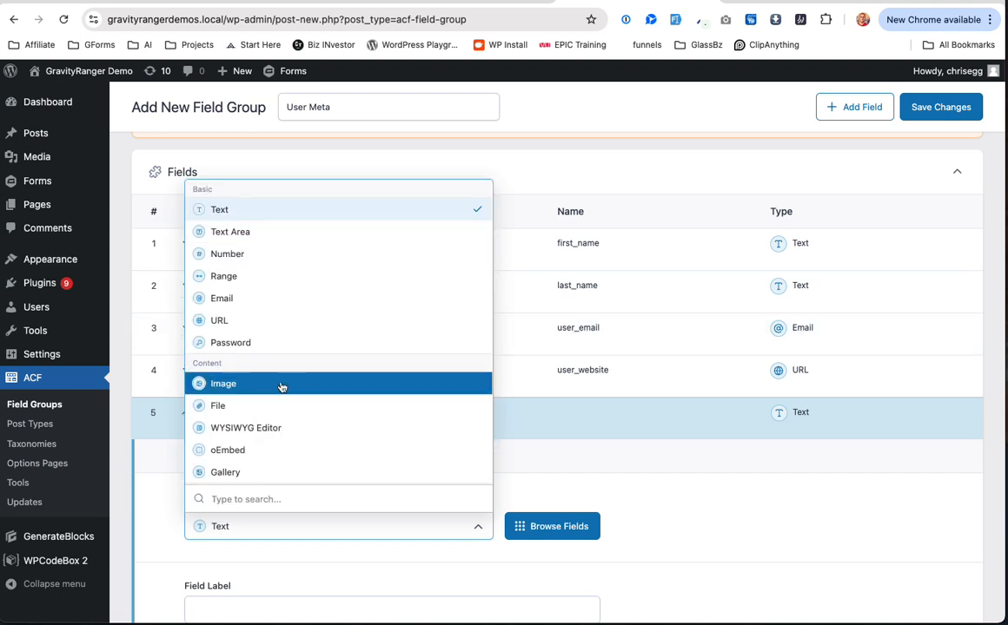
scroll(275, 397, down, 2)
scroll(275, 397, down, 3)
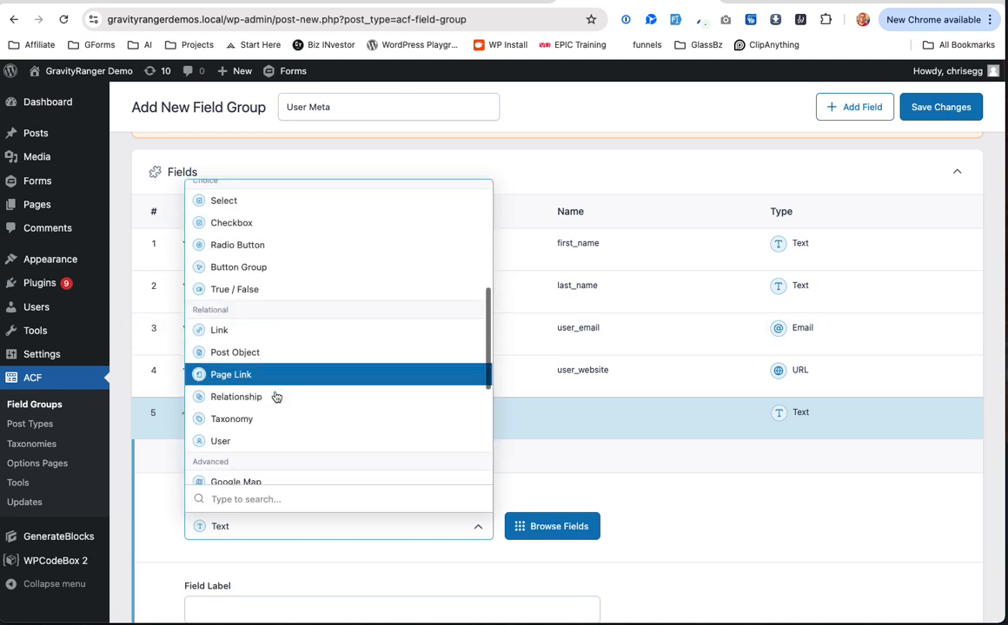
scroll(276, 396, up, 5)
click(228, 211)
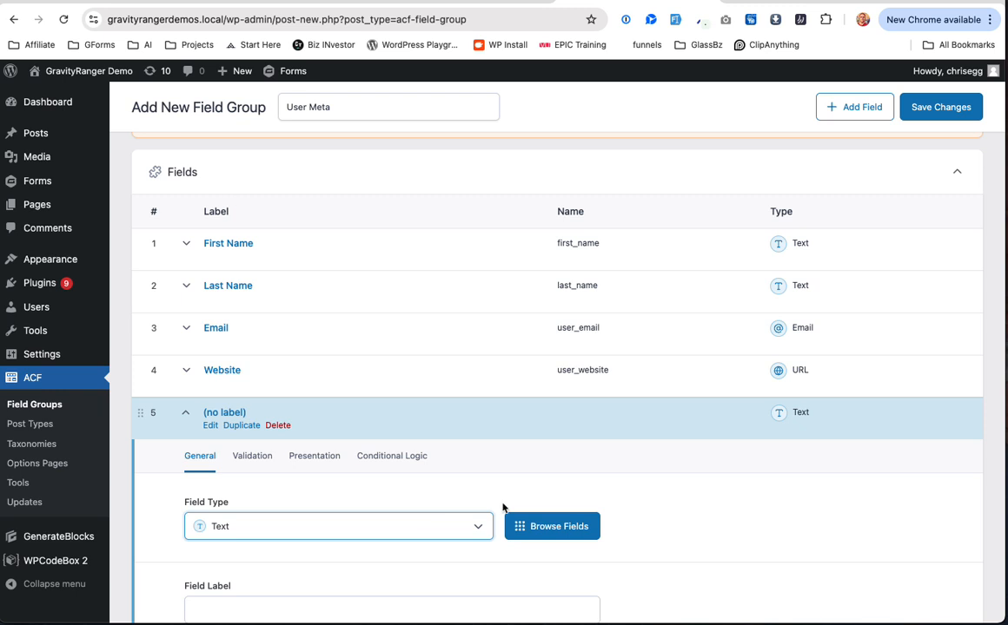
Step: Label the fifth field 'Phone', rename it to user_phone, and collapse it
scroll(426, 545, down, 2)
click(374, 456)
text(Phone)
key(Tab)
click(187, 545)
text(user_)
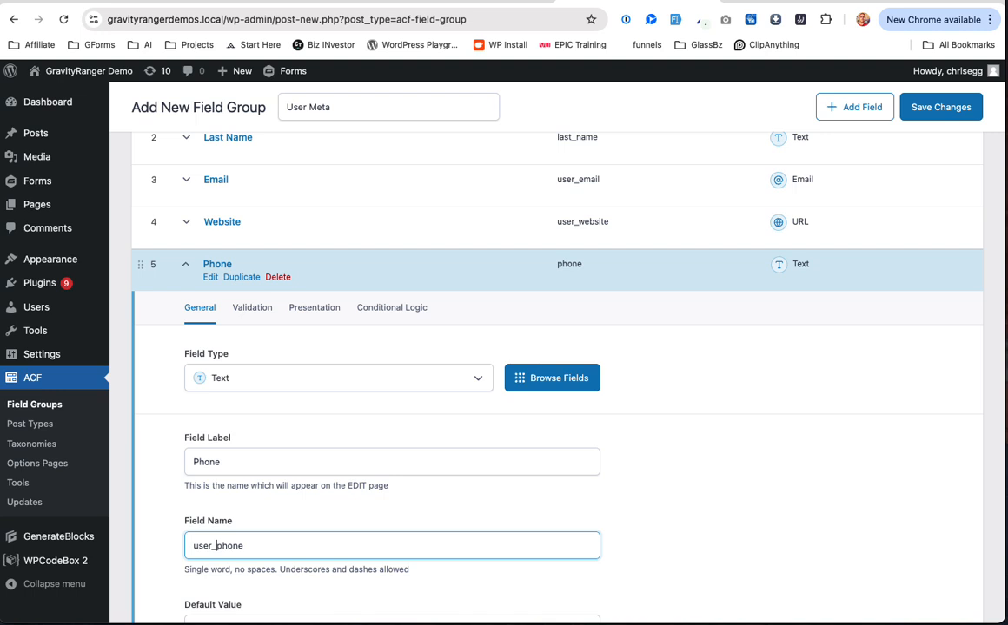
scroll(353, 474, down, 5)
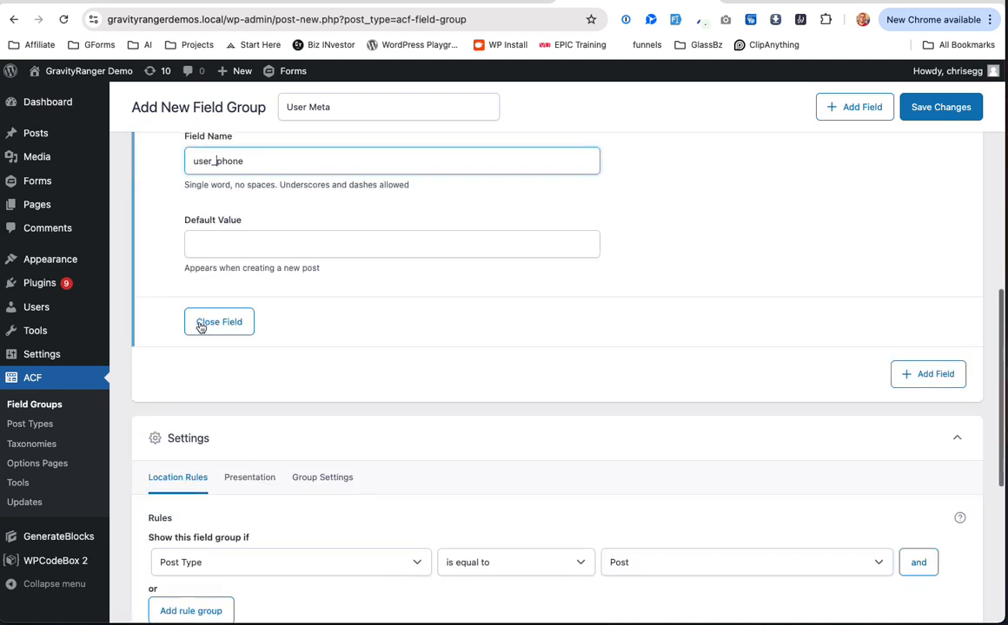
click(201, 323)
scroll(146, 133, up, 1)
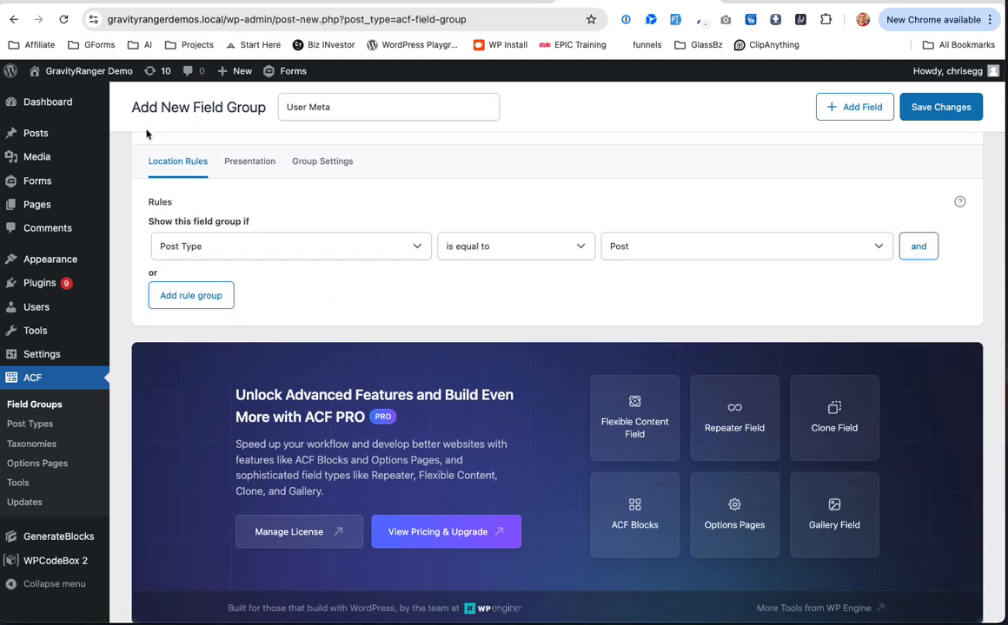
Step: Open the Gravity Forms list in a new browser tab and switch to it
right_click(48, 175)
click(91, 185)
click(758, 3)
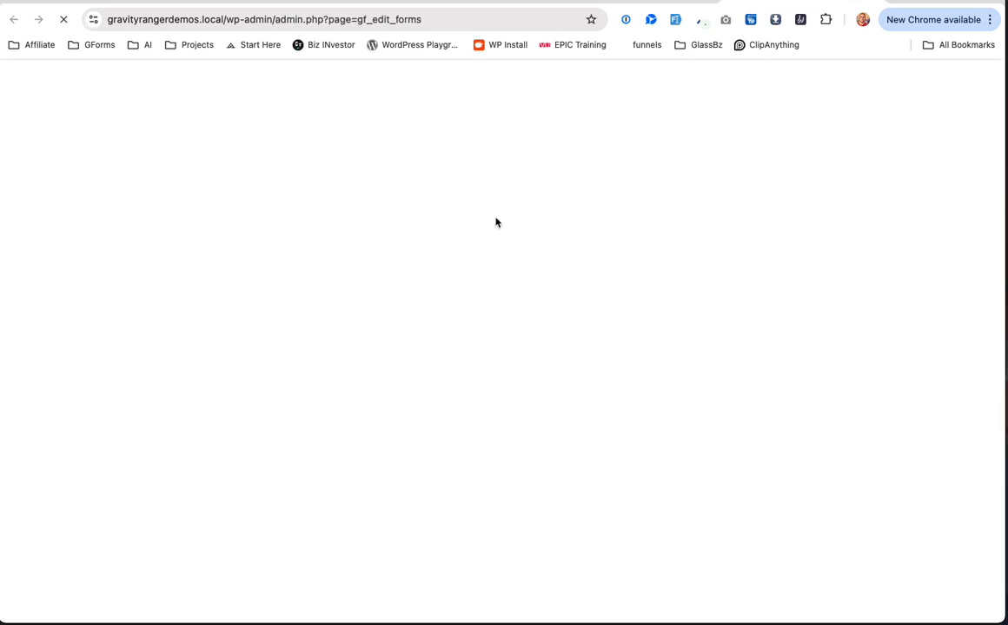
Step: Search forms for 'user reg', look over the USER REG - Meta Profile form, then return to User Meta
click(809, 223)
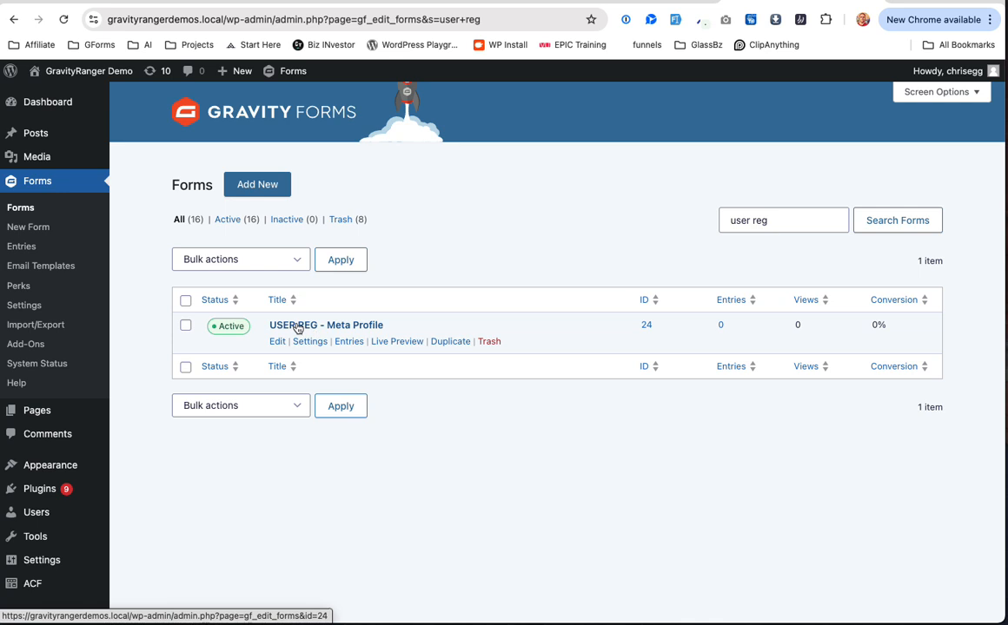
click(297, 327)
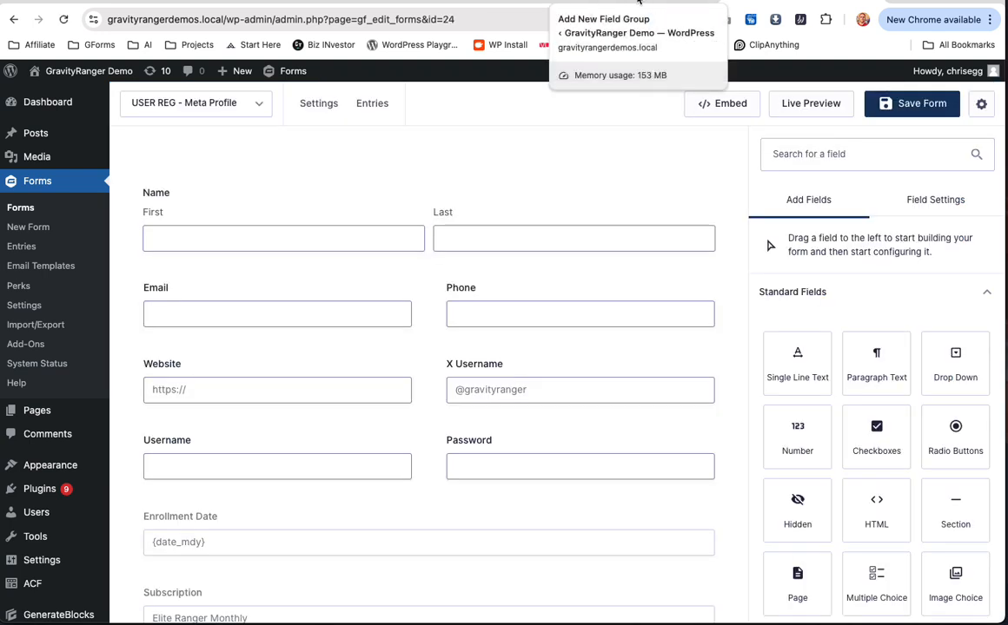
scroll(596, 297, down, 1)
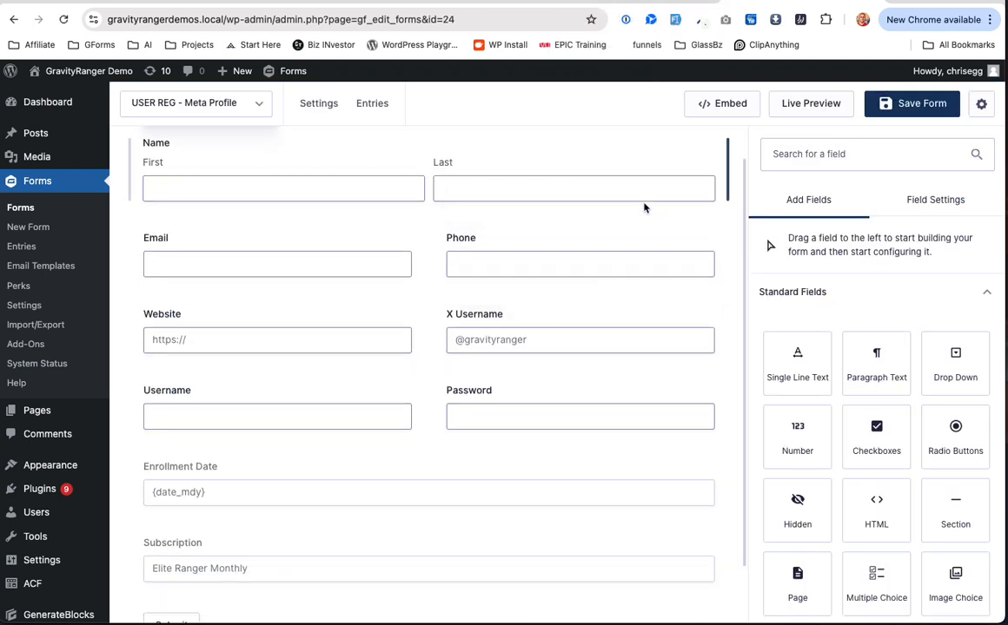
click(635, 3)
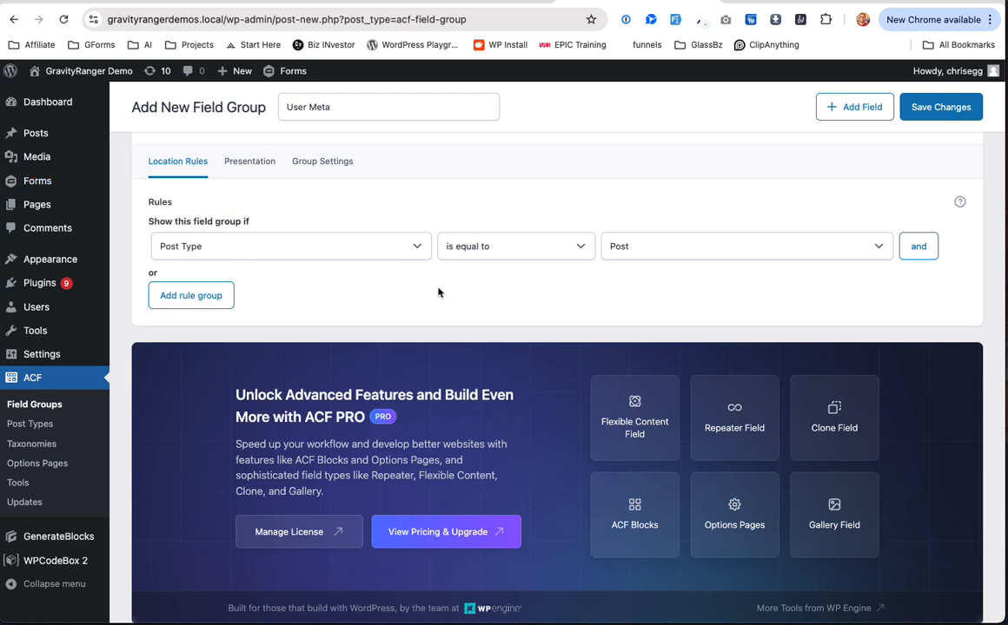
Step: Add a sixth field to the User Meta group, keeping its type as Text
scroll(304, 276, up, 5)
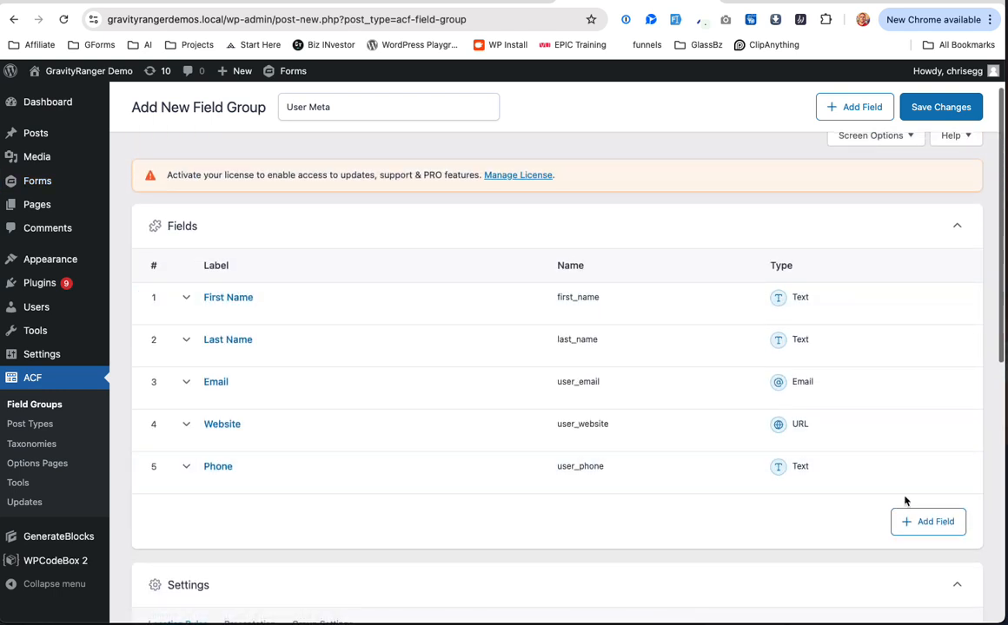
click(914, 519)
scroll(339, 430, down, 3)
click(264, 405)
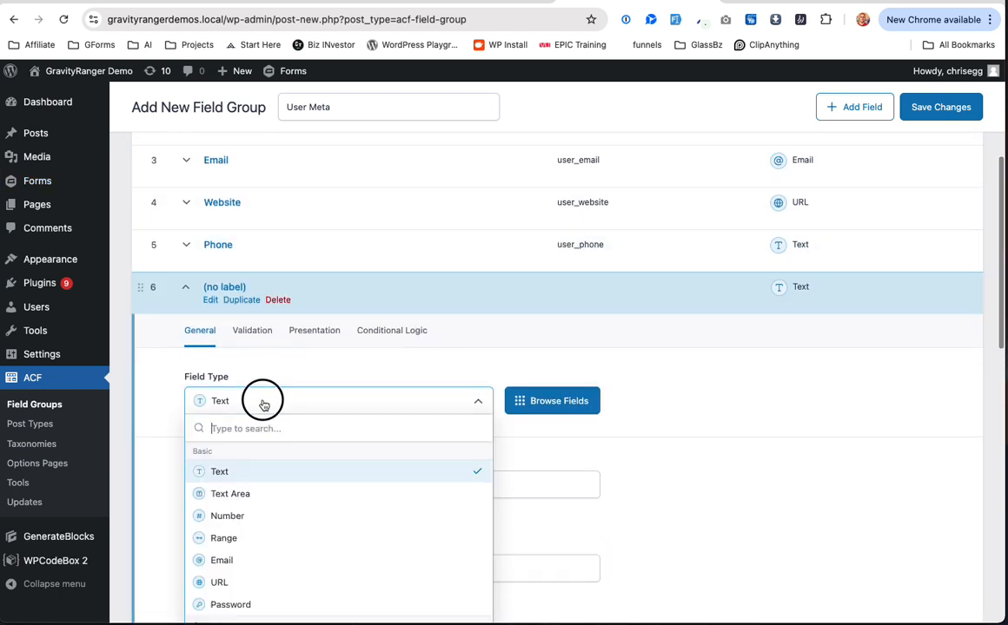
text(so)
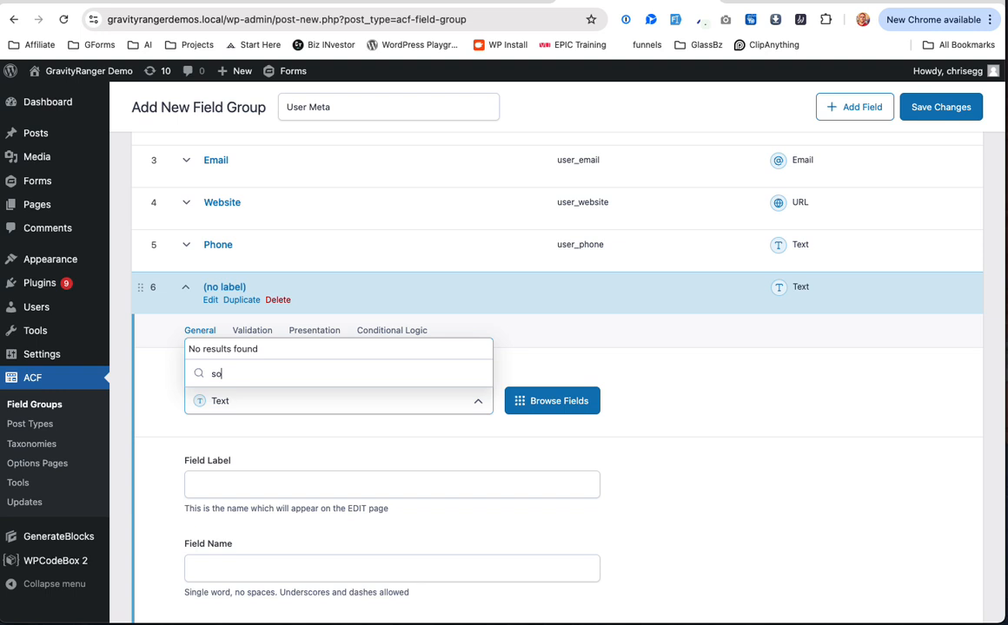
click(283, 404)
Step: Label the new field X Username with field name user_x_username, then collapse it
scroll(313, 434, down, 2)
click(280, 395)
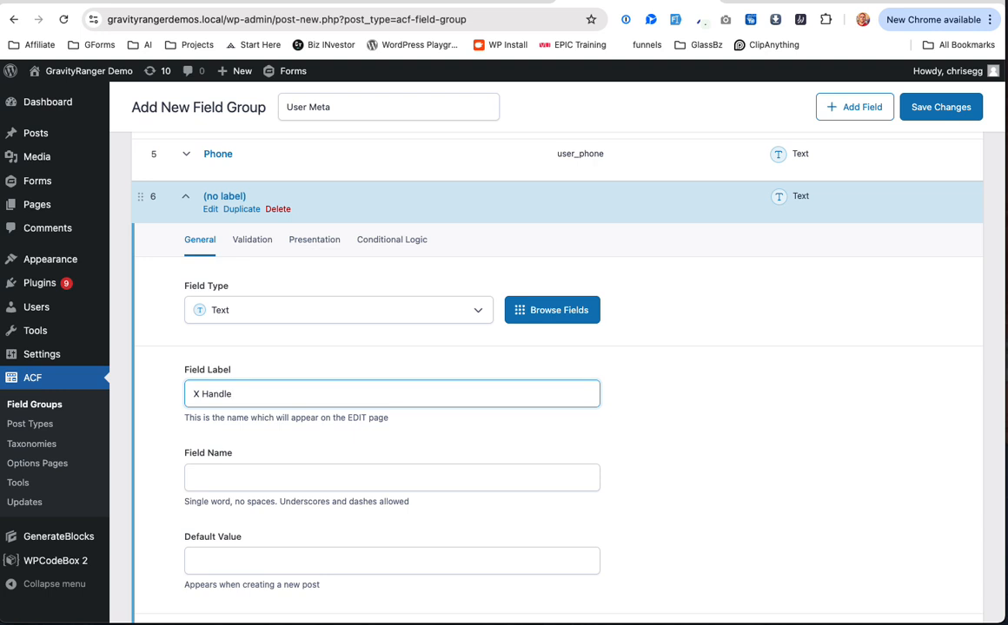
key(Tab)
double_click(223, 395)
text(Usernam)
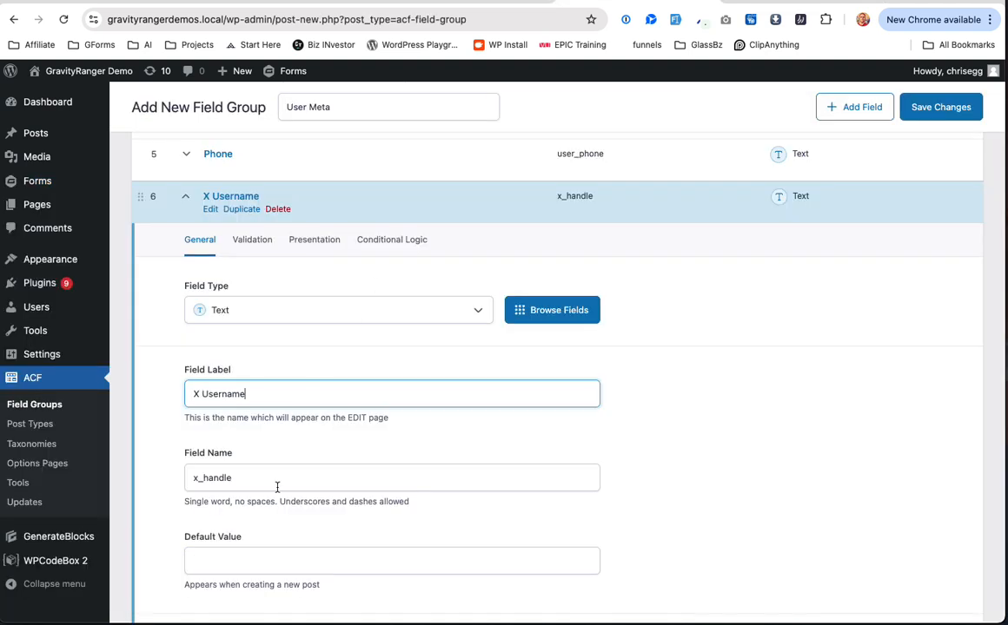
scroll(277, 487, down, 1)
drag(203, 454, 270, 452)
text(usernam)
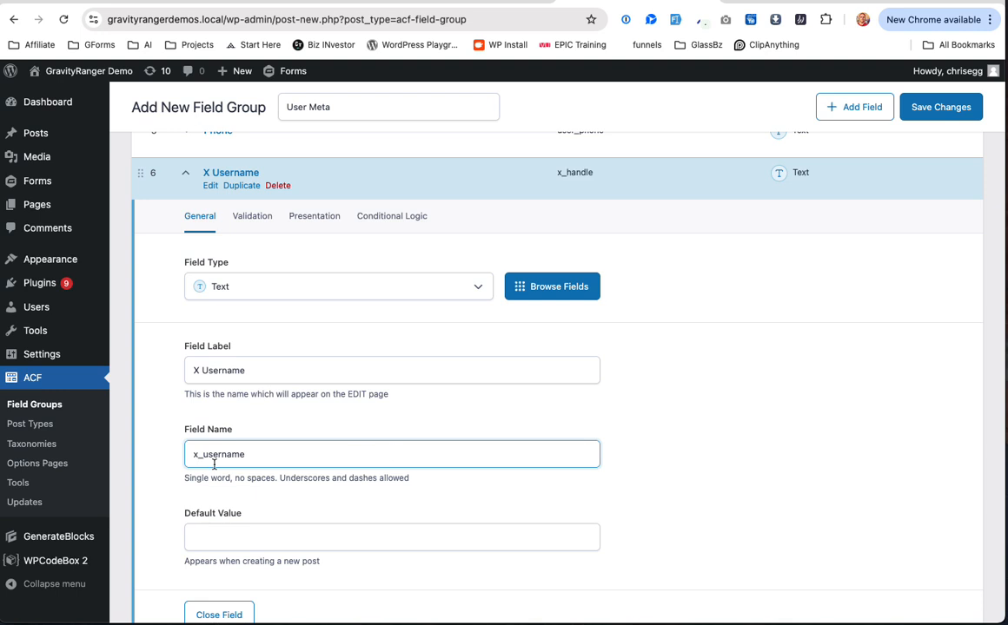
text(user_)
scroll(347, 461, down, 3)
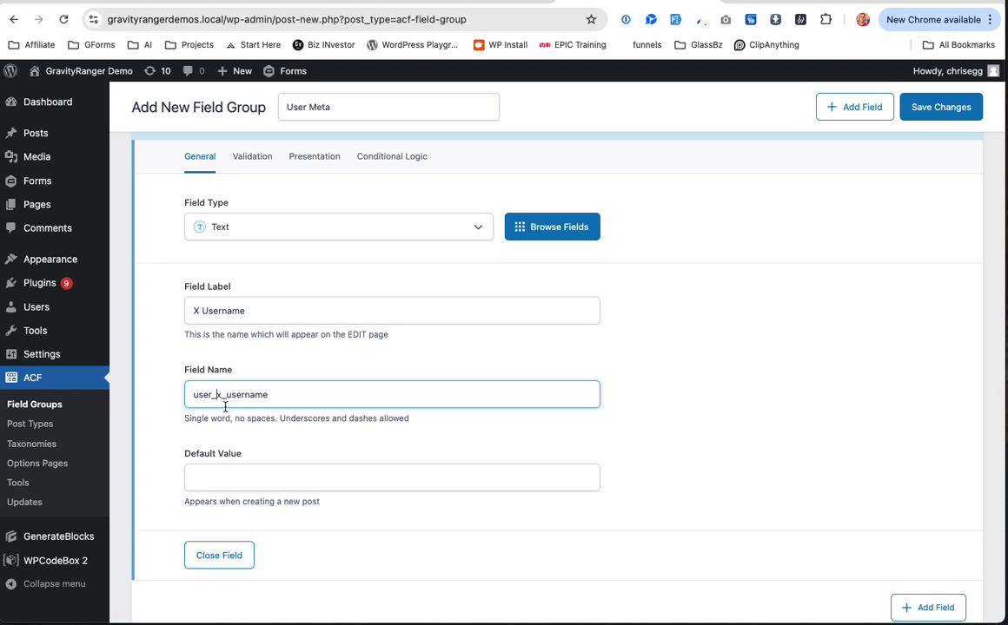
click(232, 560)
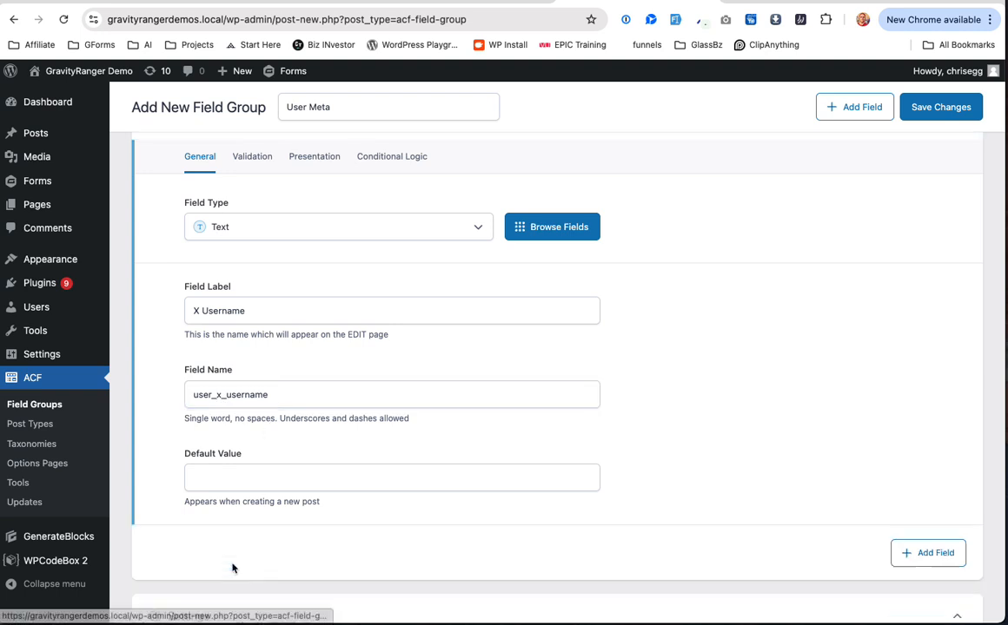
scroll(421, 348, up, 5)
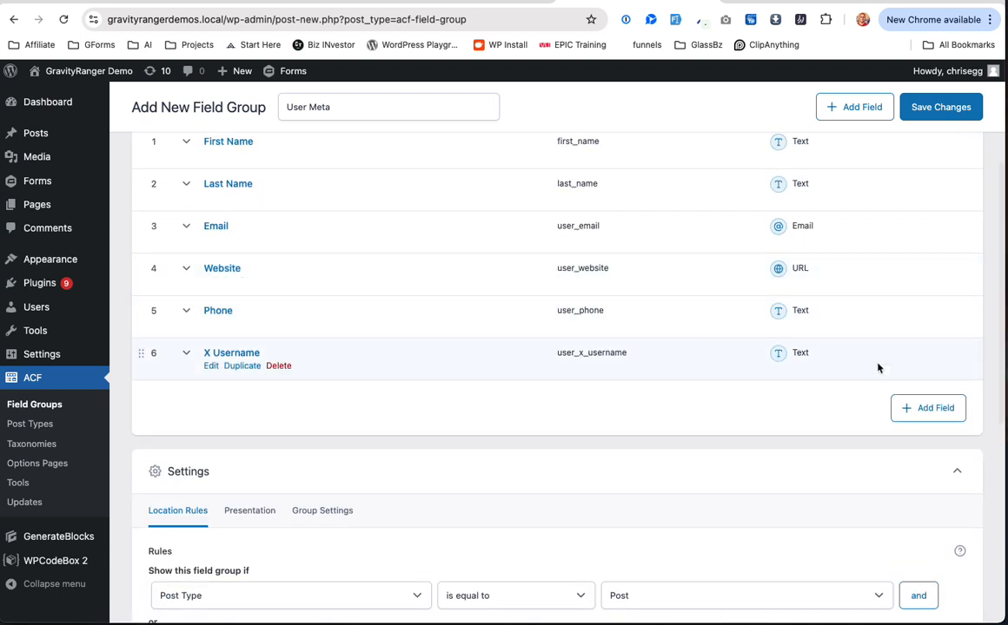
click(798, 2)
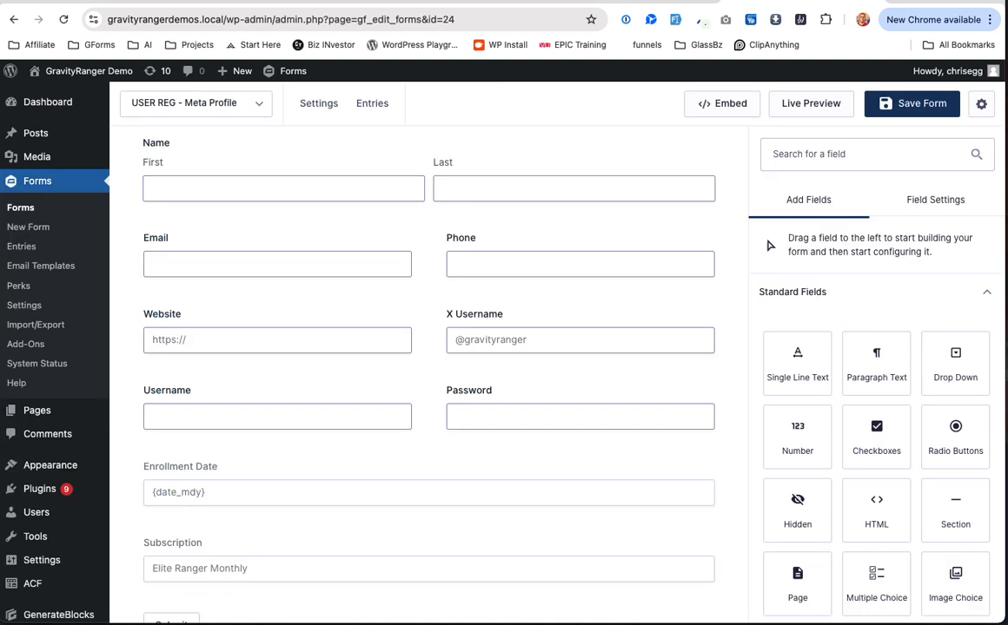
scroll(466, 399, down, 2)
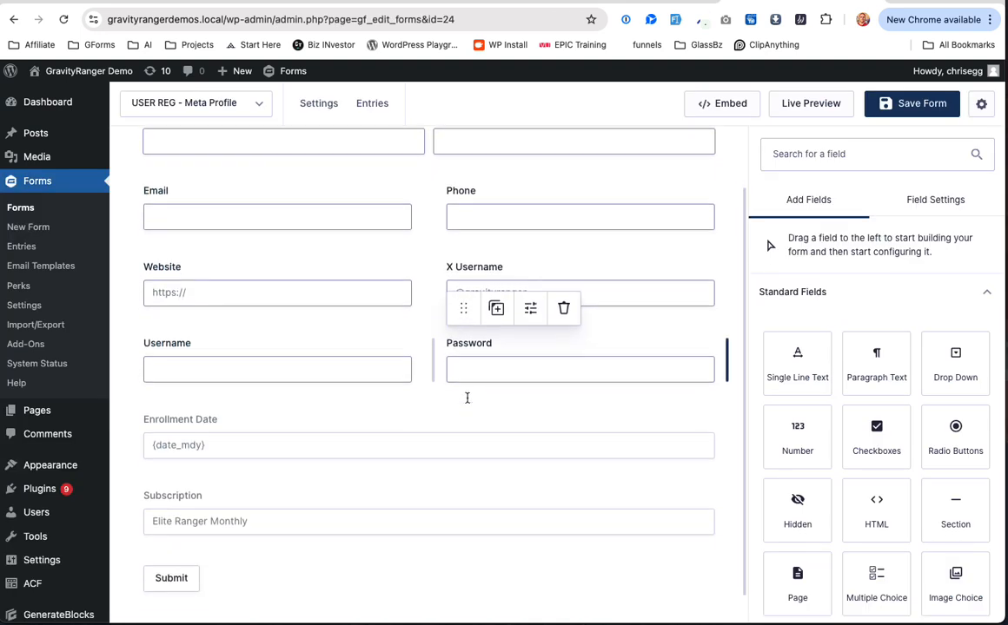
scroll(466, 402, down, 1)
scroll(467, 402, up, 3)
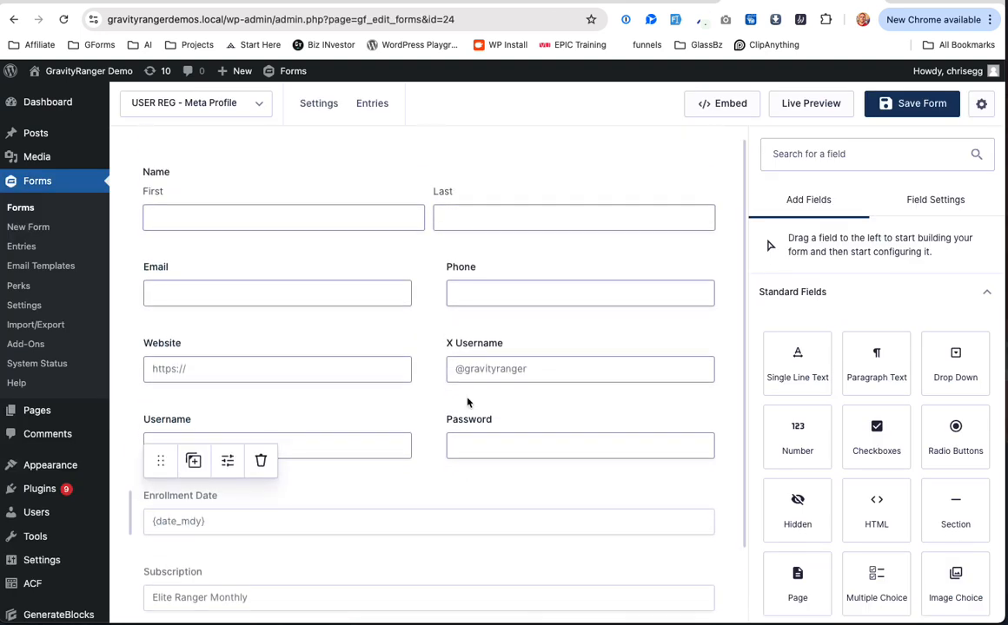
scroll(414, 279, down, 3)
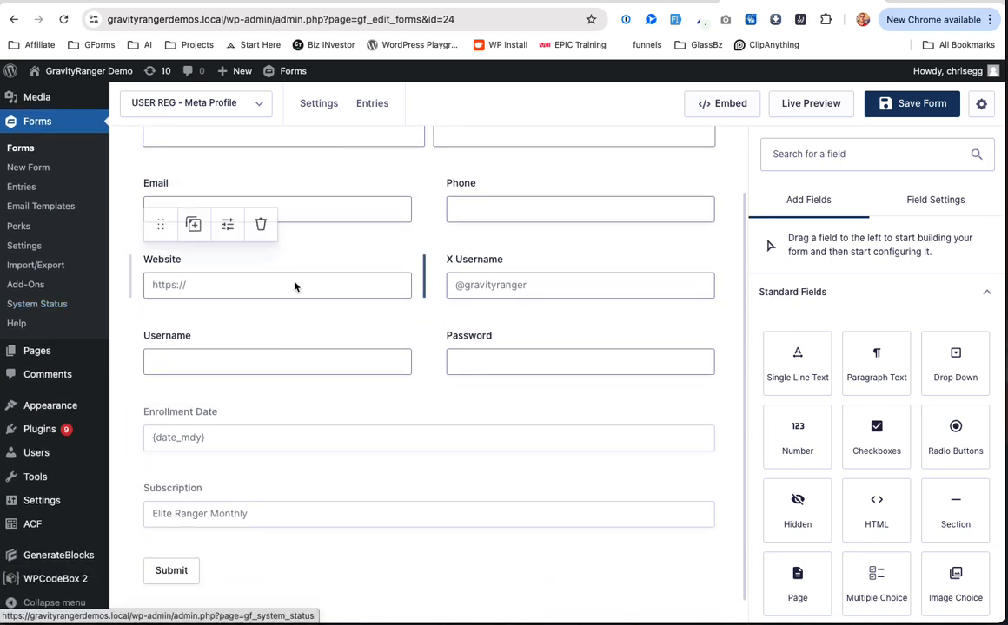
scroll(287, 372, up, 1)
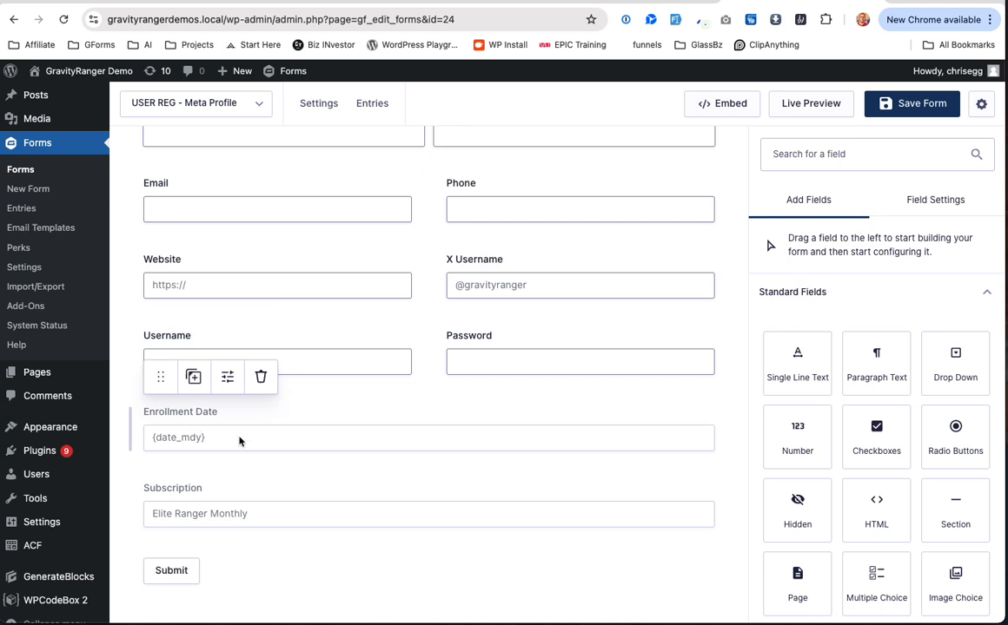
Step: Add a seventh text field, Enrollment Date, named user_enrollment_date
click(608, 1)
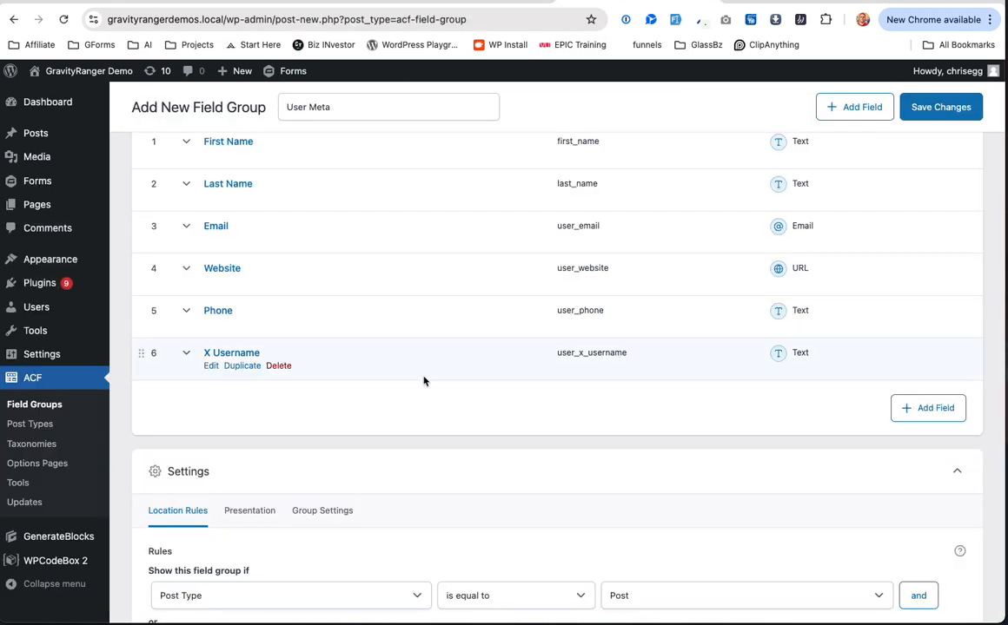
click(934, 407)
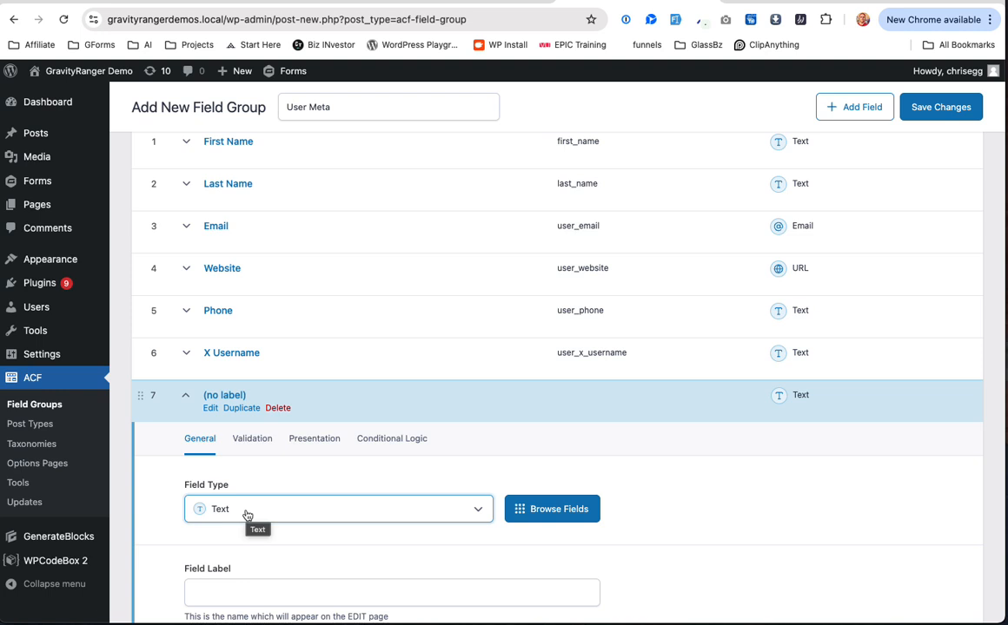
scroll(252, 486, down, 3)
click(262, 447)
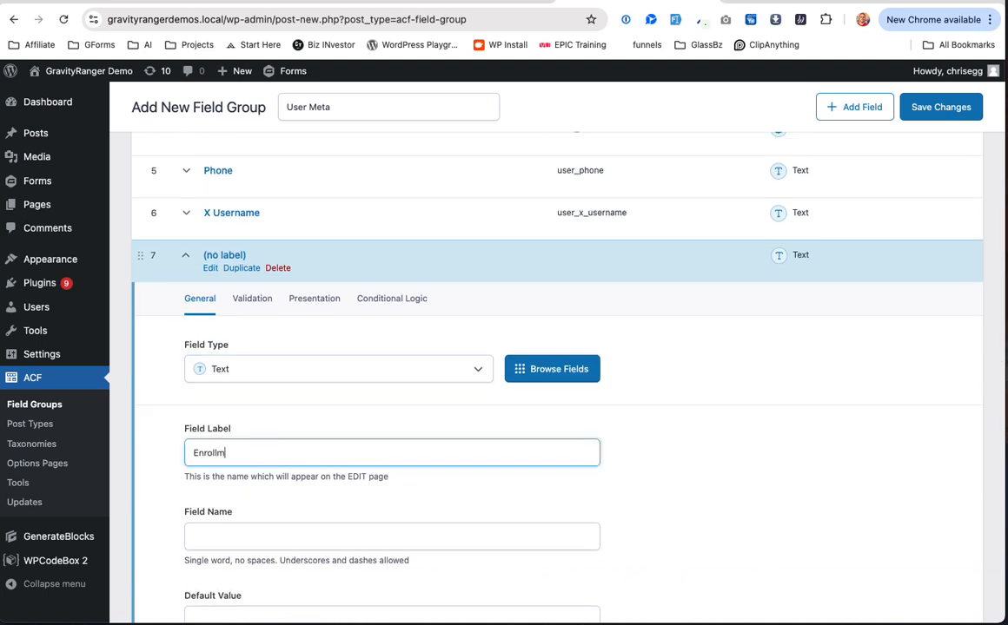
key(Tab)
click(192, 533)
text(user_enrollment)
click(272, 453)
click(311, 544)
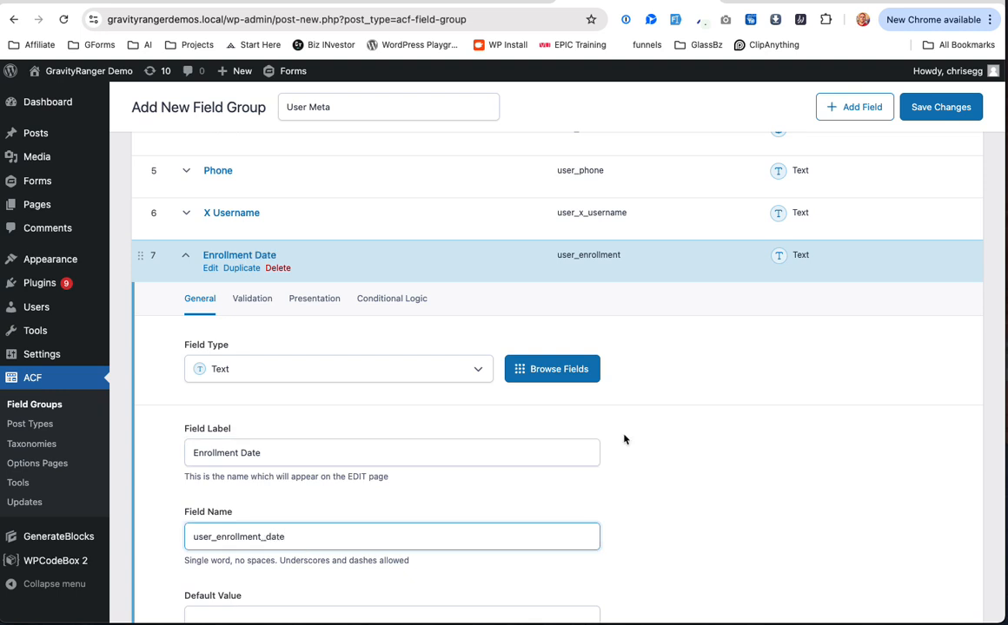
scroll(769, 519, down, 5)
Step: Add an eighth text field labelled Subscription with field name user_subscription
click(913, 474)
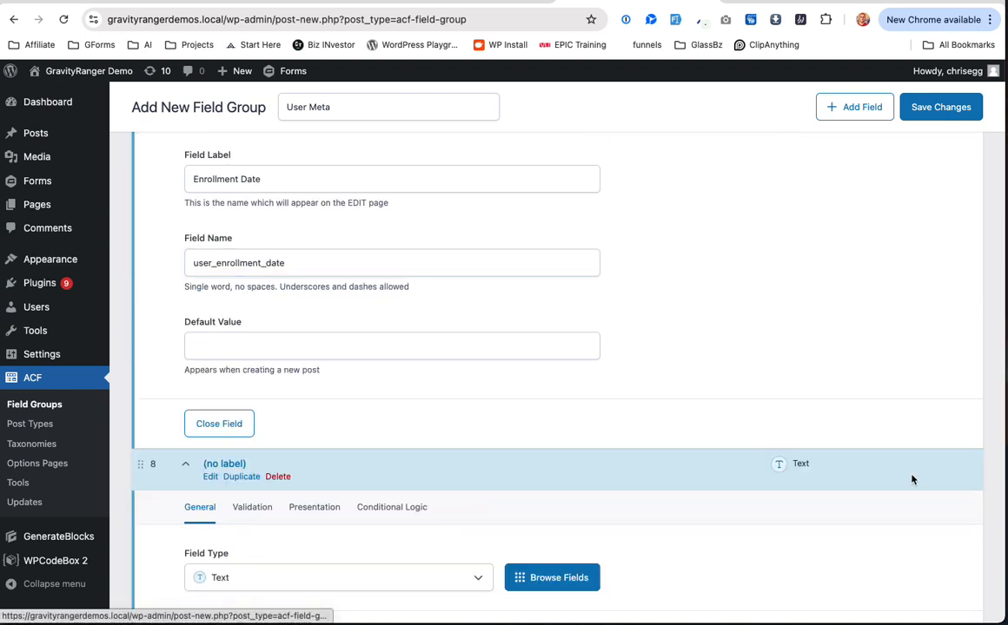
click(227, 425)
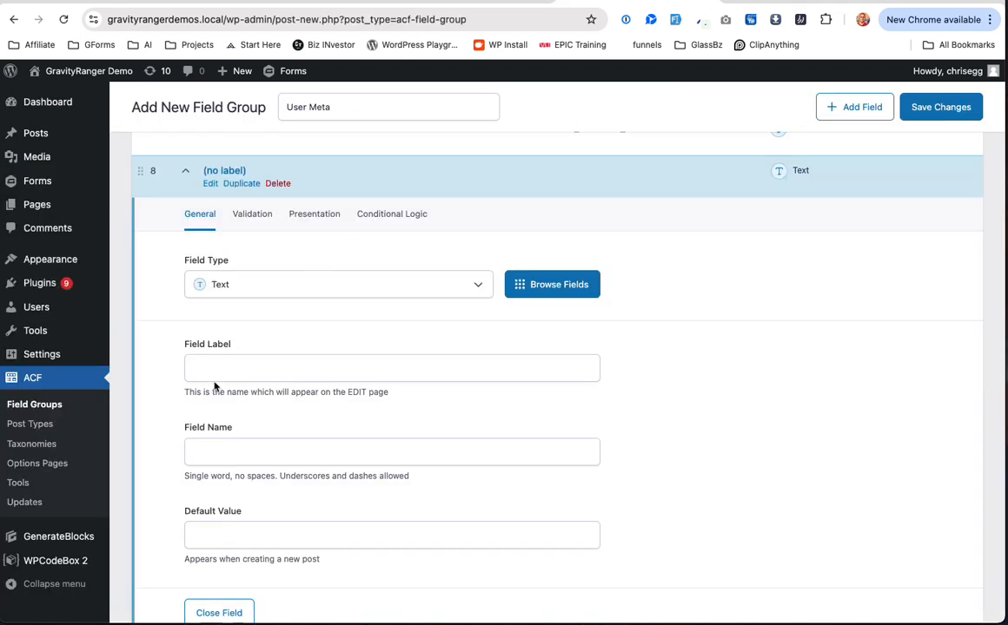
click(216, 363)
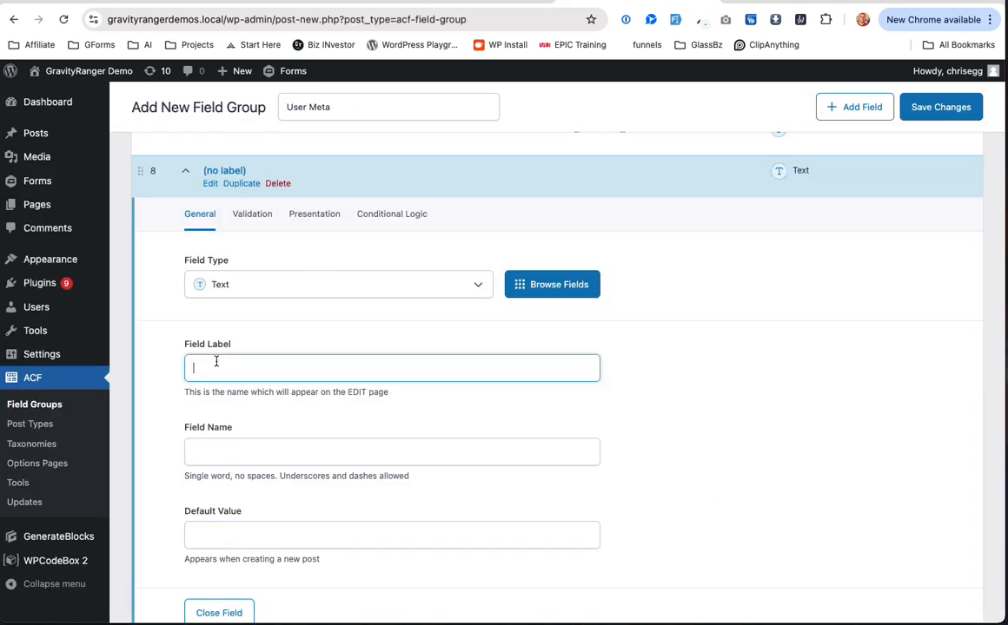
text(Subscripotion)
key(Tab)
key(Left)
text(user_)
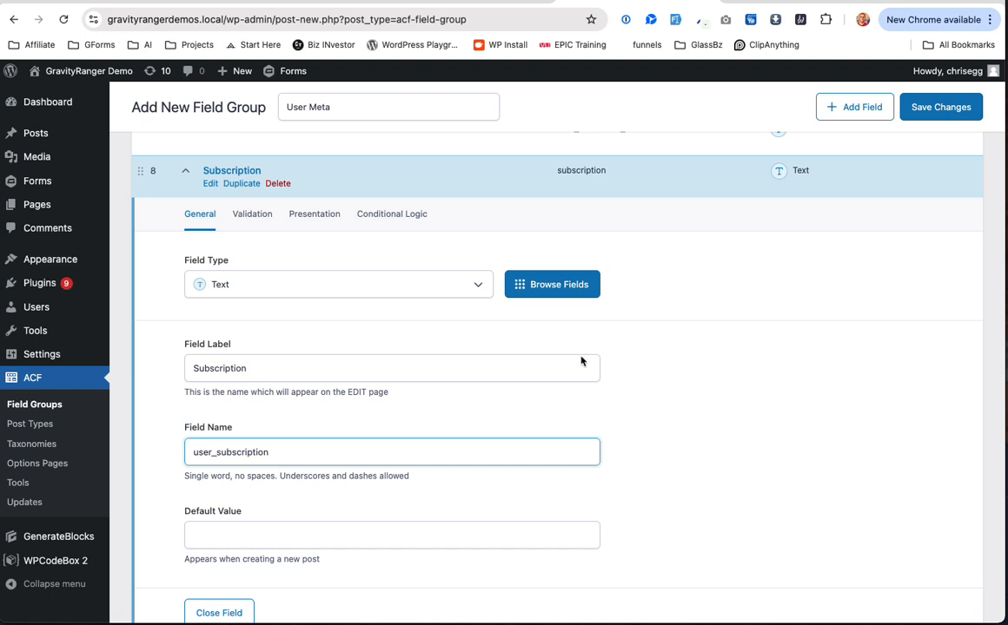
scroll(347, 486, down, 3)
click(220, 479)
scroll(458, 325, up, 3)
scroll(458, 324, up, 4)
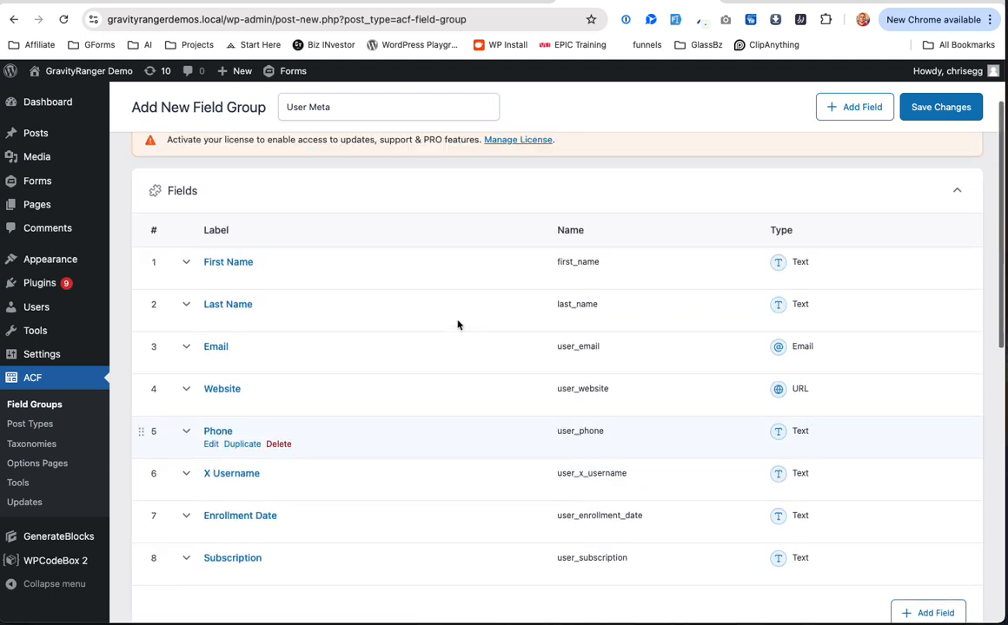
Step: Set the User Meta location rule to Current User is equal to Viewing front end
scroll(458, 324, up, 1)
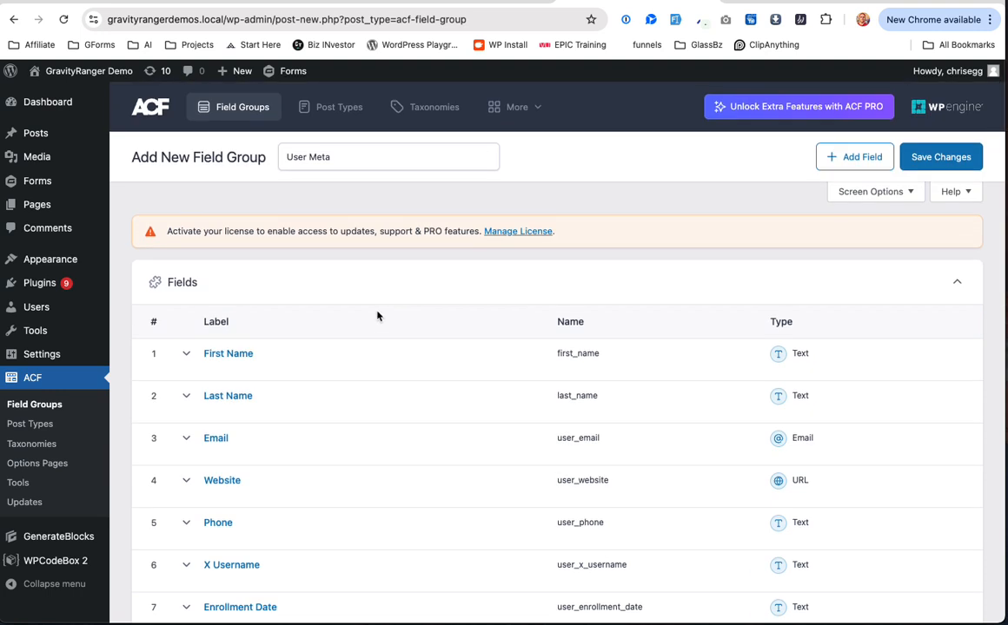
scroll(378, 314, down, 6)
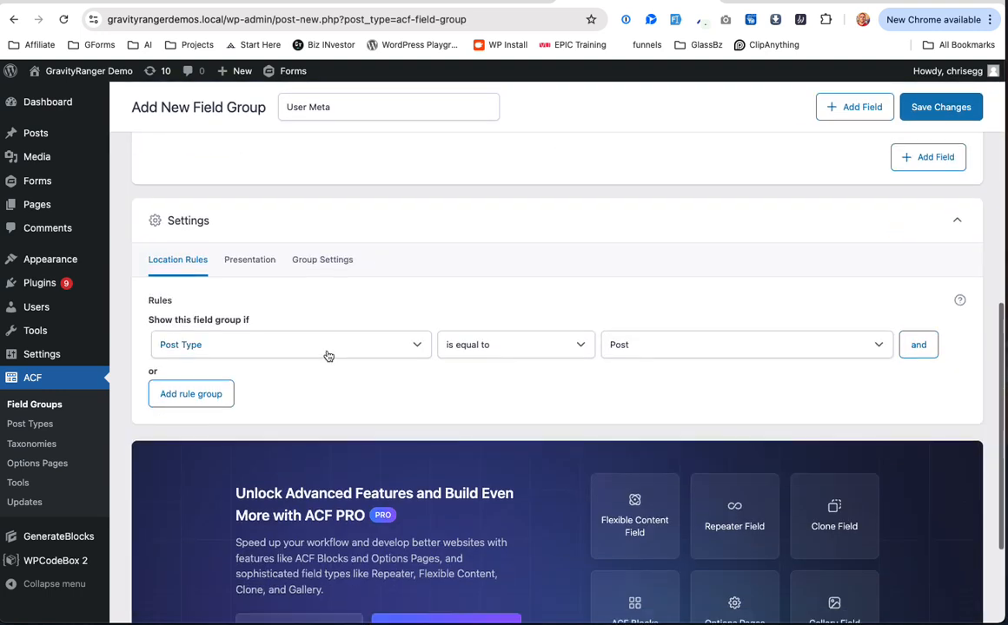
click(328, 353)
scroll(319, 437, down, 3)
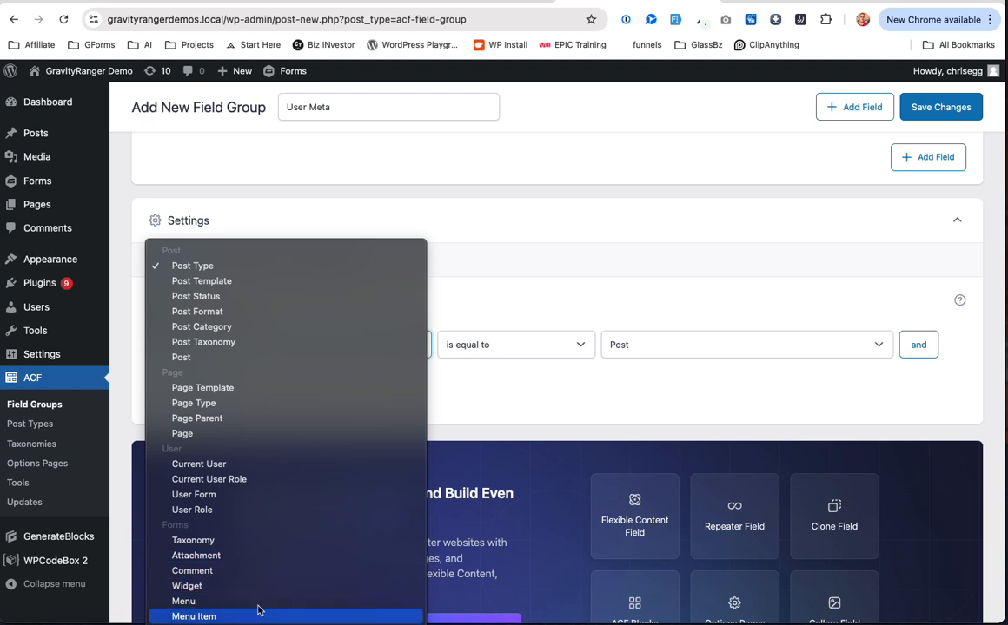
click(259, 465)
click(743, 356)
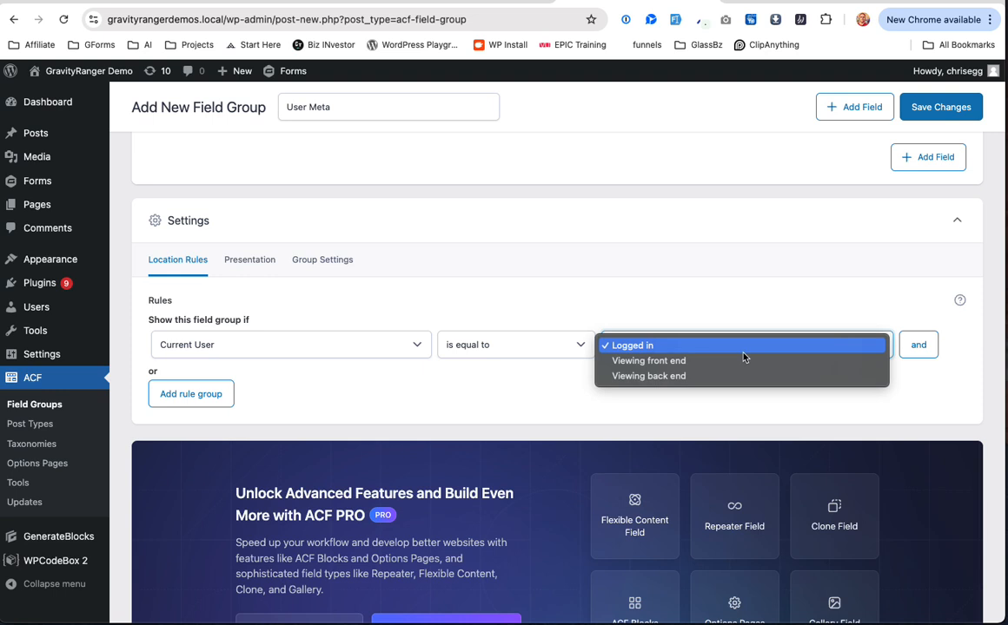
click(677, 358)
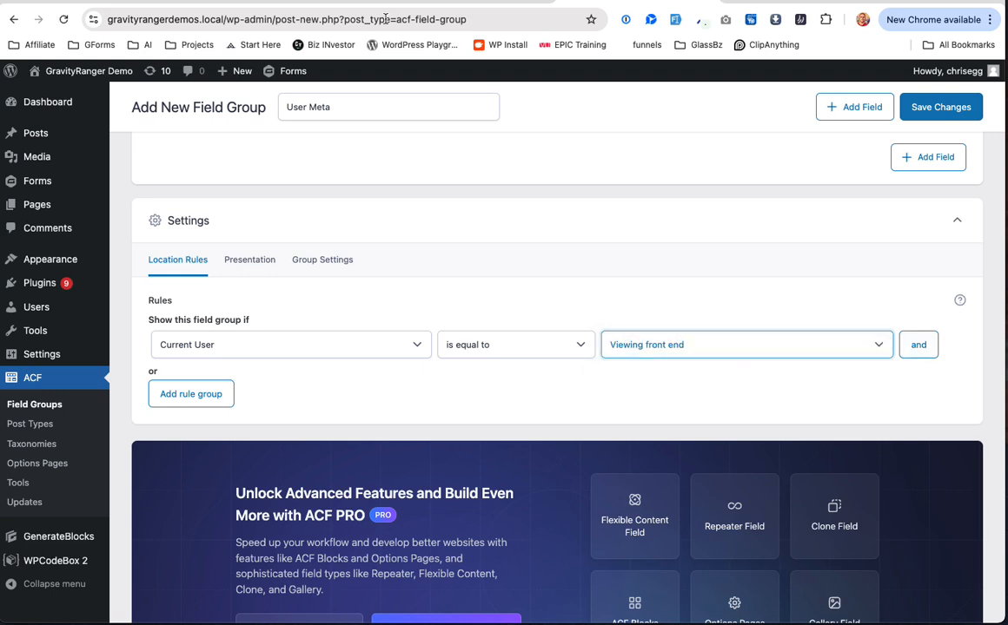
Step: Check the live site's User Fields group, then base User Meta's rule on User Role
click(428, 3)
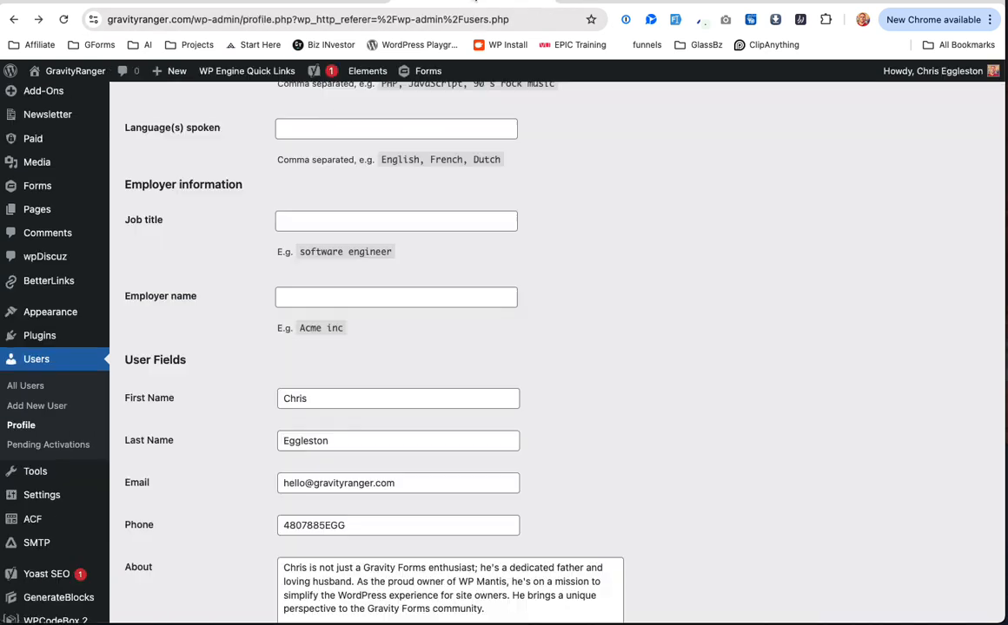
click(49, 520)
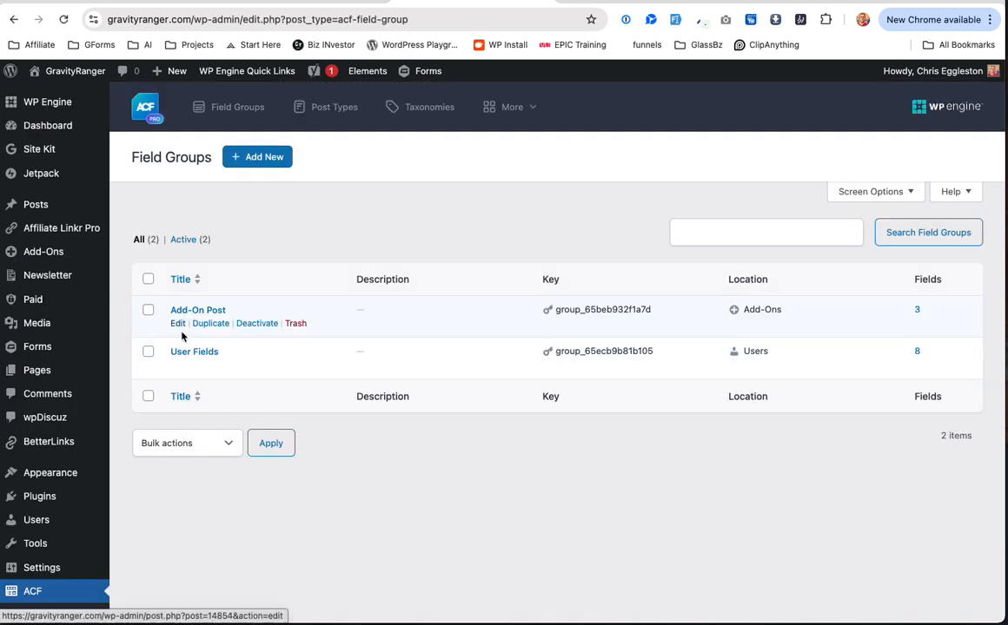
click(177, 351)
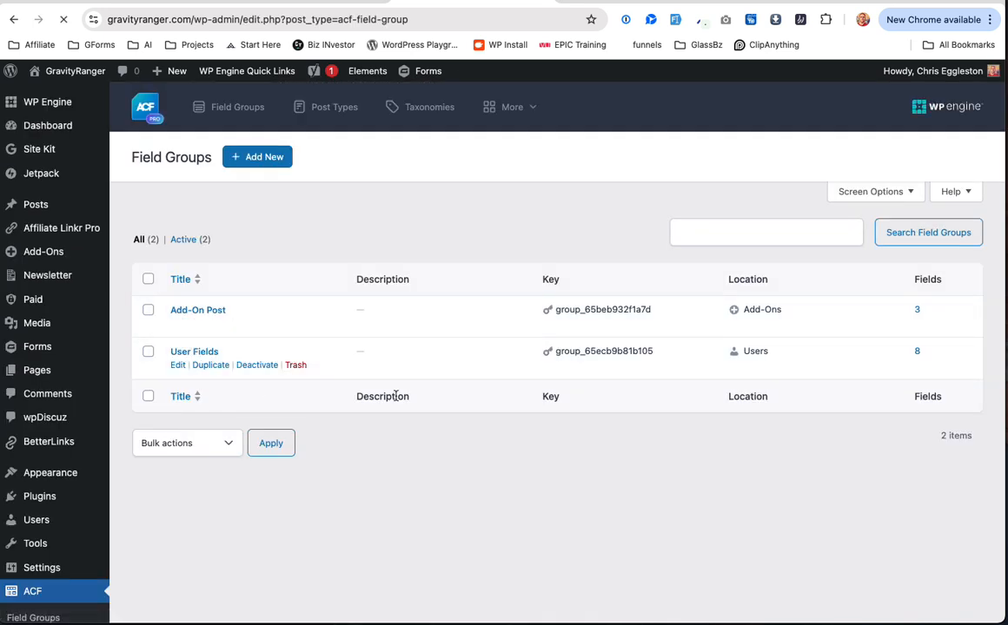
scroll(330, 405, down, 10)
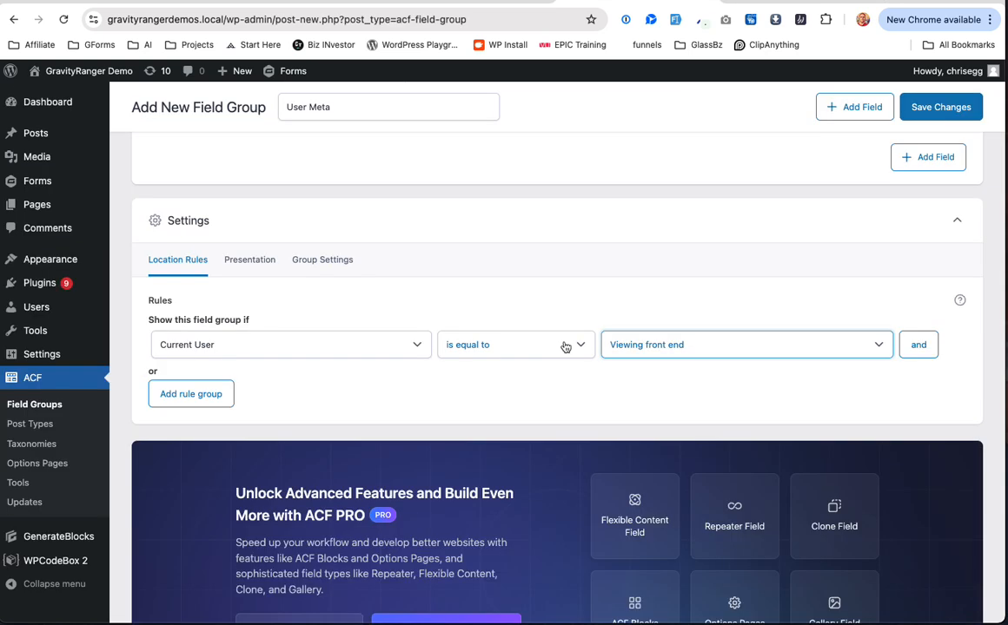
click(314, 348)
click(300, 398)
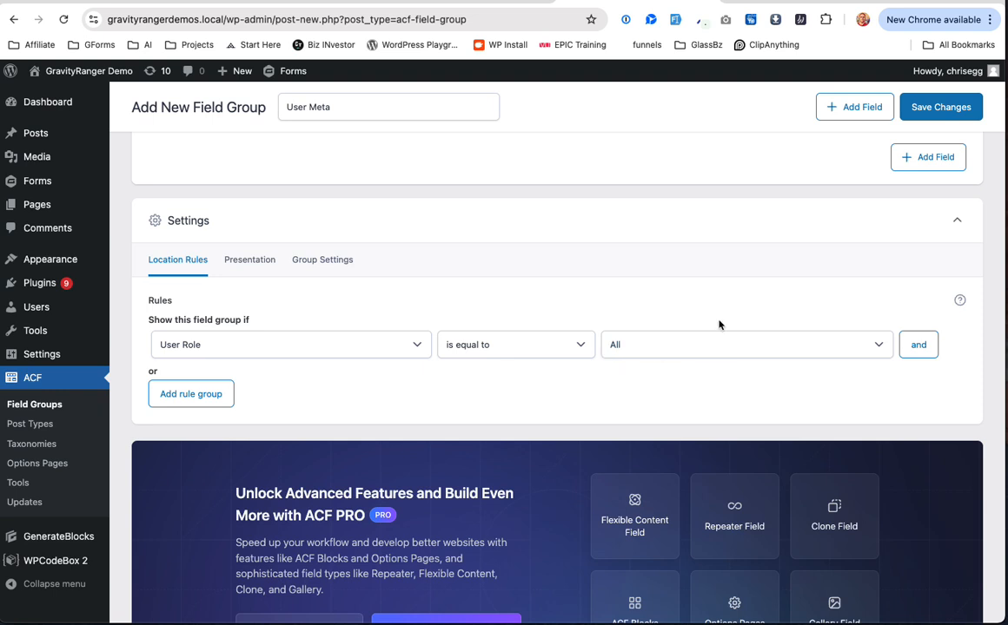
Step: Save the User Meta group with its User Role is equal to All rule
scroll(539, 348, up, 15)
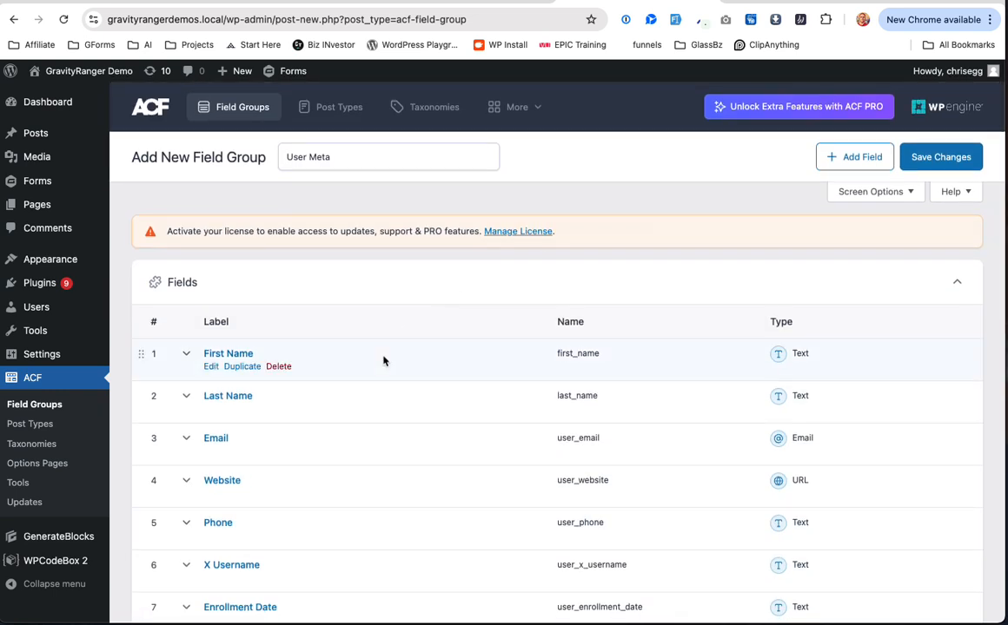
scroll(382, 360, down, 15)
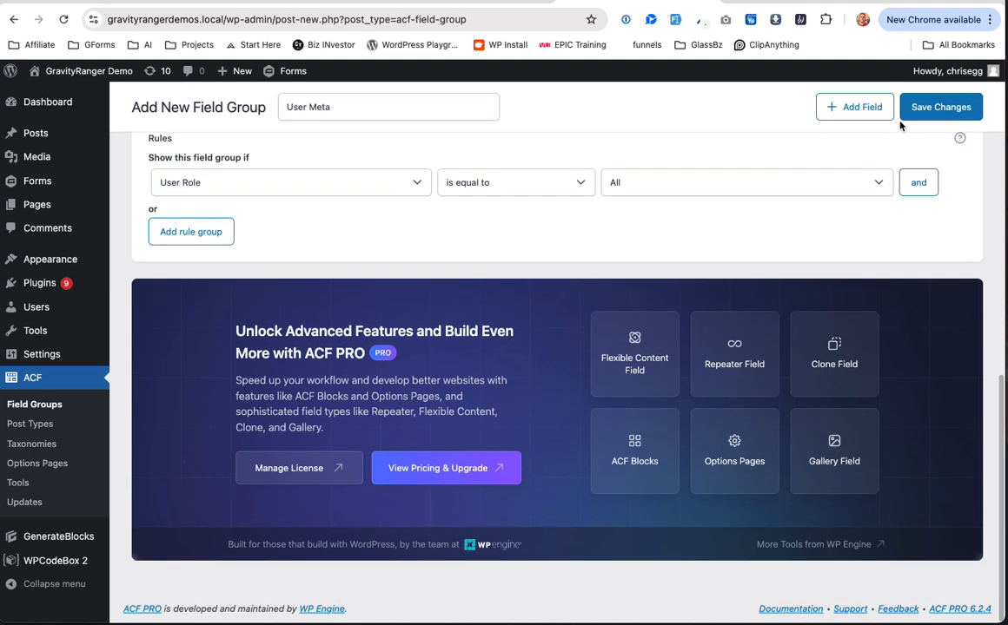
click(944, 102)
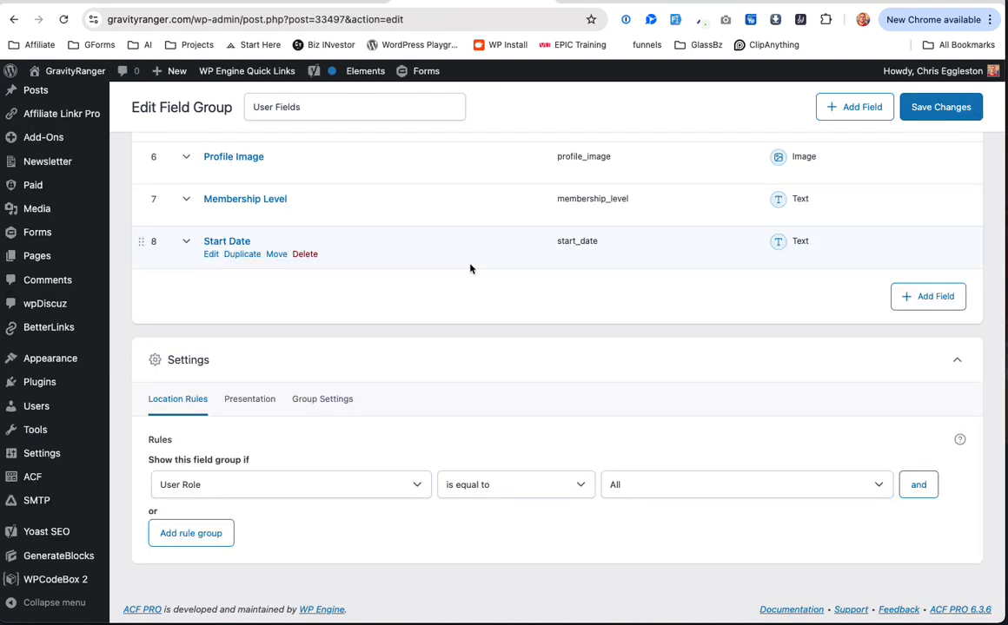
Step: Review the live User Fields group's presentation and general settings
scroll(470, 269, up, 2)
scroll(470, 268, up, 5)
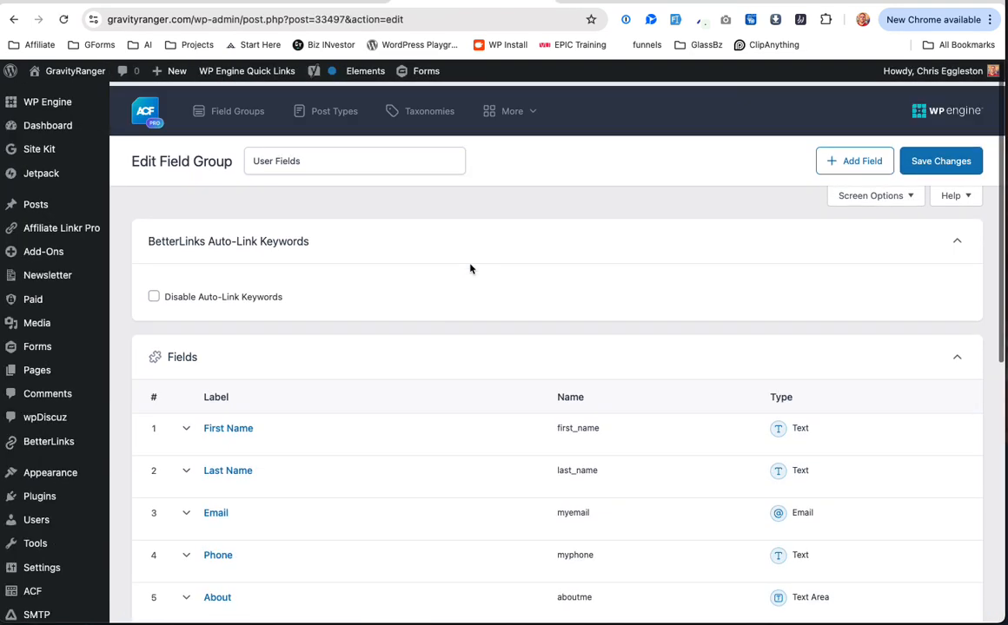
scroll(470, 269, down, 5)
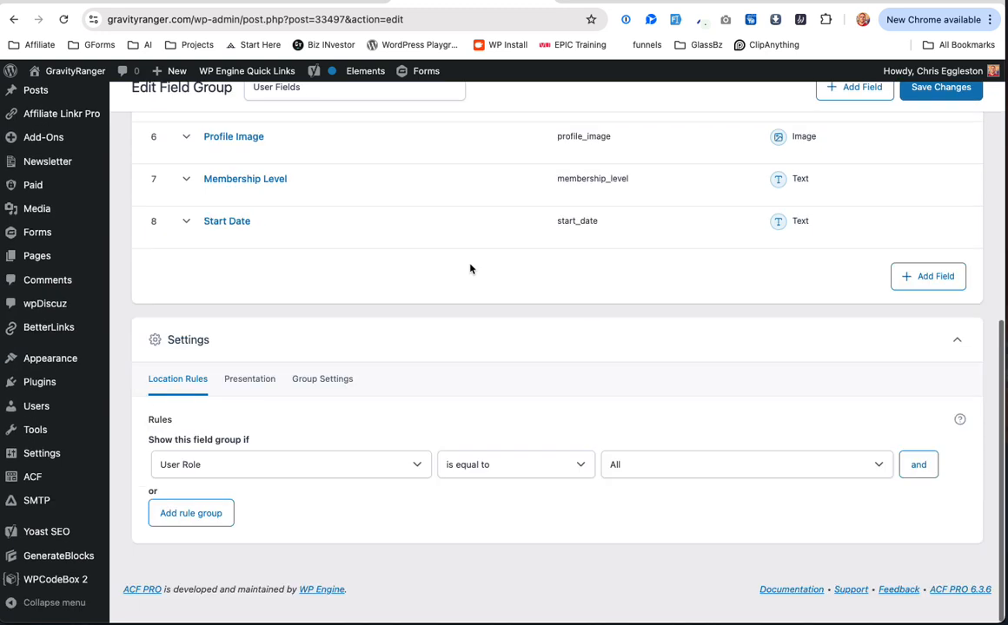
click(269, 401)
scroll(365, 403, down, 3)
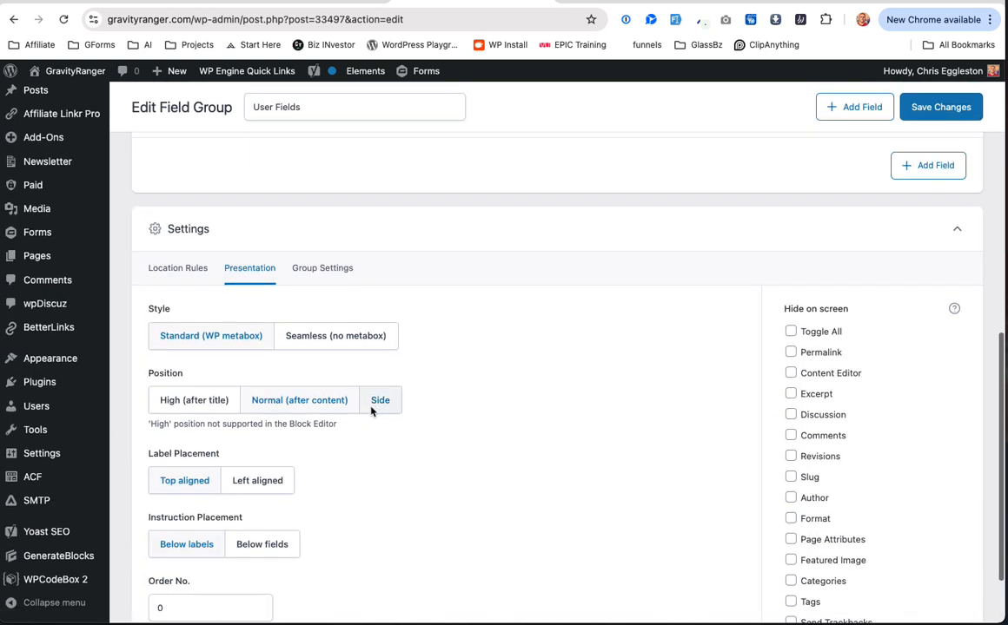
scroll(331, 276, down, 2)
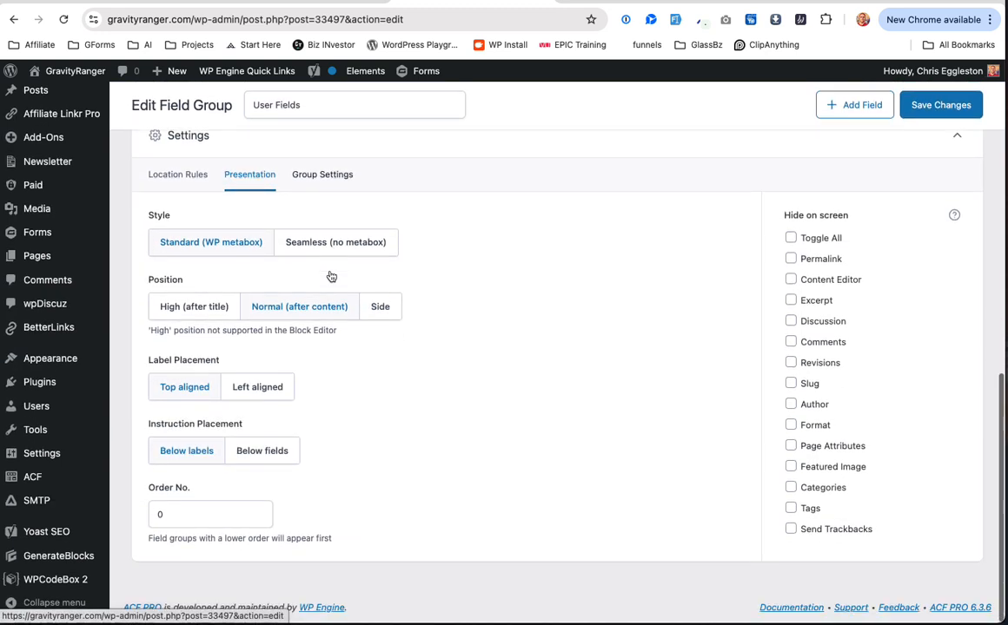
click(322, 177)
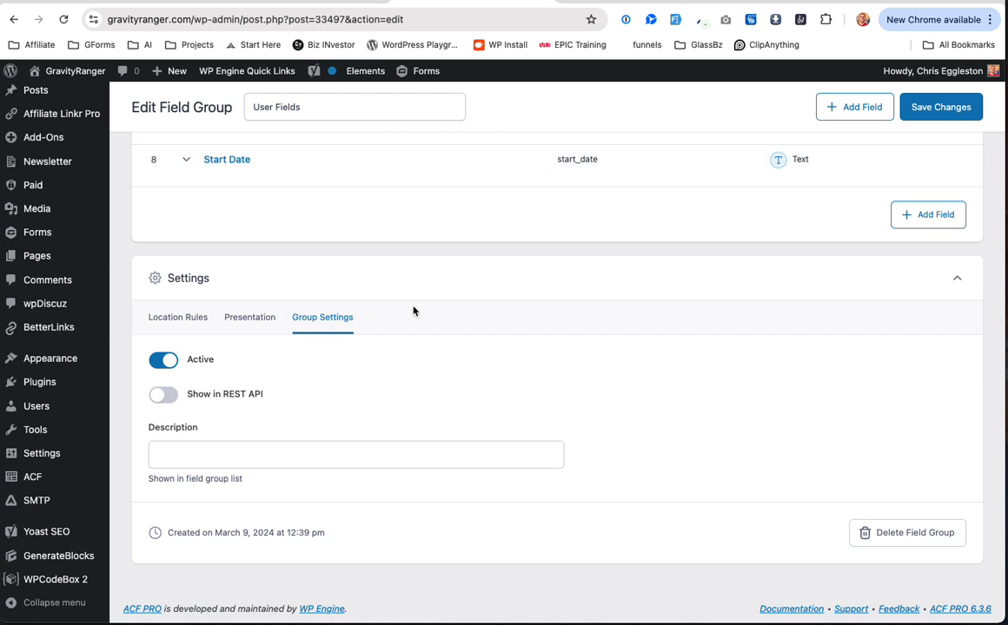
scroll(414, 311, up, 10)
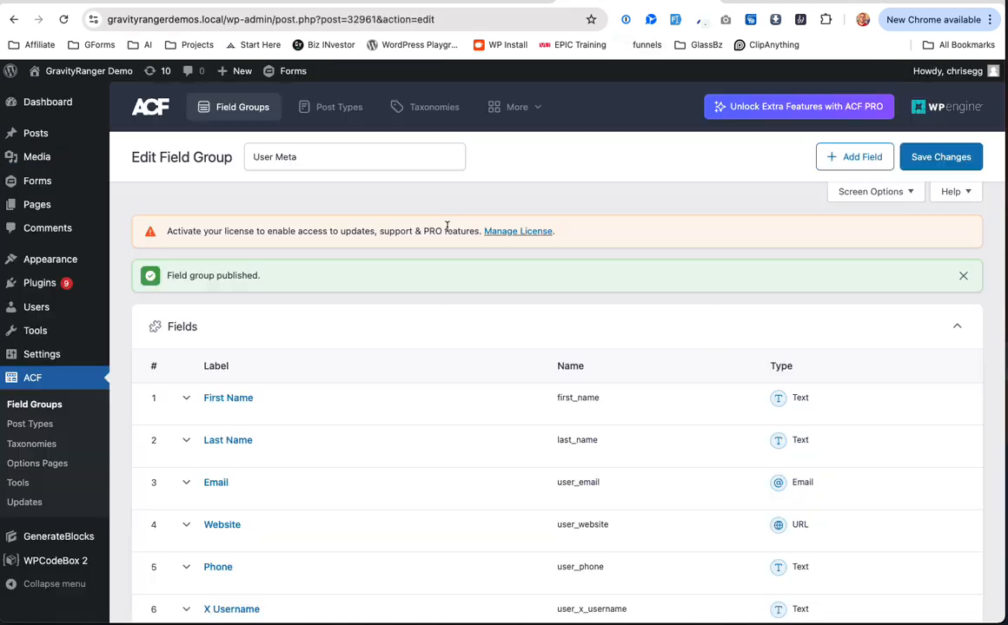
scroll(366, 376, down, 10)
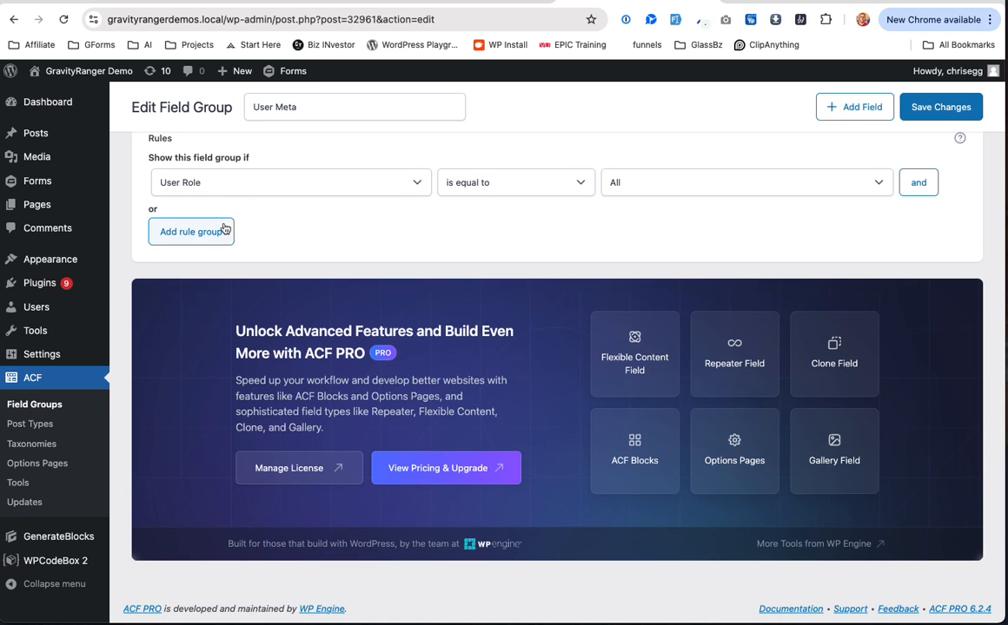
scroll(227, 260, up, 1)
Step: Set User Meta's label placement to Left aligned and save the field group
click(250, 177)
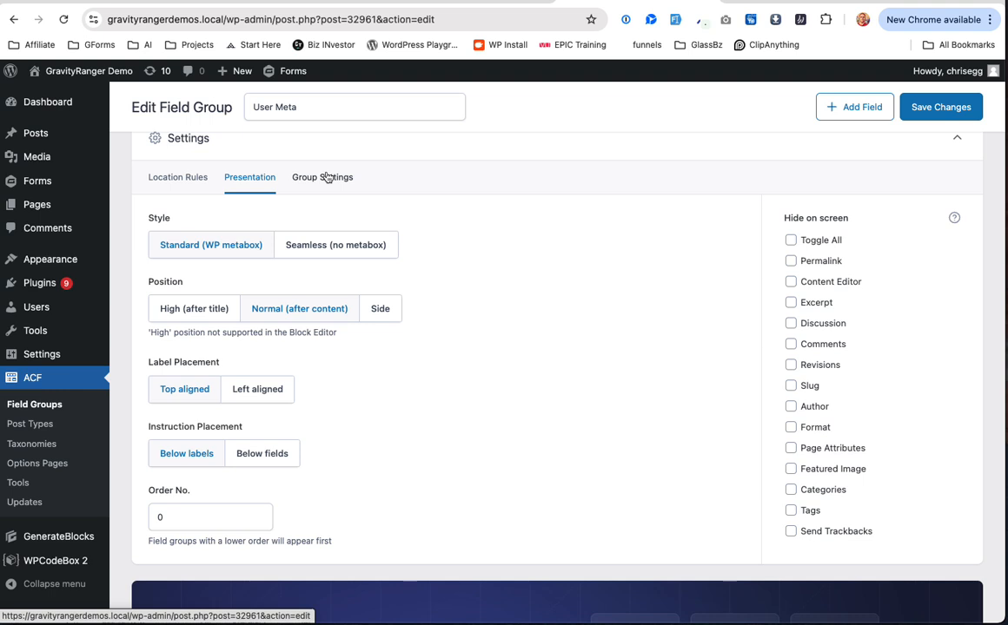
click(255, 393)
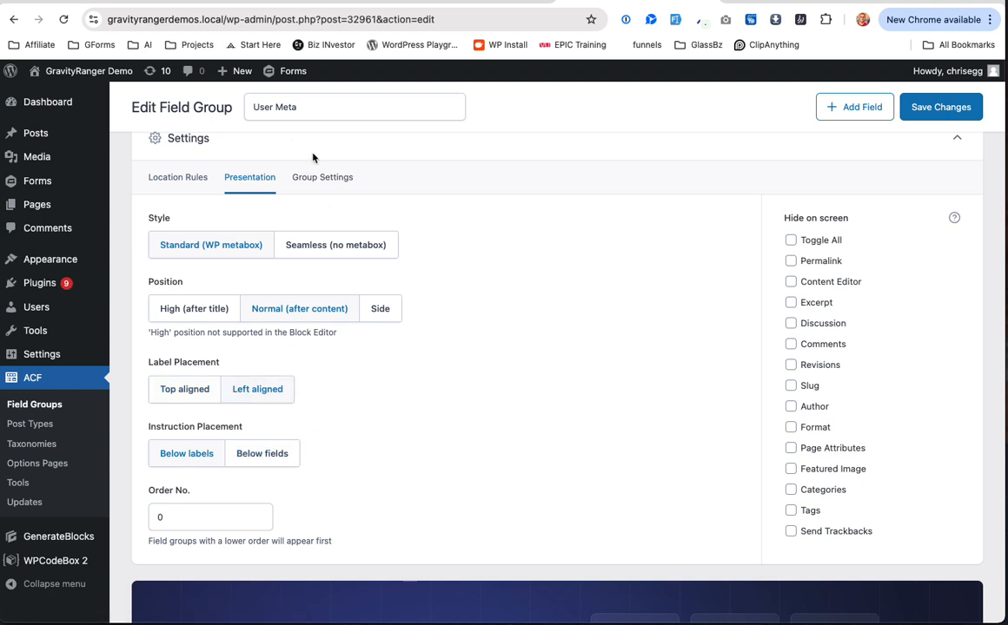
click(321, 181)
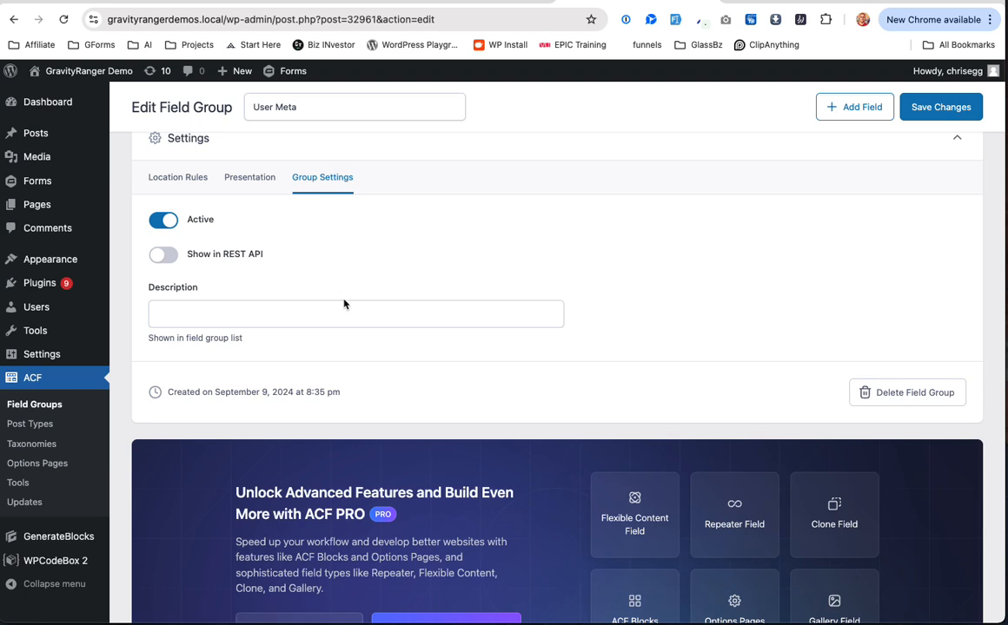
click(928, 110)
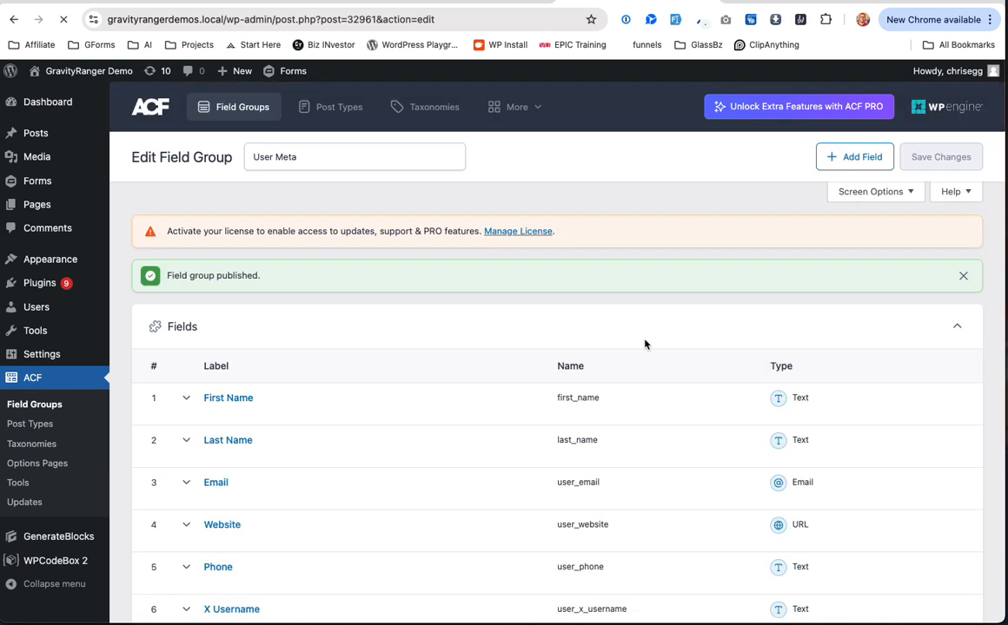
Step: Review the live User Fields group's location rules
scroll(530, 434, down, 4)
scroll(530, 434, down, 4)
click(188, 278)
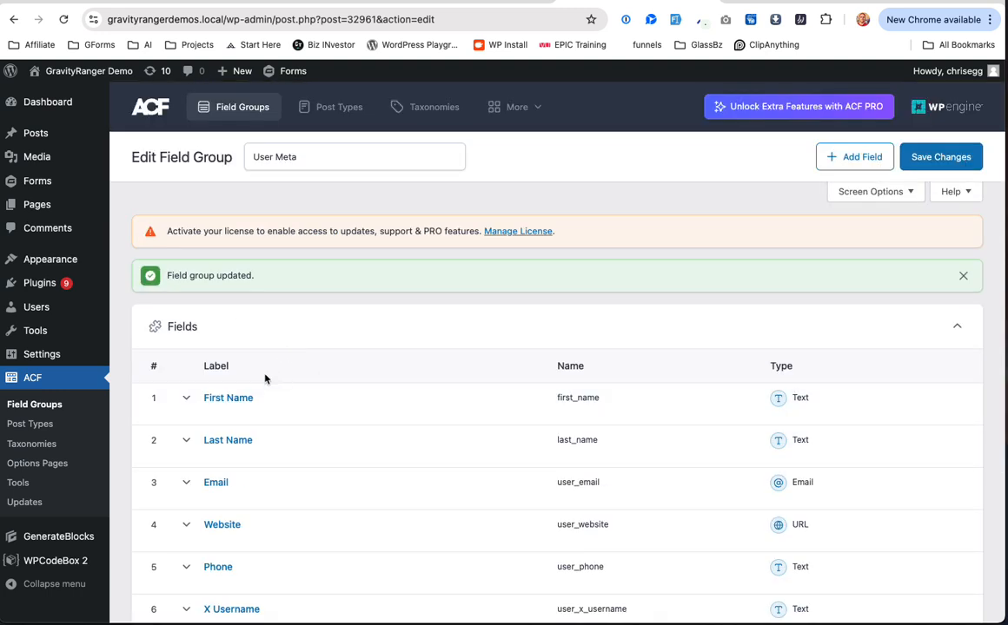
scroll(265, 378, down, 10)
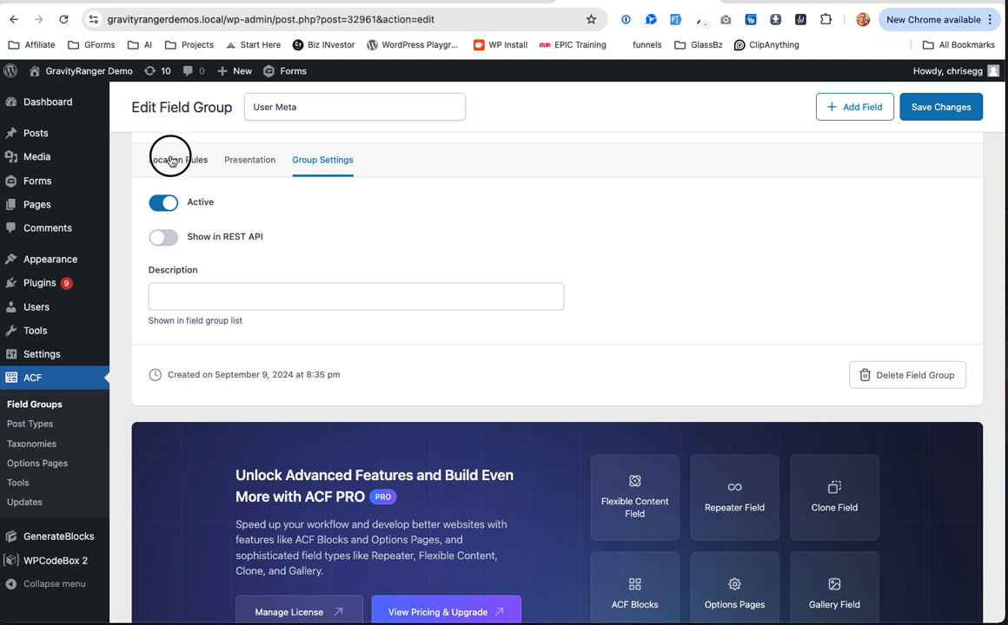
click(171, 159)
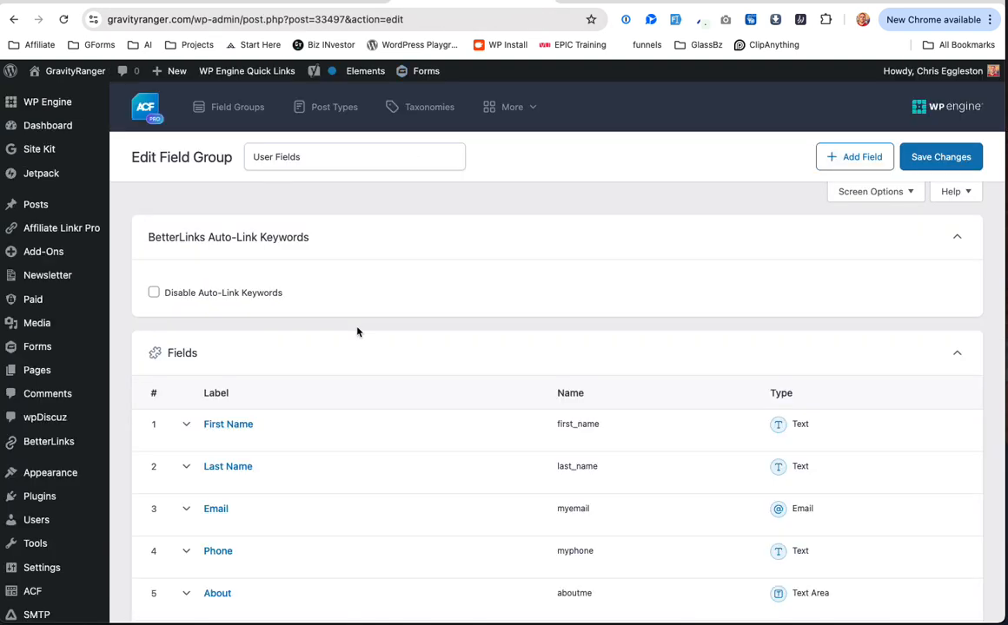
scroll(356, 332, down, 7)
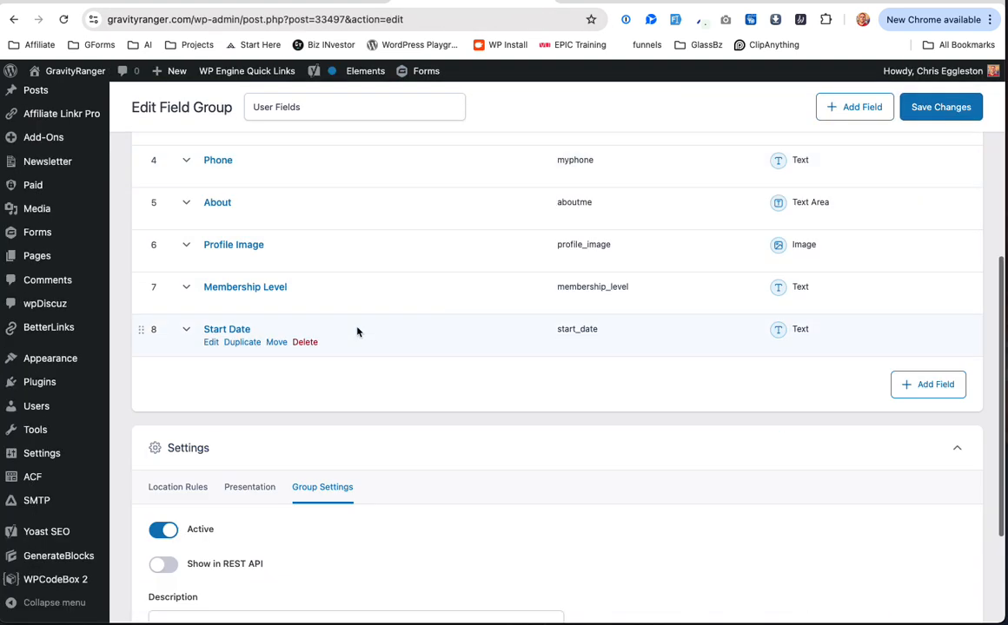
click(178, 304)
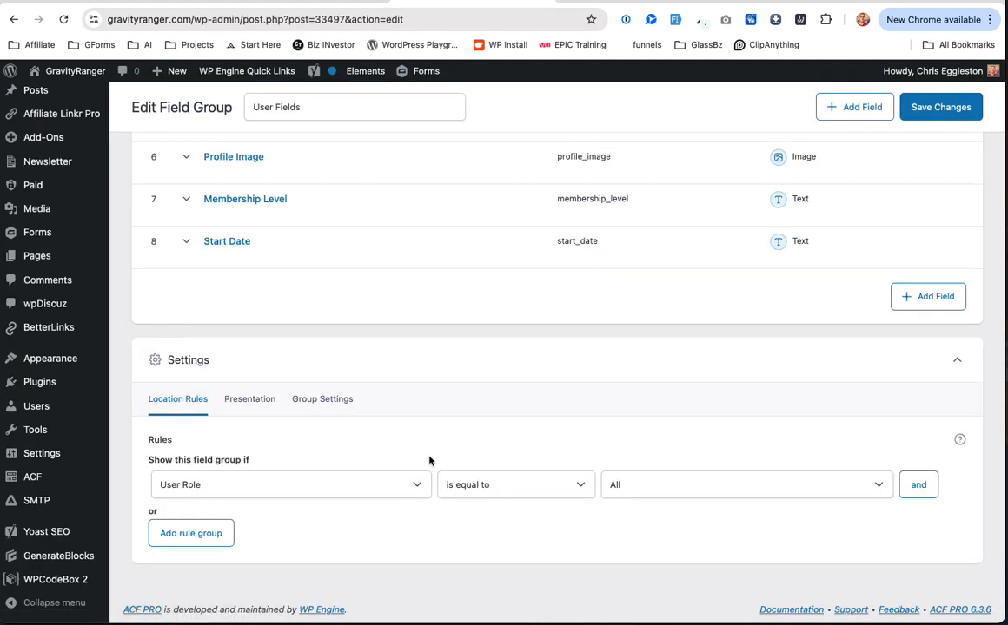
scroll(429, 459, up, 15)
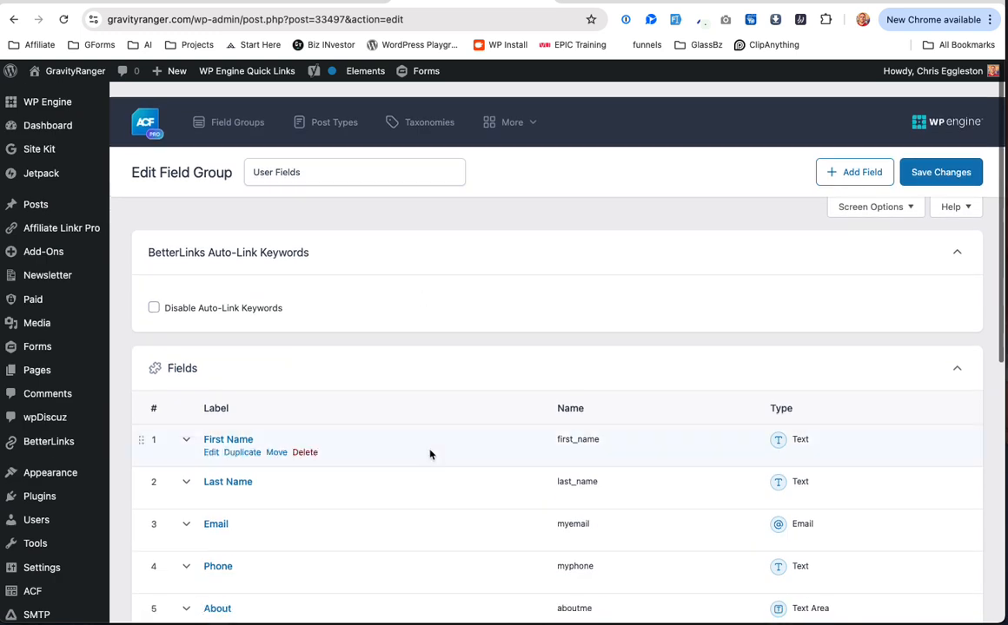
Step: Inspect the live First Name field's settings, then switch to the demo site's User Meta group
click(208, 437)
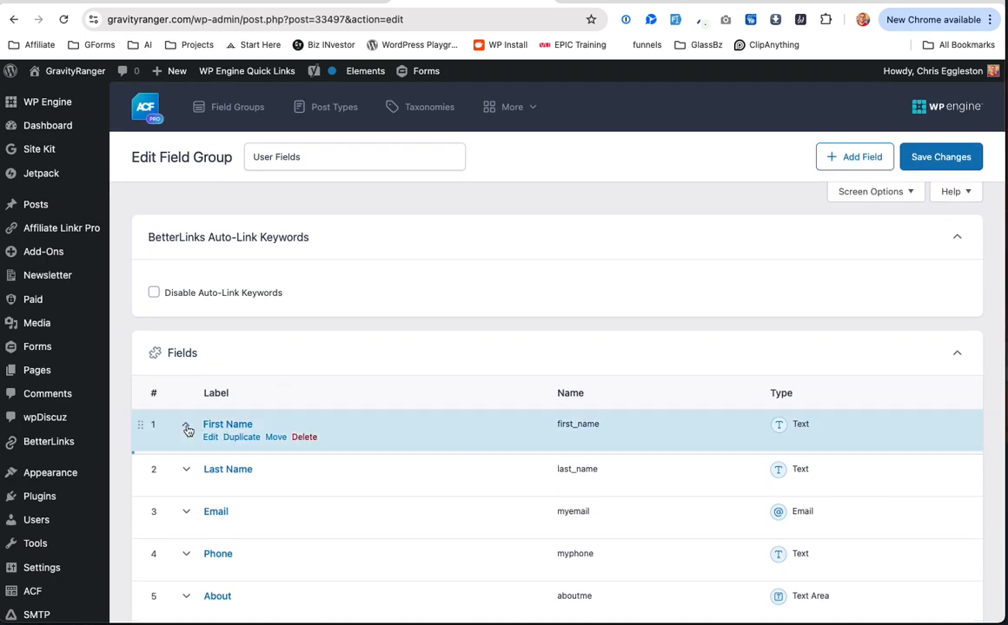
scroll(378, 444, down, 5)
scroll(378, 444, down, 2)
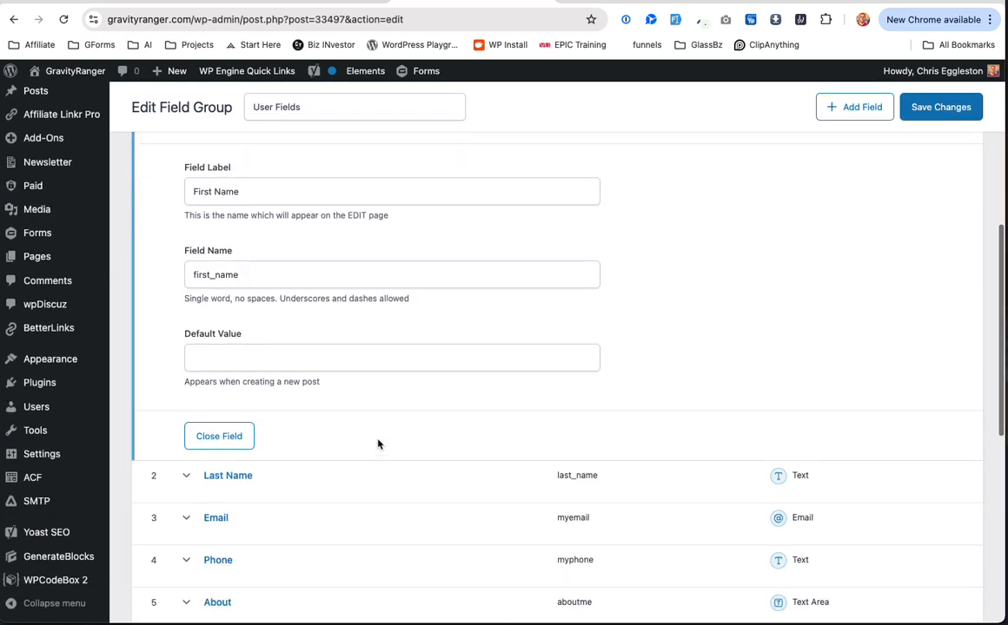
scroll(378, 444, down, 1)
scroll(378, 444, up, 8)
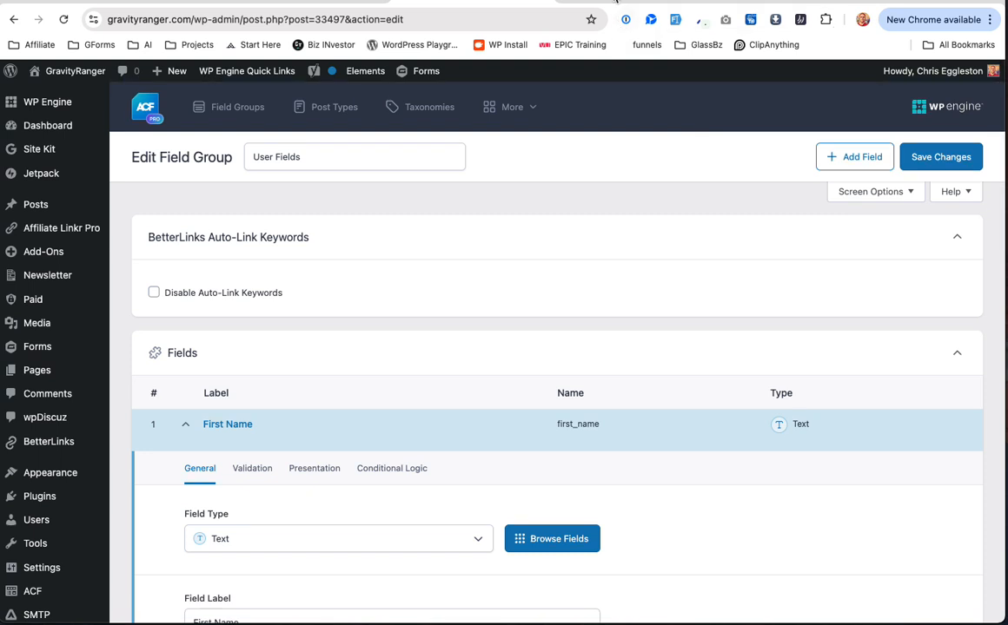
click(617, 0)
scroll(528, 309, up, 10)
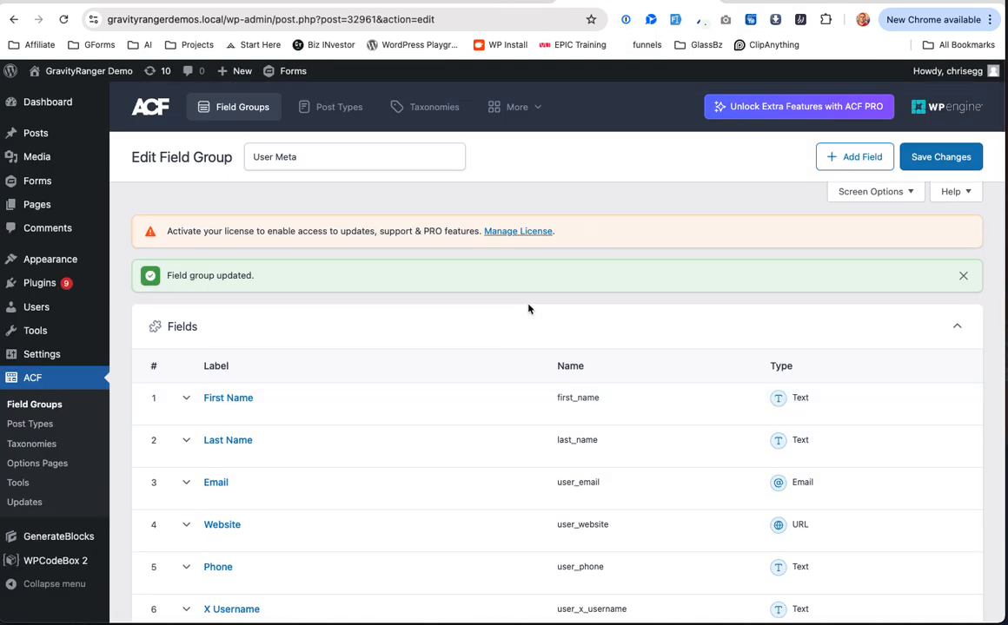
Step: Prefix the Last Name and First Name field names with user_ and save the group
scroll(528, 308, down, 3)
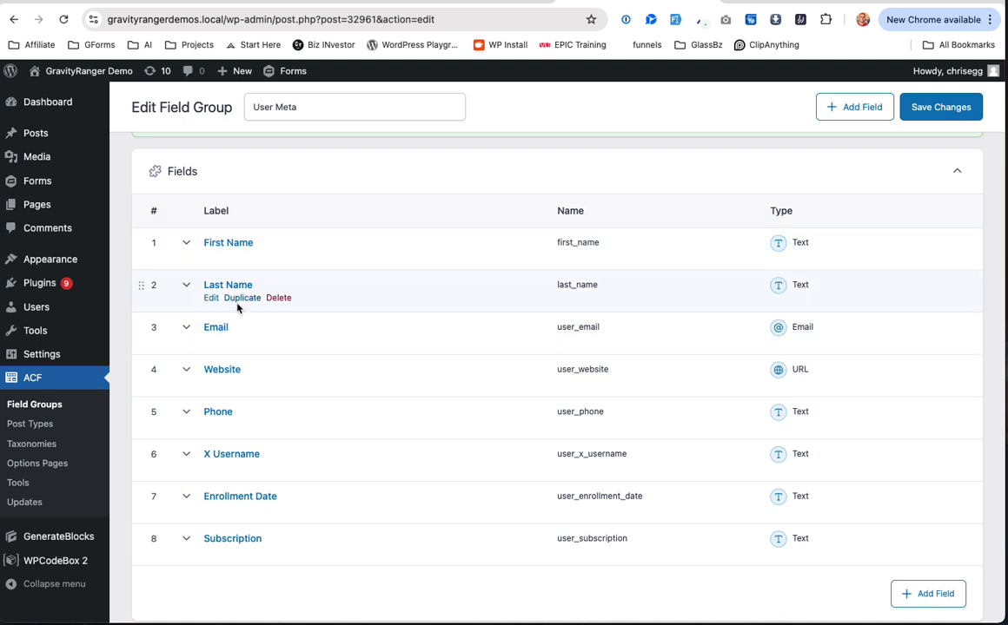
click(219, 285)
click(191, 482)
click(189, 565)
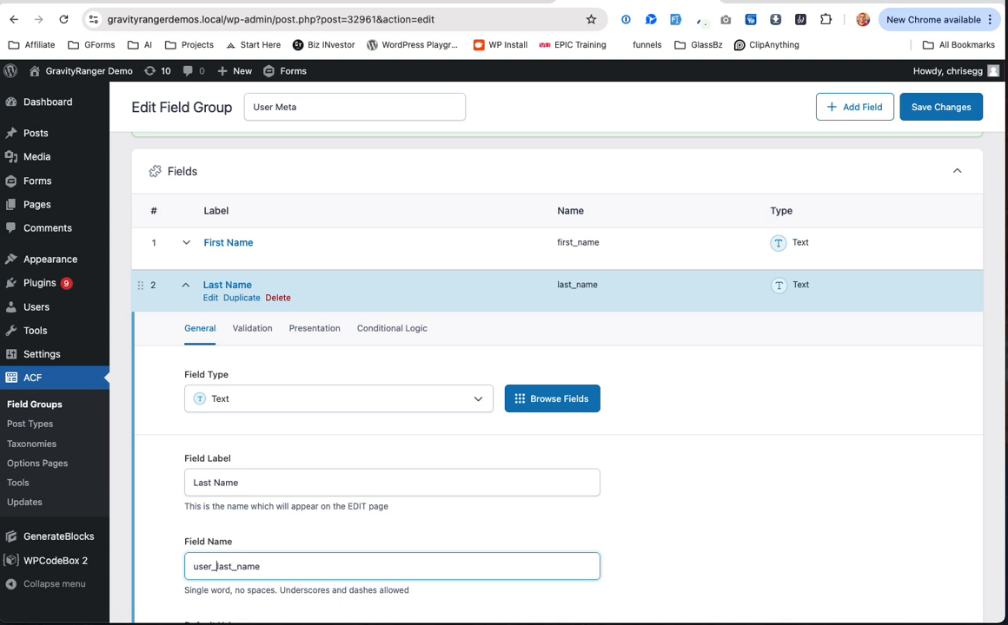
text(user_)
click(189, 287)
click(185, 242)
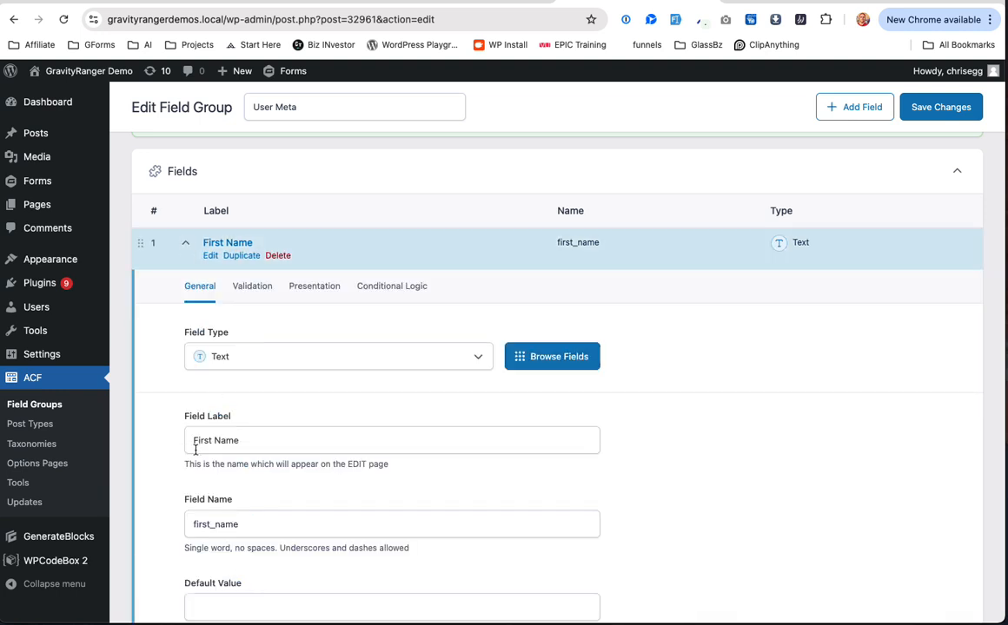
click(191, 532)
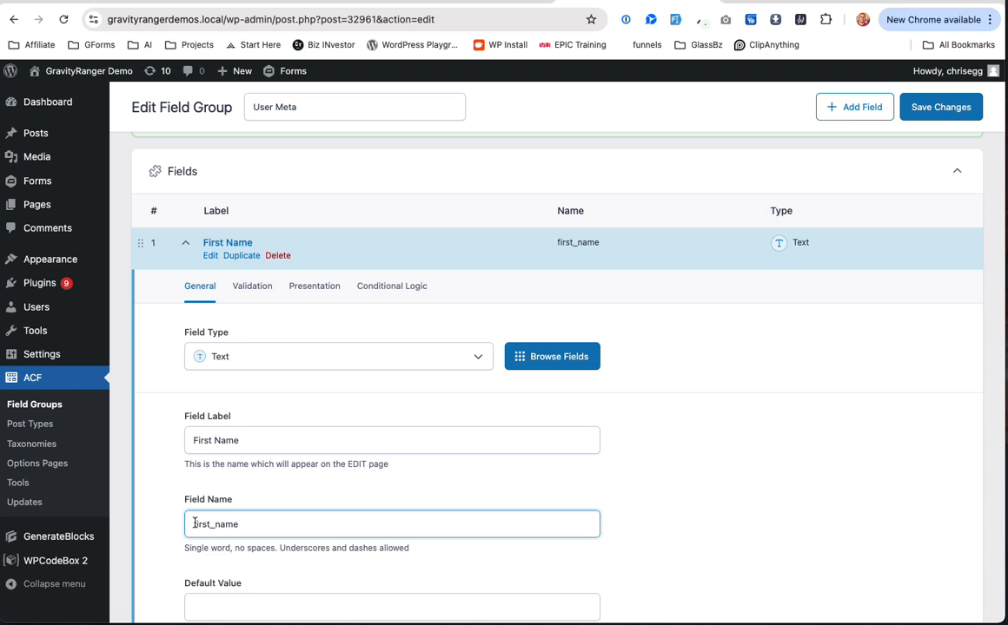
text(user_)
click(213, 243)
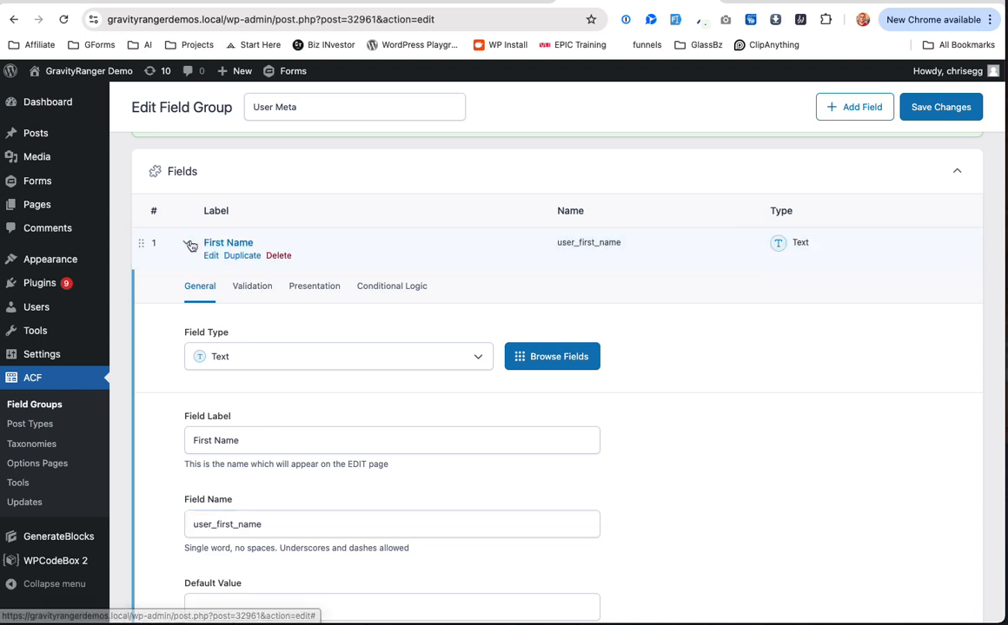
click(939, 111)
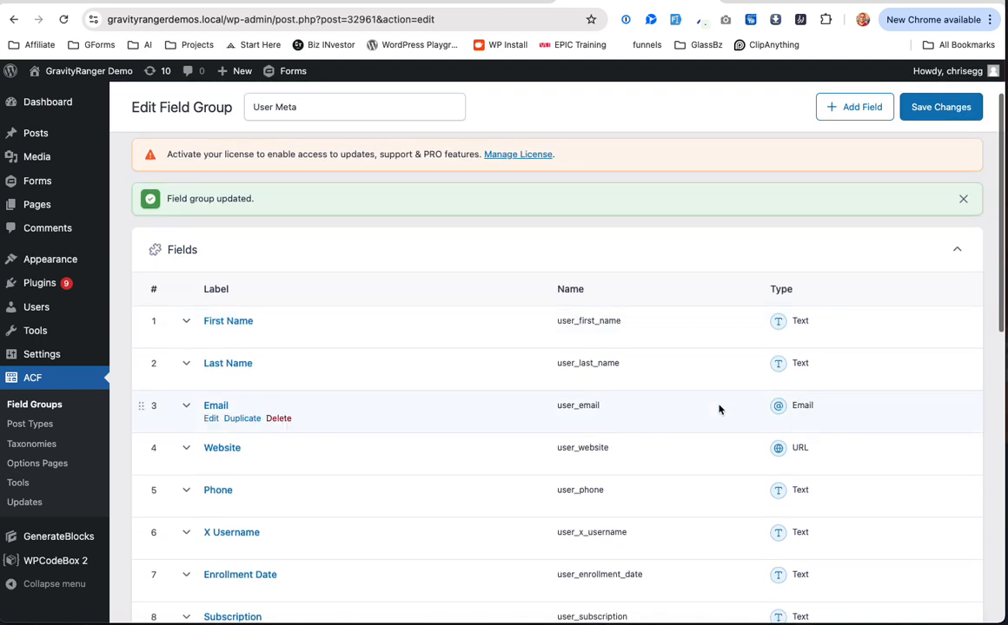
Step: Open the user Profile page in a new browser tab
scroll(719, 409, down, 1)
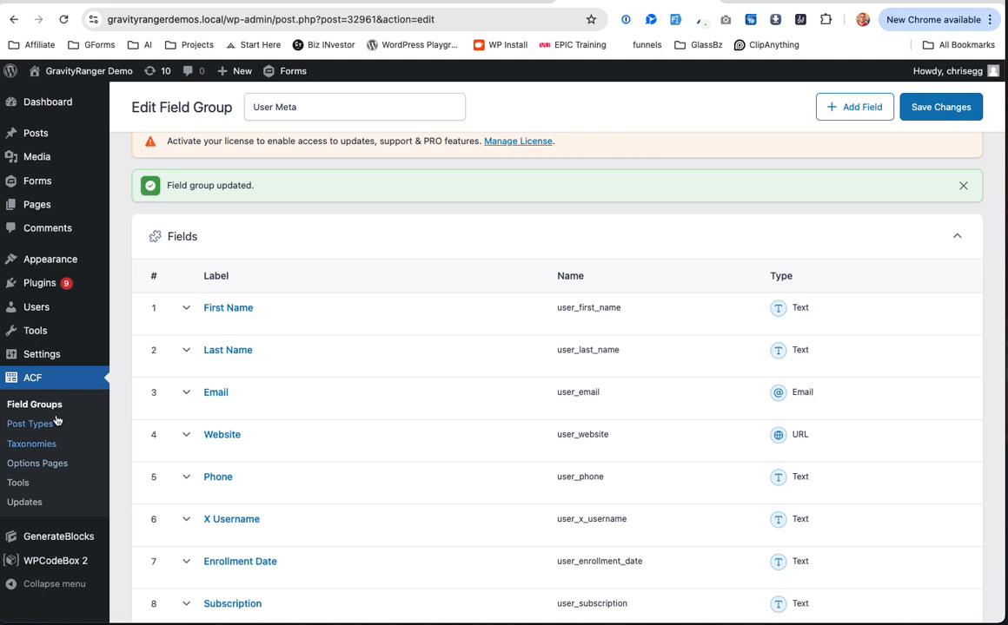
mouse_move(47, 313)
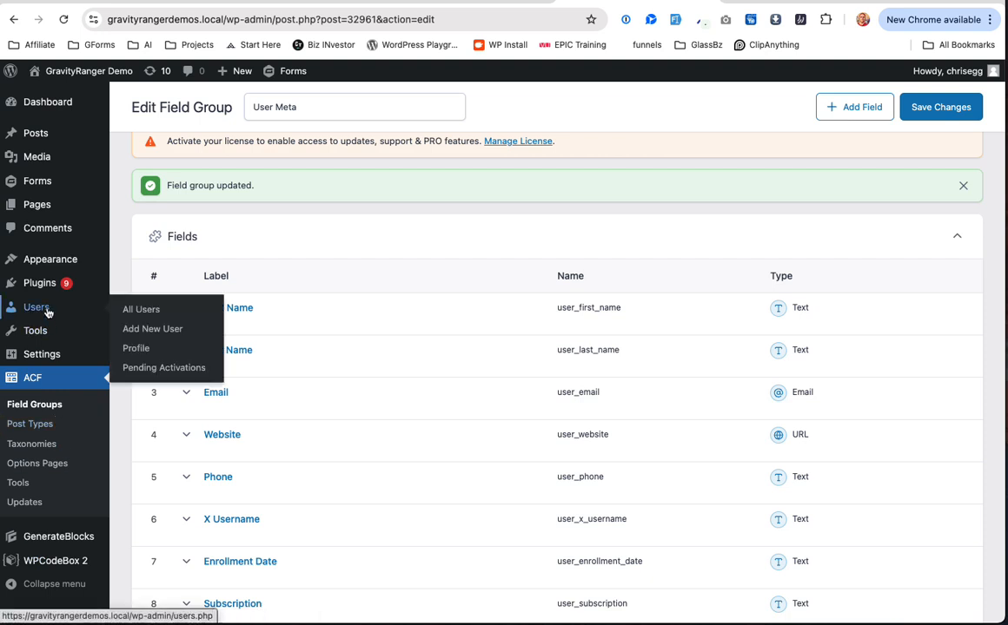
right_click(156, 310)
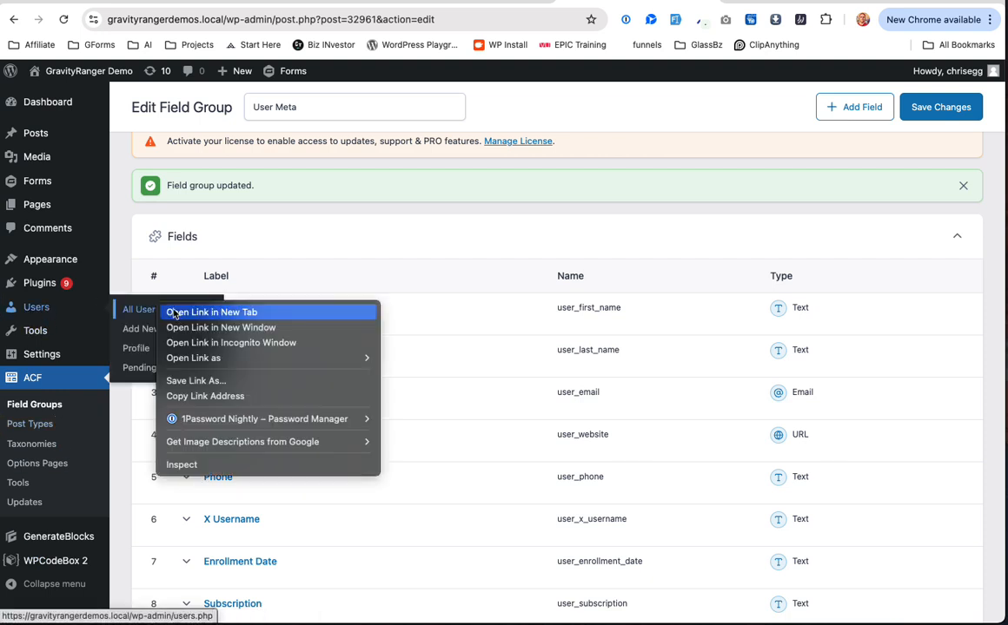
click(137, 349)
right_click(137, 348)
click(151, 353)
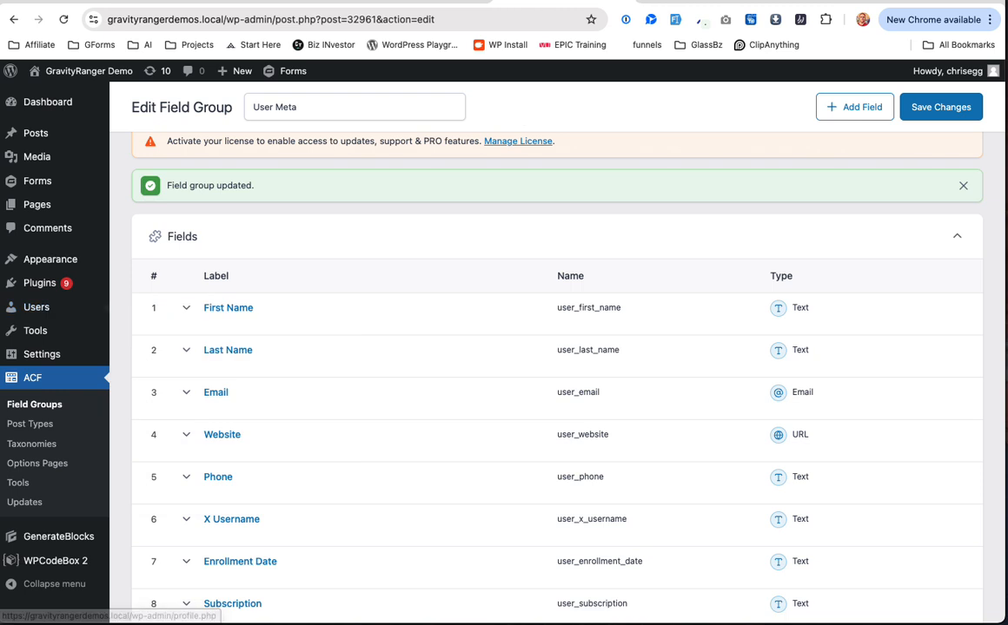
click(705, 1)
Step: Check the new User Meta section's eight fields on the Profile page
scroll(470, 435, down, 15)
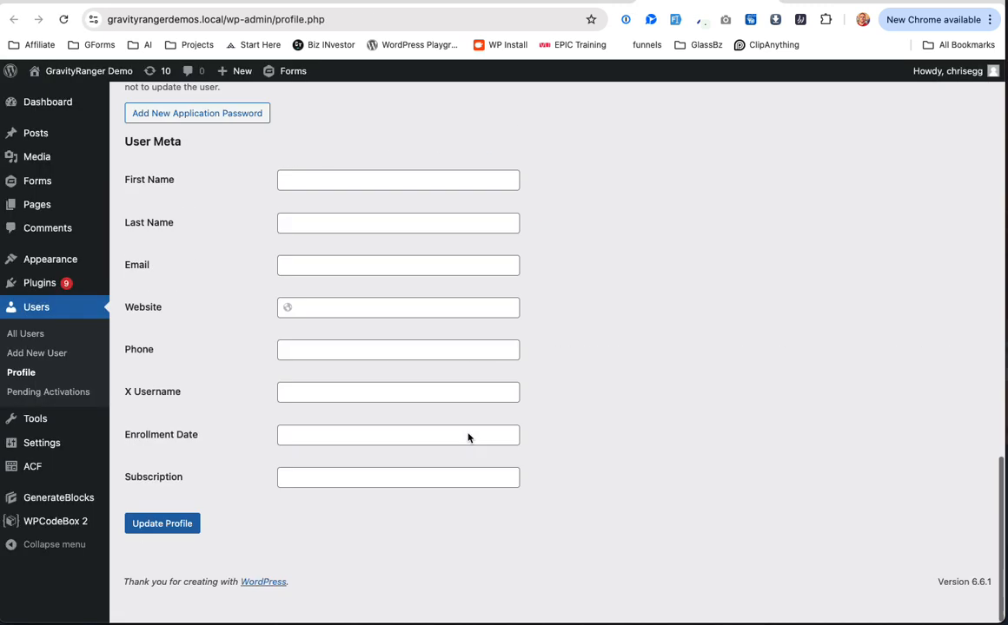
scroll(468, 436, up, 3)
click(392, 284)
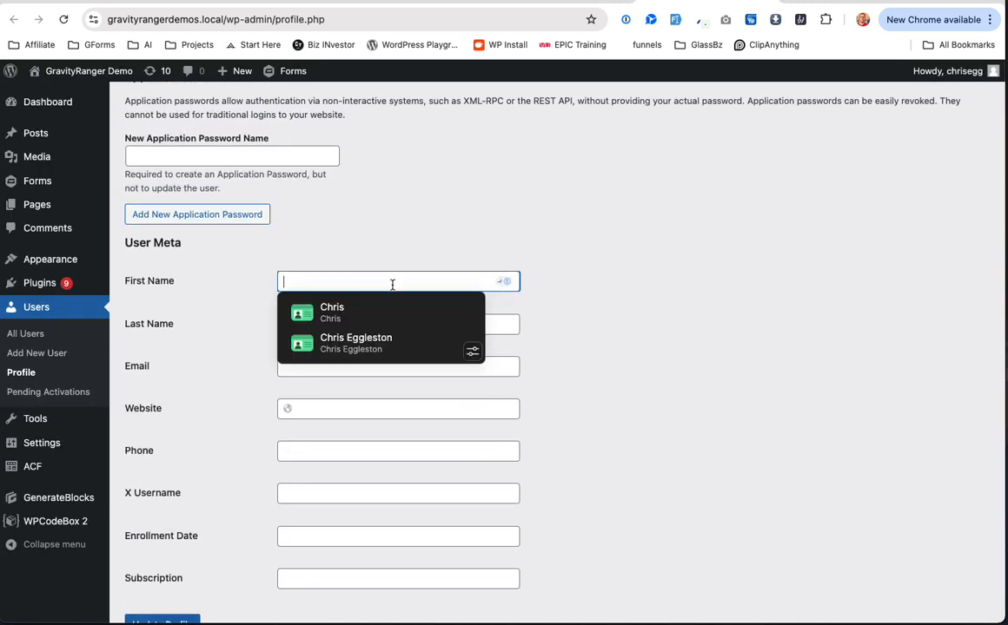
click(375, 412)
click(382, 445)
scroll(385, 448, down, 2)
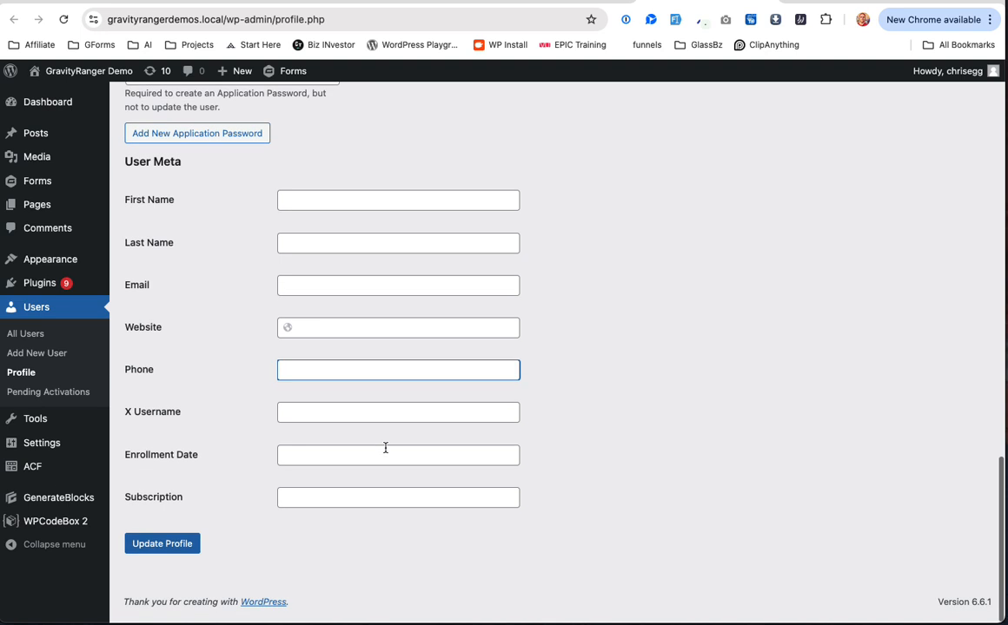
scroll(386, 448, up, 8)
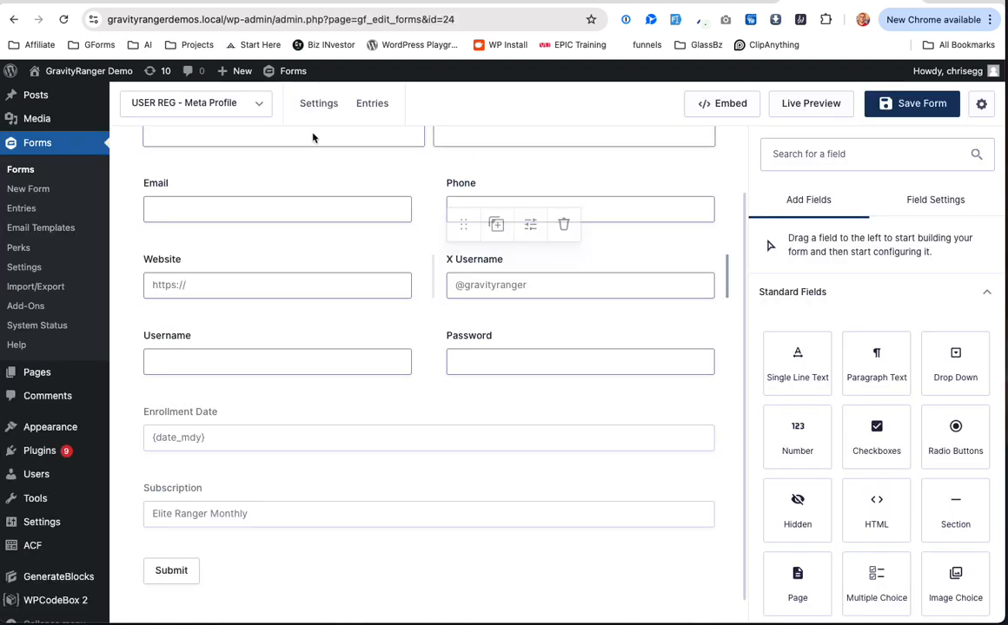
Step: Edit User Registration Feed 1 and open the User Meta Select Meta Key list
mouse_move(318, 111)
click(369, 384)
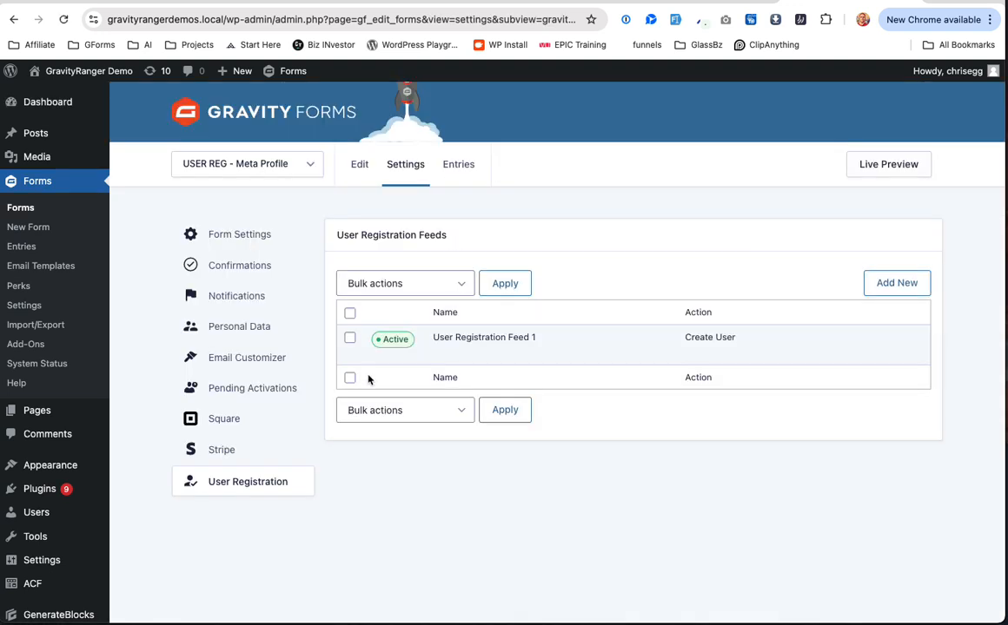
click(440, 353)
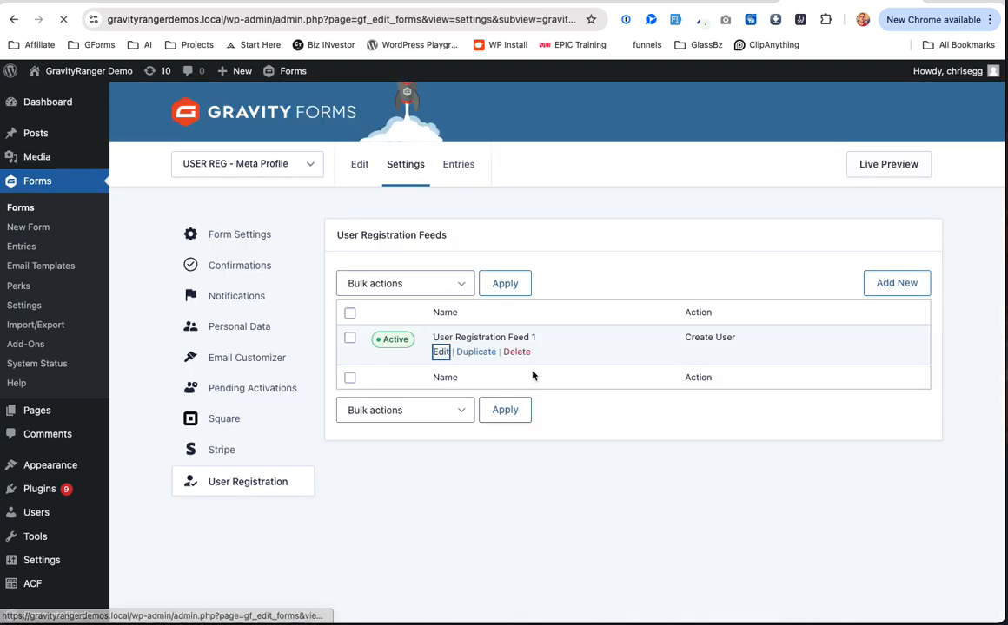
scroll(576, 454, down, 10)
scroll(577, 456, down, 3)
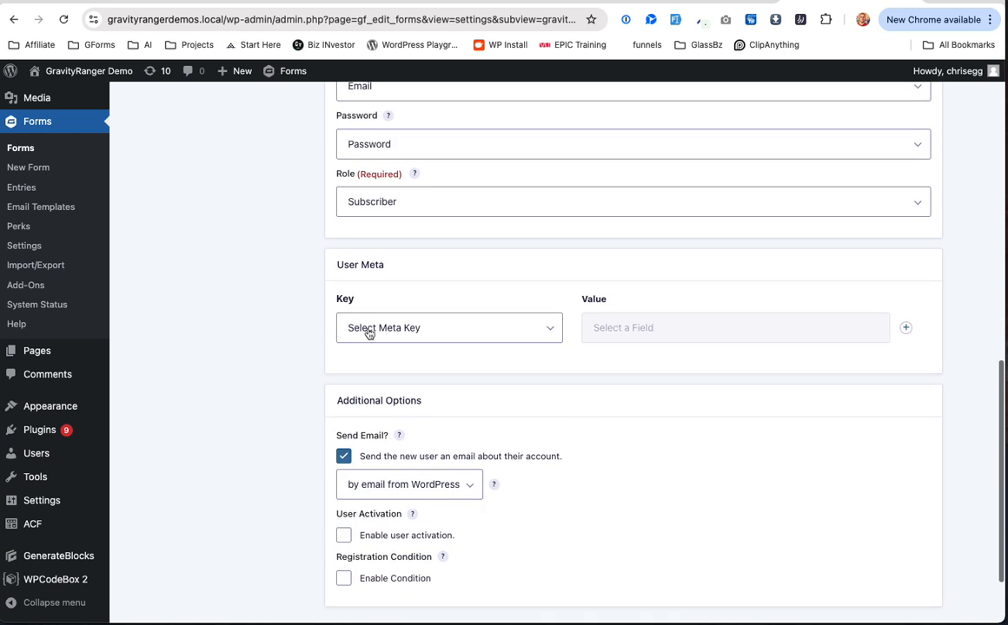
click(451, 324)
scroll(435, 338, down, 5)
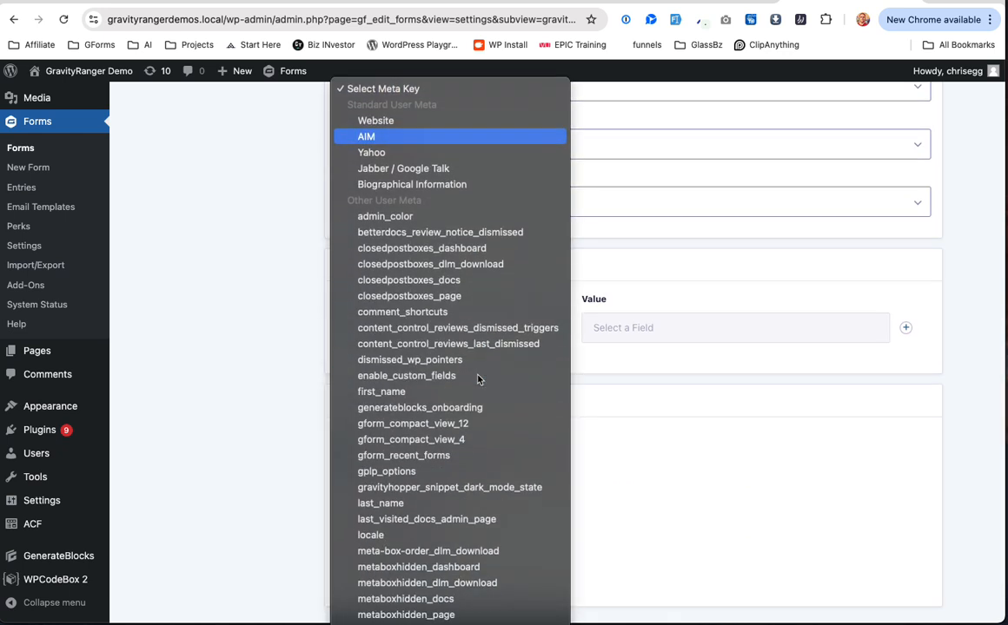
scroll(477, 378, down, 5)
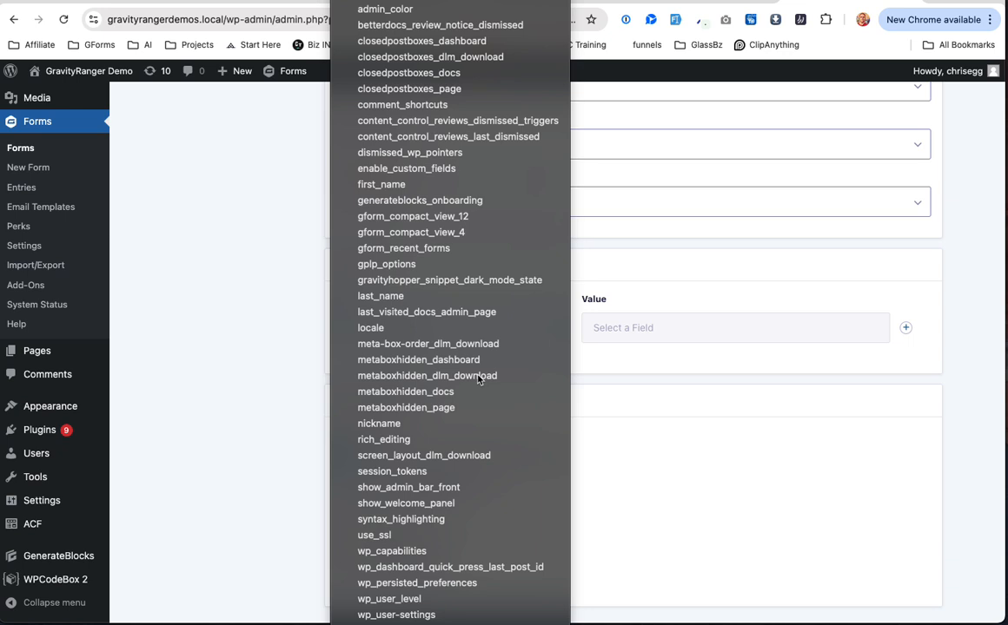
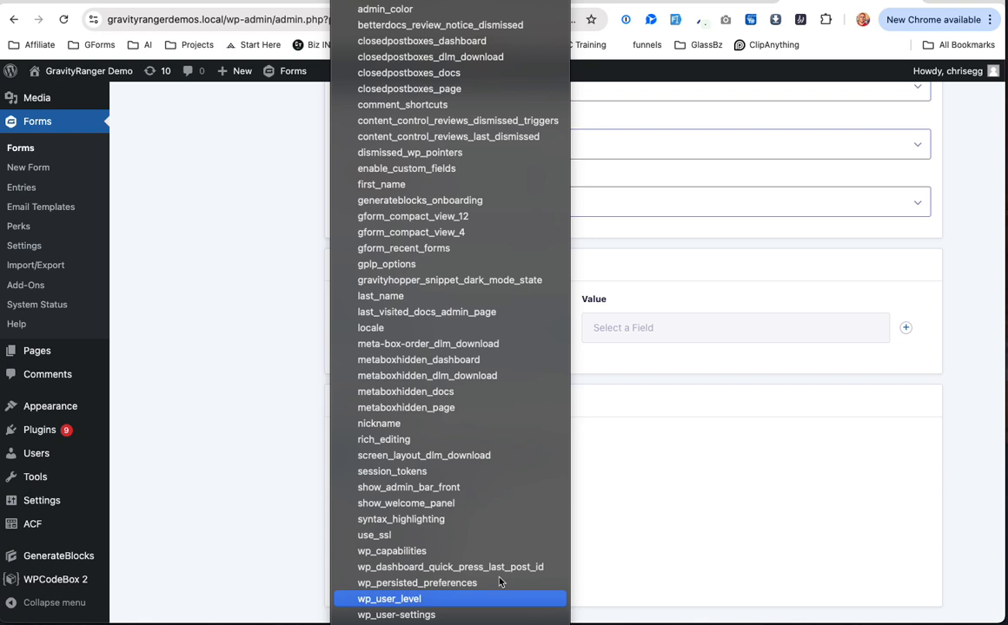
Step: Look up the First Name field's meta name user_first_name in the User Meta field group
click(670, 517)
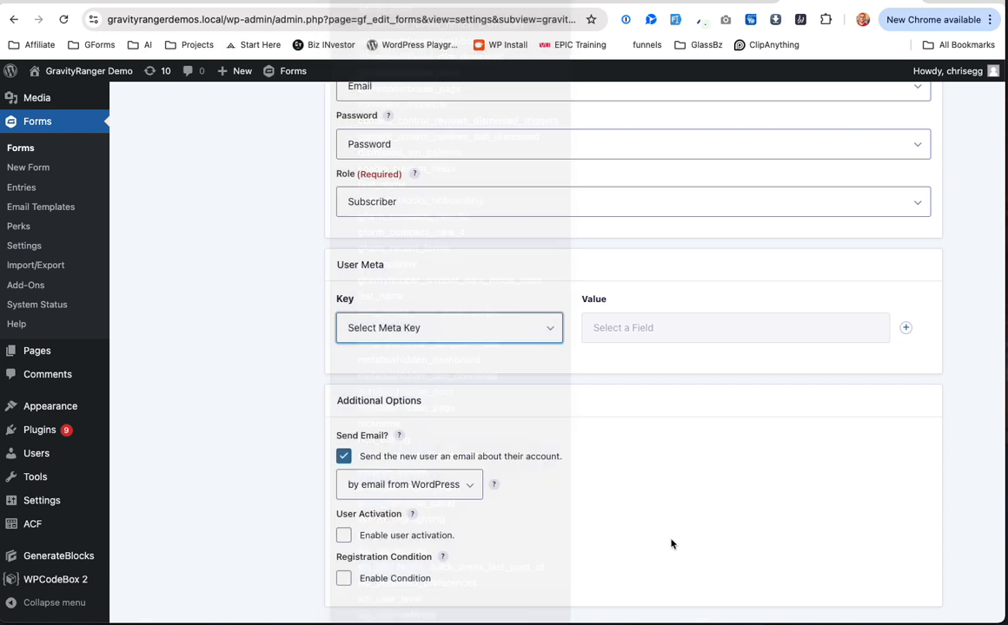
click(678, 1)
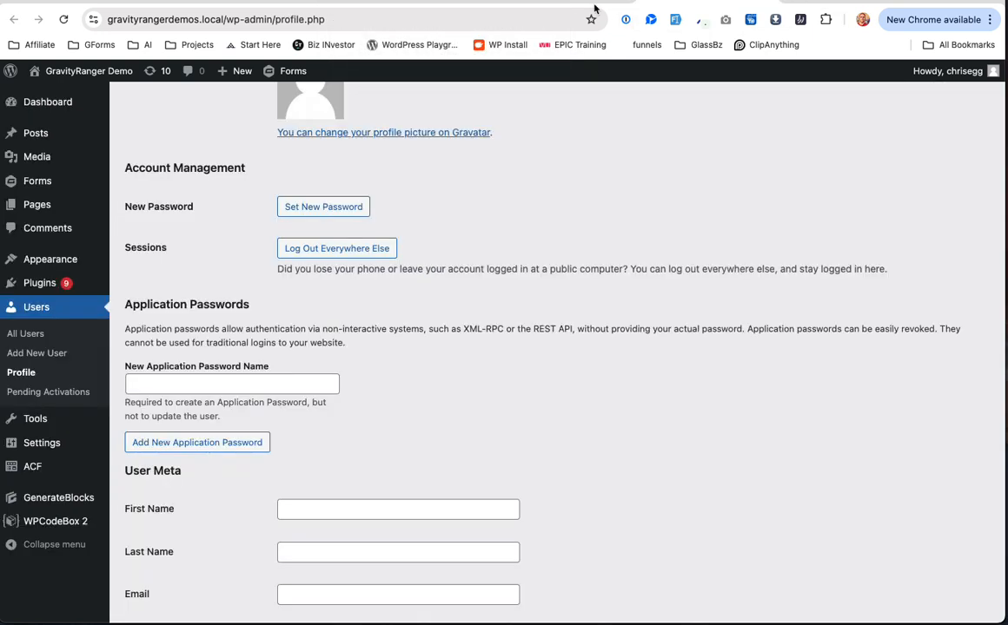
click(567, 2)
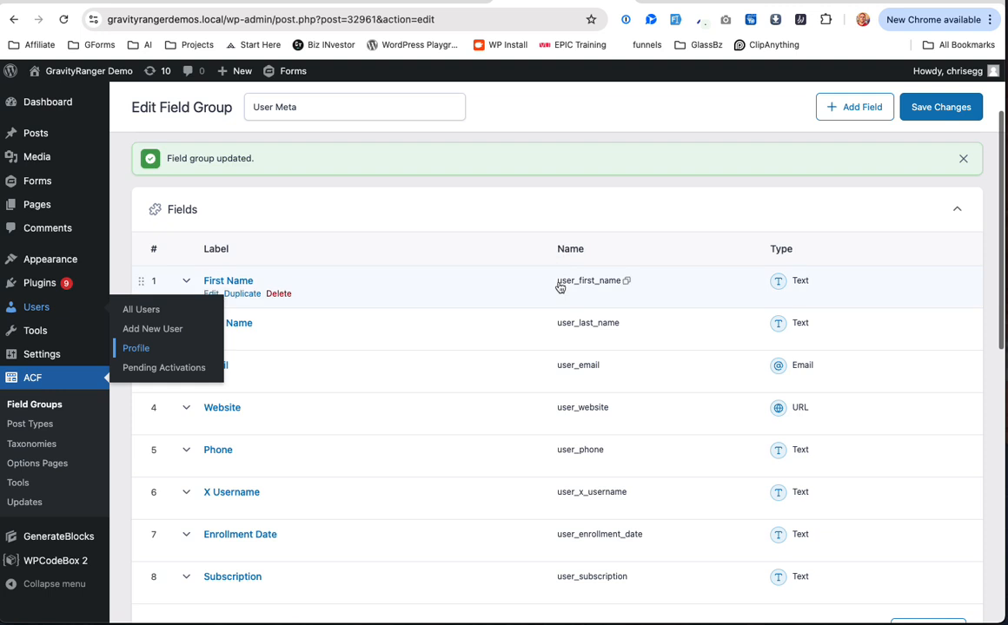
click(563, 283)
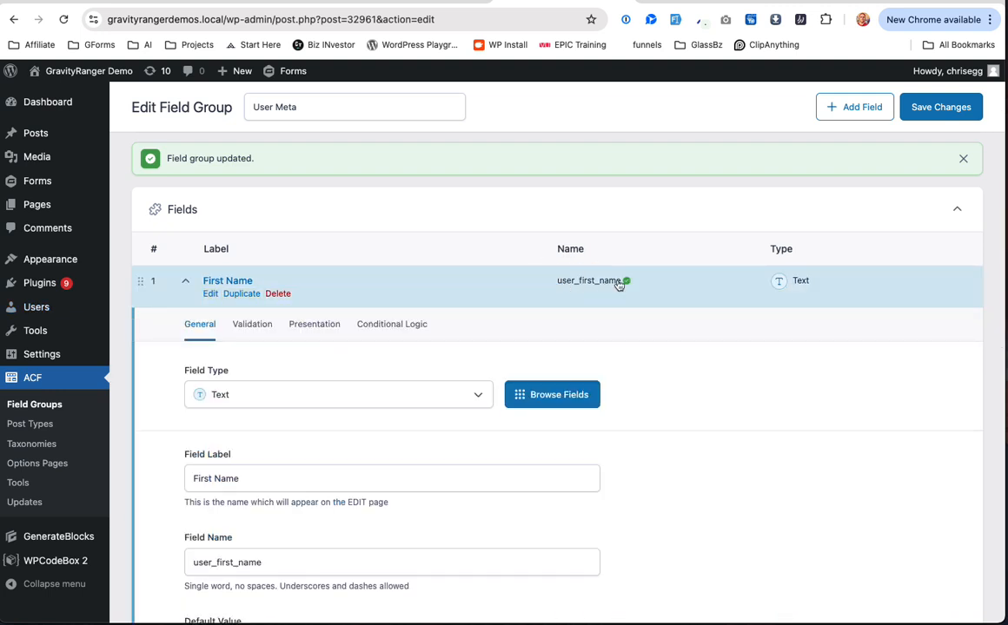
click(675, 295)
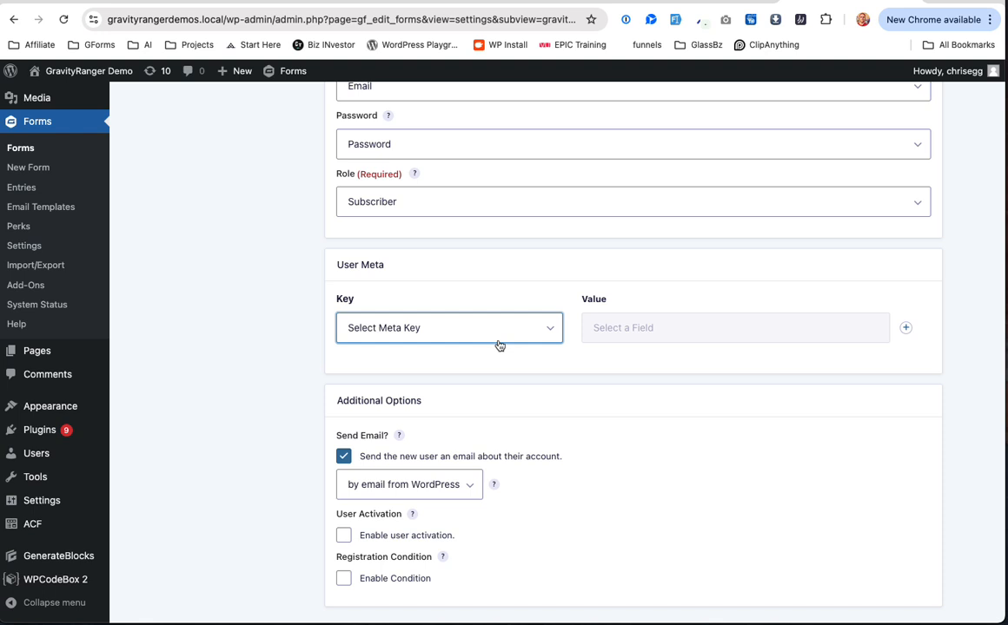
Step: Map custom meta key user_first_name to Name (First) and add another meta row
click(498, 342)
scroll(484, 475, down, 5)
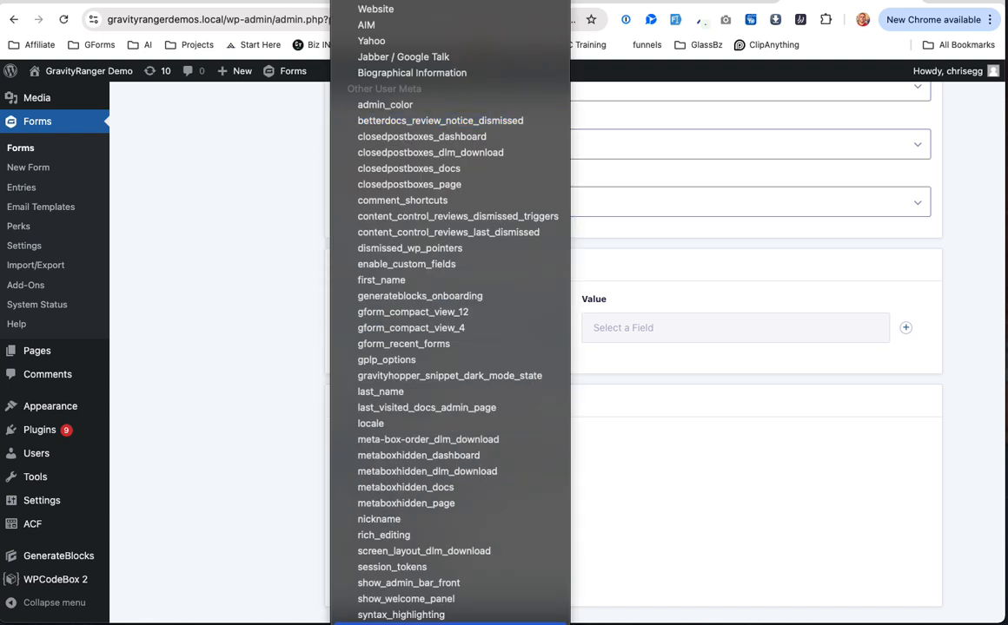
scroll(450, 596, down, 3)
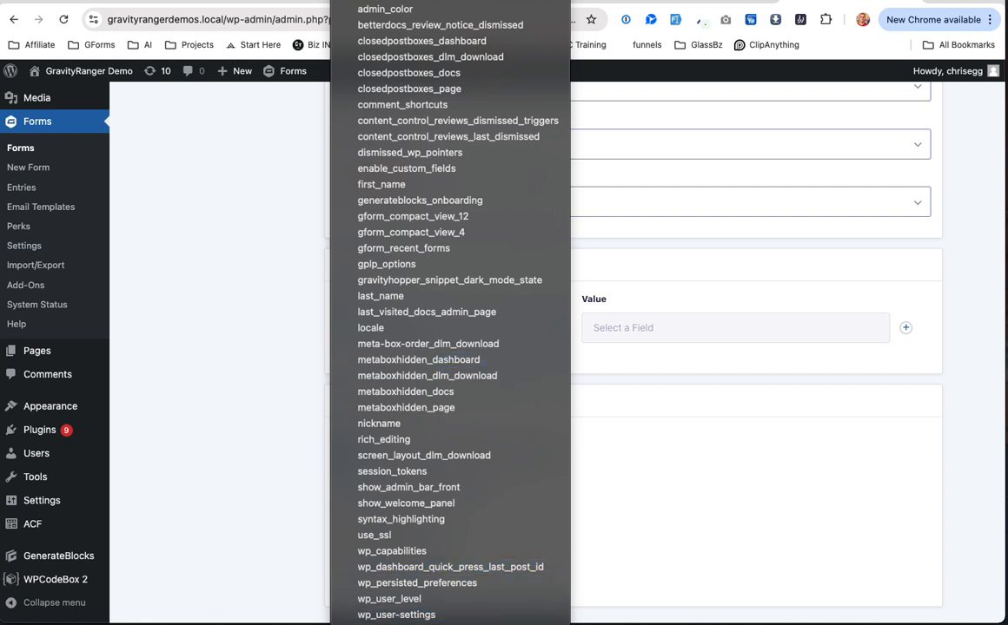
scroll(417, 444, up, 2)
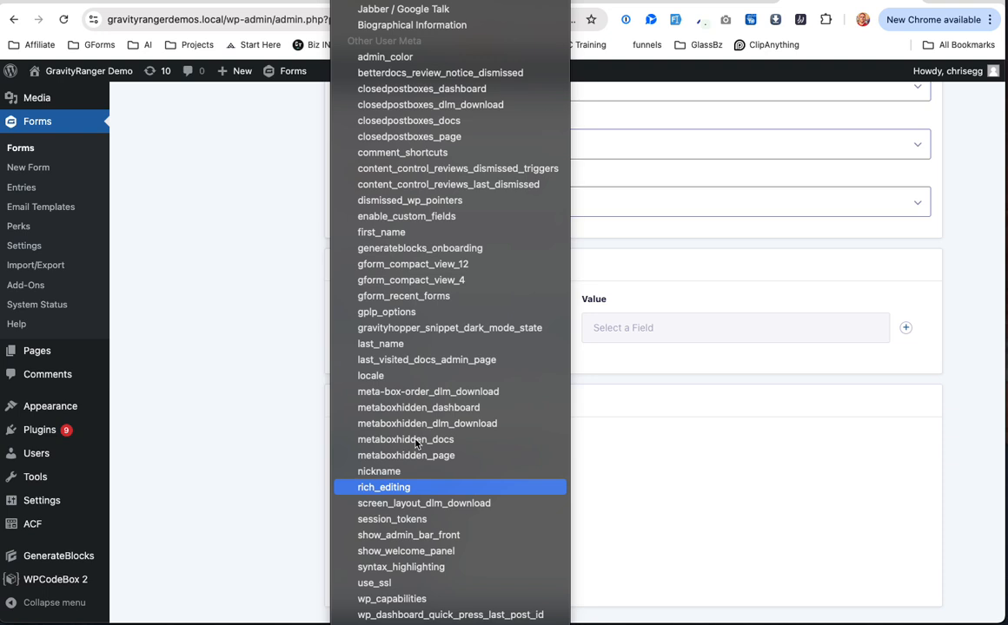
scroll(499, 349, down, 2)
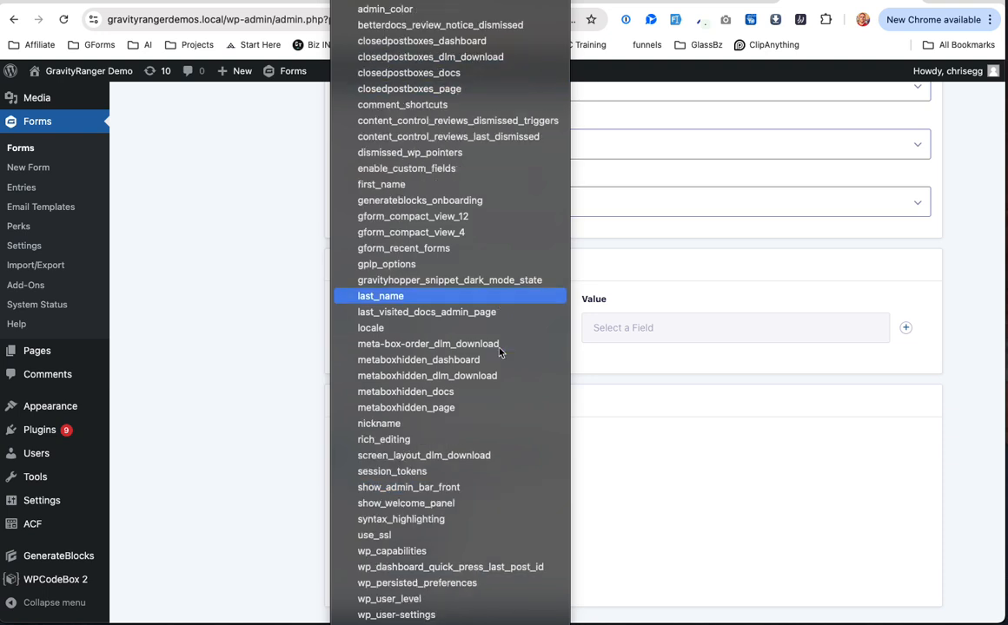
click(547, 567)
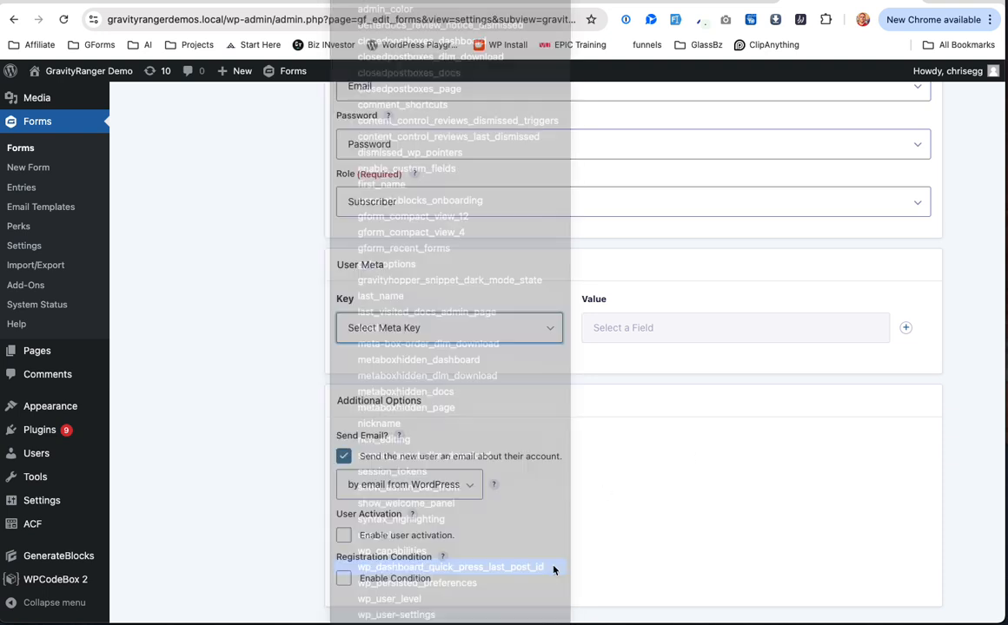
click(530, 328)
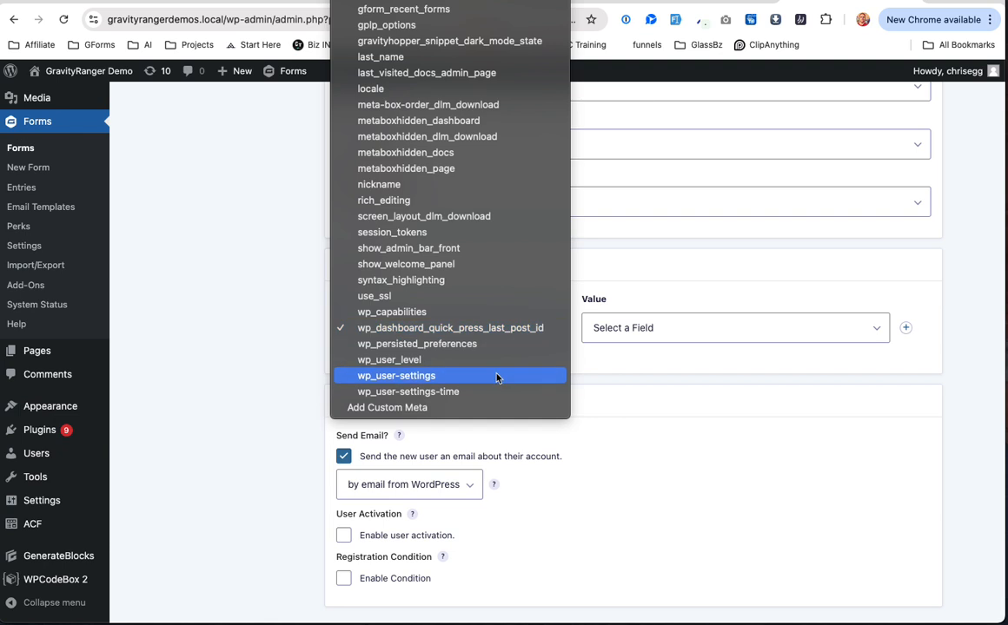
click(475, 408)
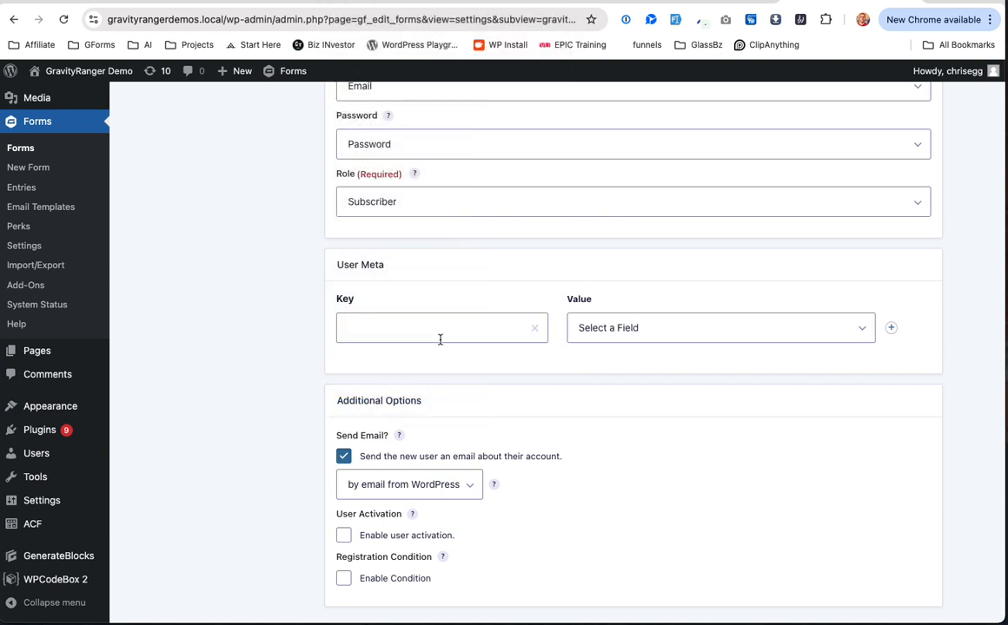
click(657, 330)
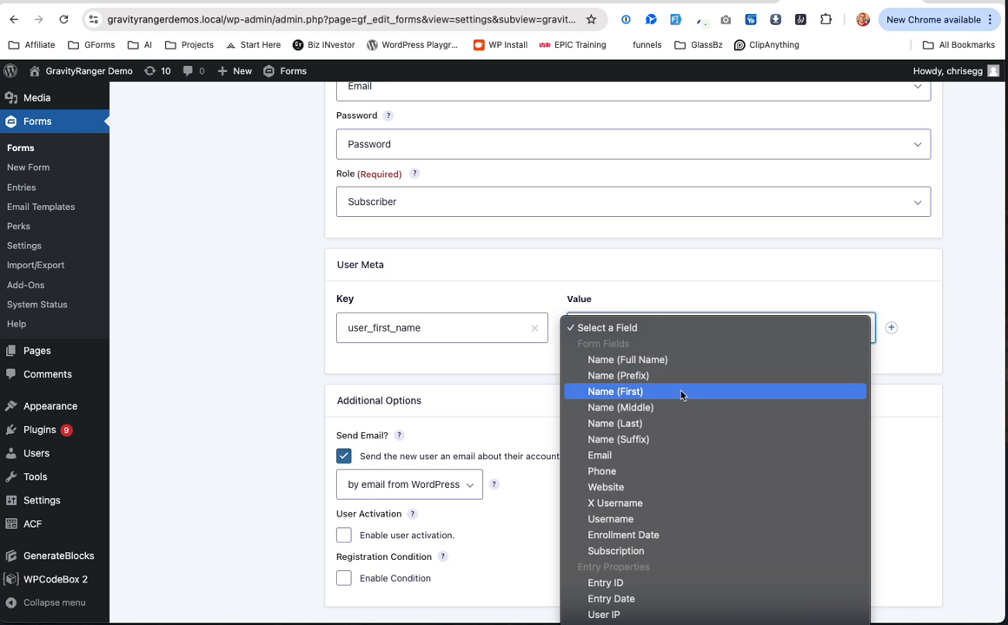
click(682, 394)
click(890, 329)
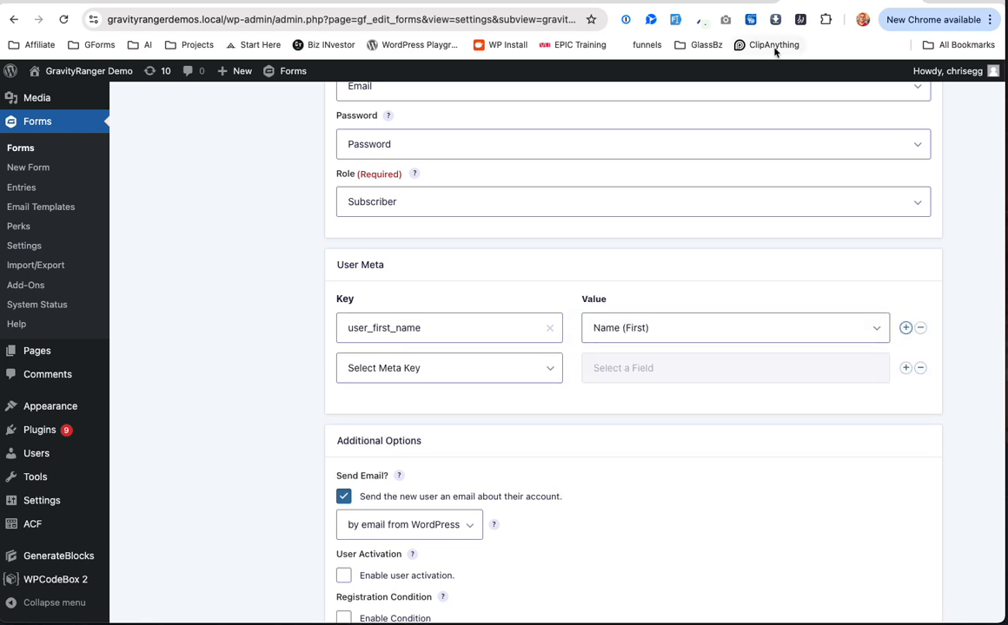
Step: Map custom meta key user_last_name to Name (Last) and add a third meta row
click(682, 2)
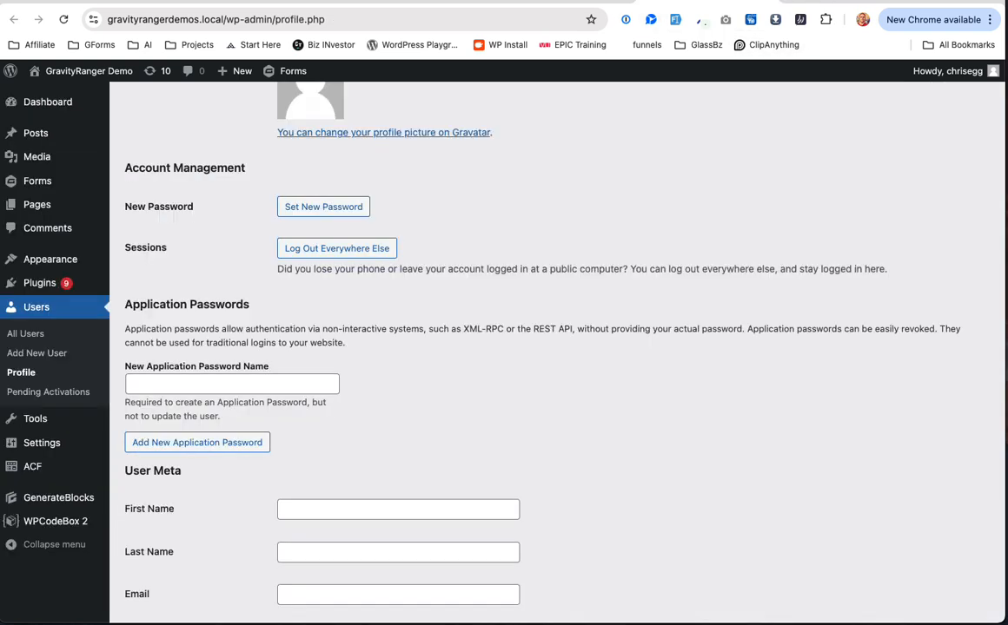
click(551, 2)
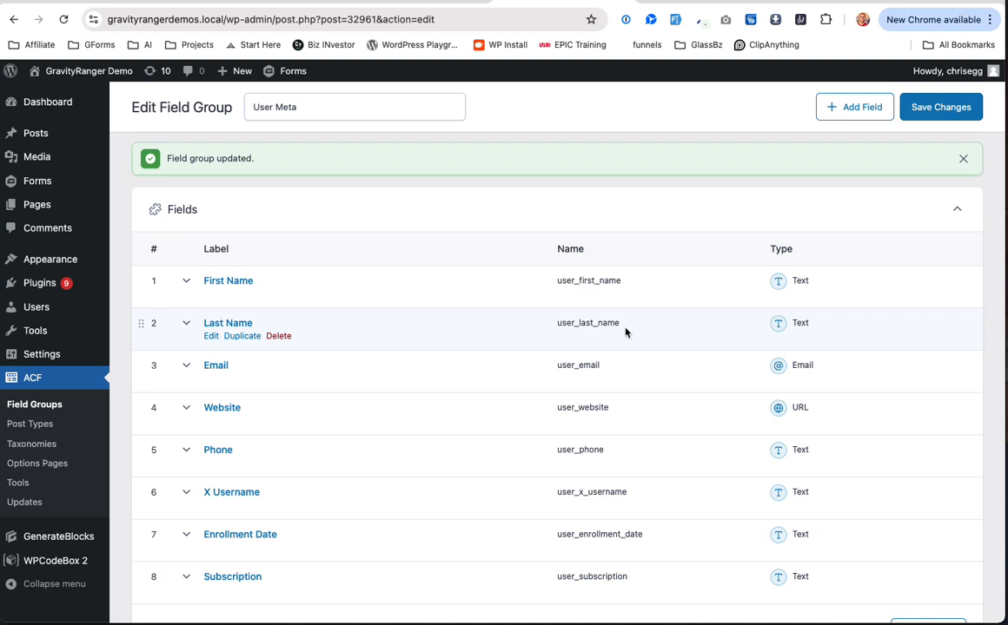
click(831, 2)
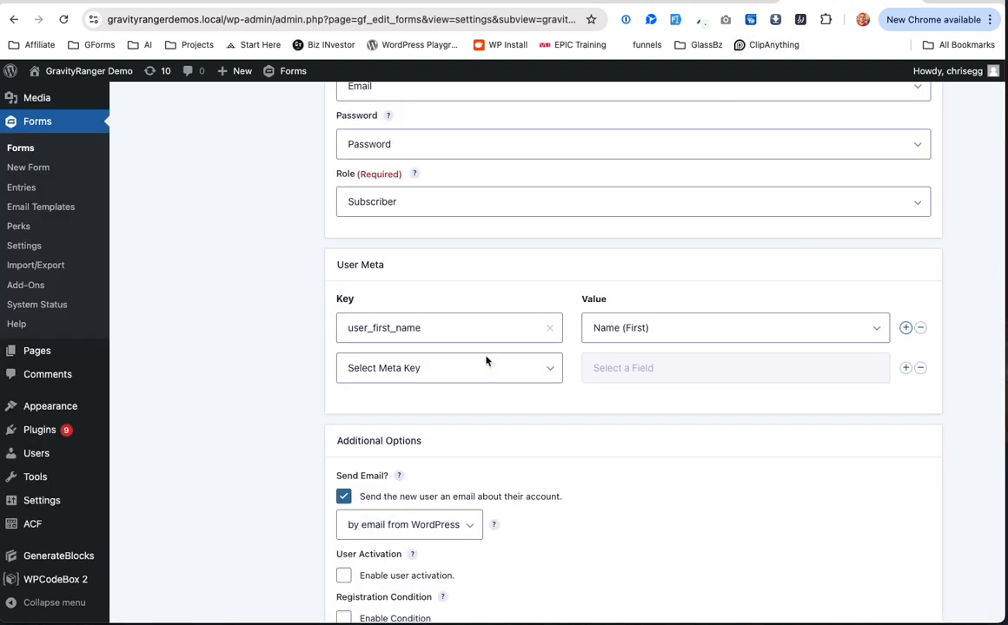
click(468, 366)
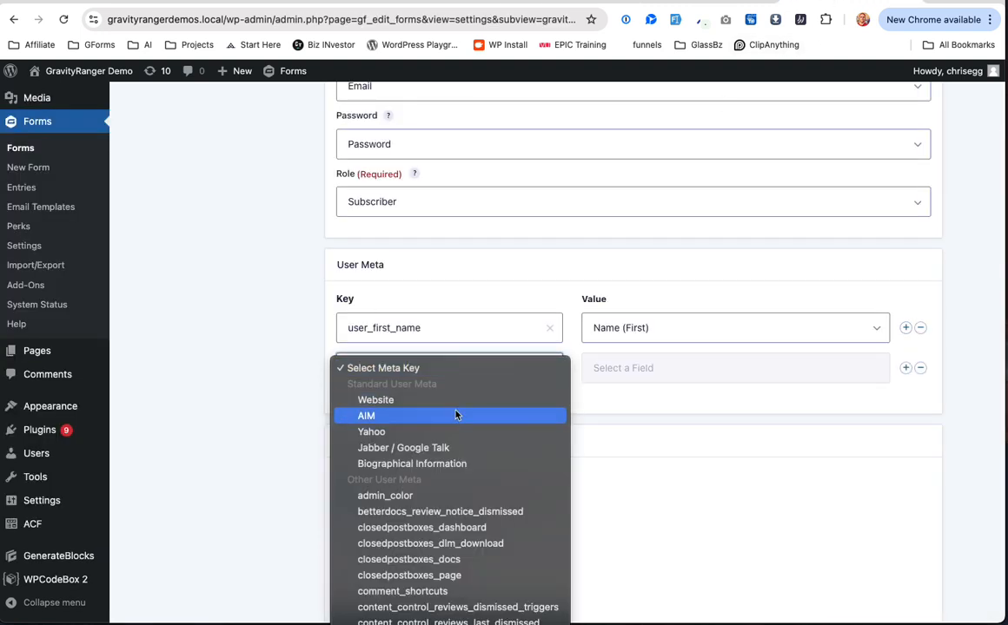
scroll(457, 414, down, 10)
click(458, 510)
click(457, 367)
click(448, 512)
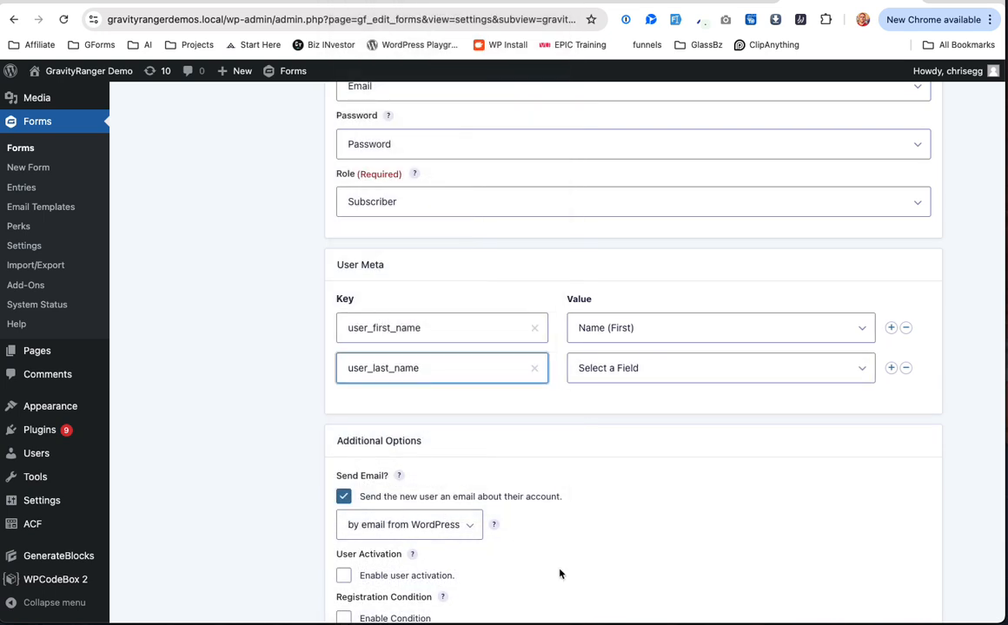
click(613, 374)
click(668, 462)
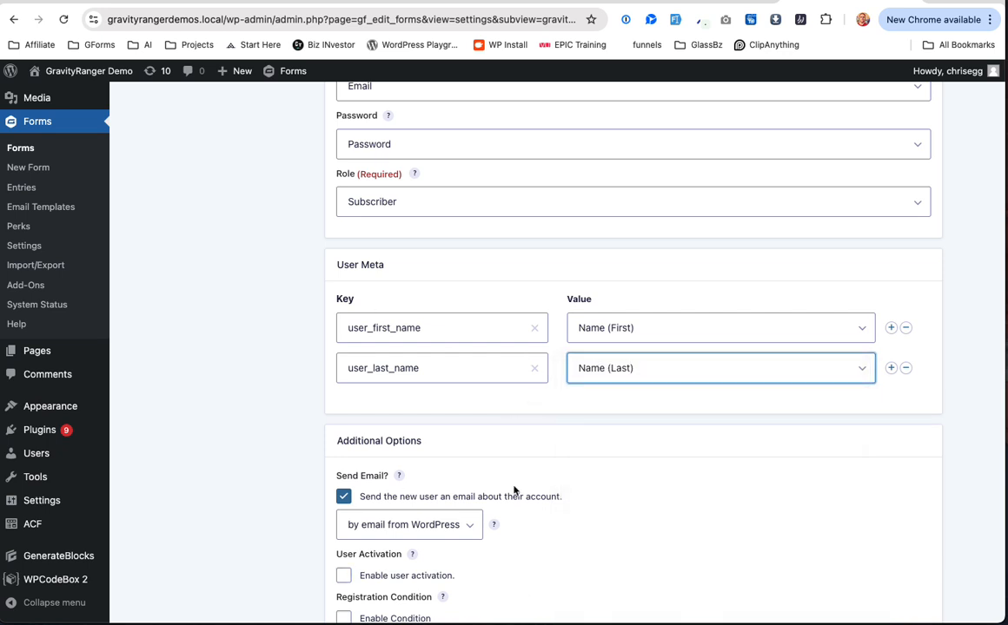
scroll(413, 552, down, 2)
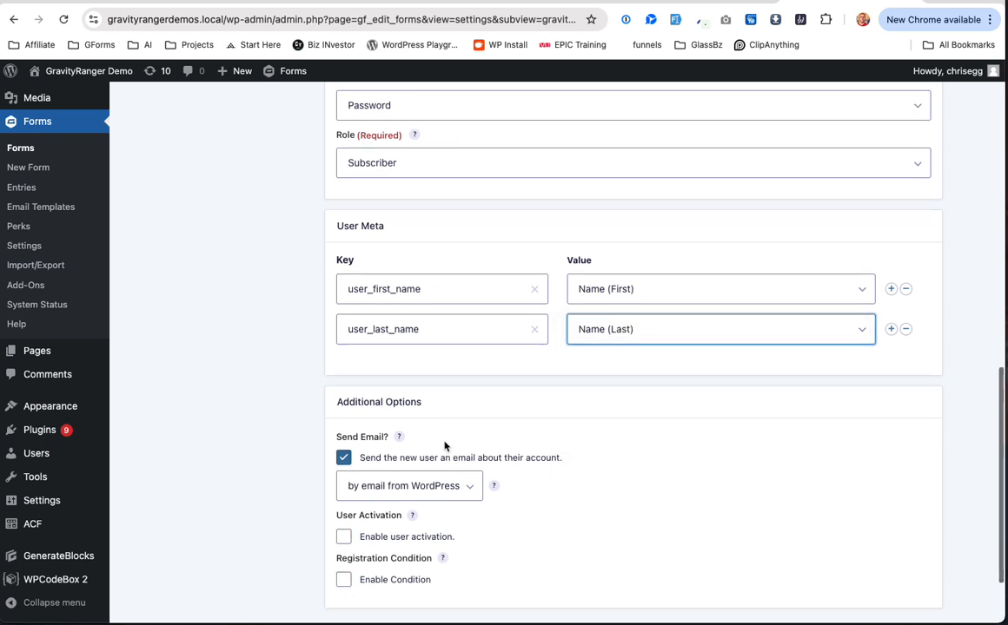
click(890, 318)
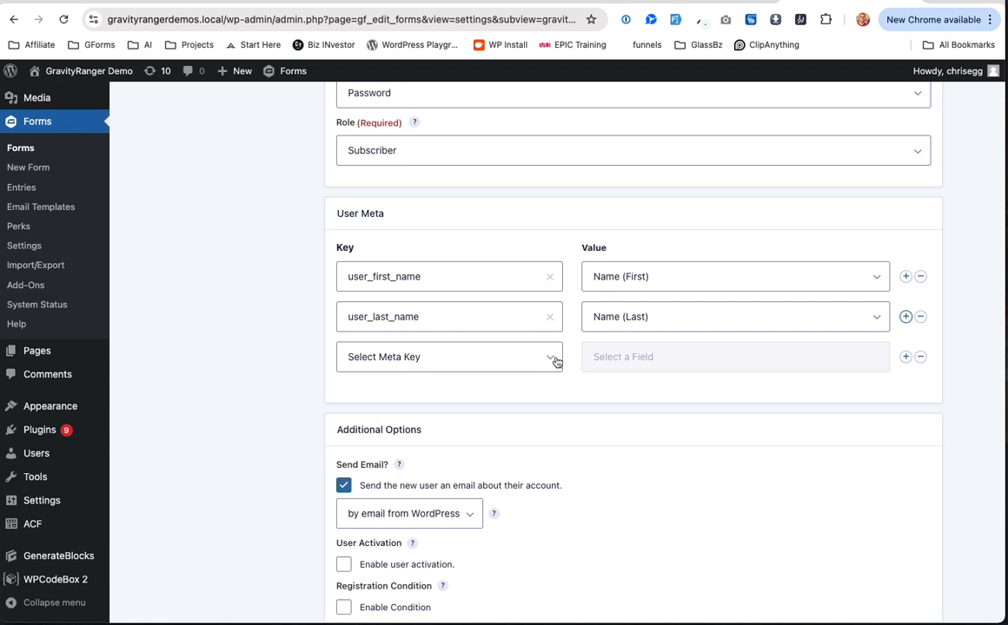
Step: Map custom meta key user_email to the Email field and add a fourth meta row
click(625, 3)
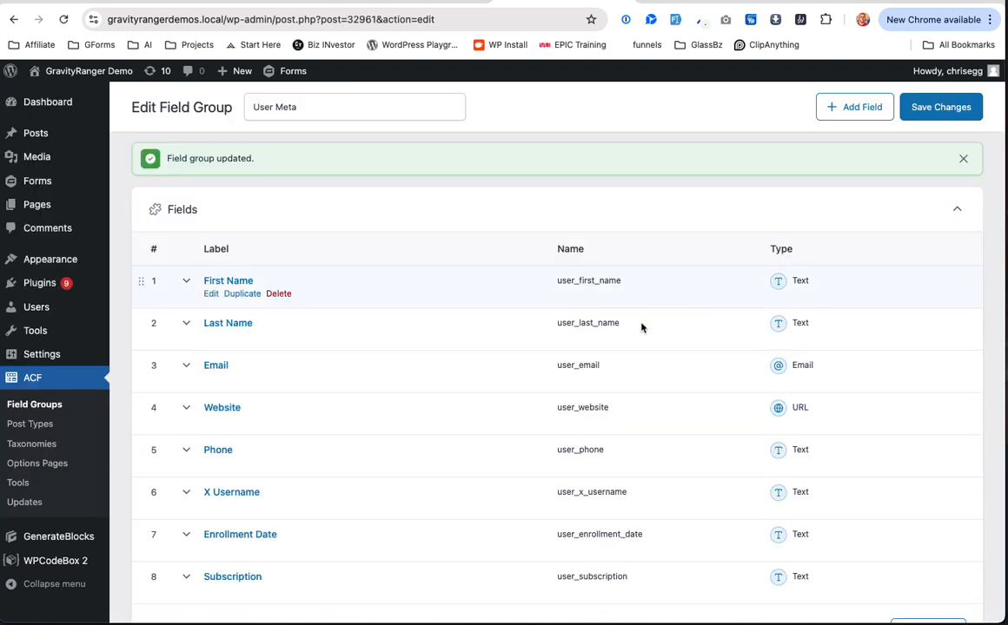
click(593, 366)
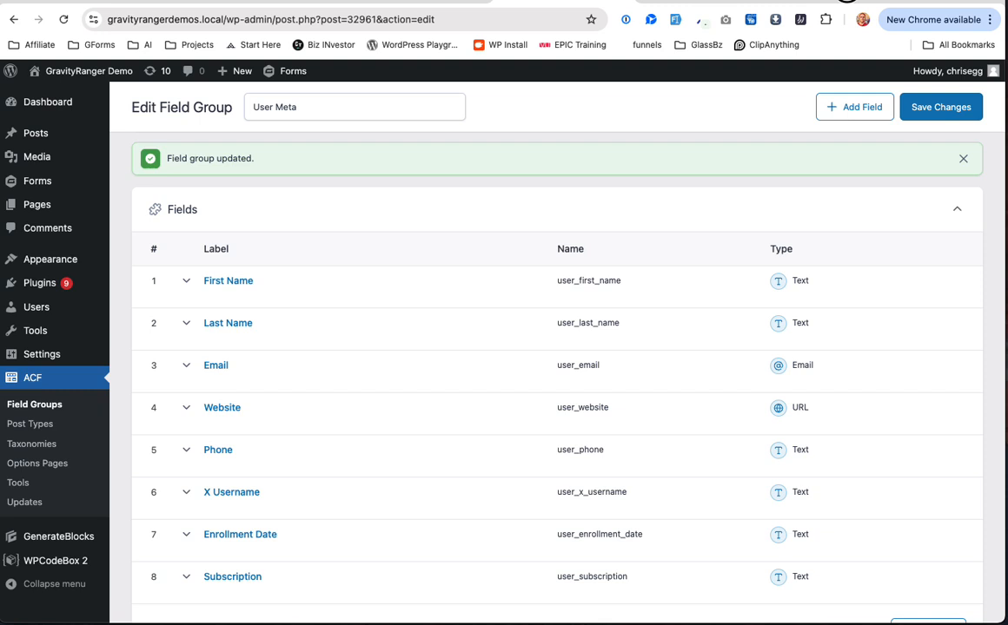
click(847, 1)
click(418, 362)
scroll(437, 438, down, 5)
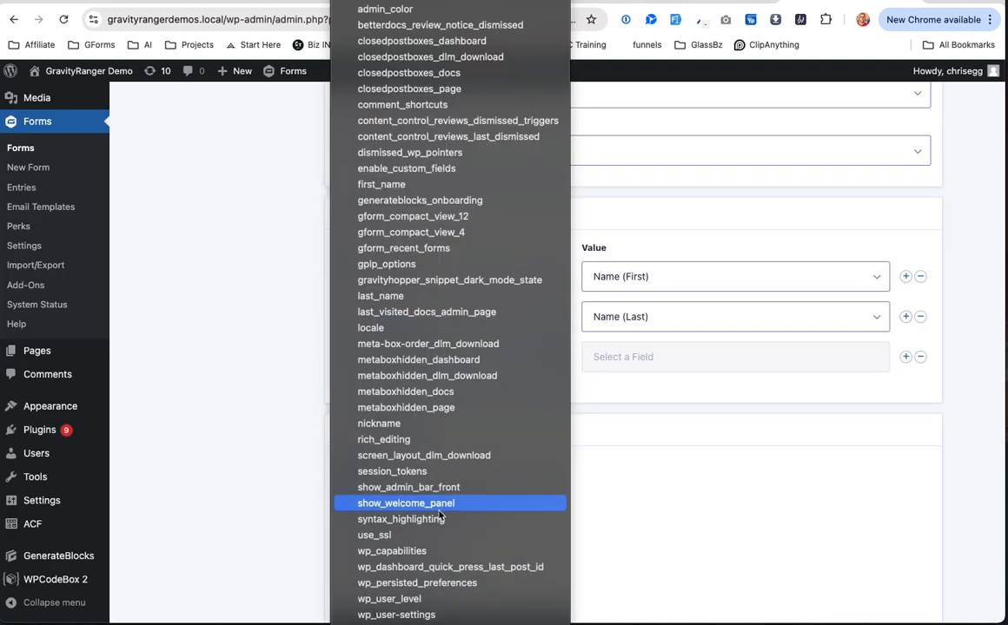
click(417, 534)
scroll(425, 426, down, 3)
click(377, 214)
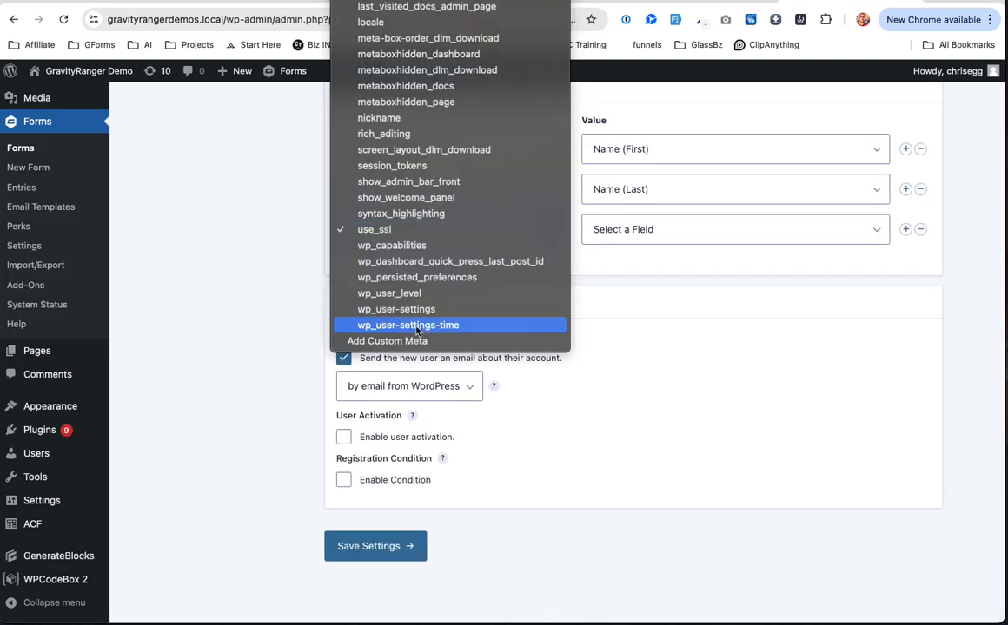
click(418, 340)
click(453, 227)
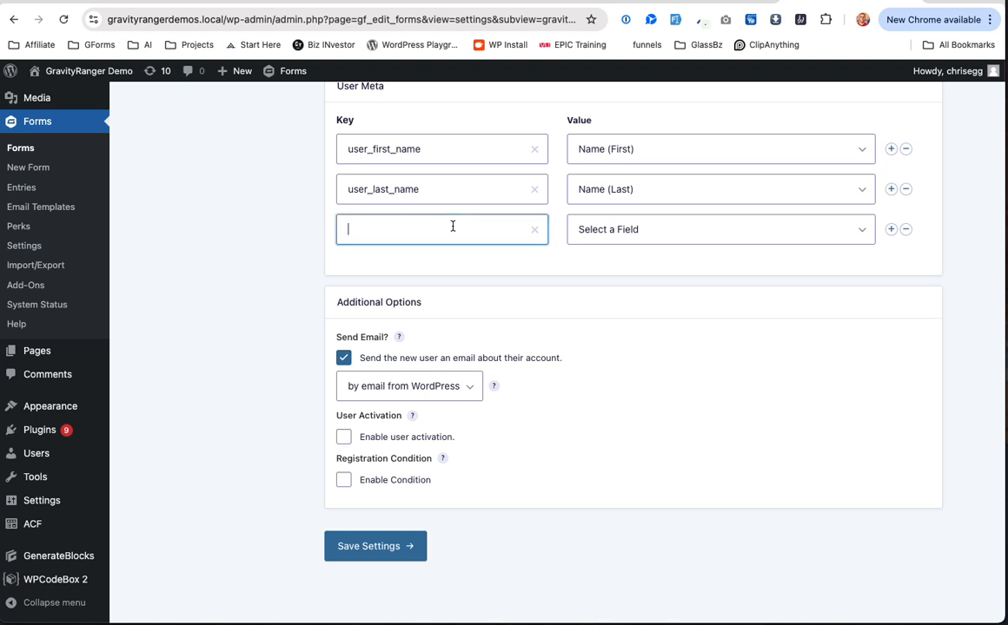
click(655, 232)
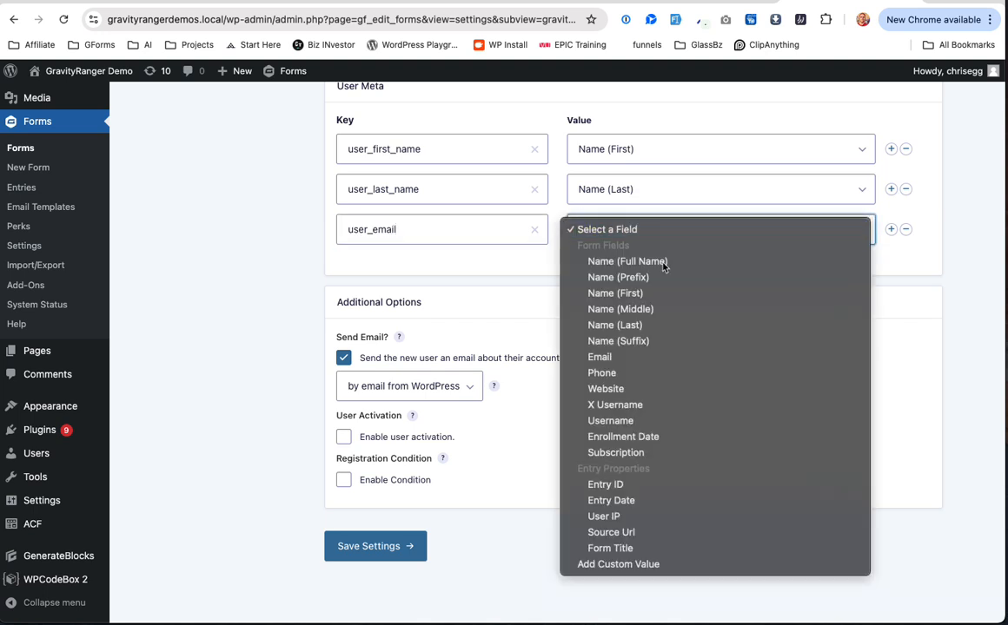
click(672, 354)
click(890, 230)
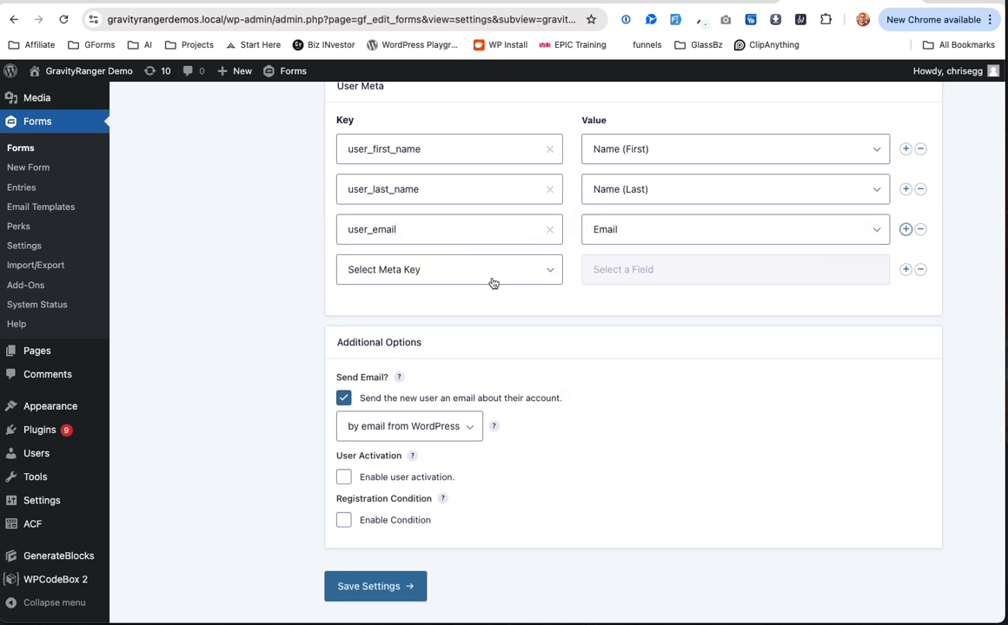
Step: Map custom meta key user_website to the Website field and add another row
click(556, 272)
scroll(453, 282, down, 5)
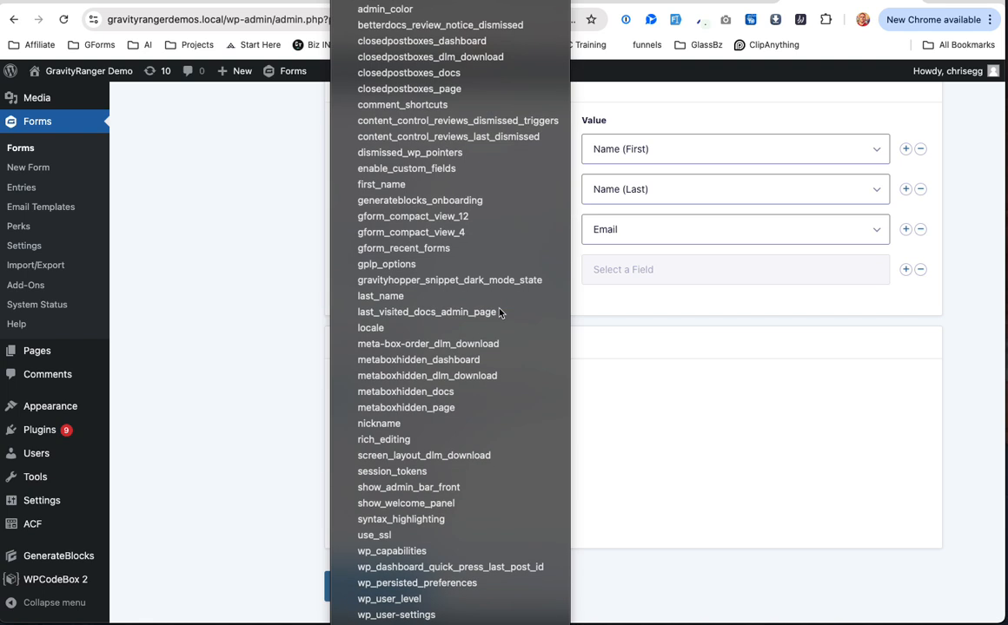
click(476, 585)
click(471, 271)
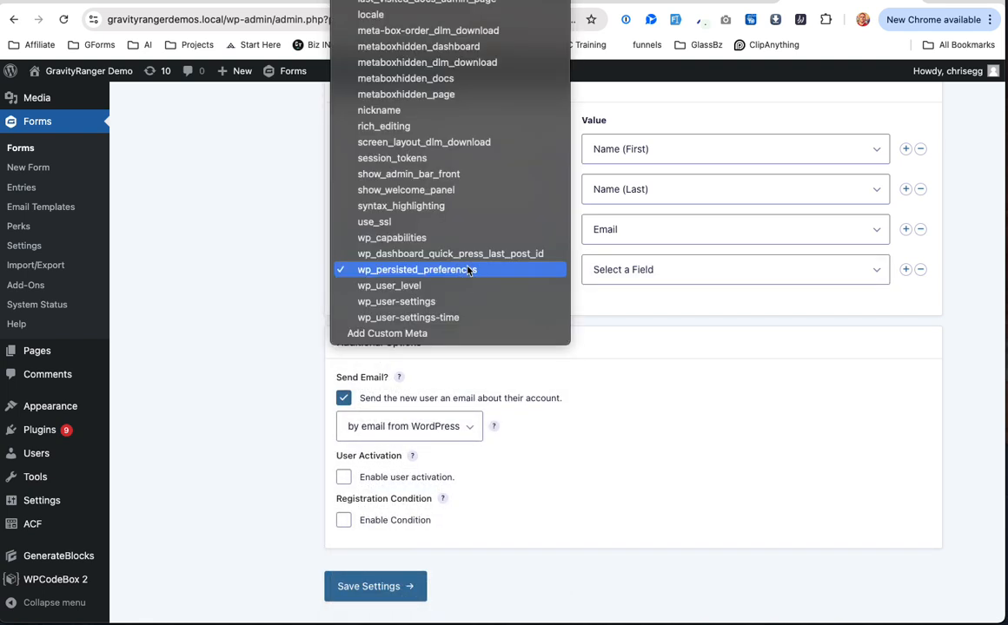
click(461, 335)
click(572, 3)
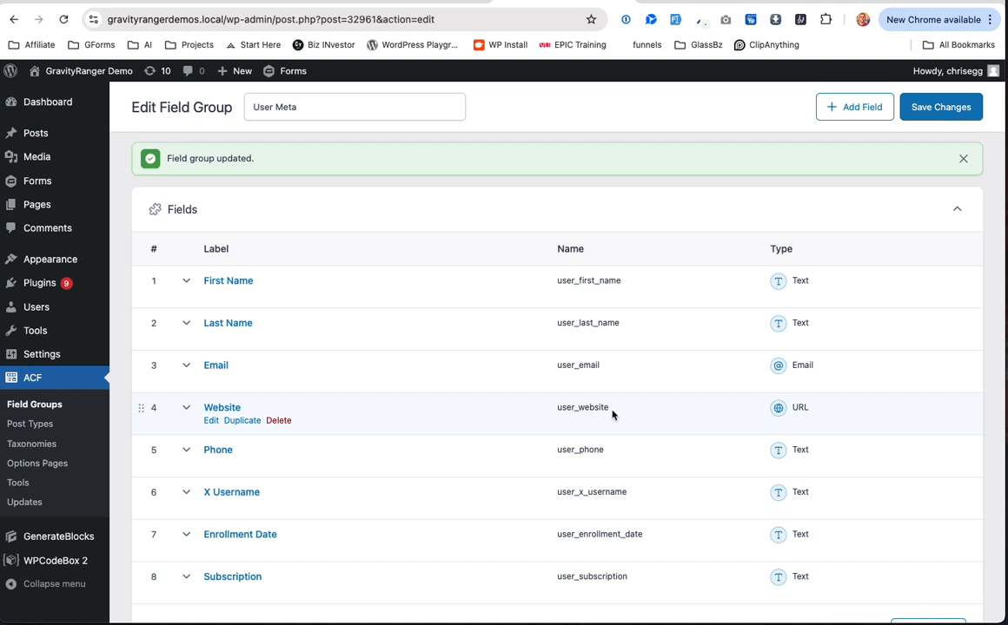
click(834, 2)
click(495, 276)
click(646, 267)
click(704, 425)
click(890, 271)
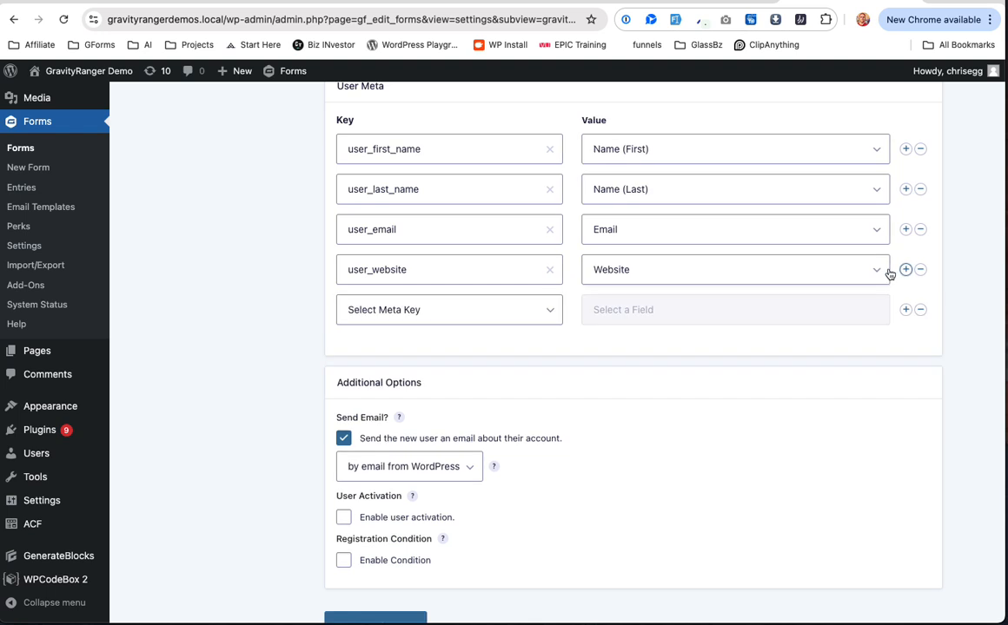
Step: Map custom meta key user_phone to the Phone field and add another row
click(457, 311)
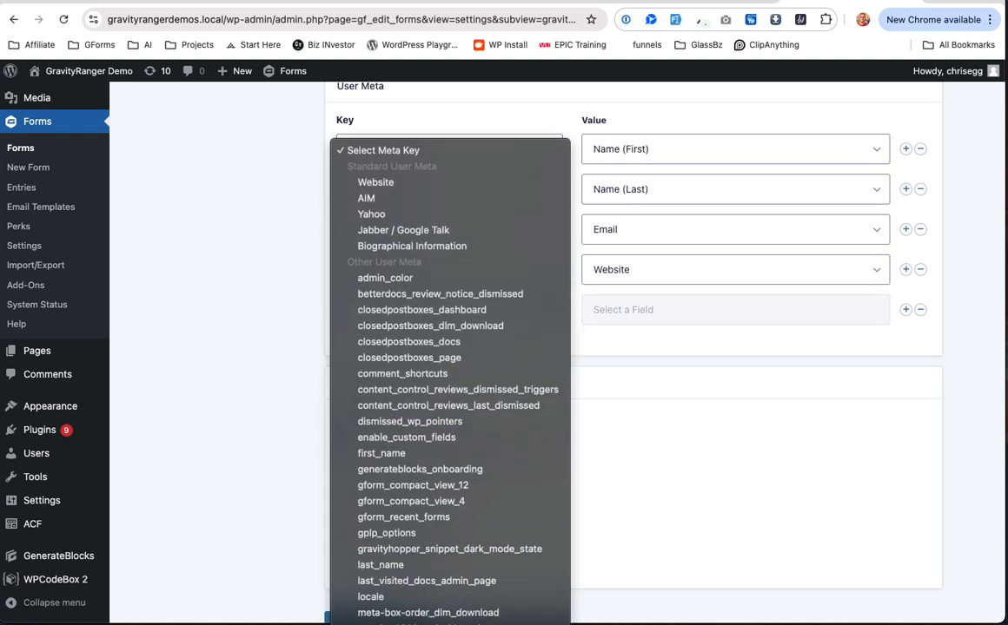
click(427, 599)
click(436, 318)
click(438, 358)
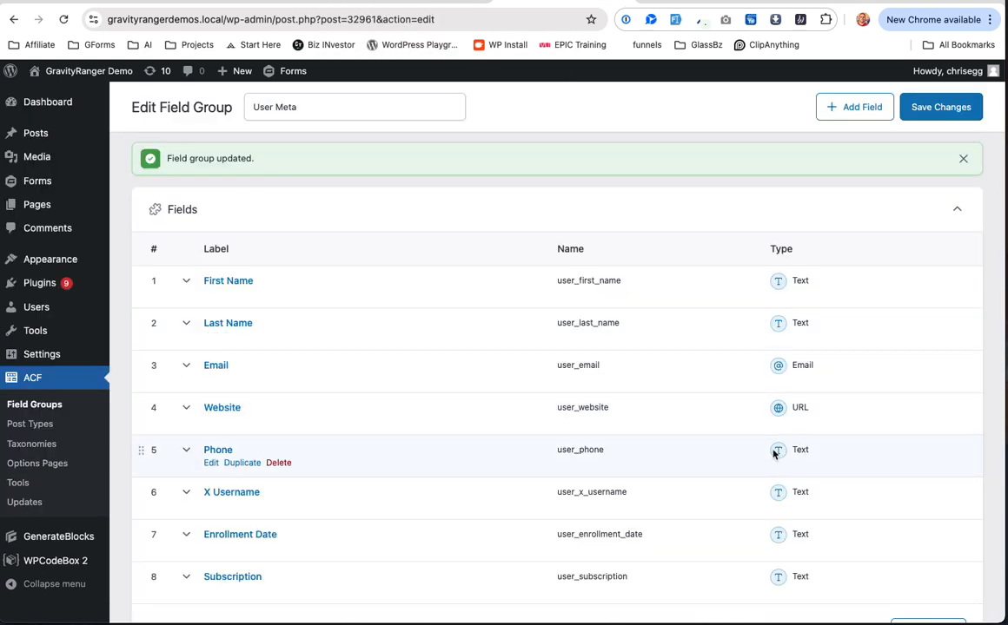
click(784, 2)
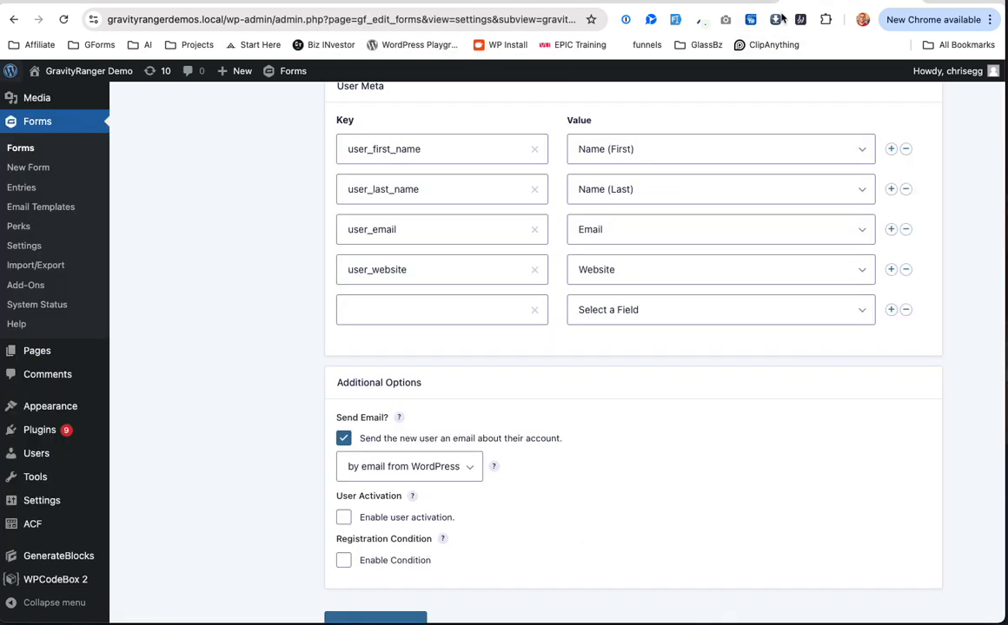
click(448, 313)
text(user_phone)
click(677, 308)
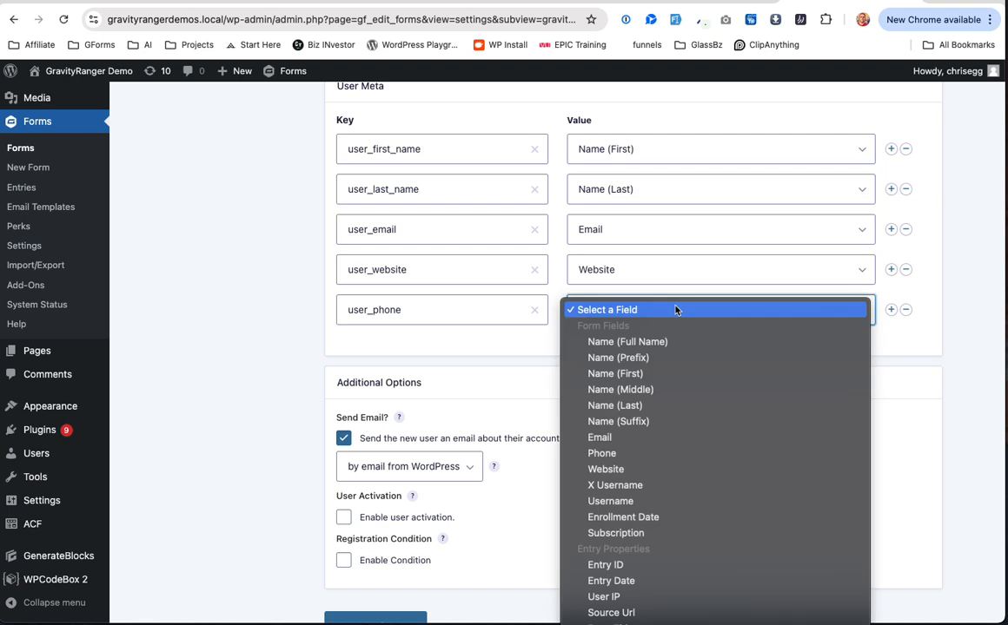
click(712, 461)
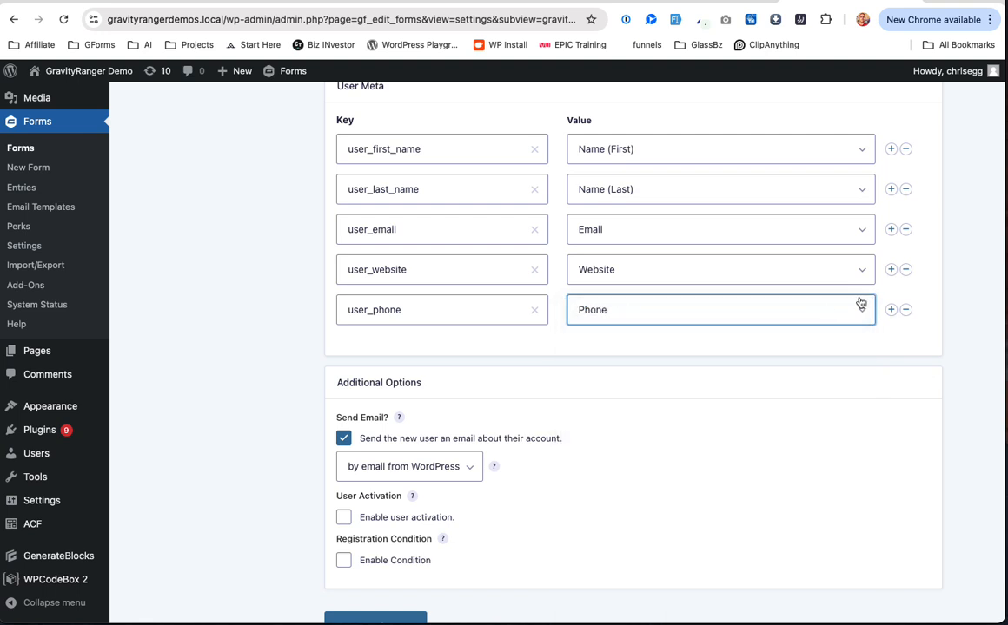
click(890, 310)
Step: Map custom meta key user_x_username to the X Username field and add another row
scroll(486, 347, down, 4)
click(391, 229)
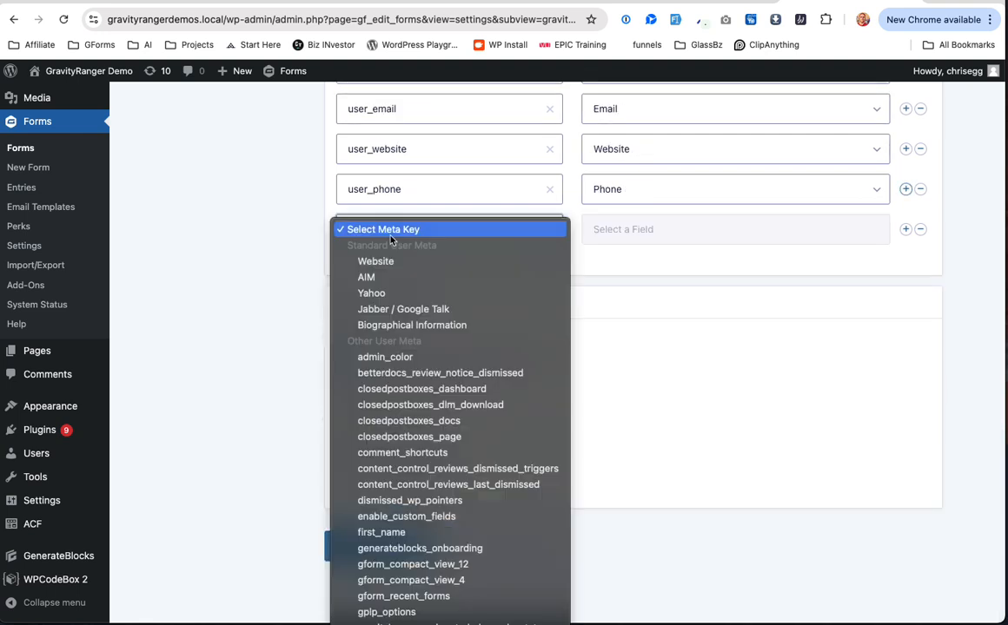
click(461, 599)
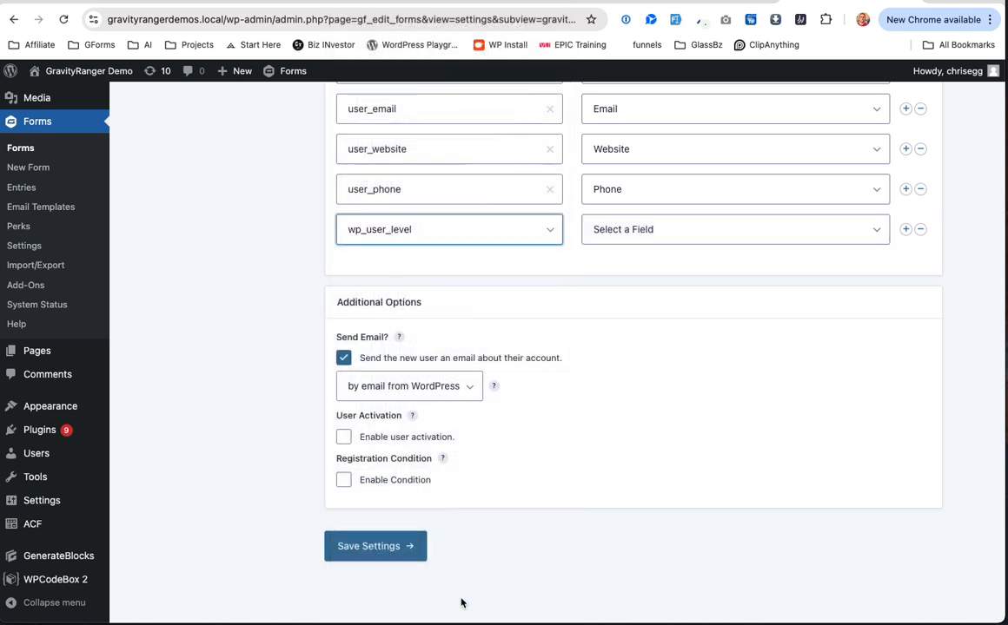
click(391, 224)
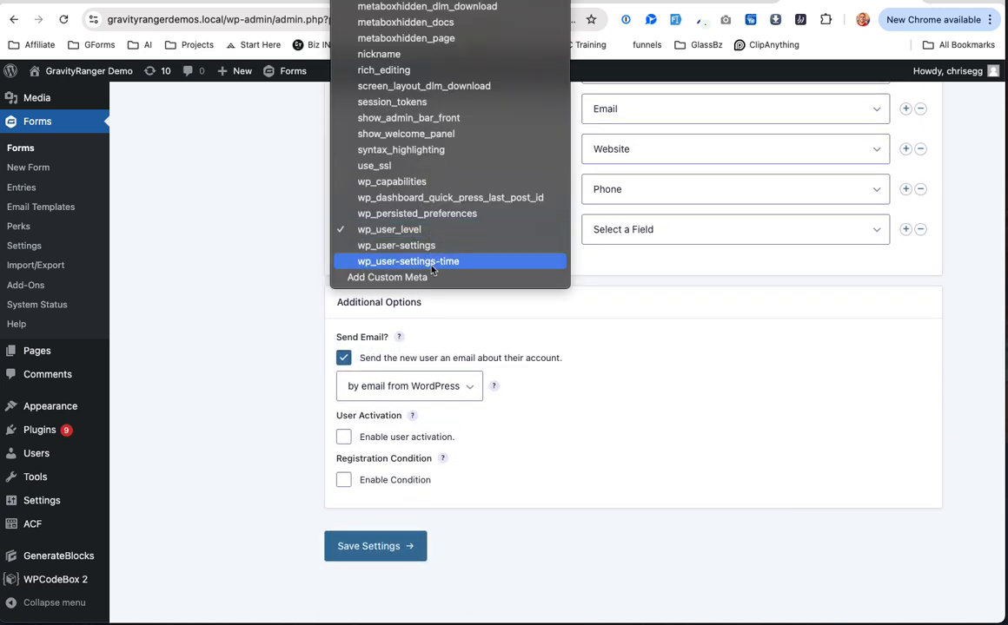
click(432, 276)
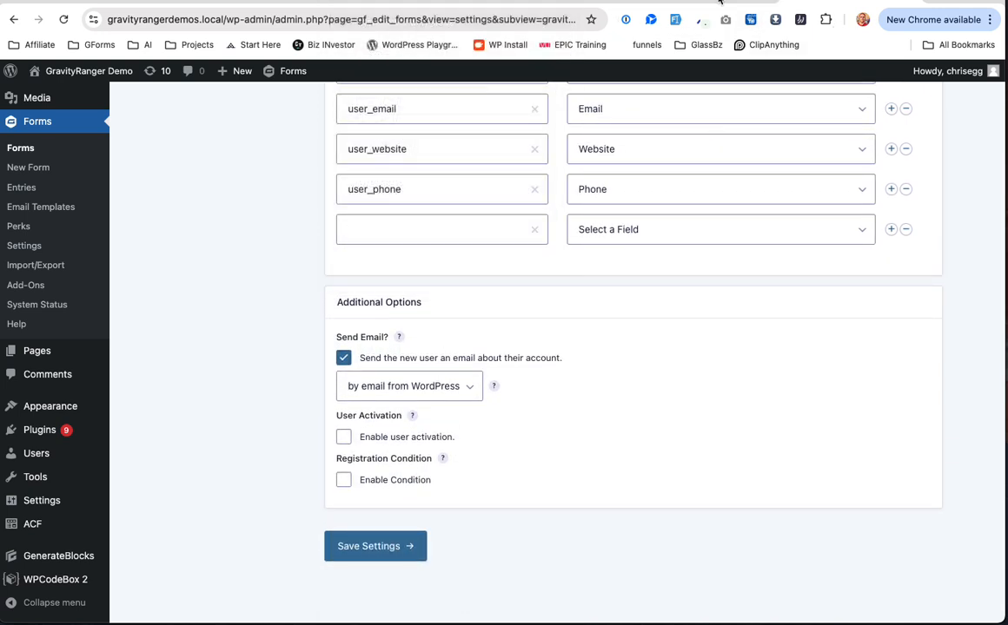
click(588, 3)
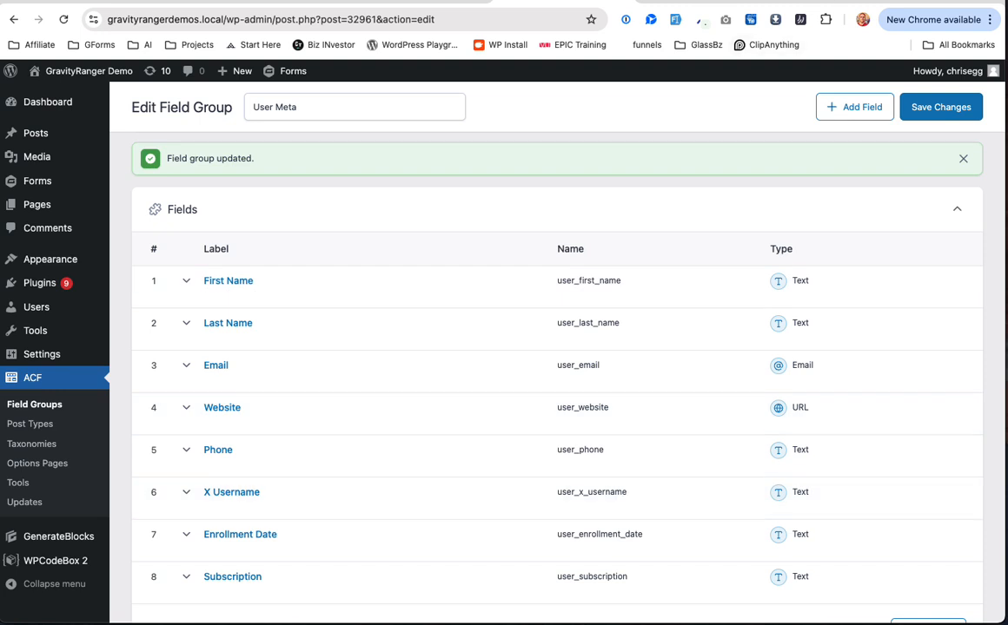
click(841, 4)
click(460, 243)
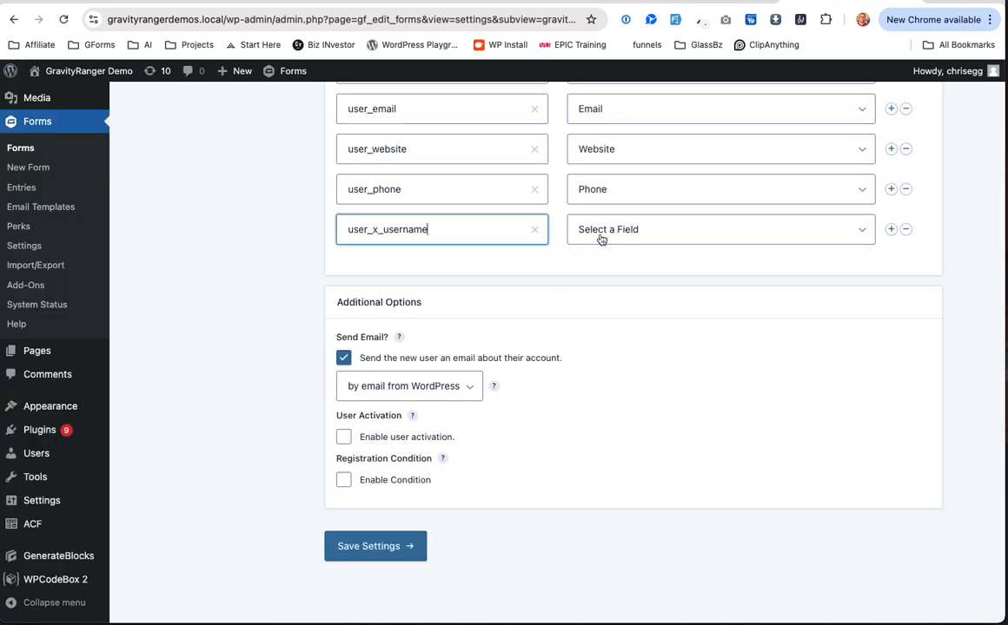
click(601, 235)
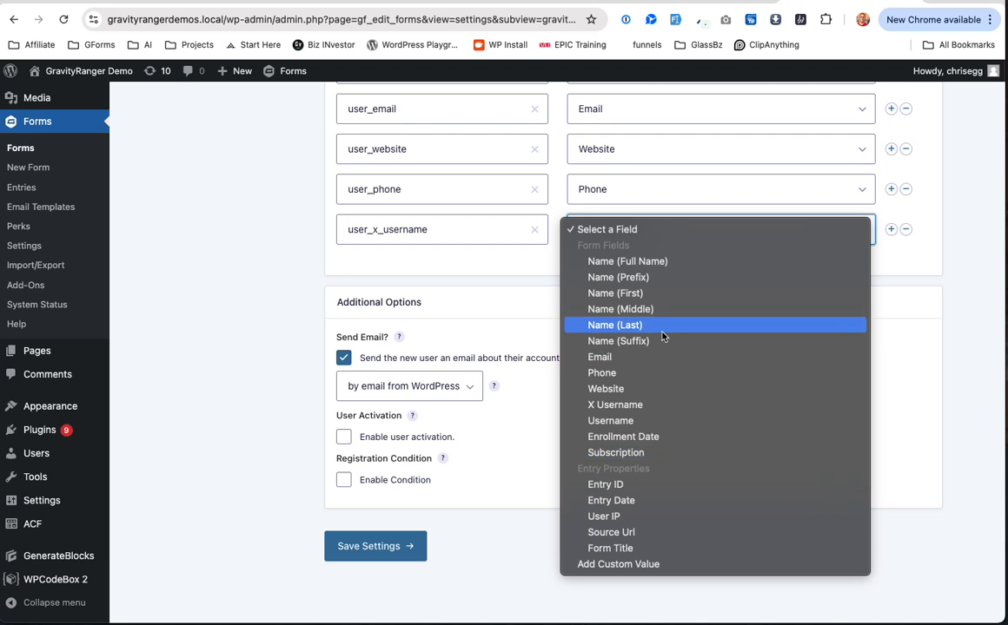
click(665, 404)
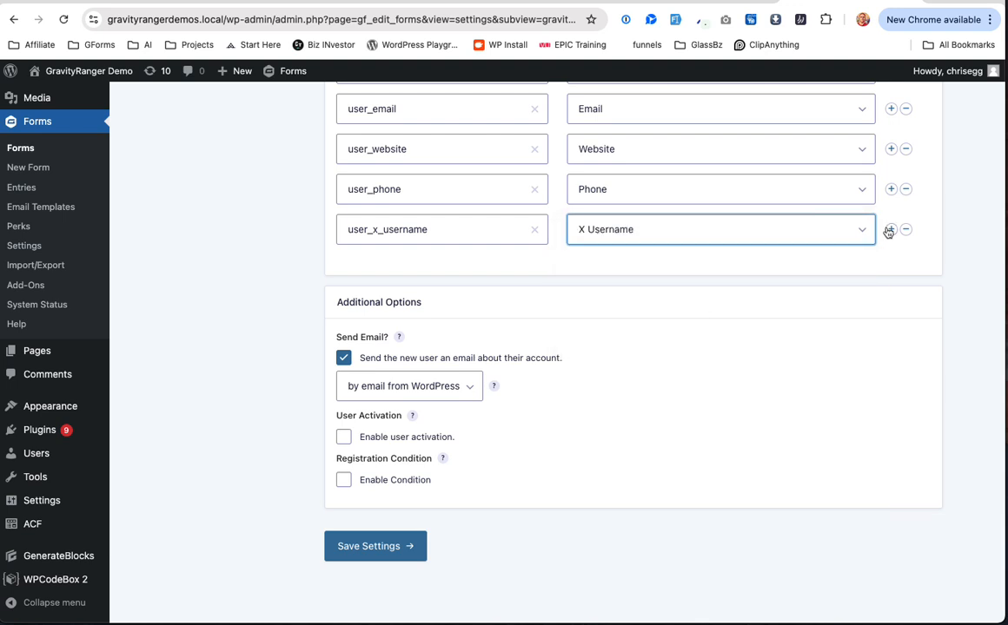
click(889, 229)
Step: Map custom meta key user_enrollment_date to the Enrollment Date field and add another row
click(451, 270)
scroll(452, 434, down, 10)
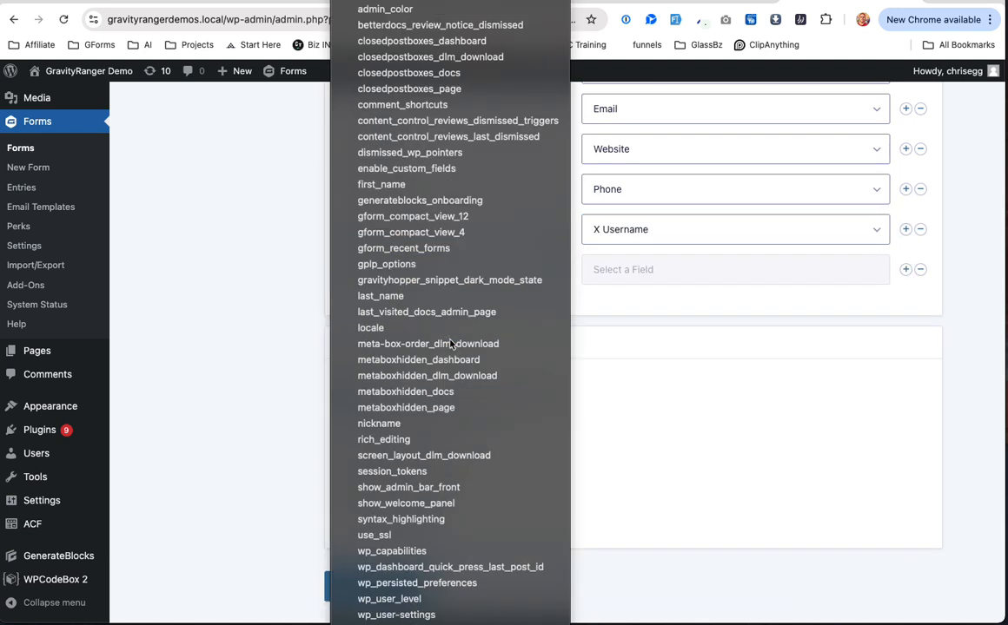
click(473, 613)
click(406, 269)
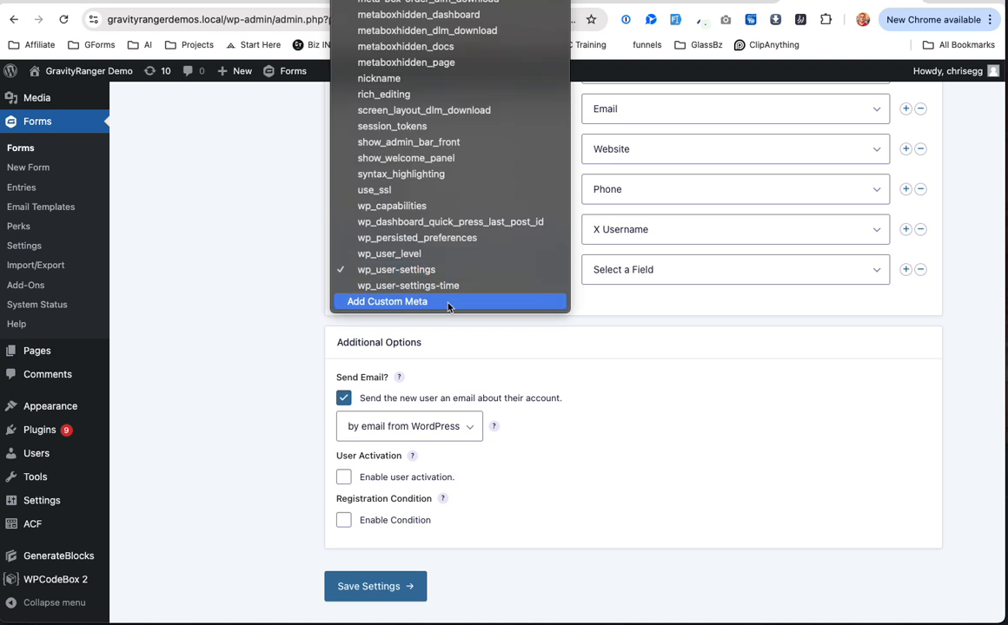
click(434, 303)
click(532, 2)
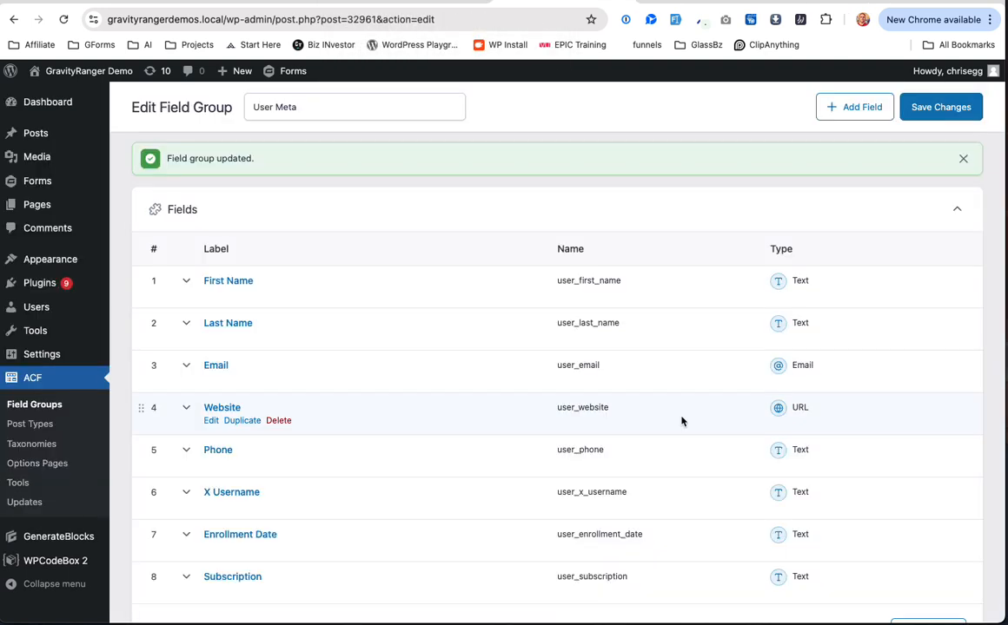
scroll(682, 419, down, 3)
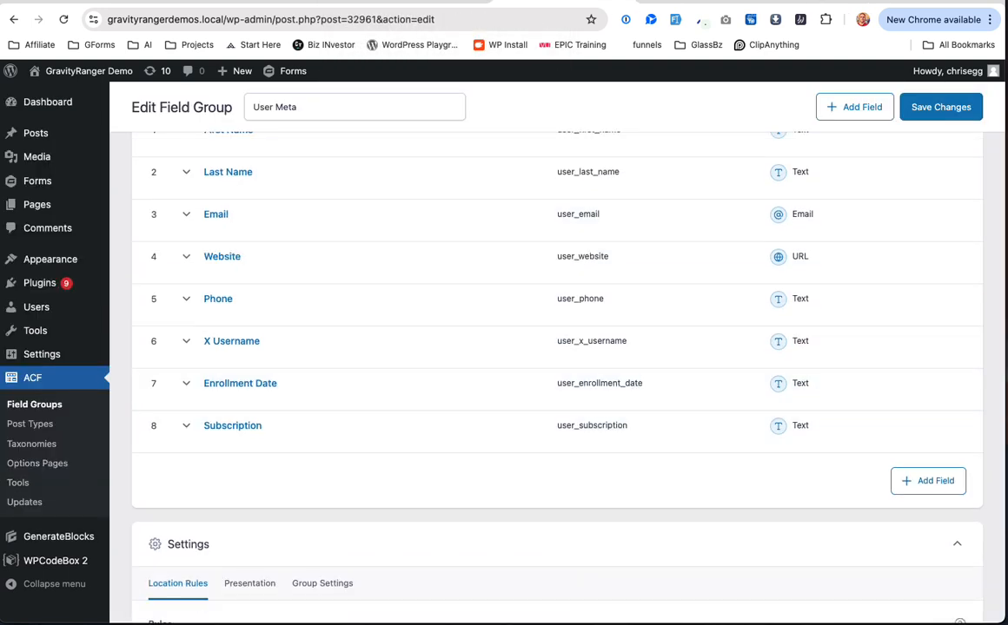
click(730, 1)
click(493, 273)
text(user_enrollment_date)
click(577, 270)
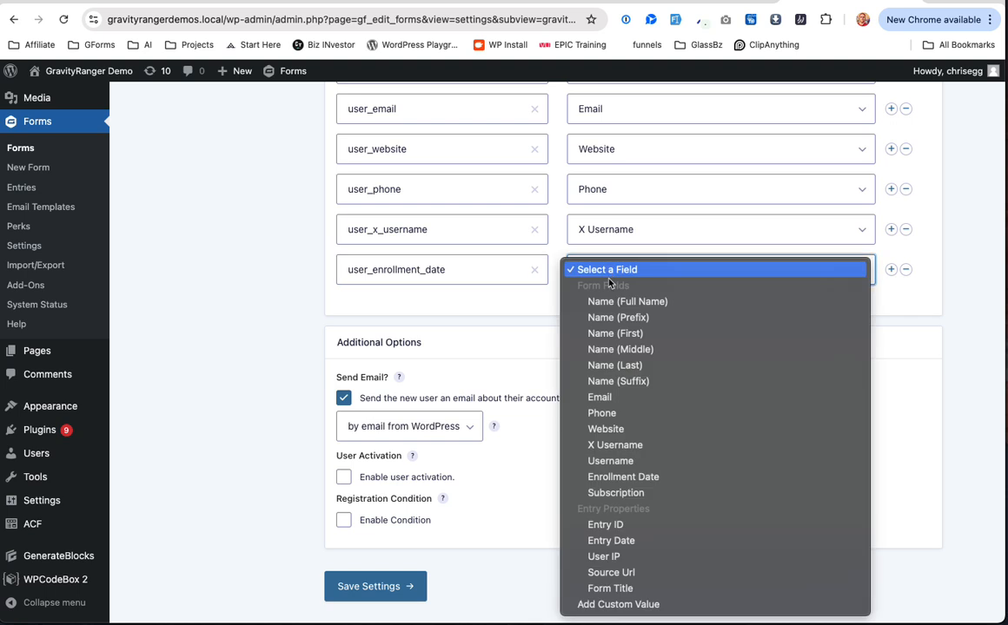
click(656, 477)
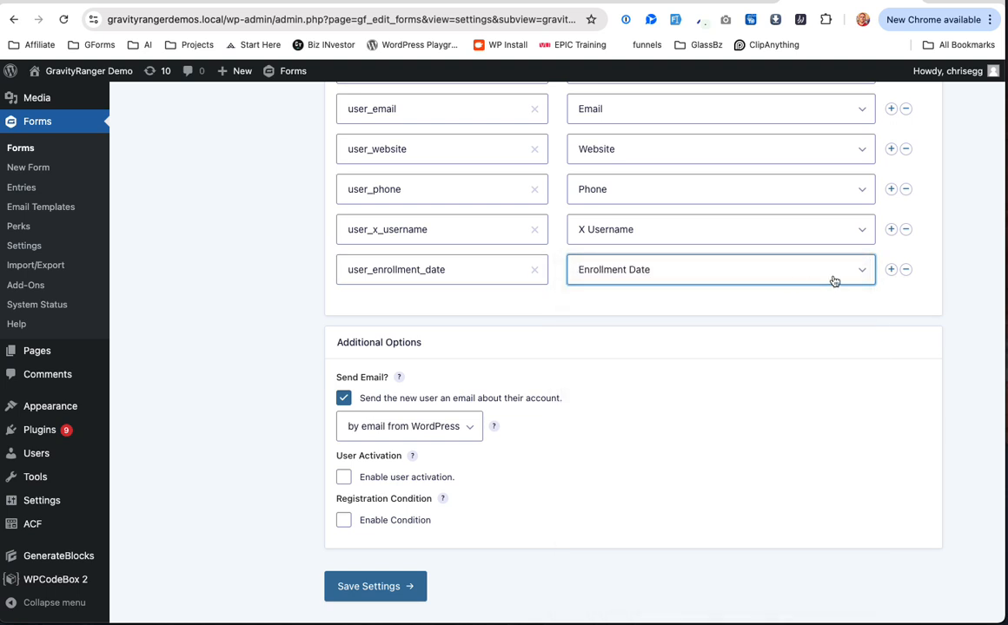
click(891, 271)
Step: Map custom meta key user_subscription to the Subscription field
click(439, 309)
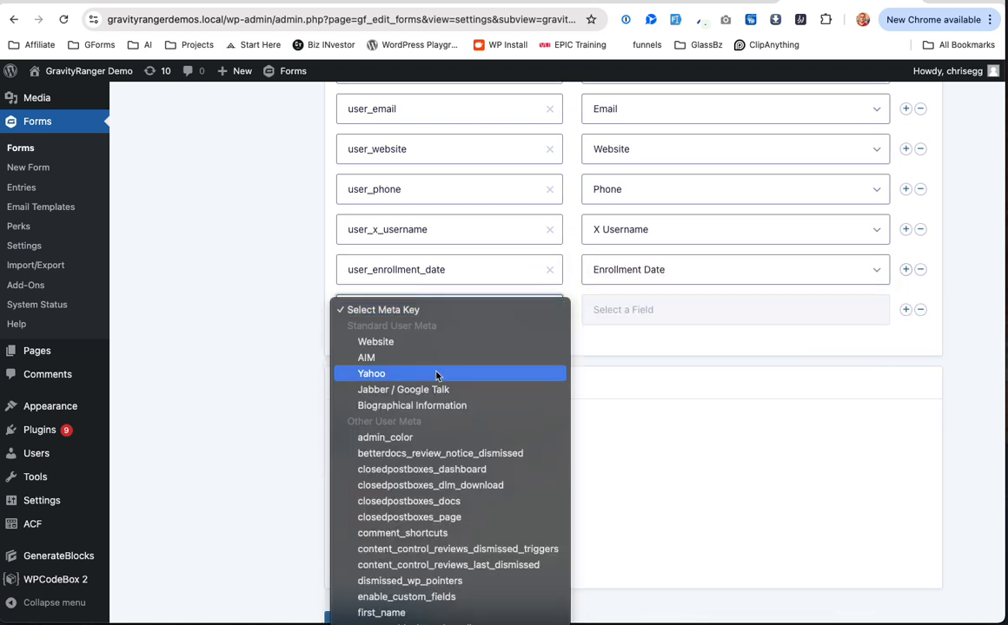
scroll(437, 376, down, 5)
click(465, 598)
click(421, 306)
click(421, 358)
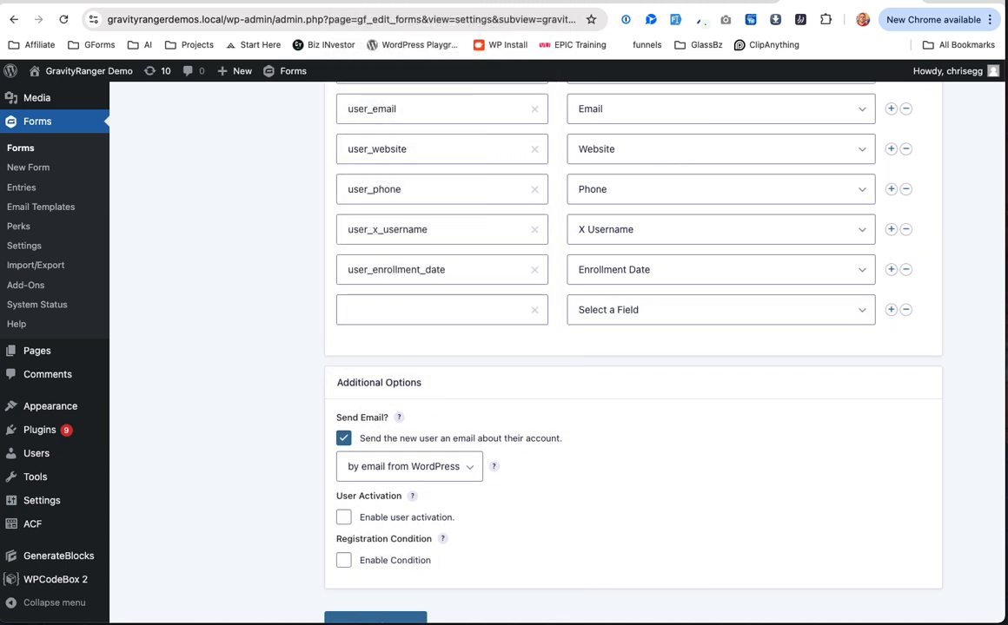
click(563, 3)
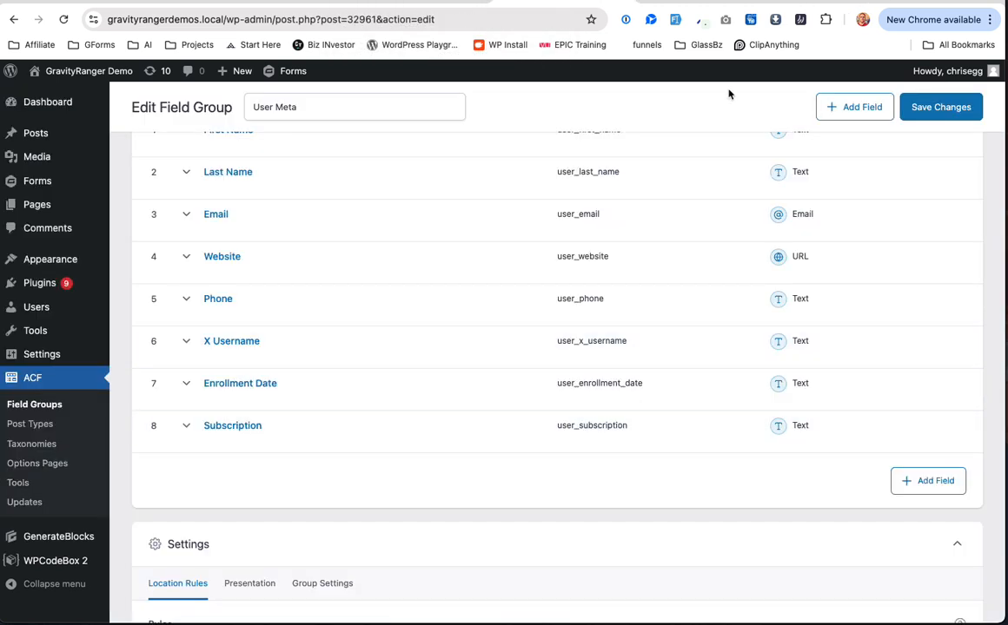
click(850, 2)
click(406, 305)
text(user_subscription)
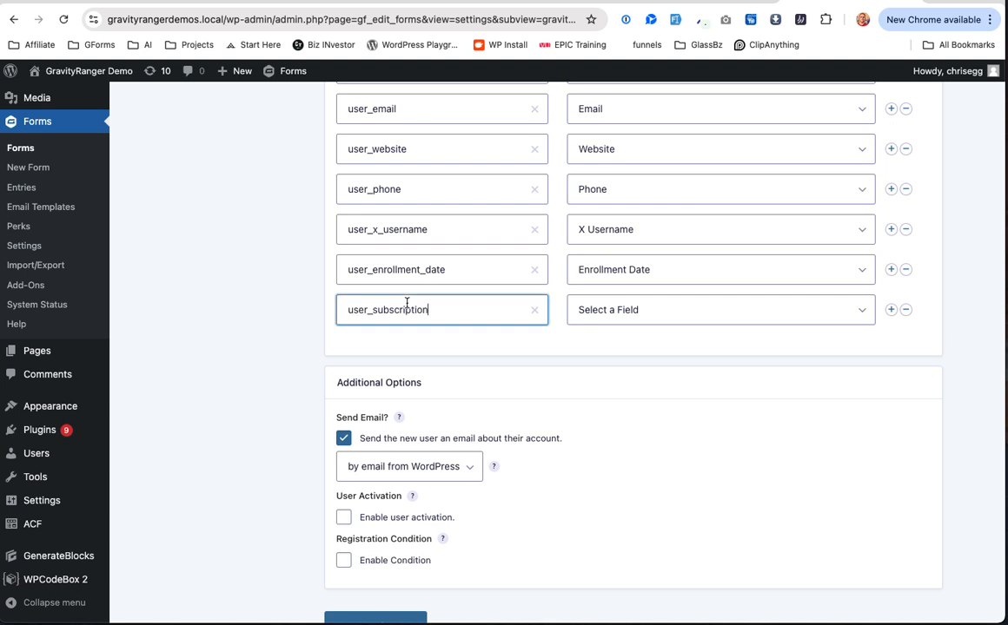
click(691, 300)
click(696, 533)
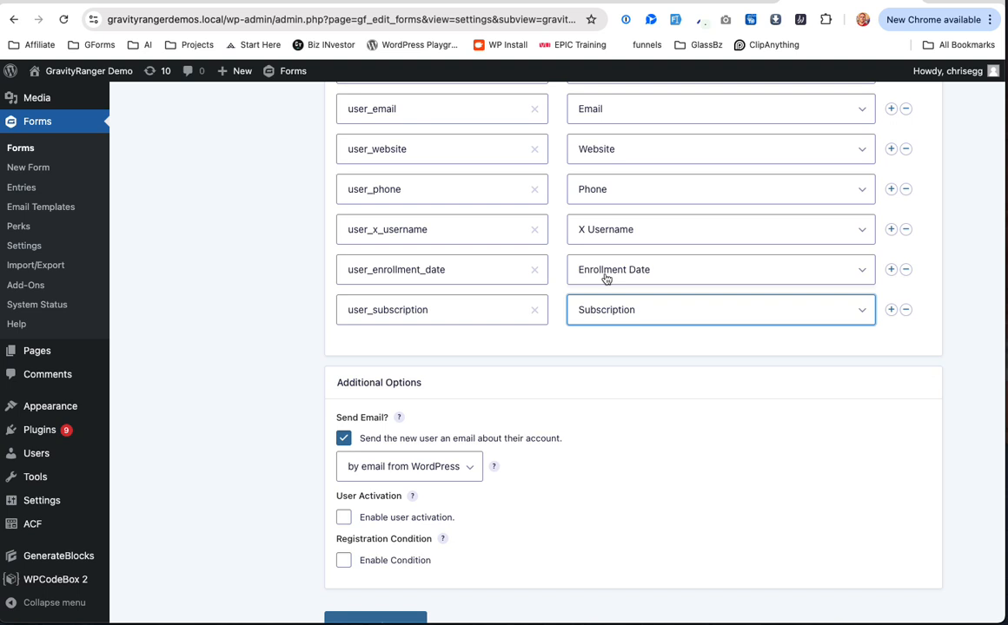
Step: Review the Enrollment Date mapping, leaving it unchanged
click(610, 281)
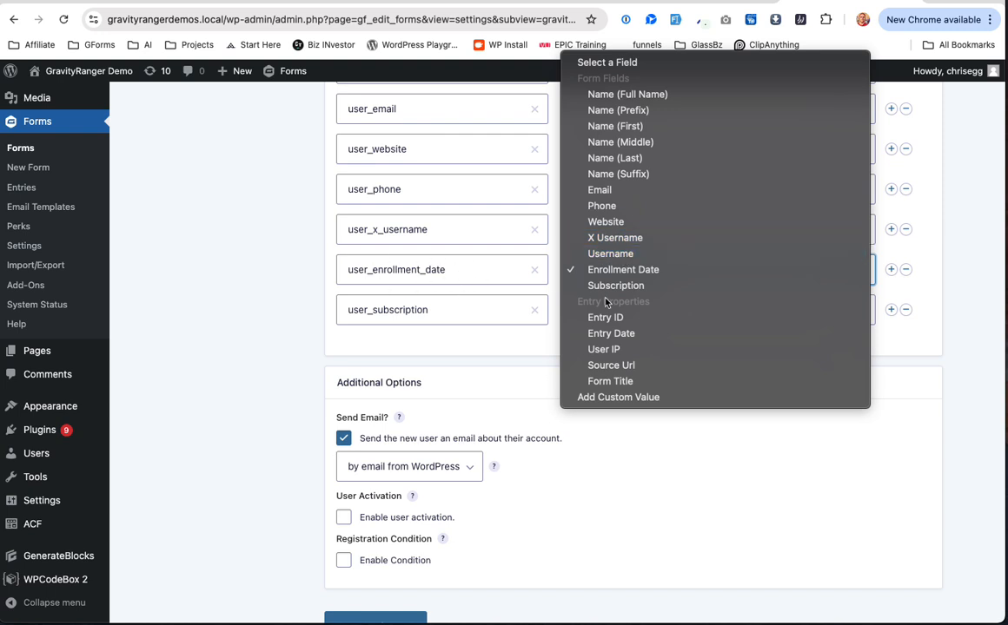
click(550, 360)
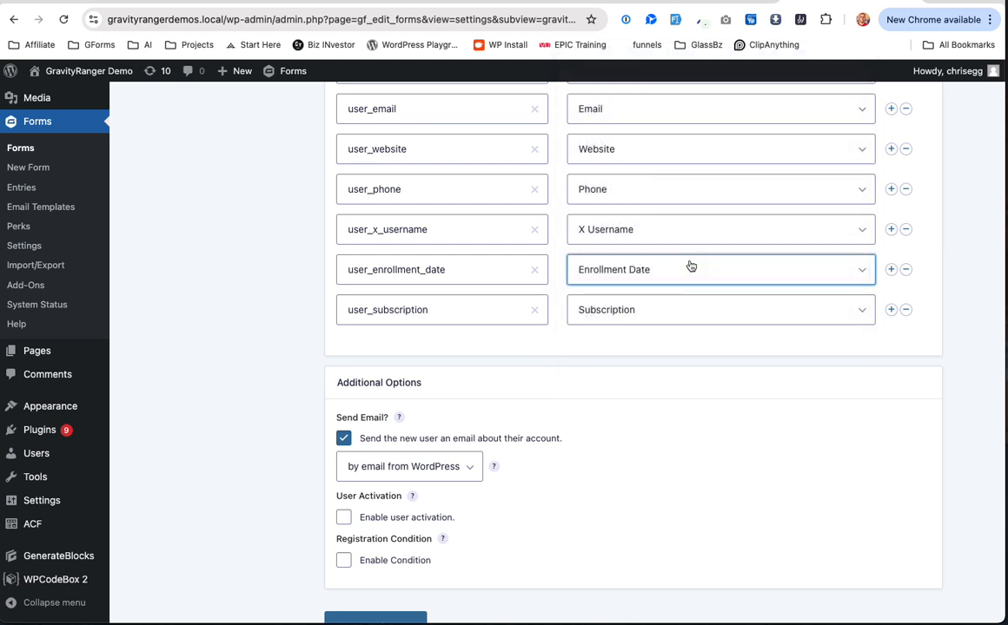
scroll(699, 286, down, 1)
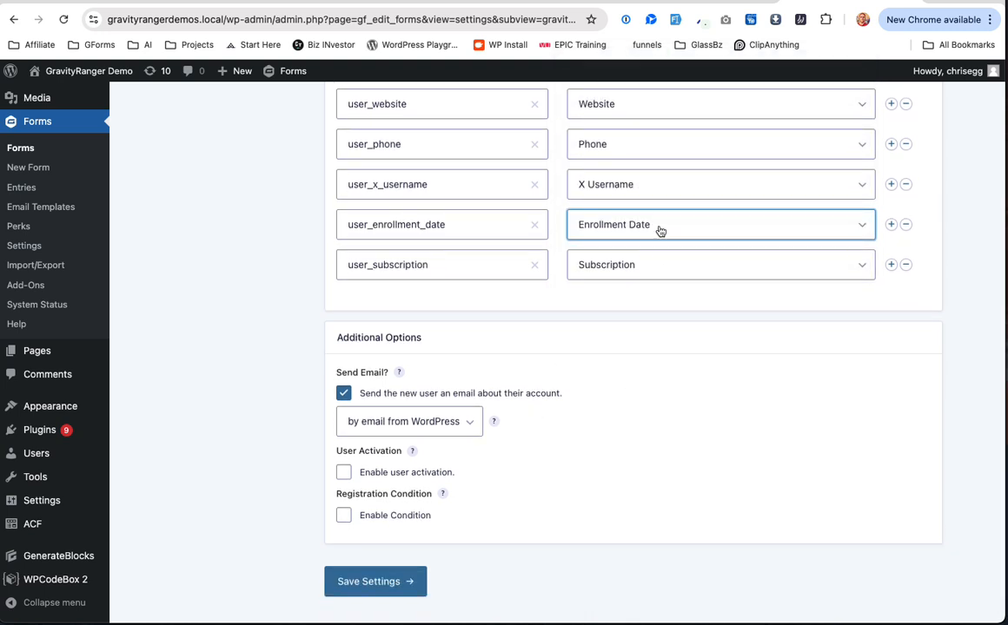
scroll(661, 231, up, 5)
scroll(660, 231, down, 6)
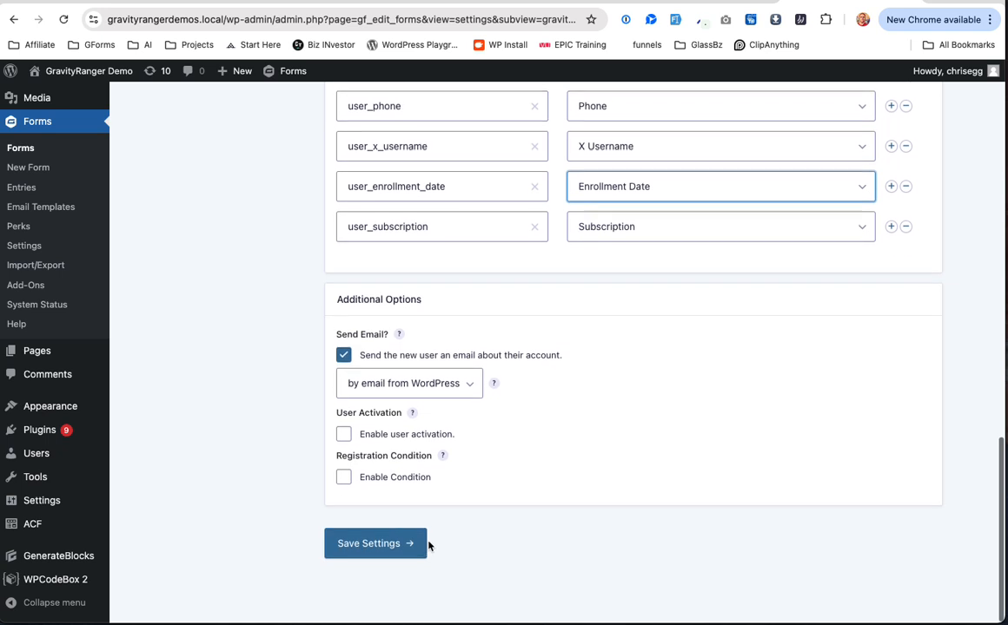
Step: Save the User Registration feed settings
click(368, 544)
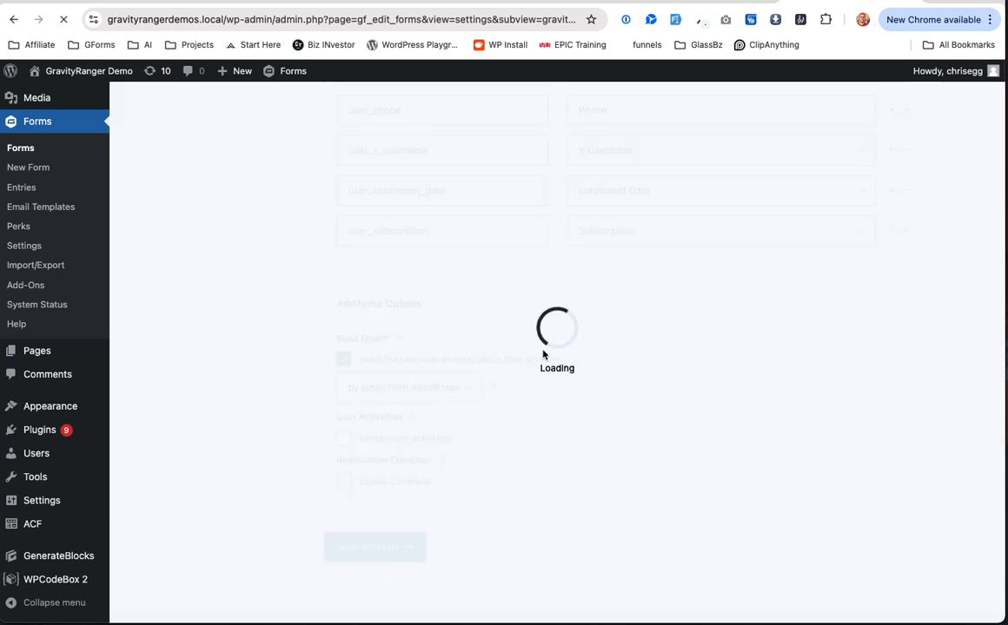
scroll(622, 393, down, 5)
scroll(623, 393, down, 8)
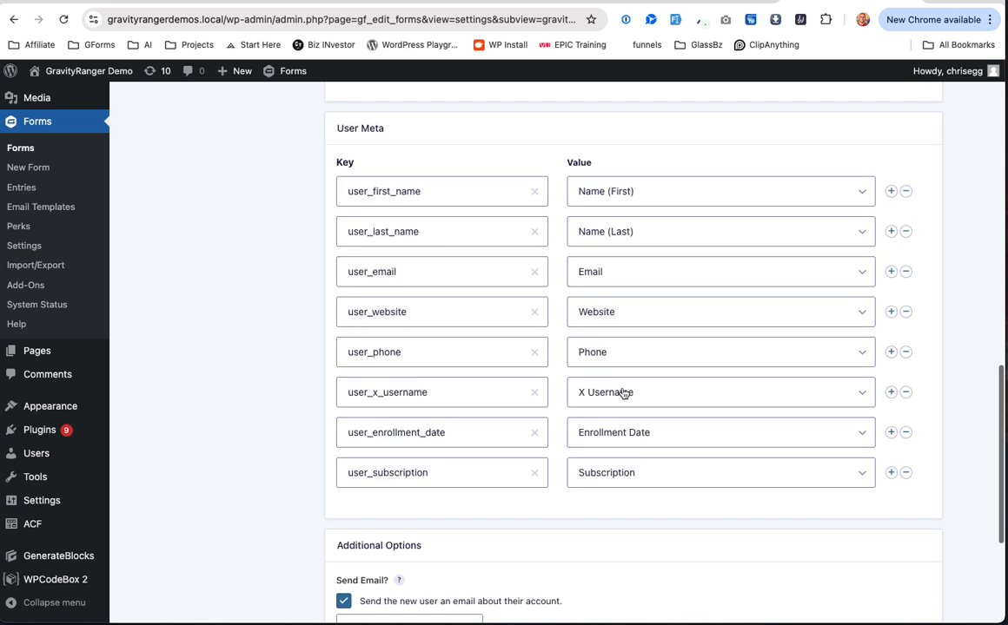
right_click(622, 393)
click(557, 416)
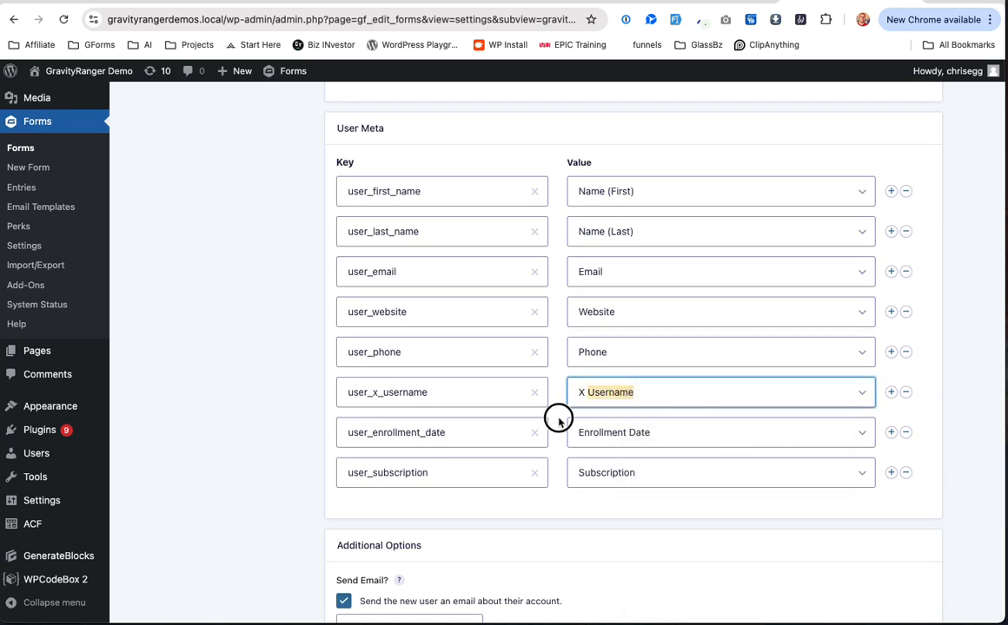
scroll(542, 106, up, 2)
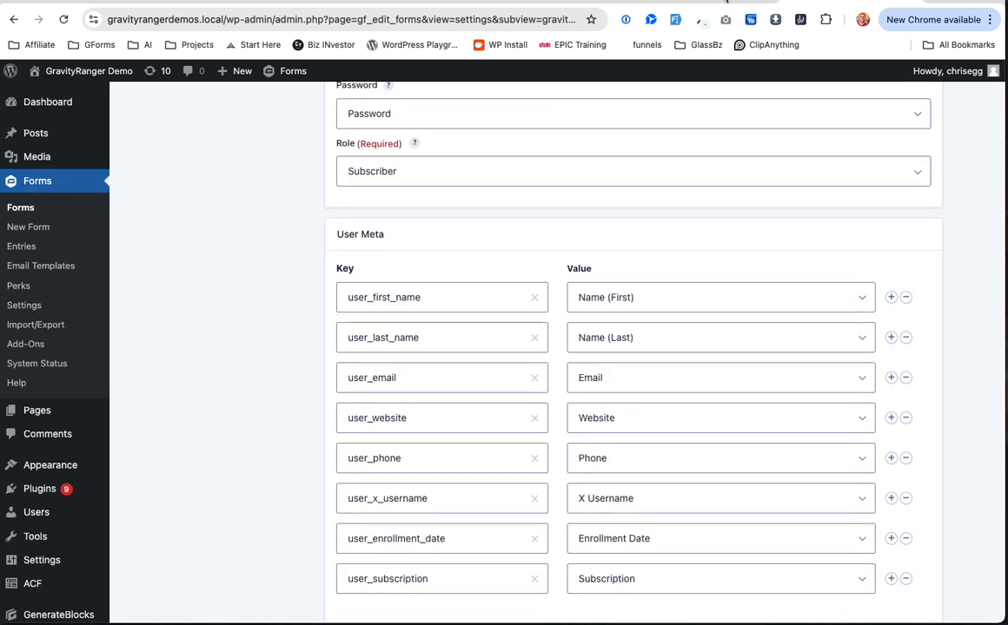
scroll(731, 189, up, 9)
Step: Test the form's preview link in a private browsing window, then close it
mouse_move(880, 164)
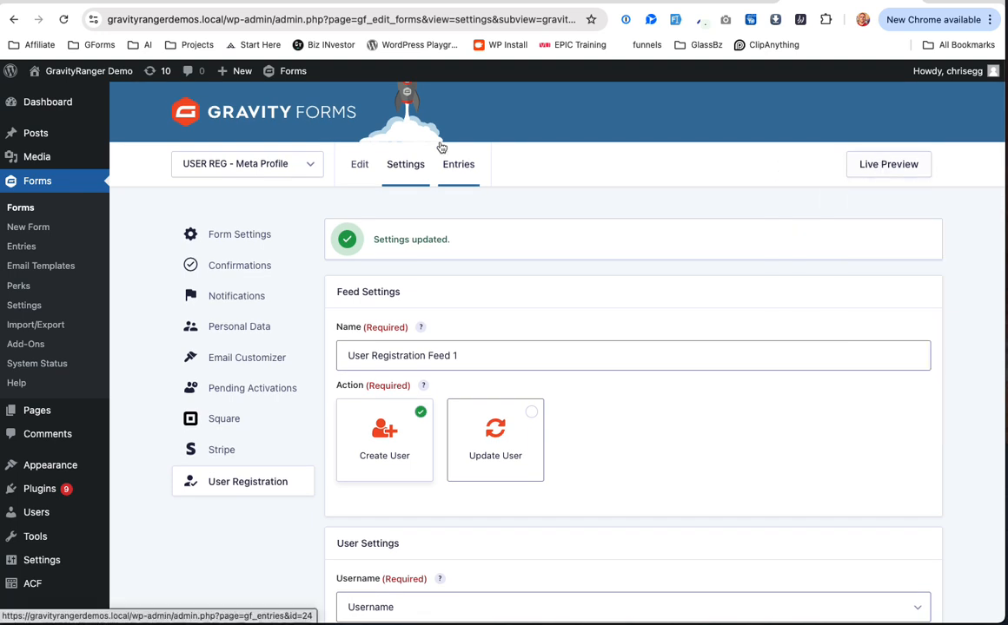
mouse_move(71, 140)
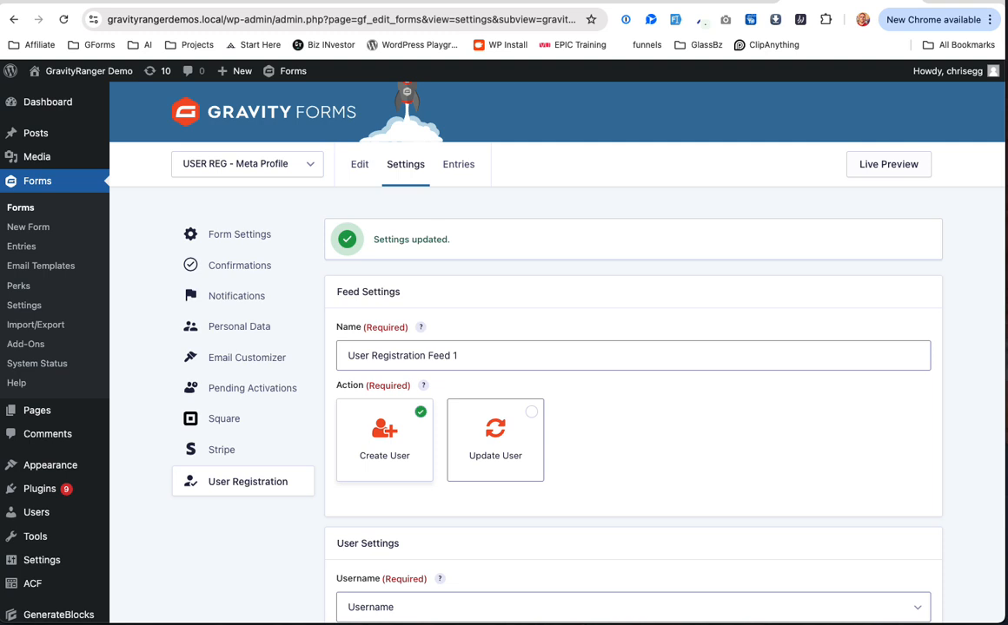
right_click(906, 167)
click(940, 250)
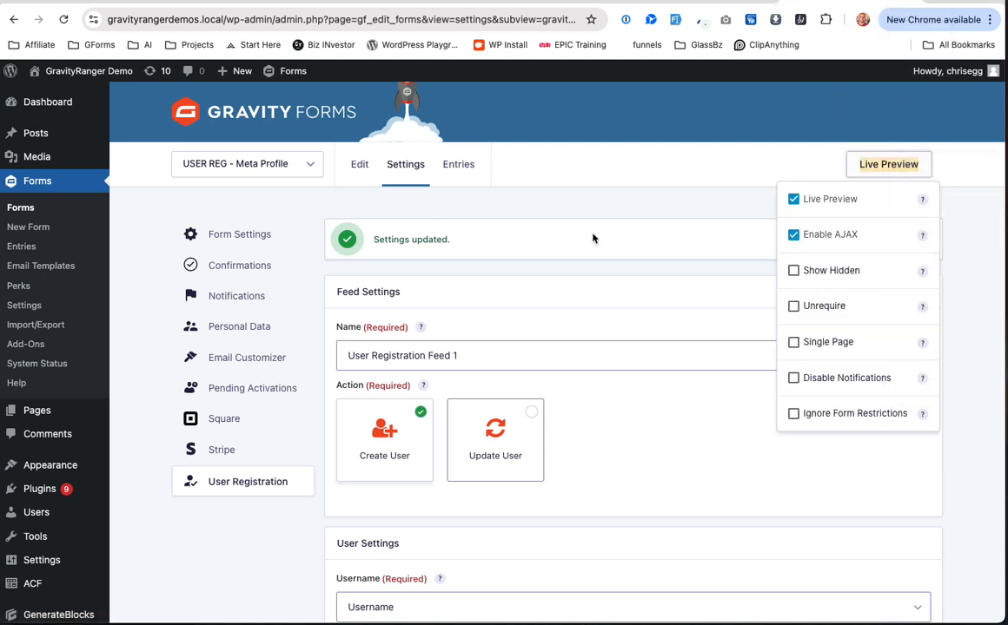
key(ctrl+shift+n)
key(ctrl+v)
key(Return)
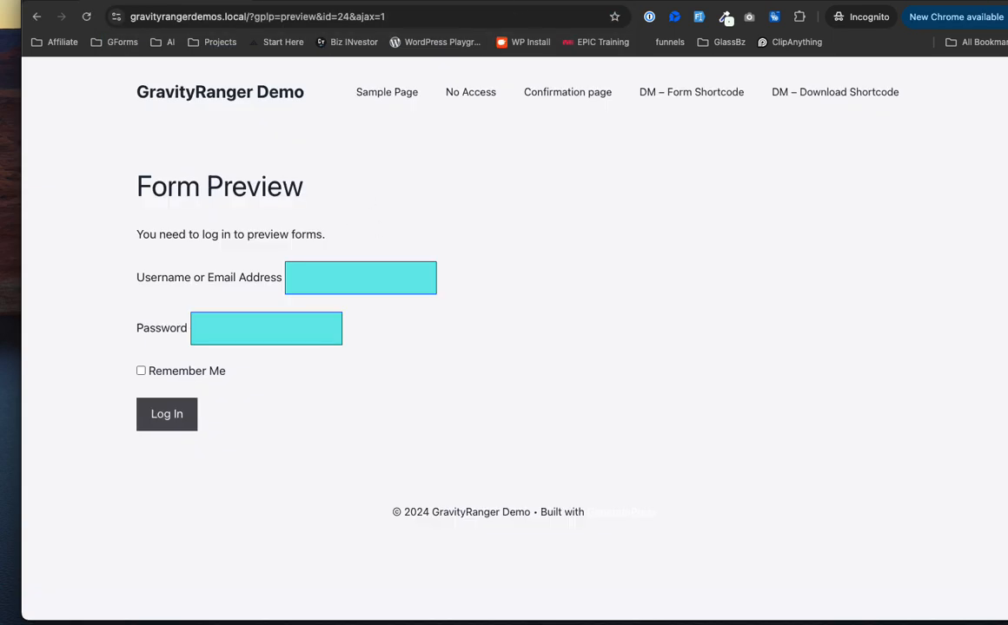
key(super+w)
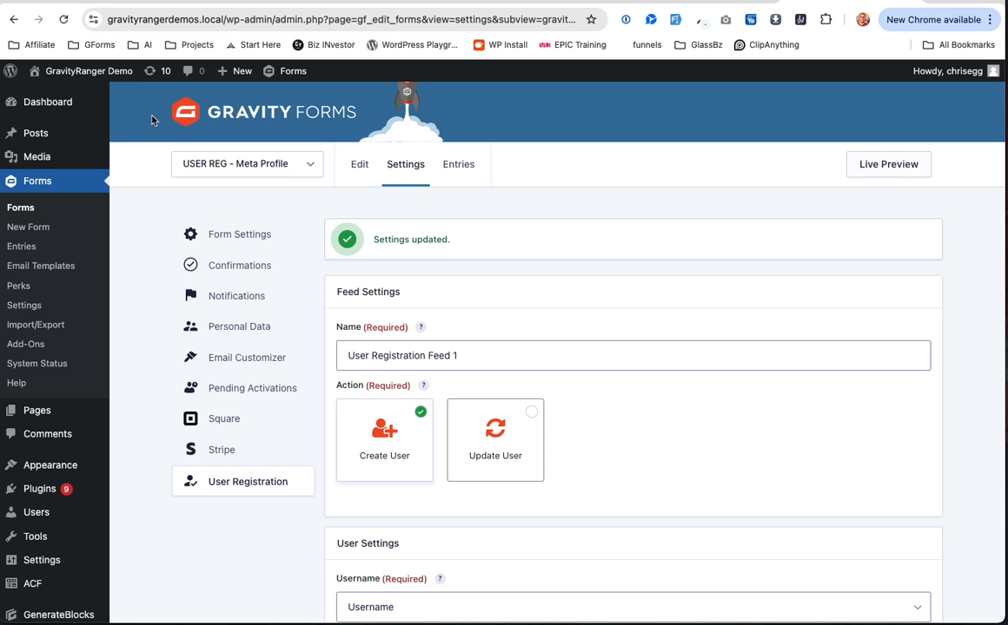
click(60, 139)
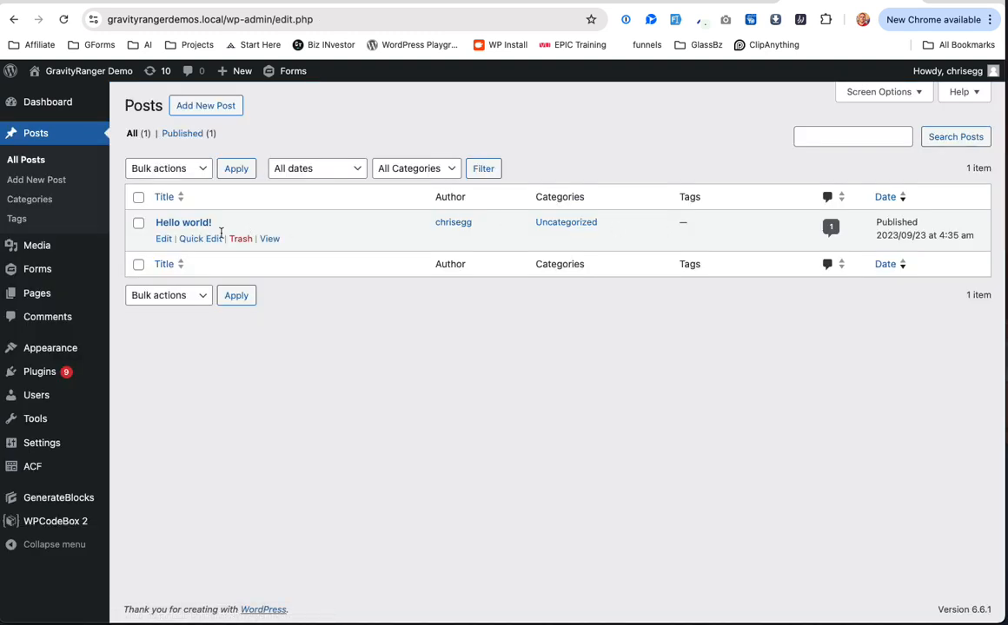
Step: Delete the old form block from the Hello world! post
click(163, 239)
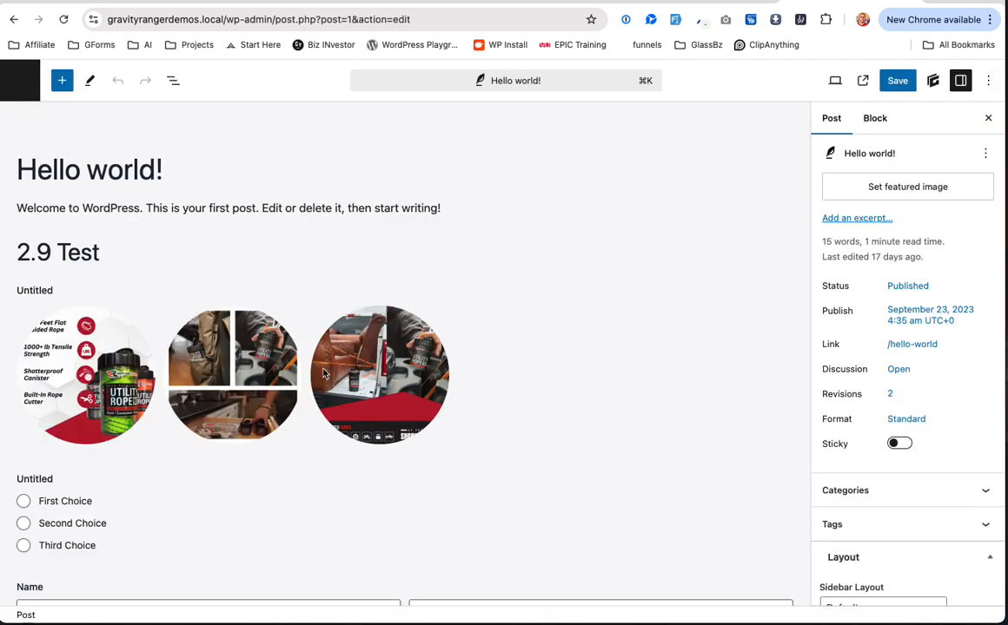
click(323, 374)
scroll(323, 373, down, 3)
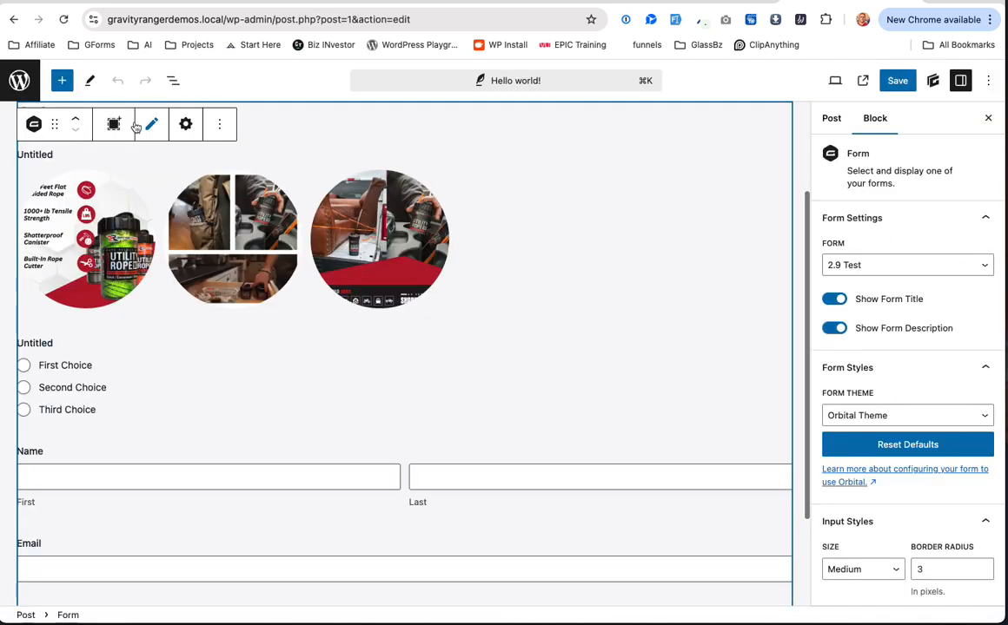
click(220, 124)
click(286, 468)
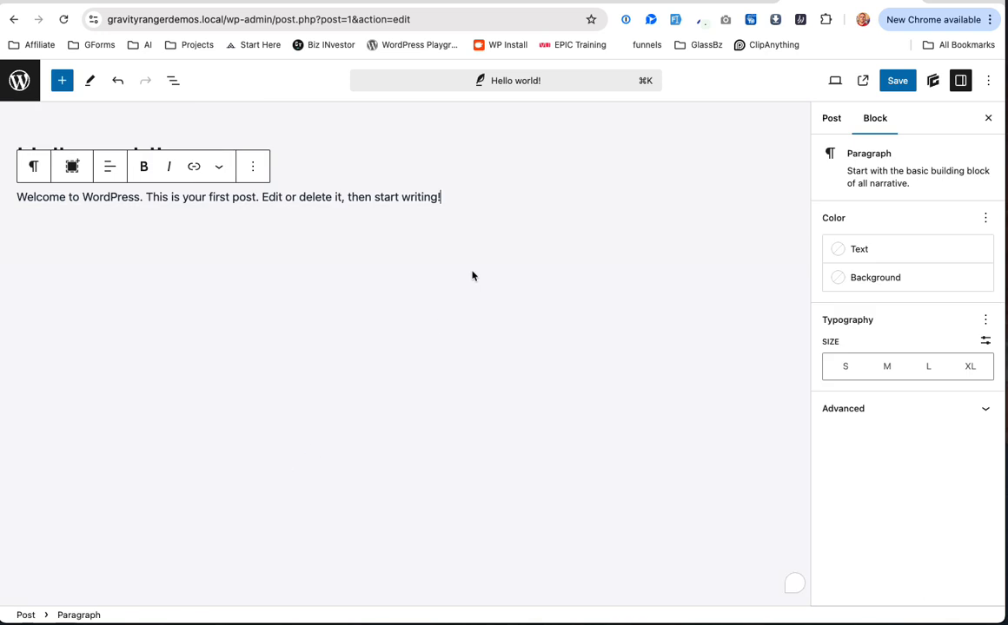
Step: Embed the USER REG - Meta Profile form with AJAX on, save, and view the post
click(362, 226)
text(/form)
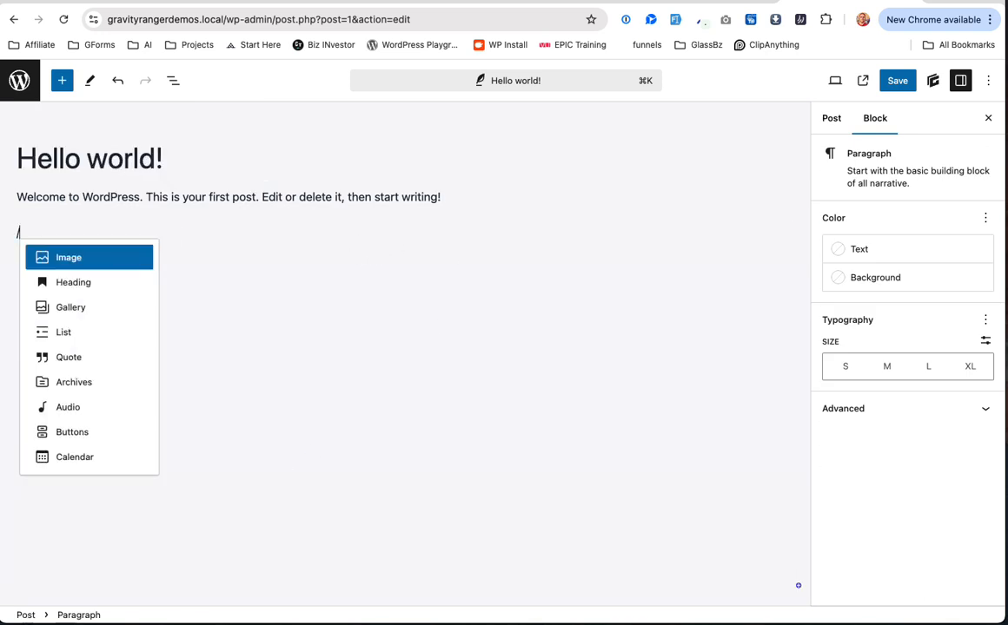
click(144, 263)
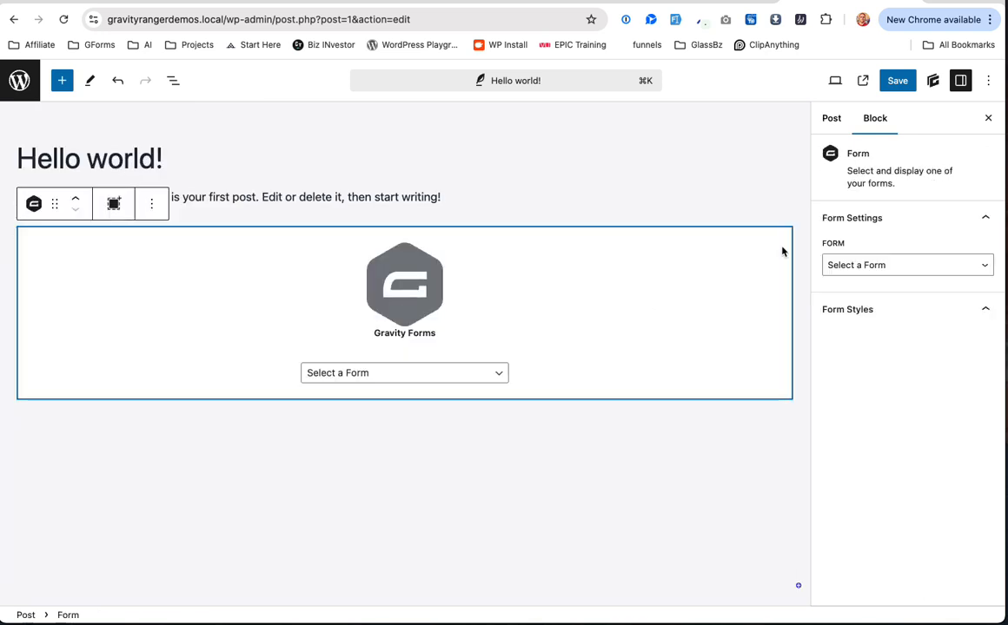
click(903, 265)
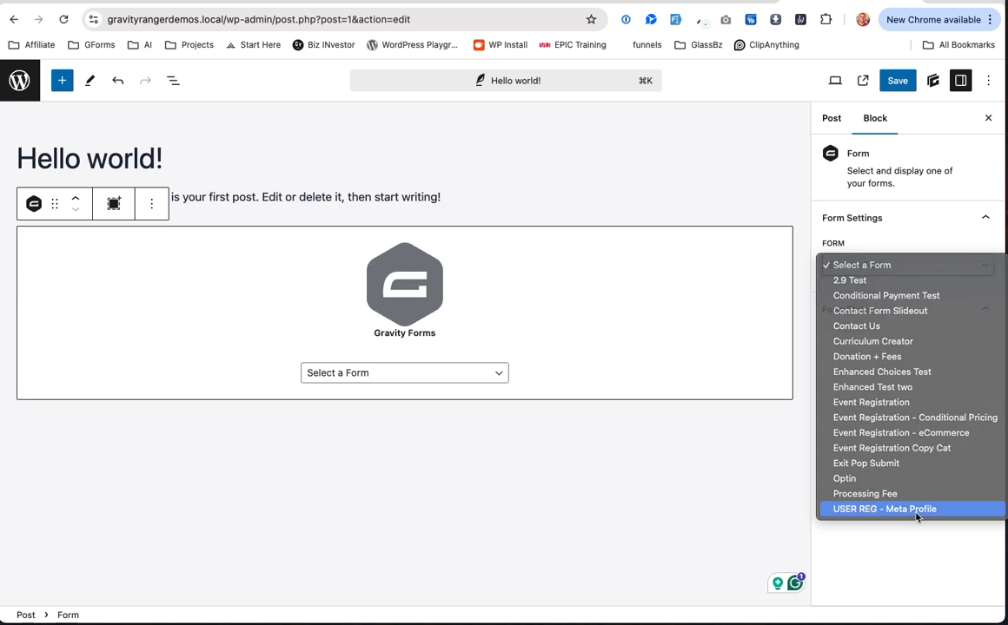
click(884, 509)
click(869, 516)
click(888, 83)
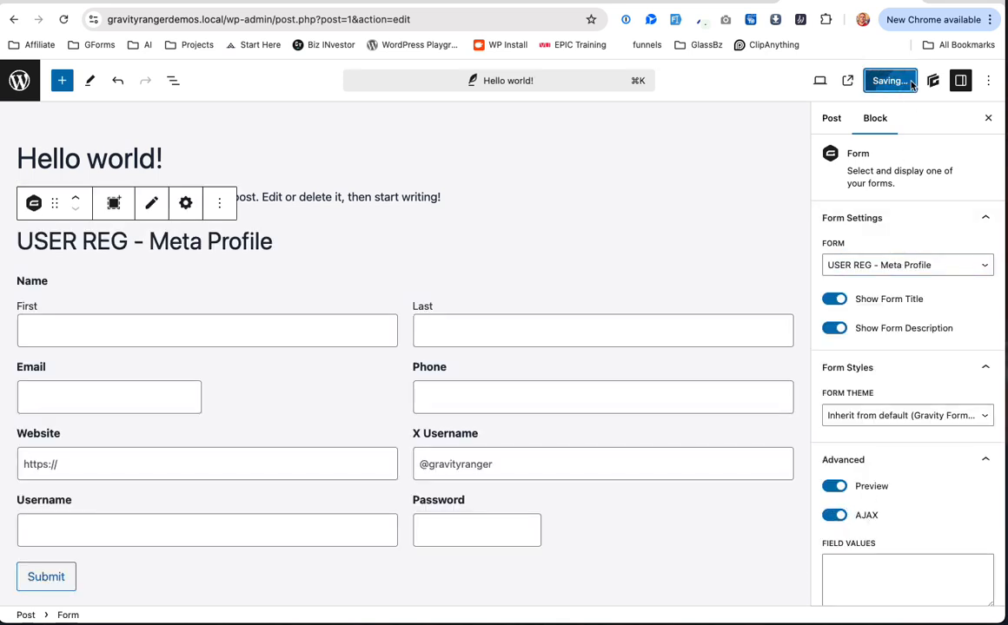
click(864, 86)
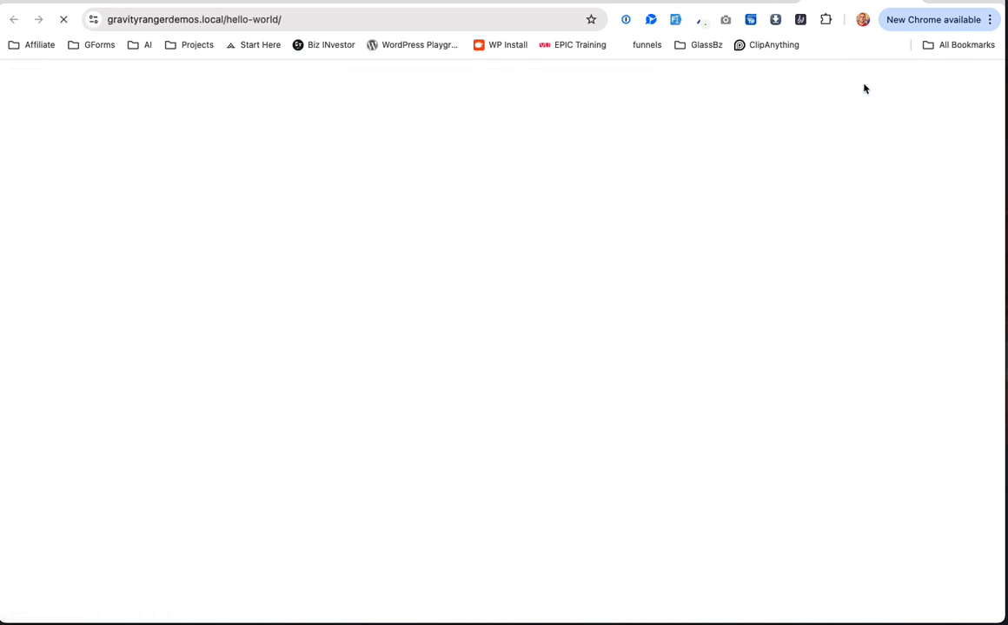
click(397, 23)
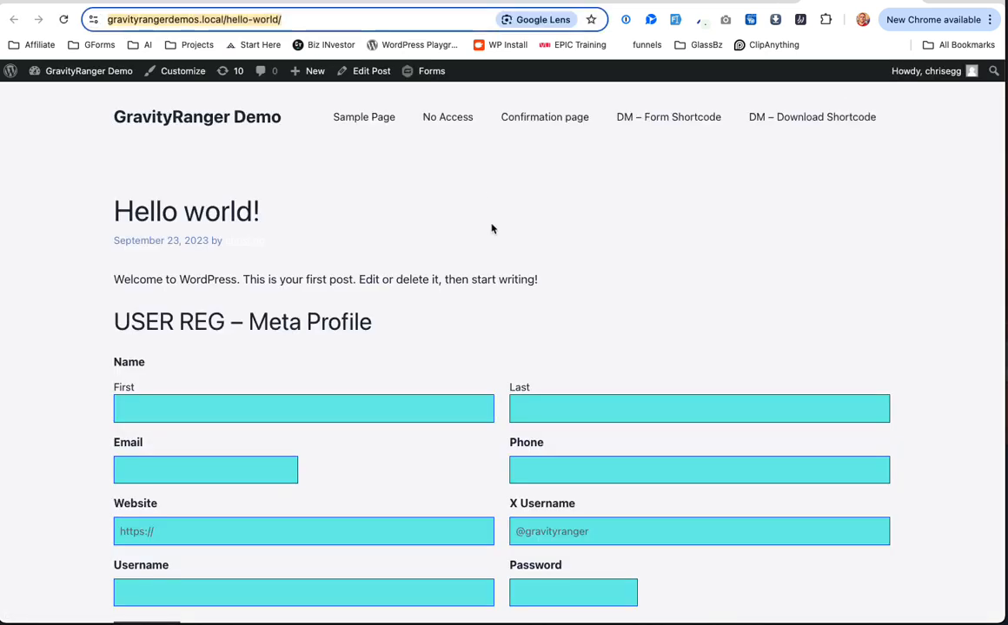
Step: Load the Hello world! post URL in an Incognito window and scroll the empty USER REG – Meta Profile form
key(ctrl+shift+n)
key(ctrl+v)
key(Return)
scroll(385, 198, up, 2)
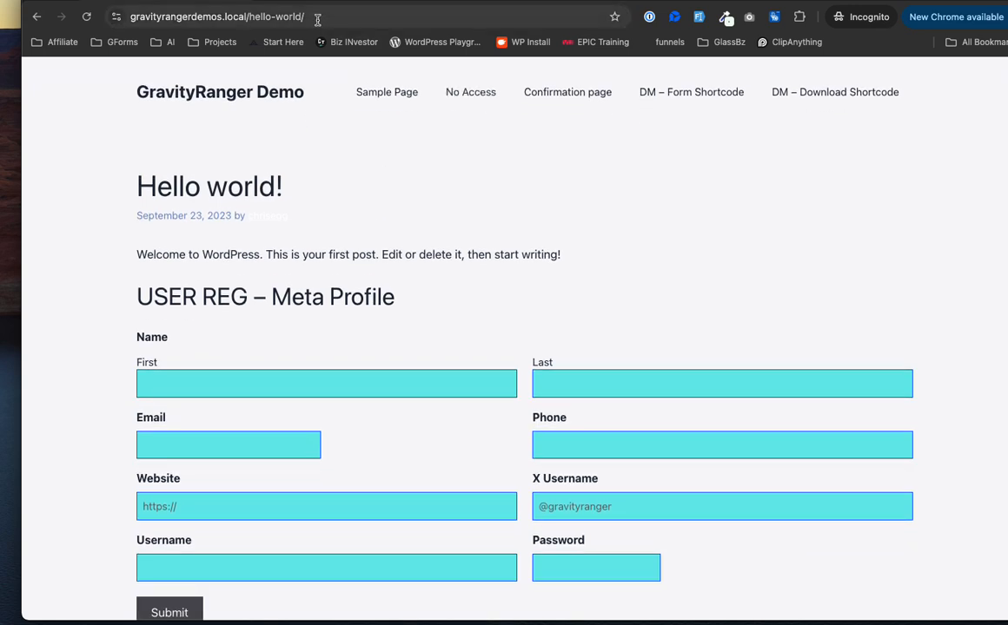
scroll(477, 365, down, 3)
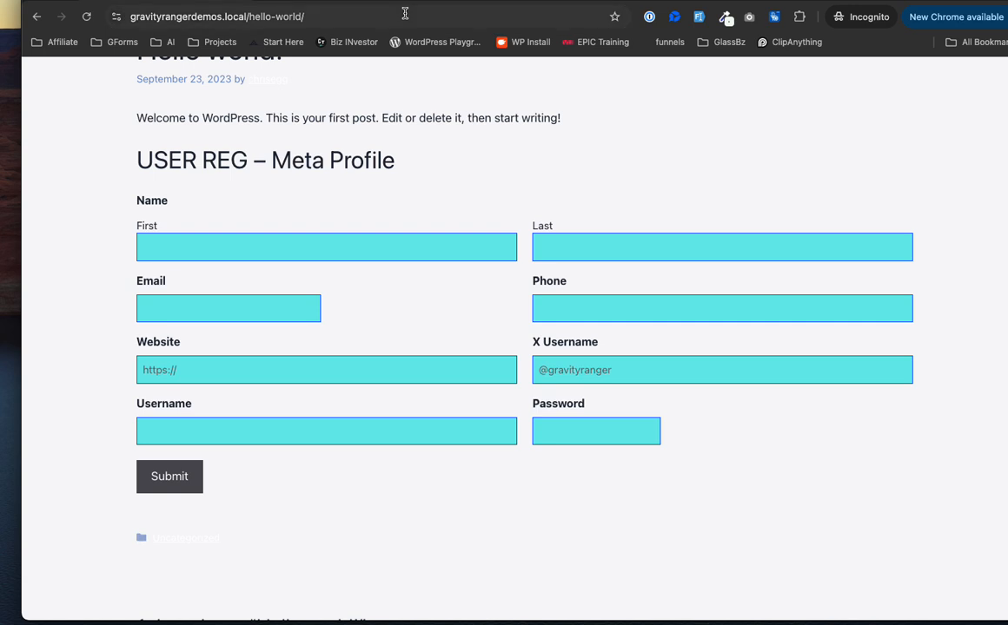
scroll(611, 215, down, 2)
scroll(611, 215, up, 2)
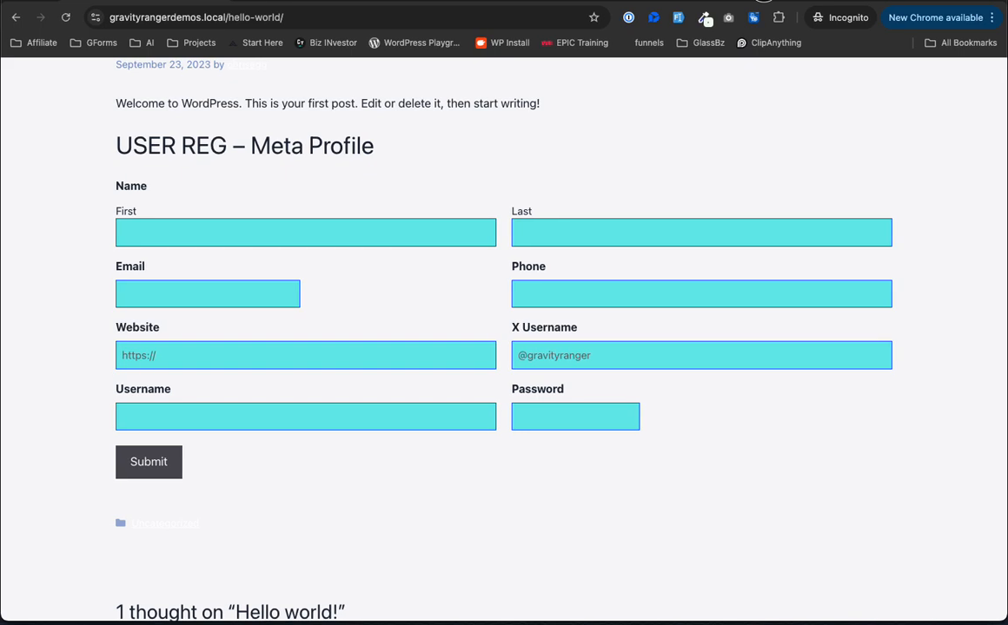
scroll(406, 441, down, 5)
scroll(408, 438, up, 7)
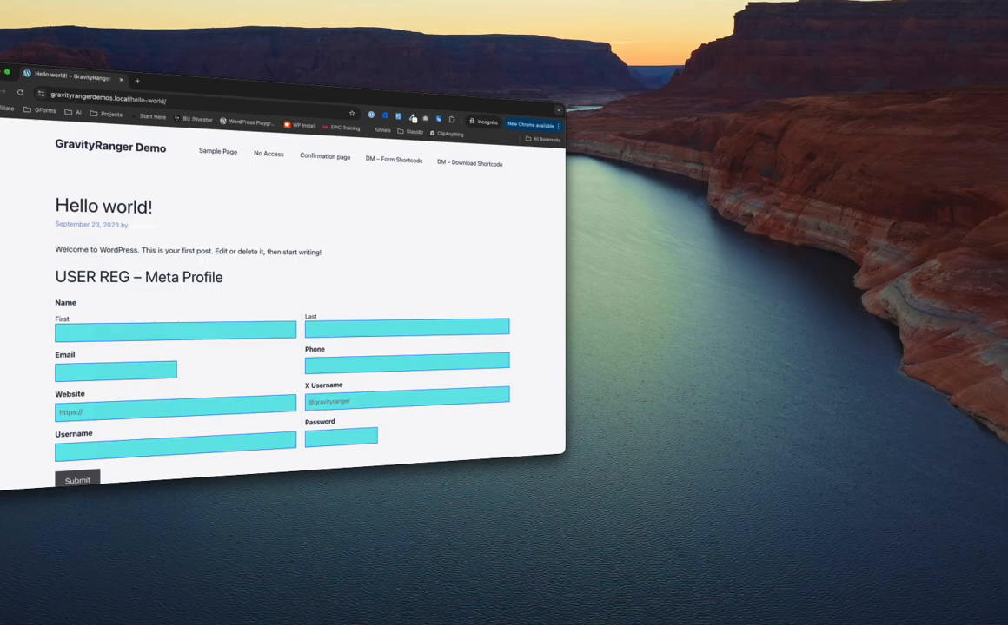
scroll(447, 375, down, 3)
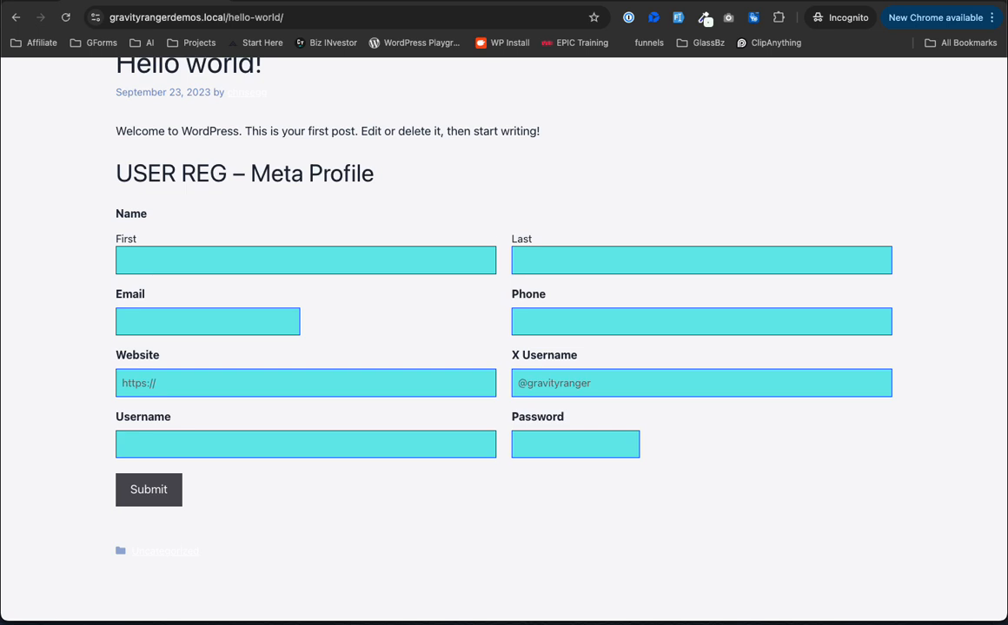
Step: Fill the form with sample data and change the email domain to gmail
click(632, 19)
click(632, 19)
click(678, 19)
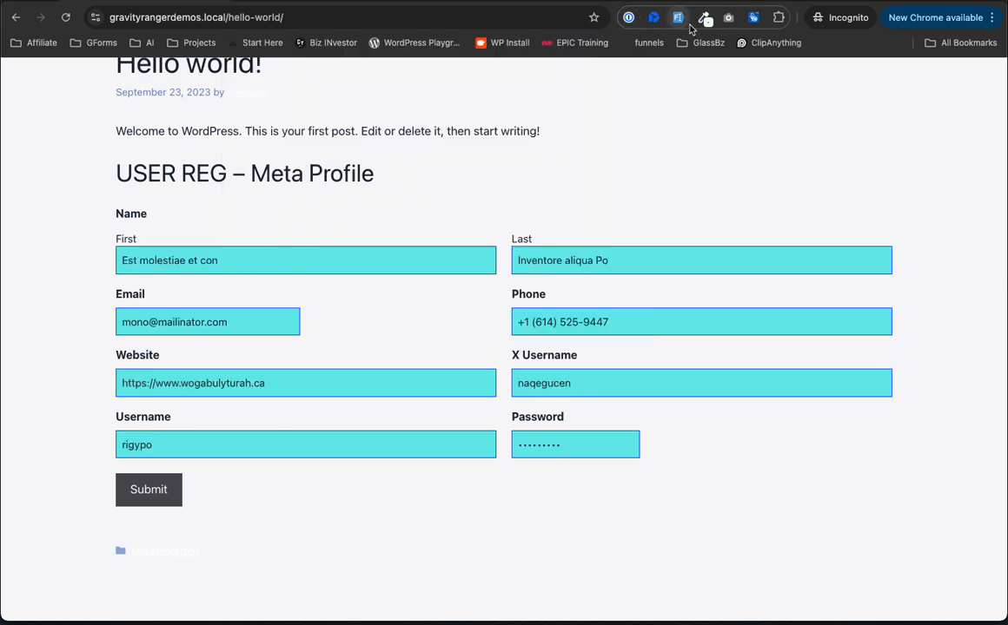
double_click(190, 323)
text(gmail)
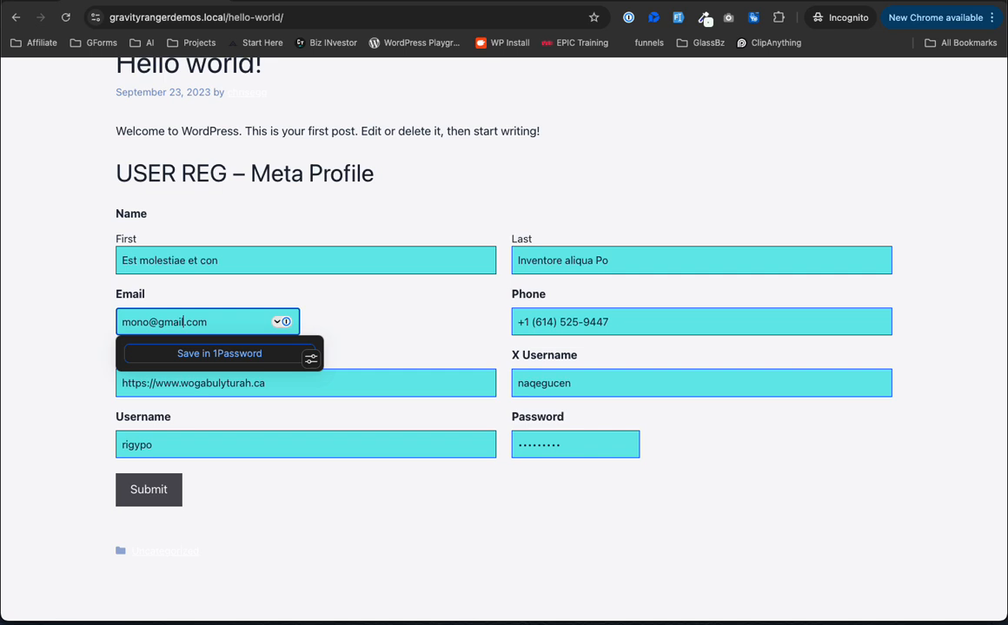
triple_click(160, 265)
text(Matt)
key(Tab)
text(M)
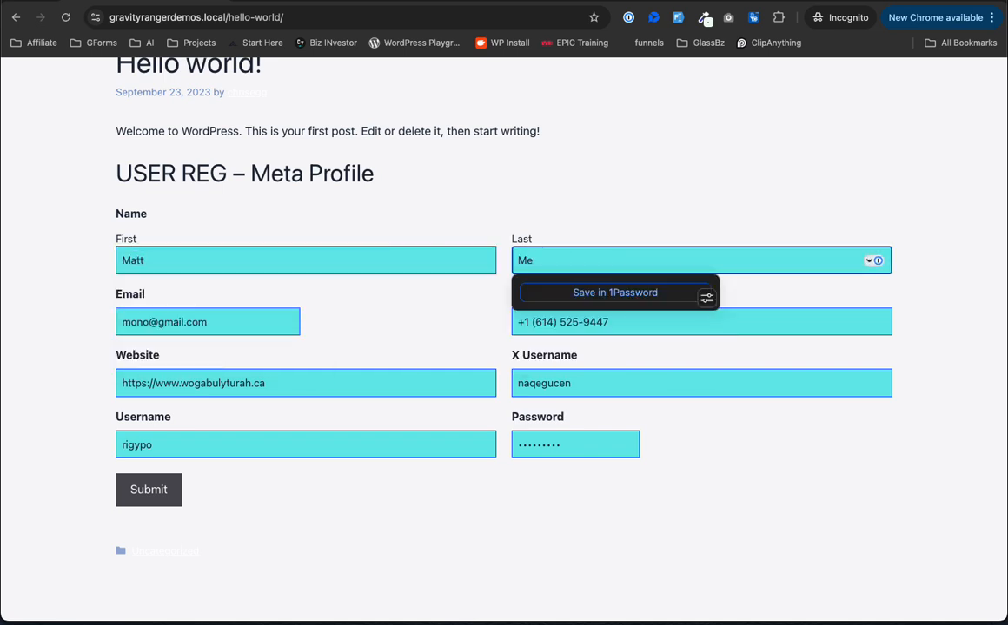
click(524, 321)
key(BackSpace)
key(BackSpace)
key(BackSpace)
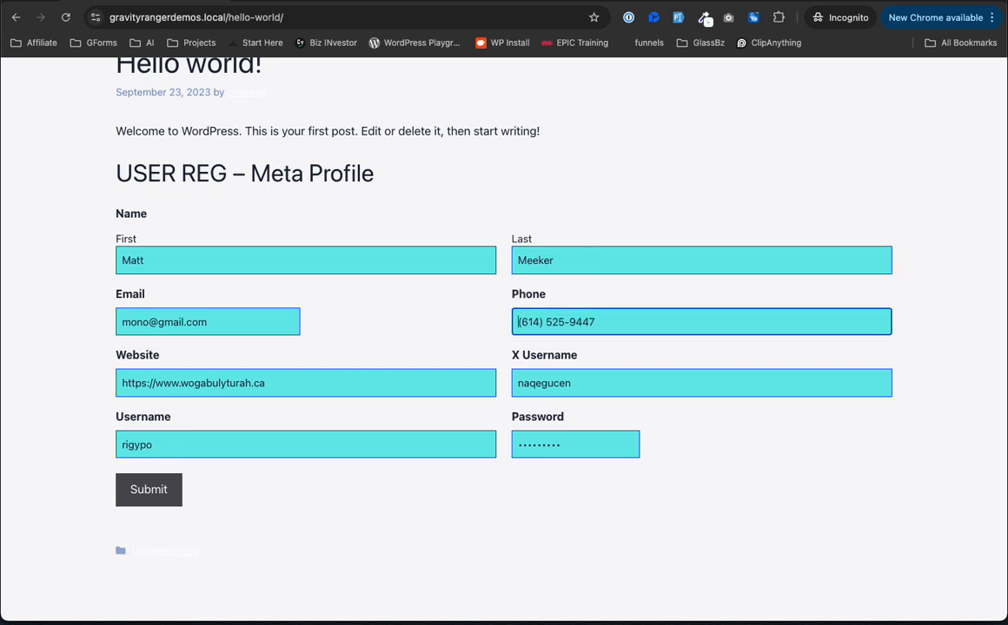
double_click(539, 382)
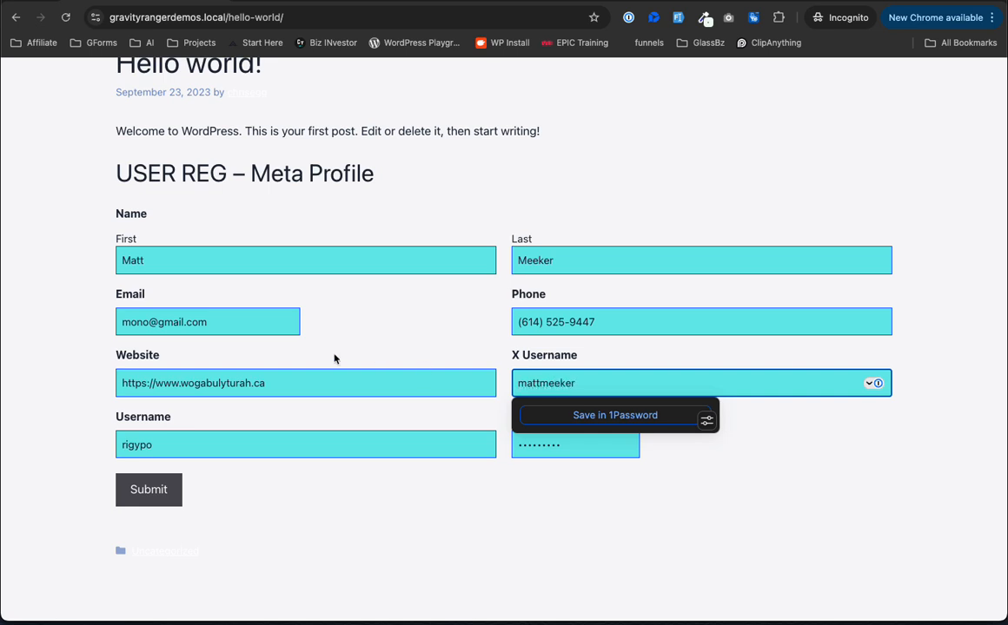
click(221, 328)
click(147, 318)
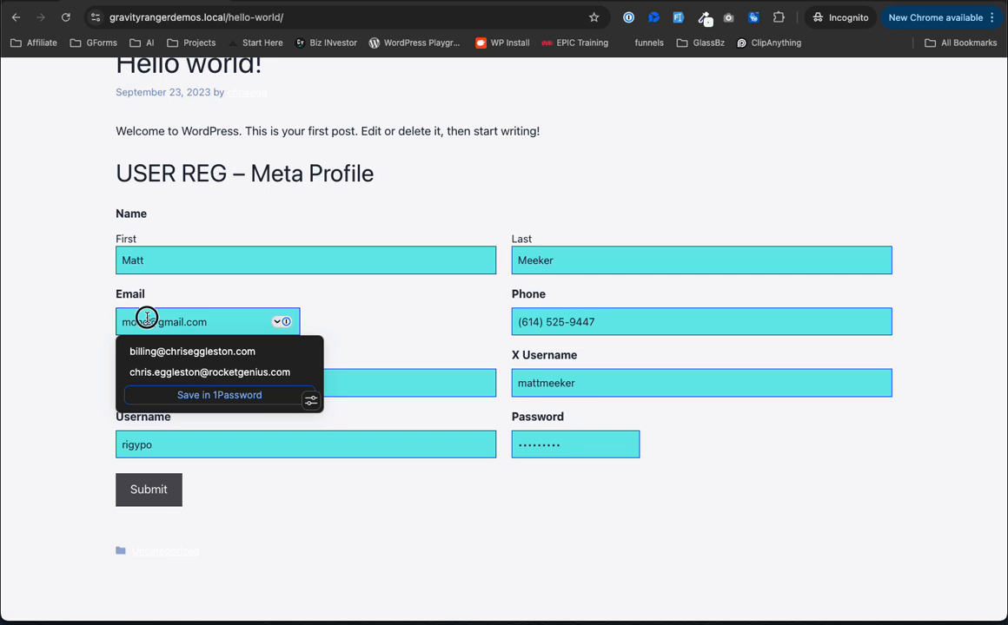
key(BackSpace)
key(BackSpace)
key(BackSpace)
click(406, 318)
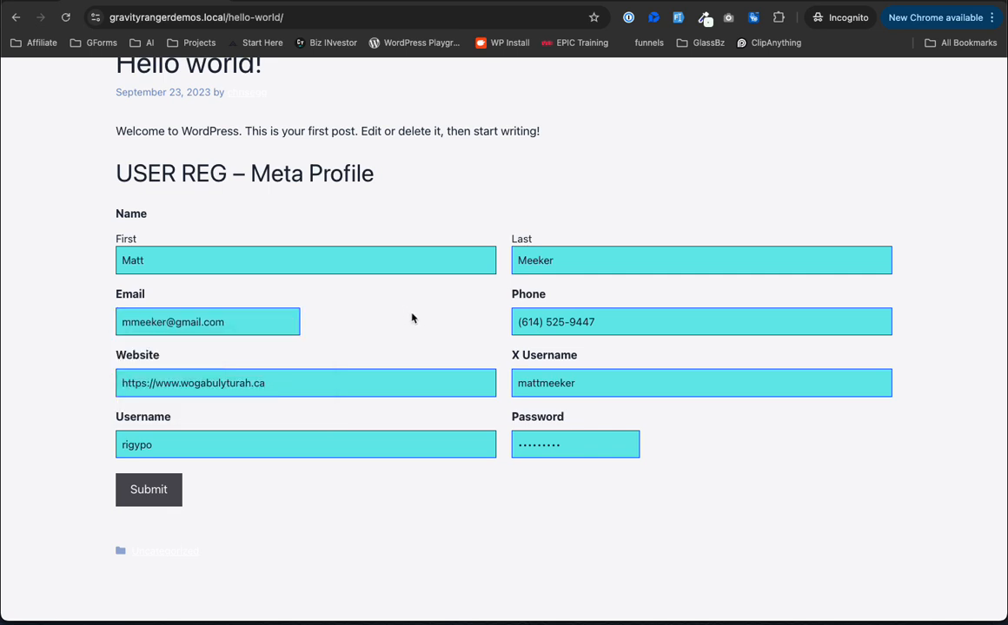
click(282, 451)
click(148, 314)
double_click(148, 318)
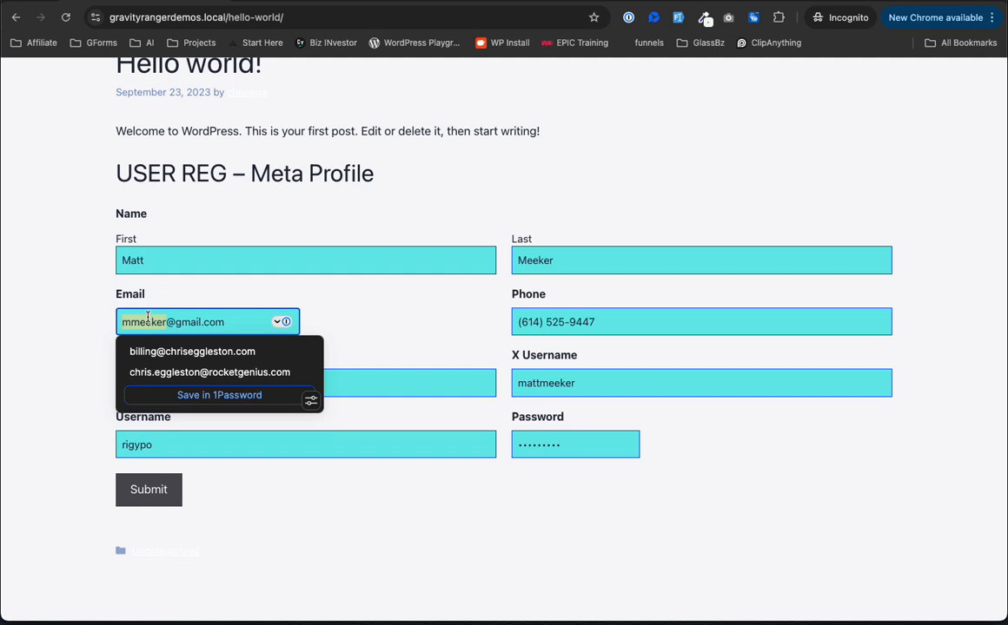
key(ctrl+c)
double_click(371, 446)
key(ctrl+v)
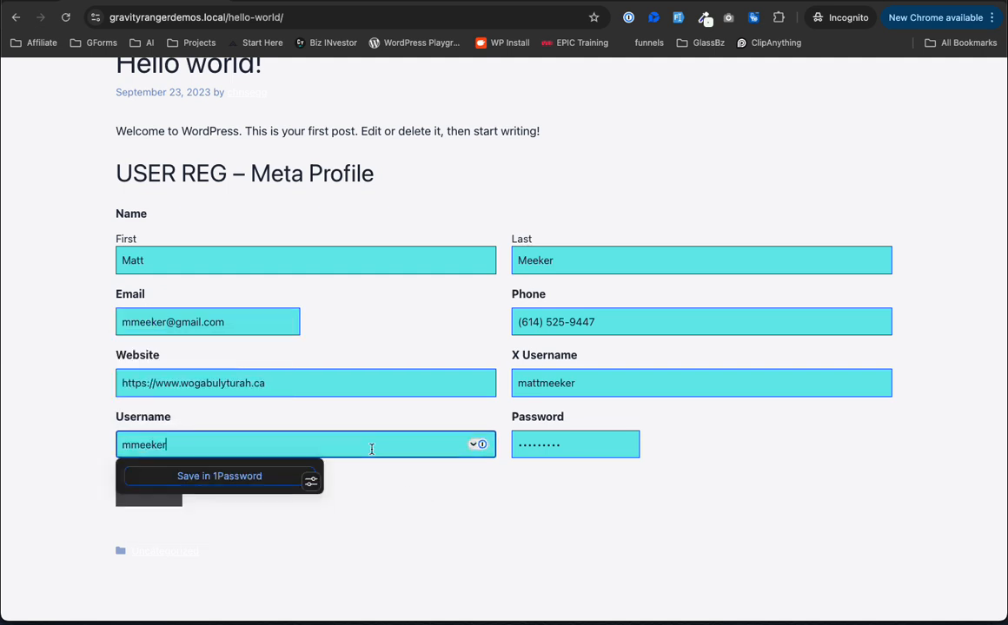
Step: Prefix the X handle with @ and enter a new password
click(515, 388)
text(@)
click(588, 495)
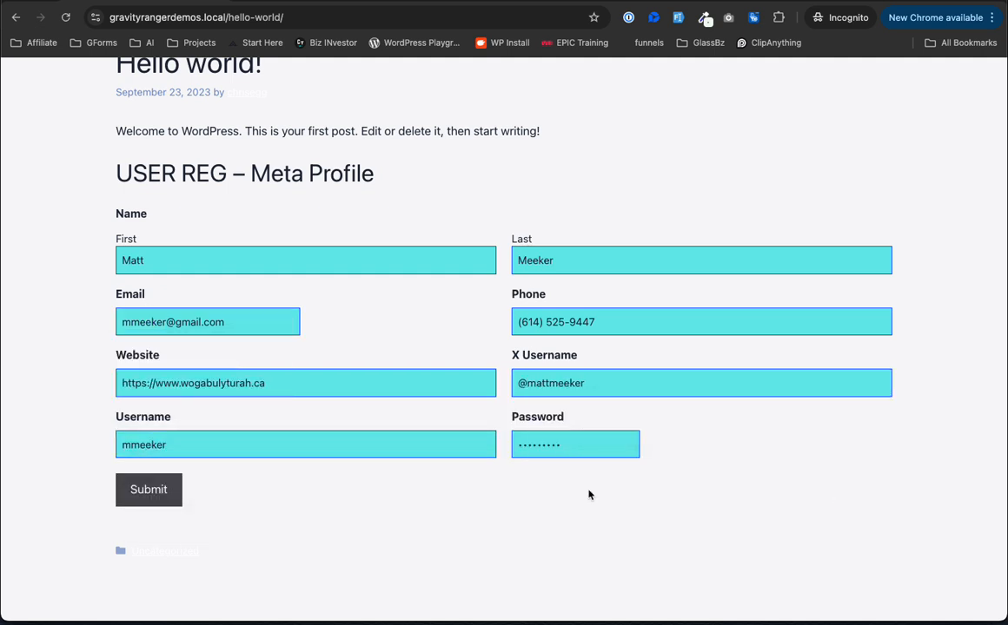
click(555, 444)
double_click(554, 444)
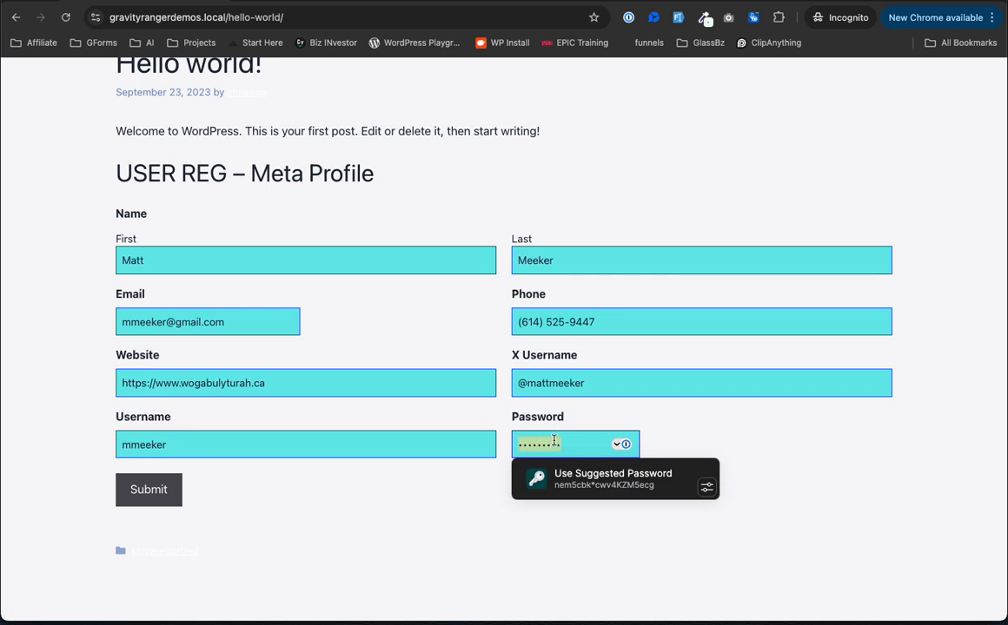
text(•••)
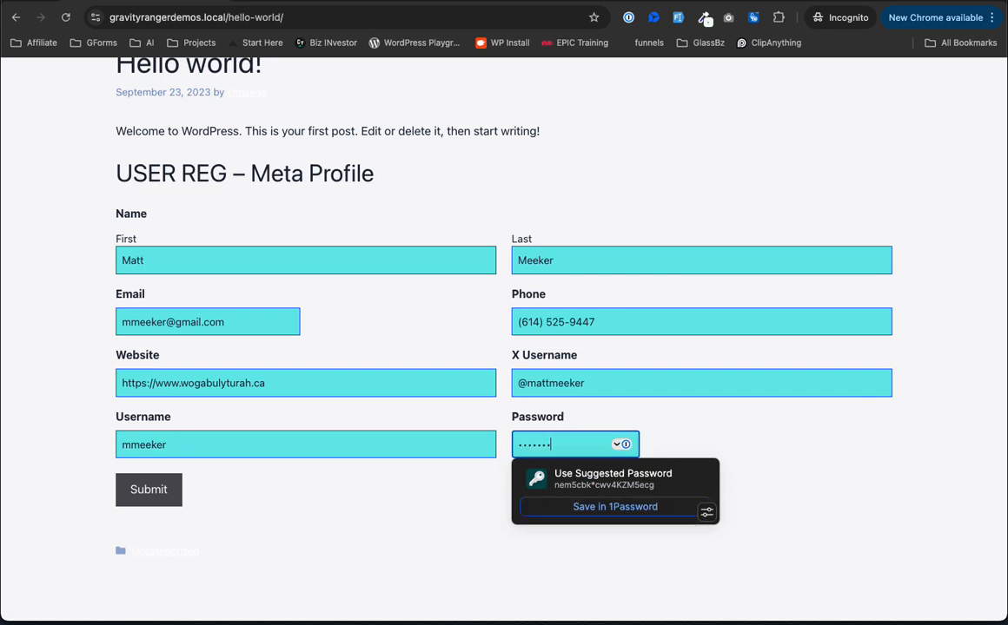
click(475, 481)
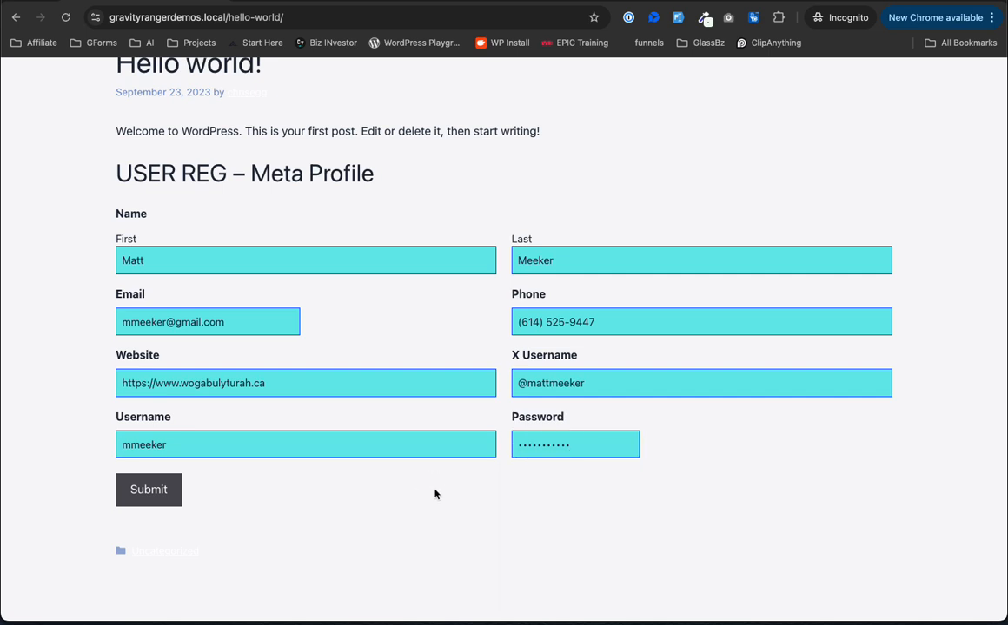
Step: Submit the registration form and view the thank-you confirmation
click(149, 498)
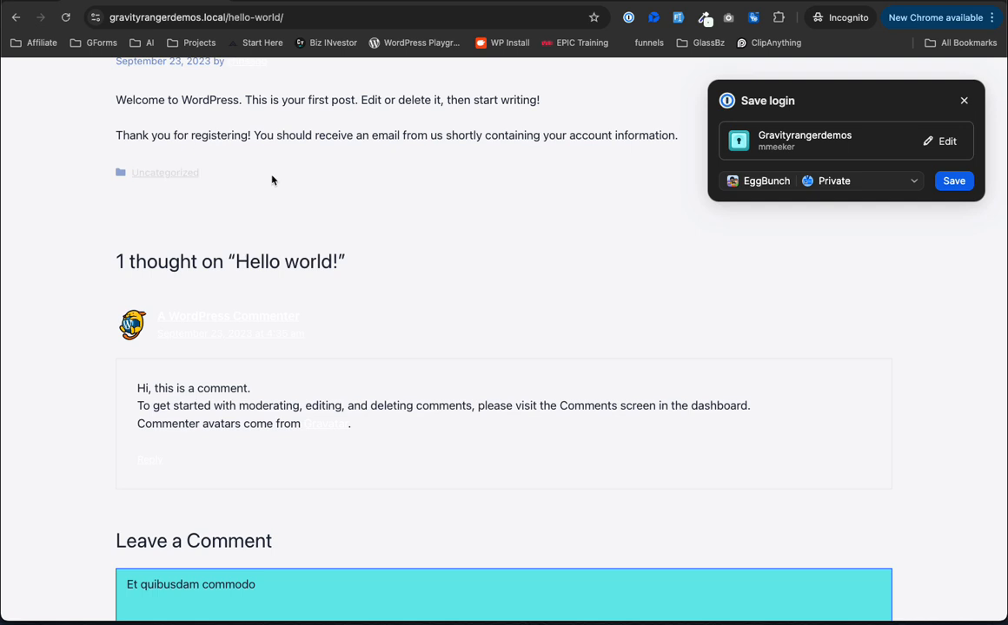
scroll(607, 206, up, 2)
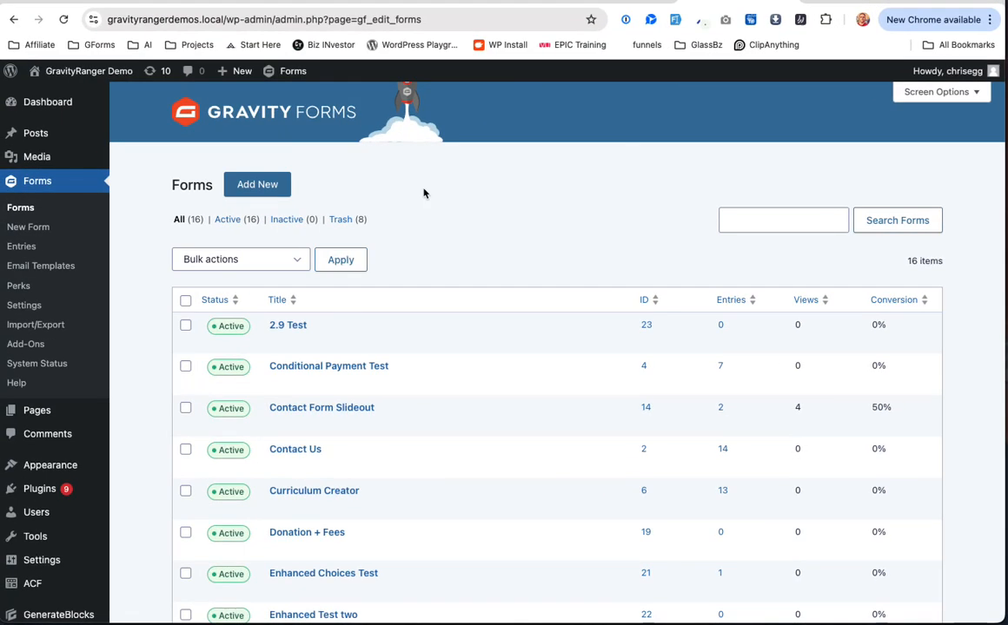
Step: Edit the new subscriber from Users and review User Meta: Enrollment Date 09/09/2024, Subscription Elite Ranger Monthly
click(57, 514)
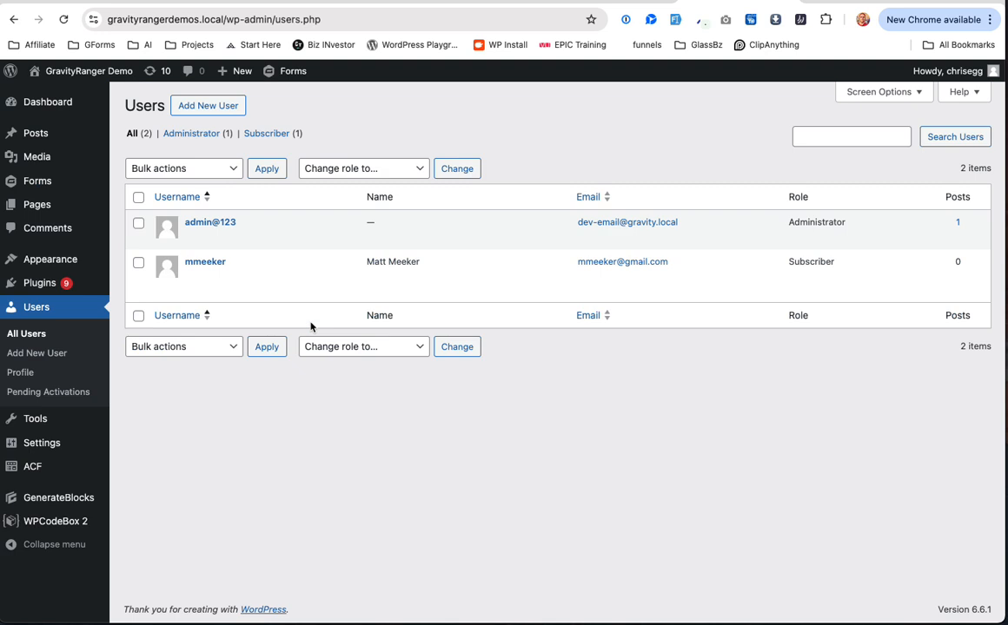
click(192, 277)
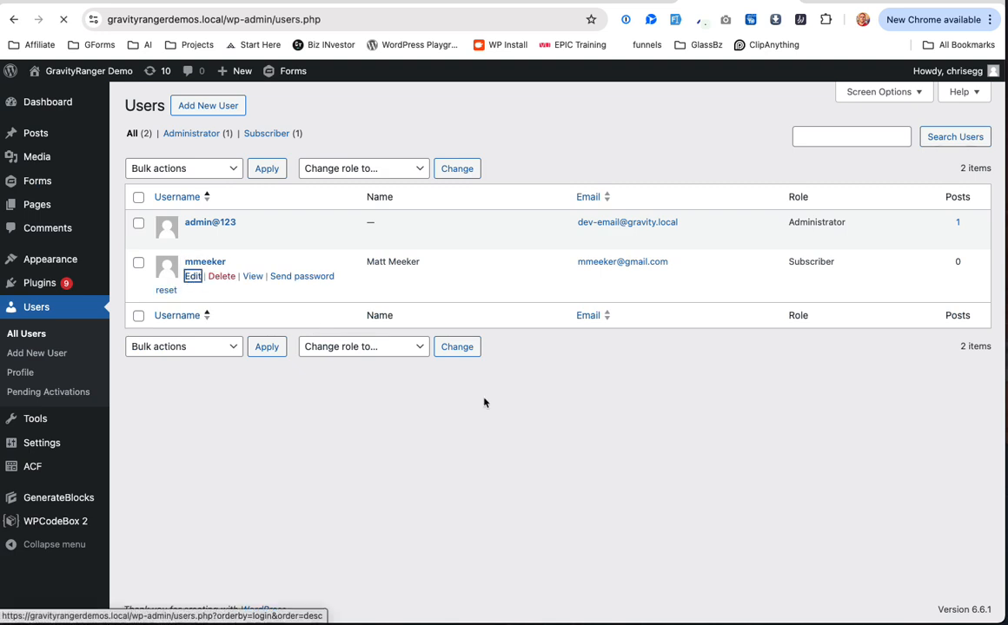
scroll(484, 401, down, 2)
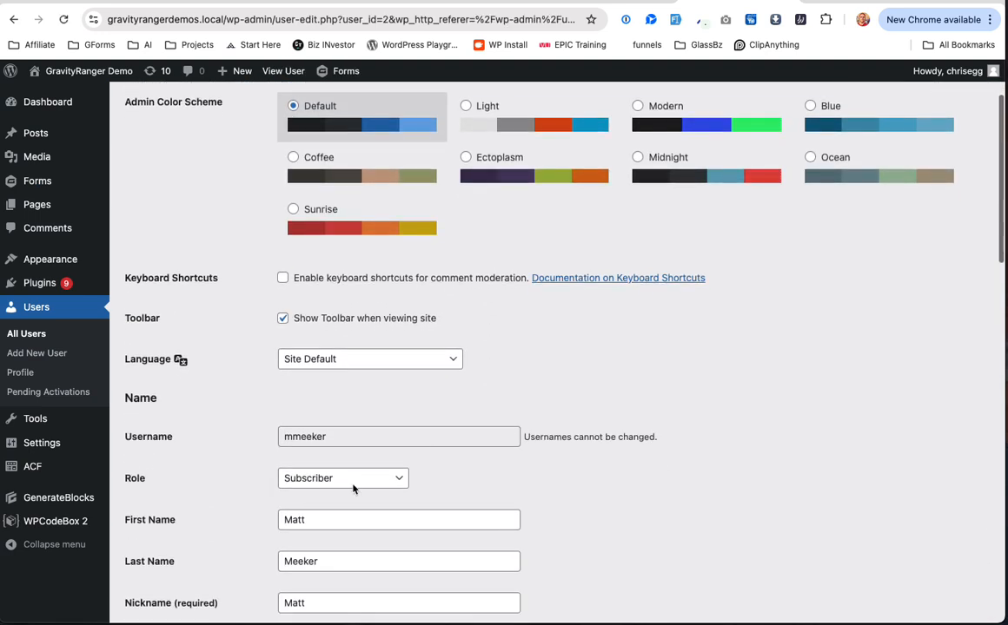
scroll(338, 475, down, 8)
scroll(338, 475, down, 15)
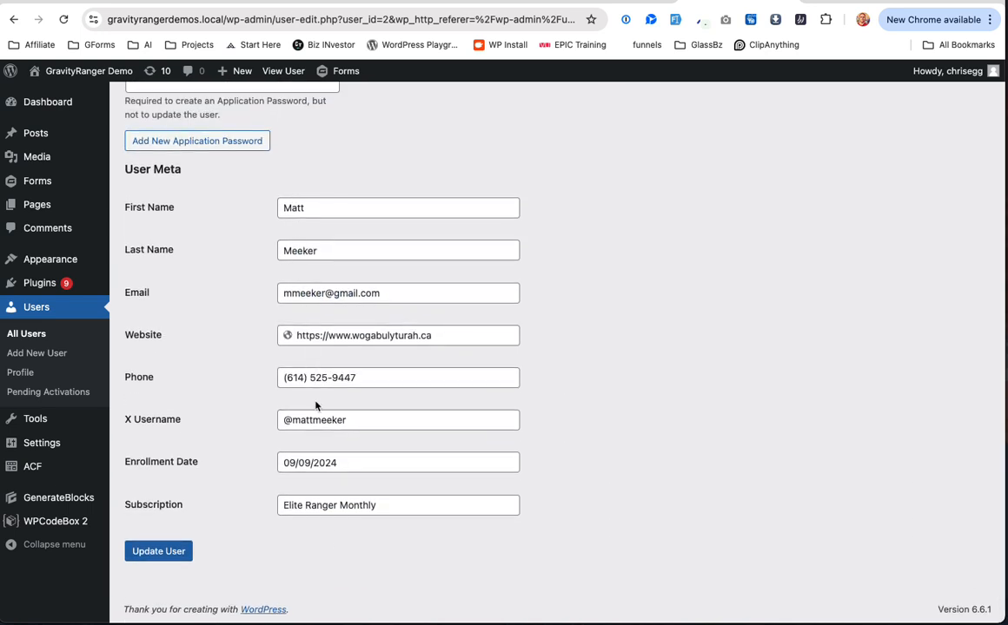
scroll(333, 375, up, 20)
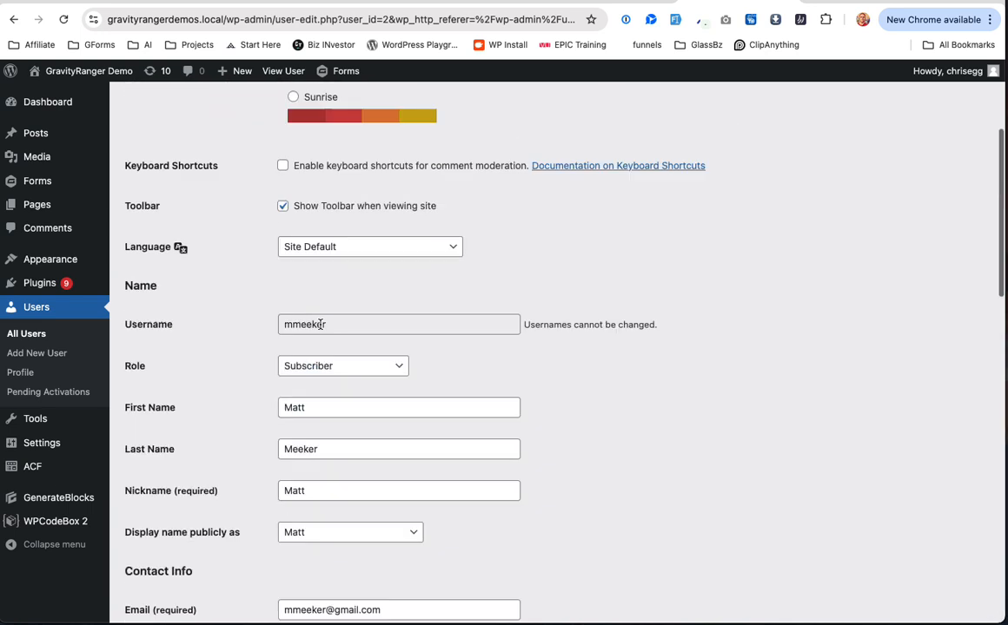
scroll(332, 376, down, 5)
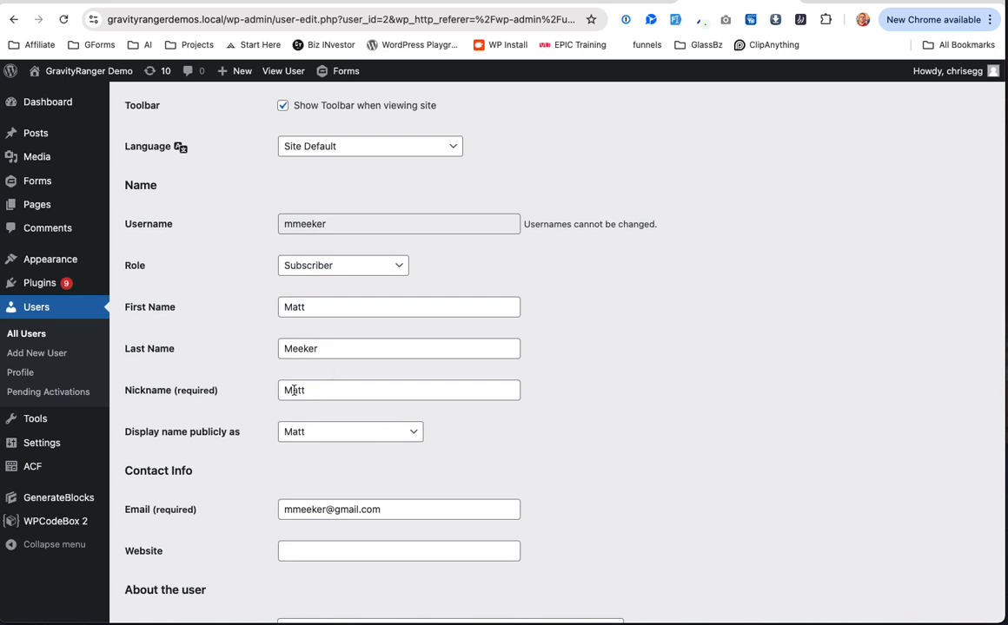
scroll(384, 398, down, 15)
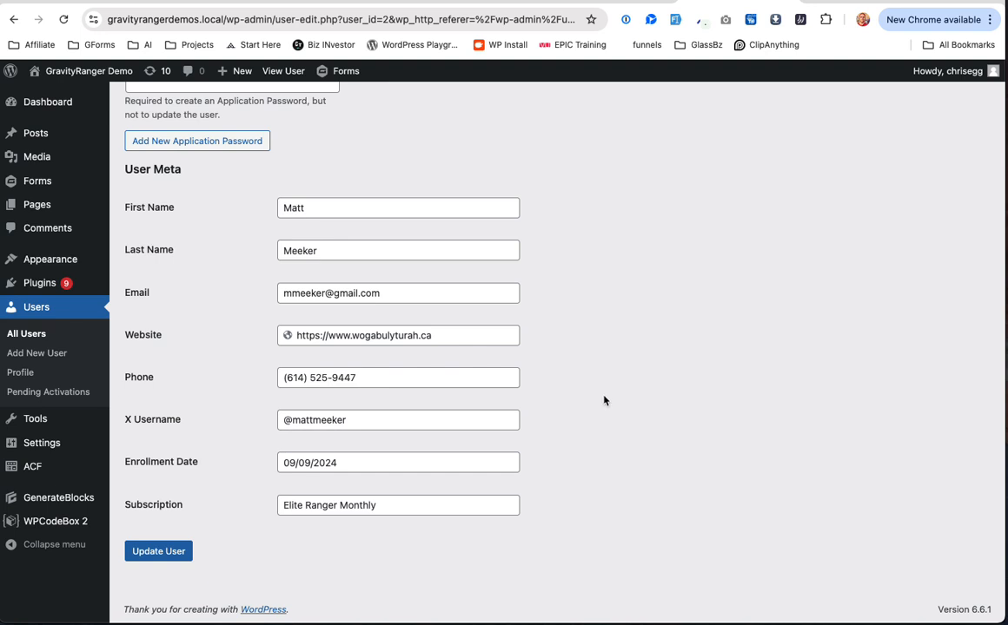
scroll(560, 398, up, 1)
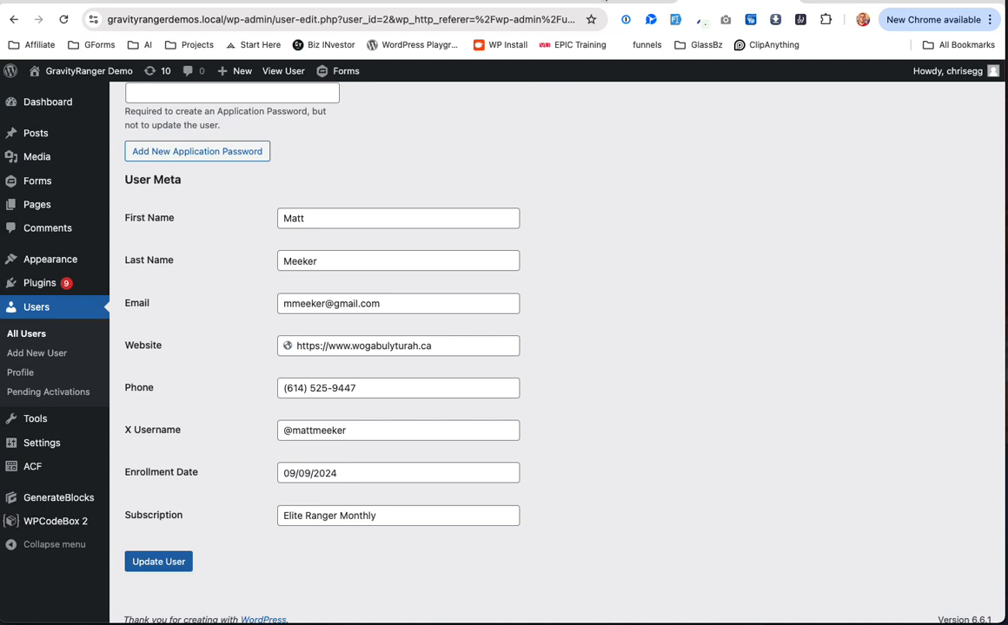
Step: Scroll through the ACF User Meta field group's eight user fields, checking the form and profile tabs in between
click(484, 3)
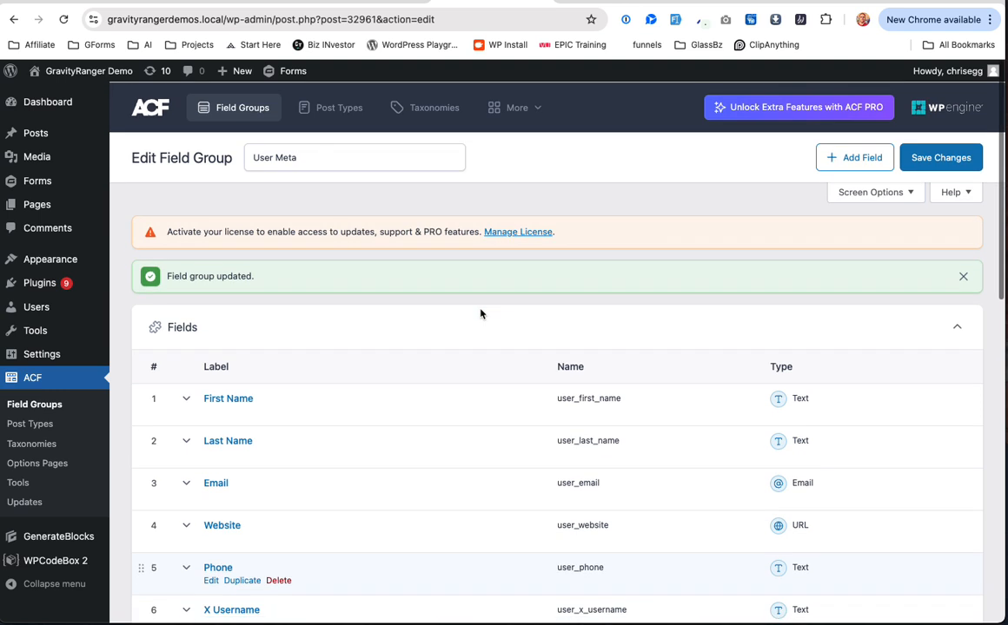
scroll(296, 319, down, 2)
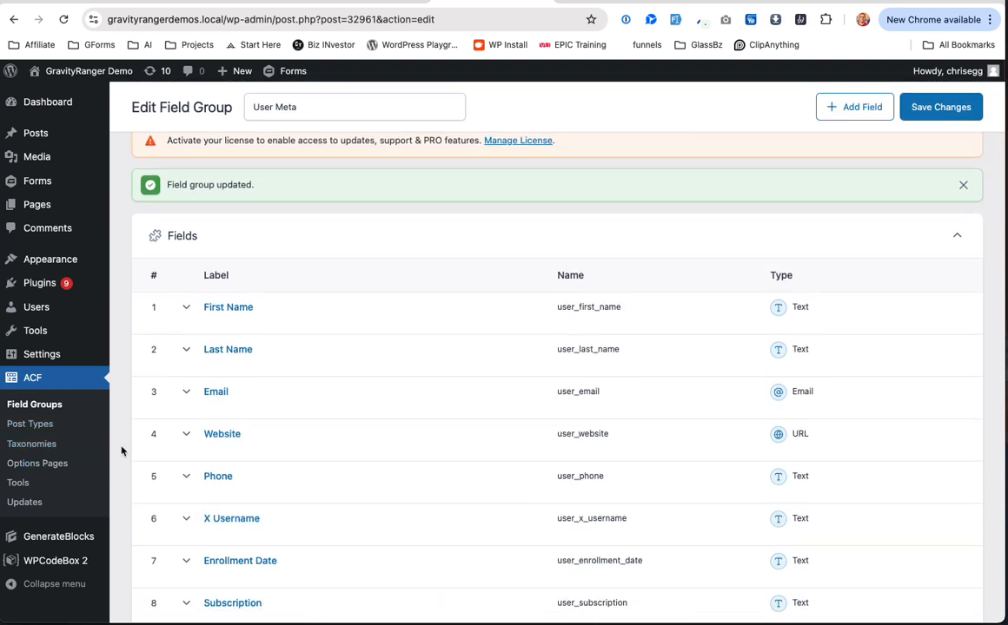
scroll(344, 398, down, 2)
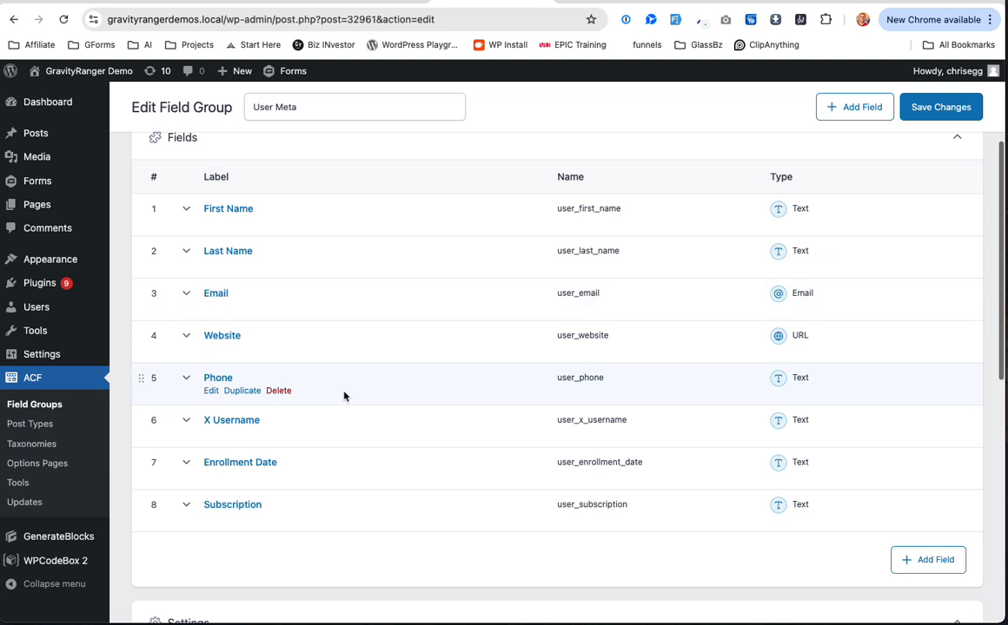
scroll(292, 356, up, 4)
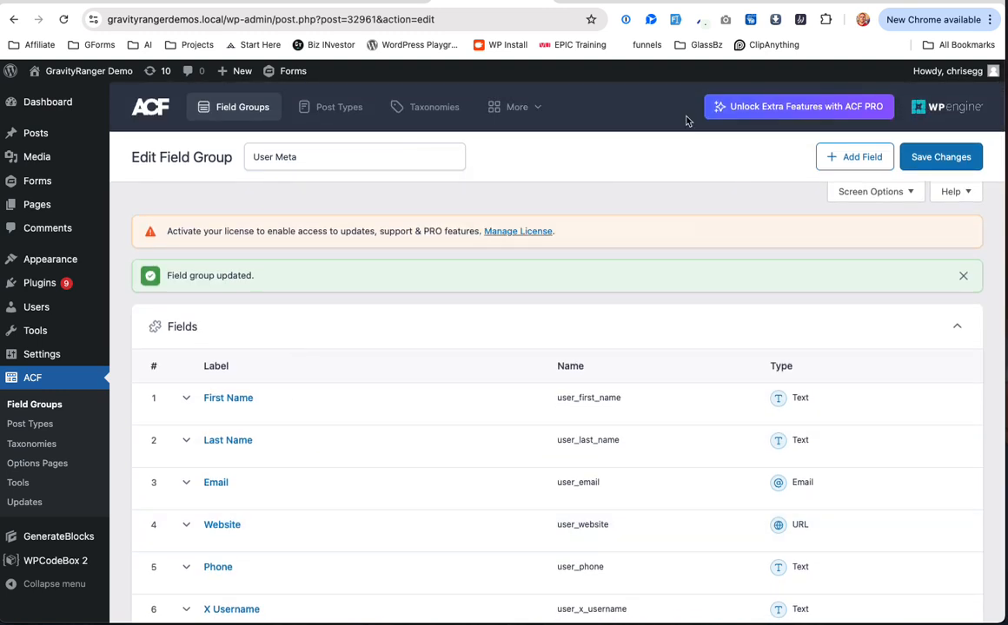
click(858, 3)
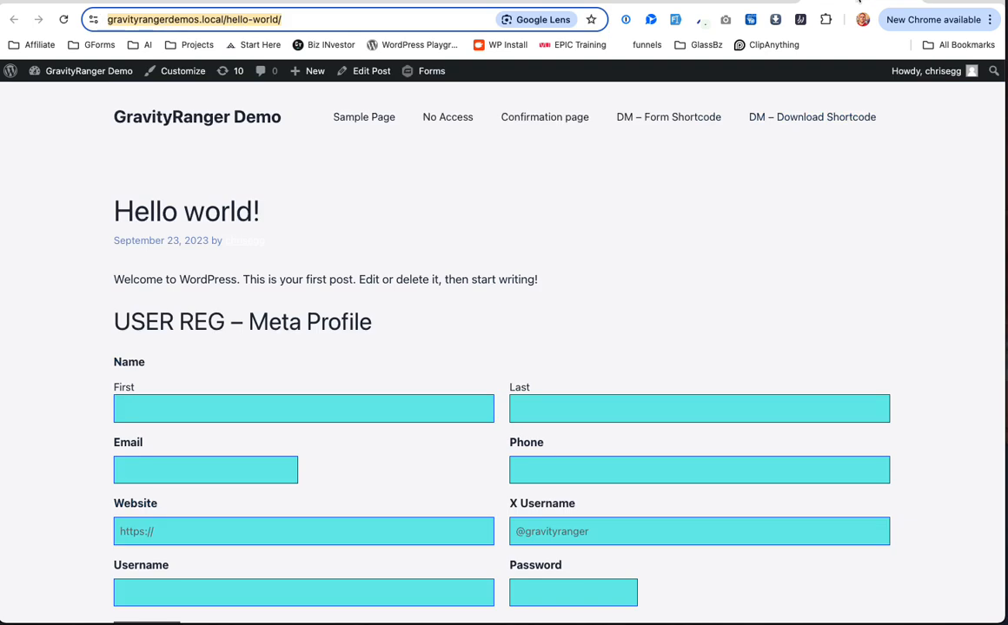
click(302, 3)
scroll(436, 382, down, 2)
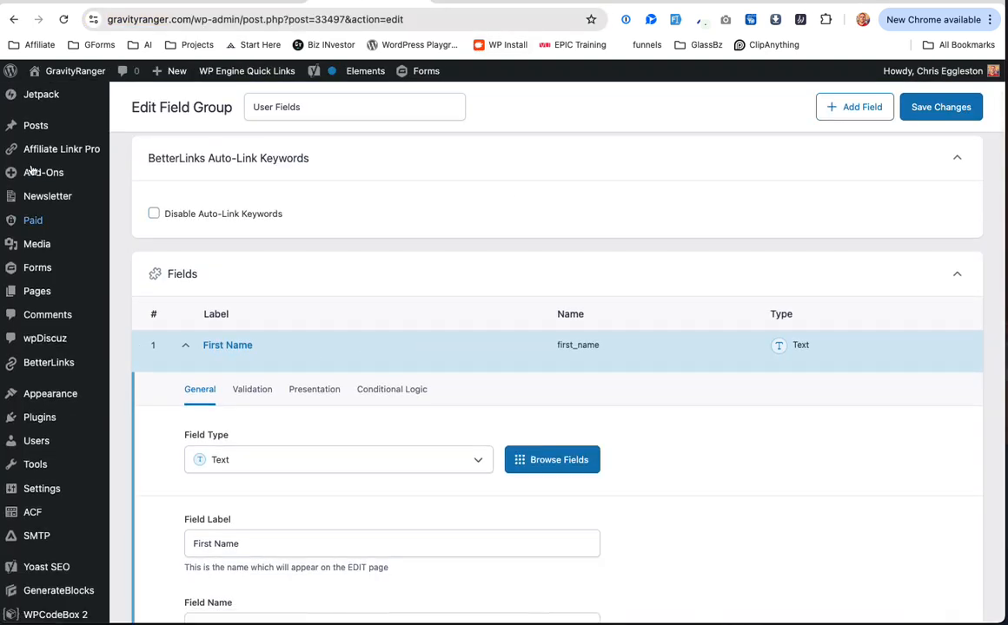
mouse_move(45, 110)
scroll(57, 205, up, 2)
click(60, 131)
click(450, 2)
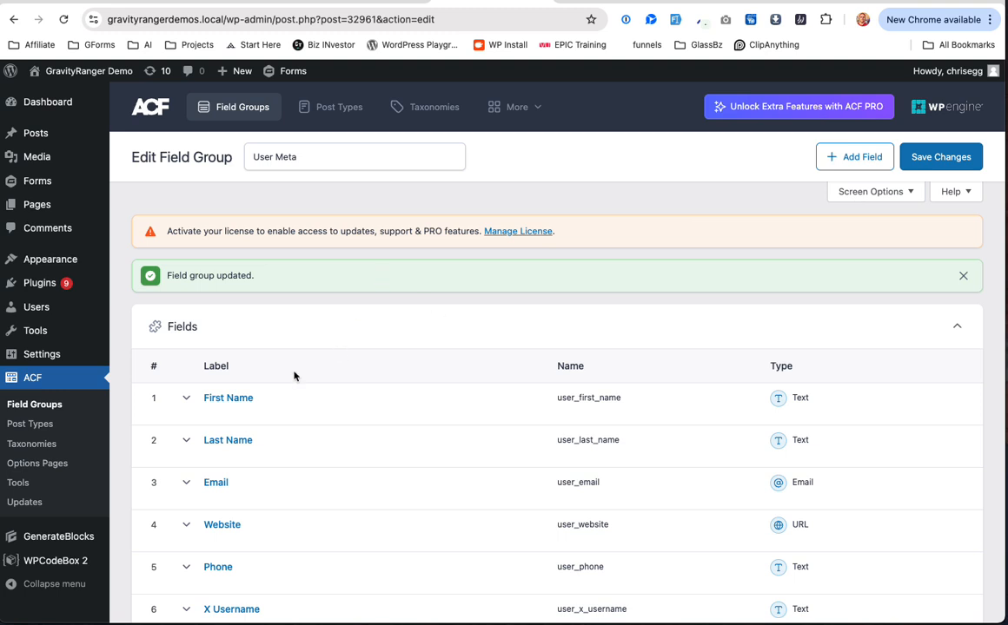
scroll(294, 375, down, 3)
scroll(294, 375, up, 3)
Step: Go from the admin Profile tab to the new user's Edit User tab and view its filled User Meta
click(539, 6)
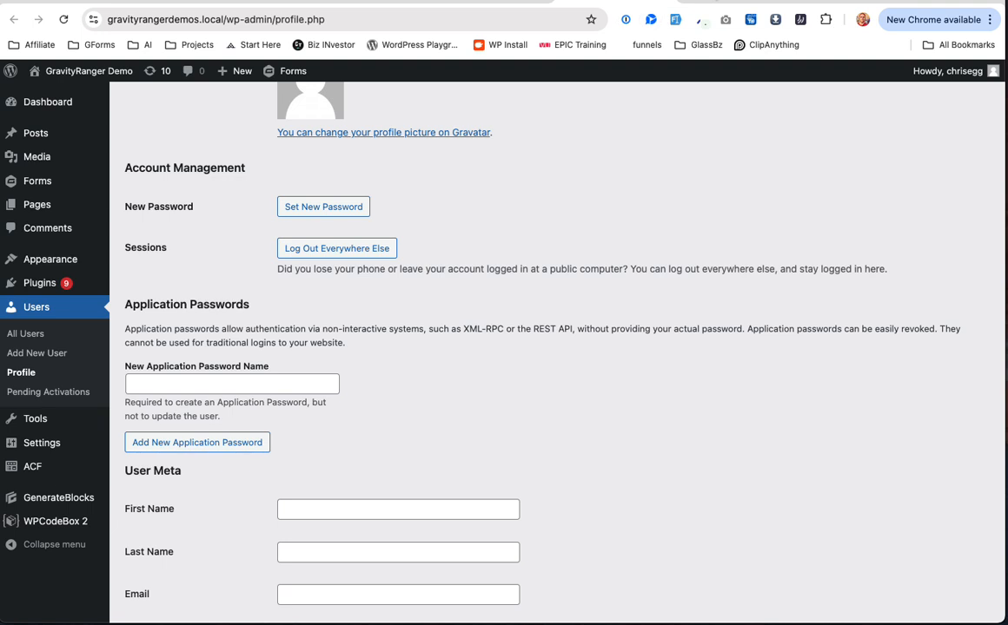
click(714, 4)
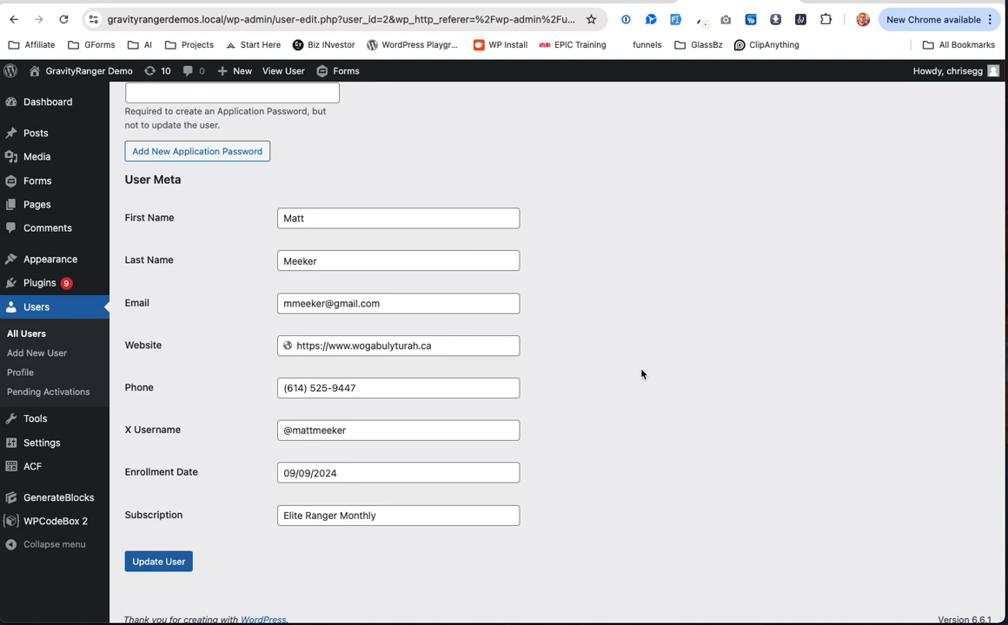
scroll(641, 375, down, 1)
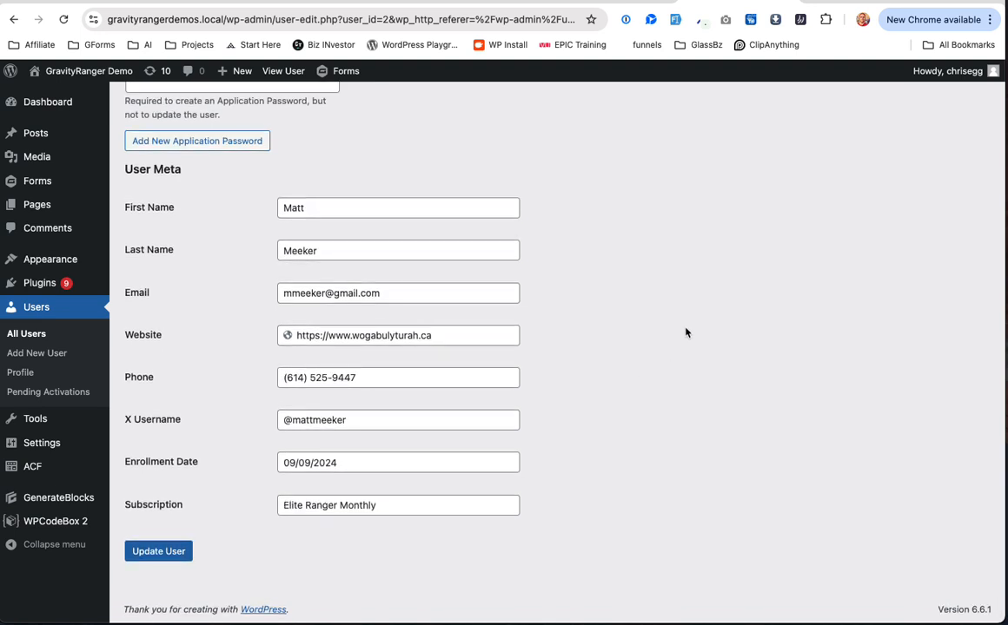